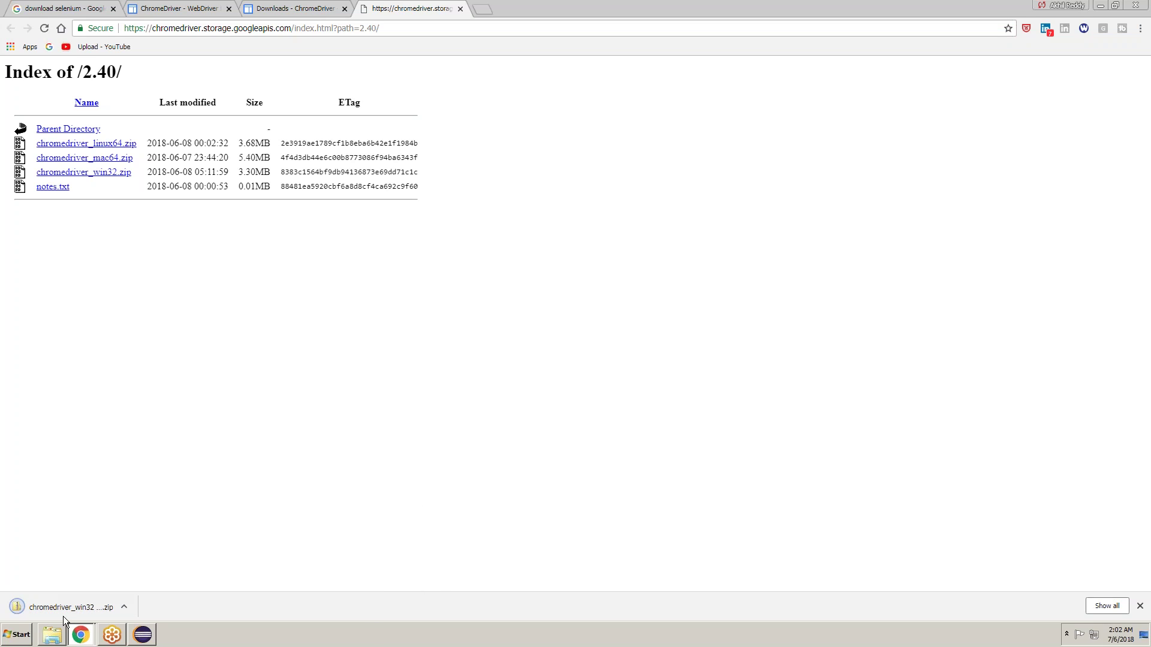
Step: Copy chromedriver.exe from the downloaded chromedriver_win32 zip
left_click(89, 599)
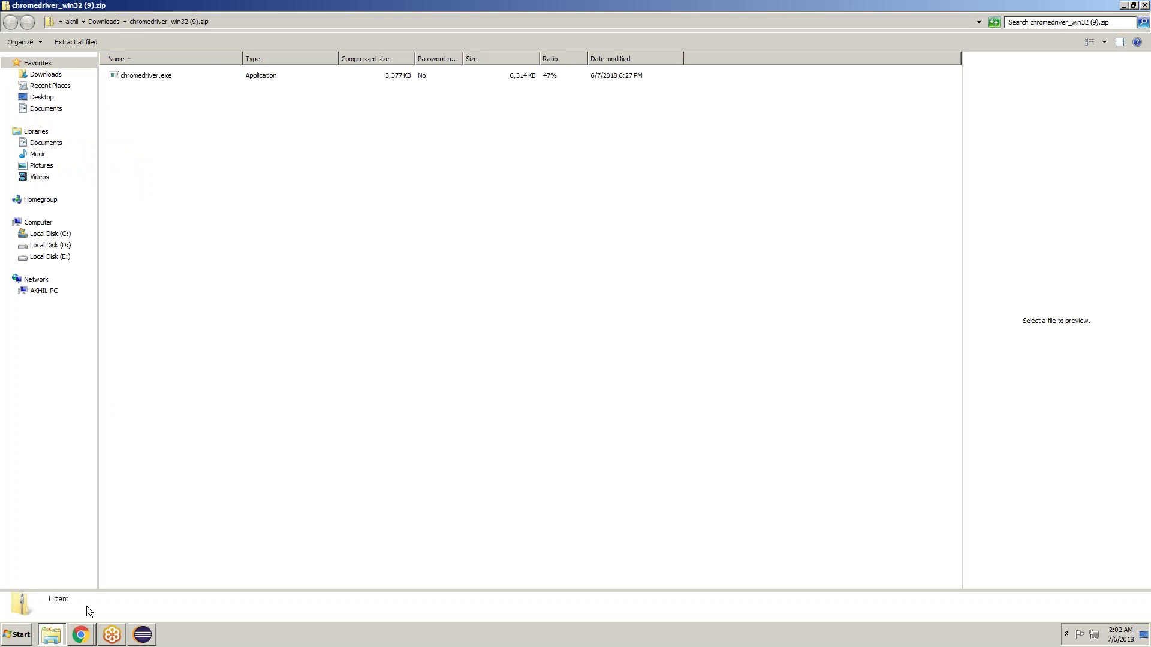
right_click(158, 73)
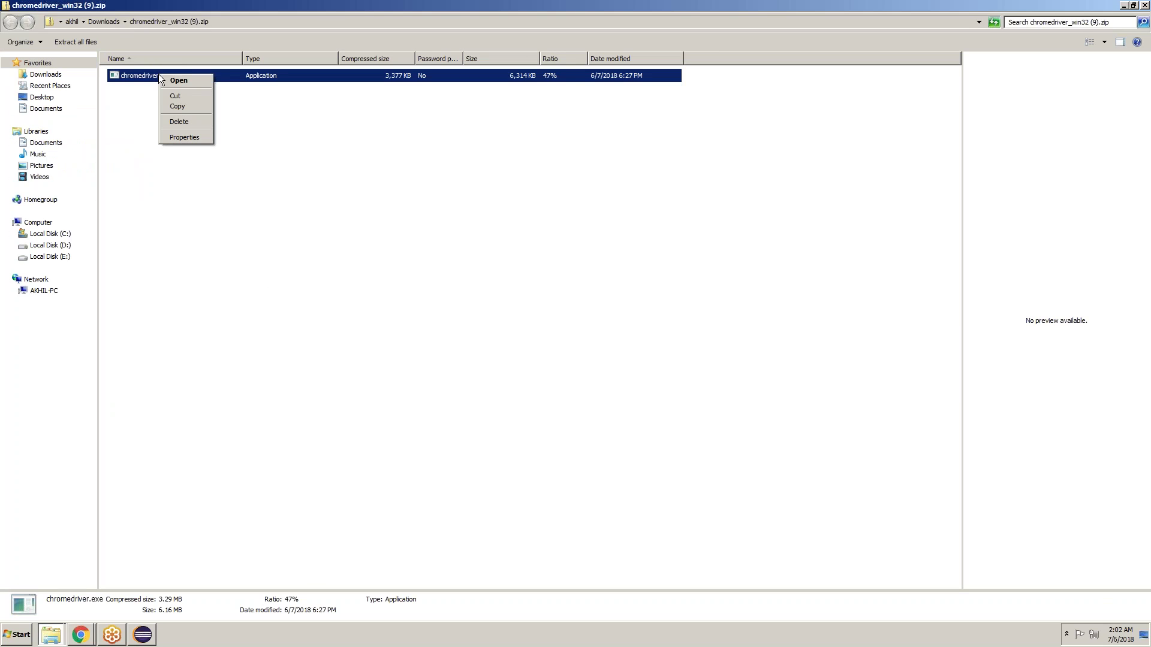
left_click(198, 109)
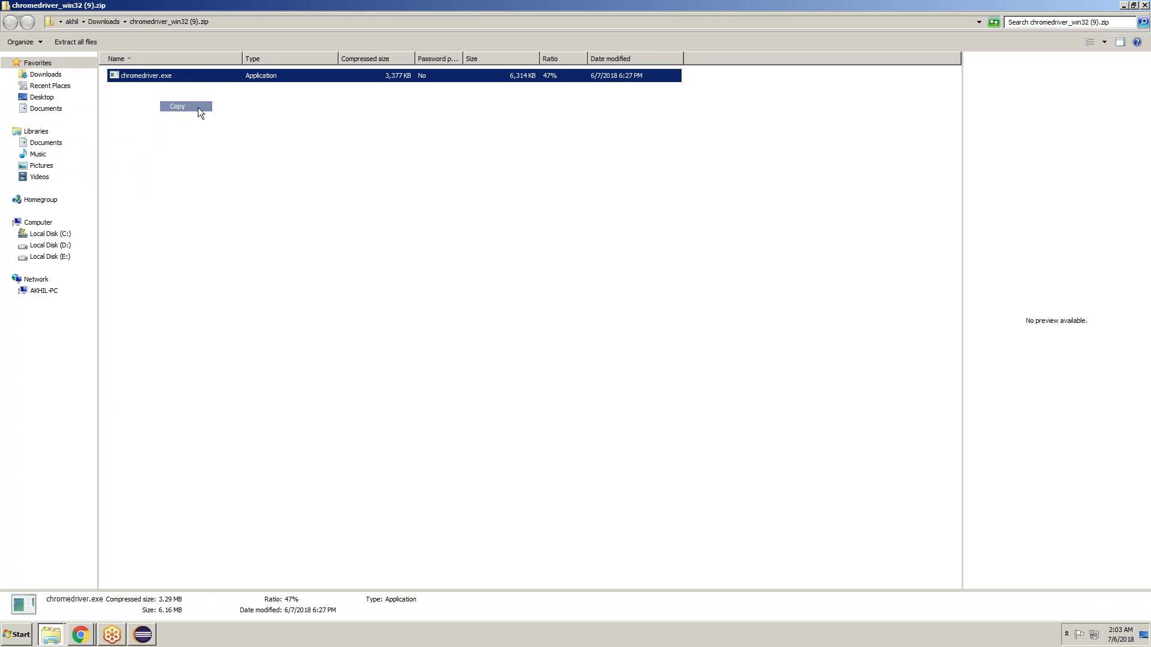
Step: Minimize the zip, chromedriver download and Skype windows to reveal the desktop
left_click(1125, 6)
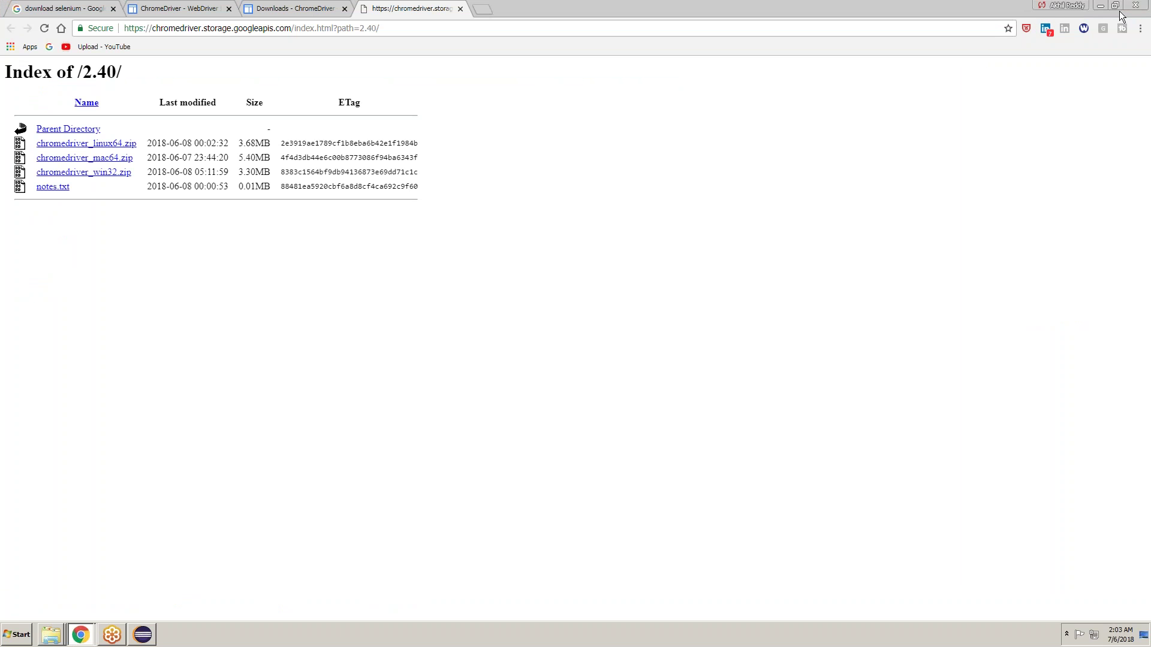
left_click(1101, 6)
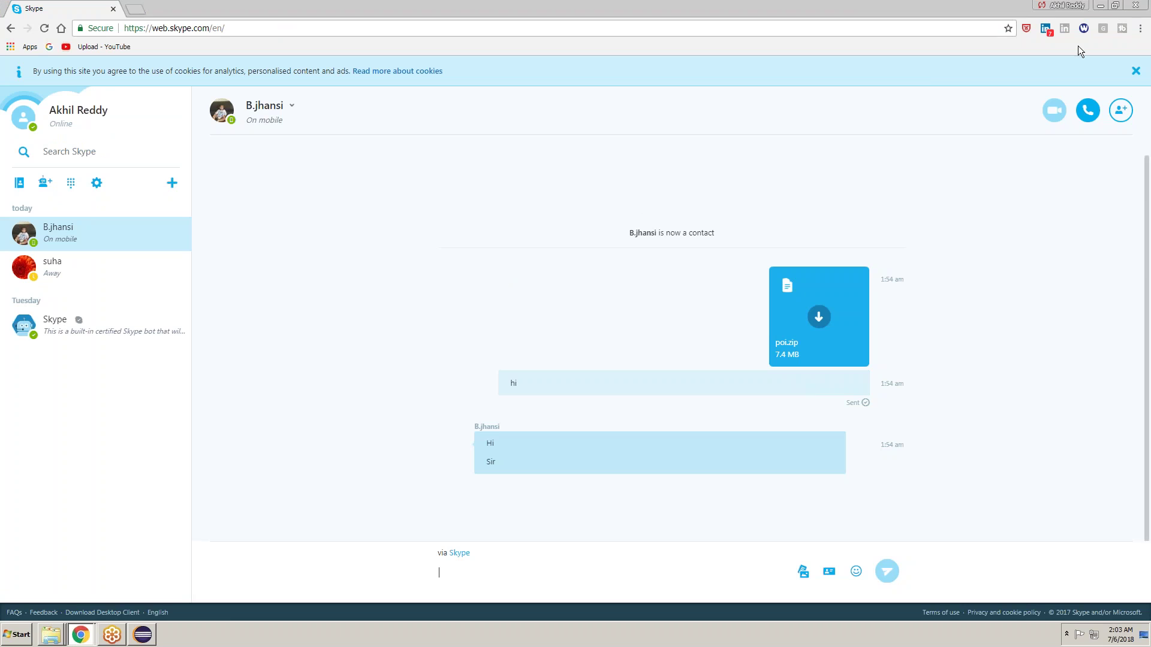
left_click(1114, 7)
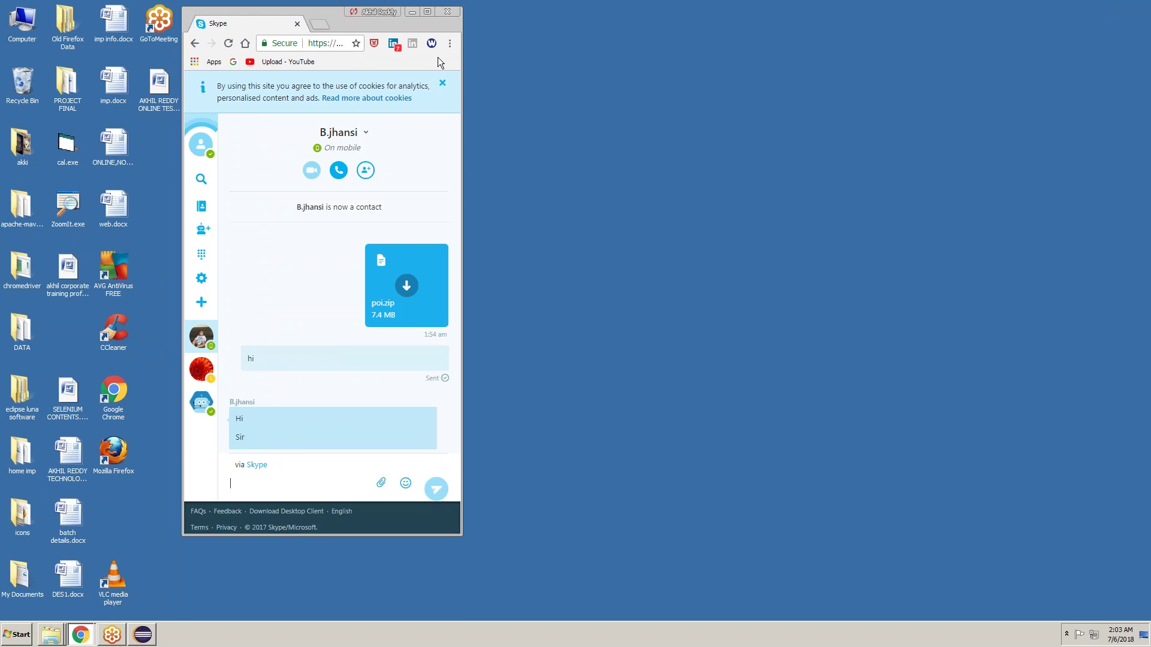
left_click(417, 13)
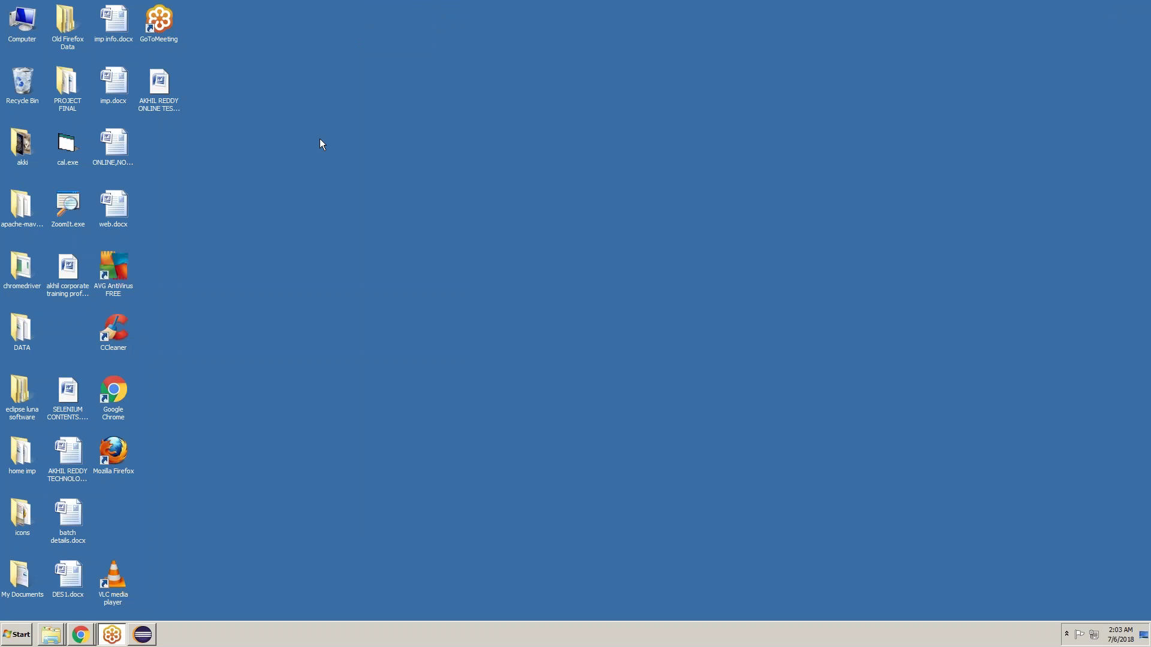
Step: Paste chromedriver.exe onto the desktop and open its Properties
right_click(318, 138)
left_click(351, 180)
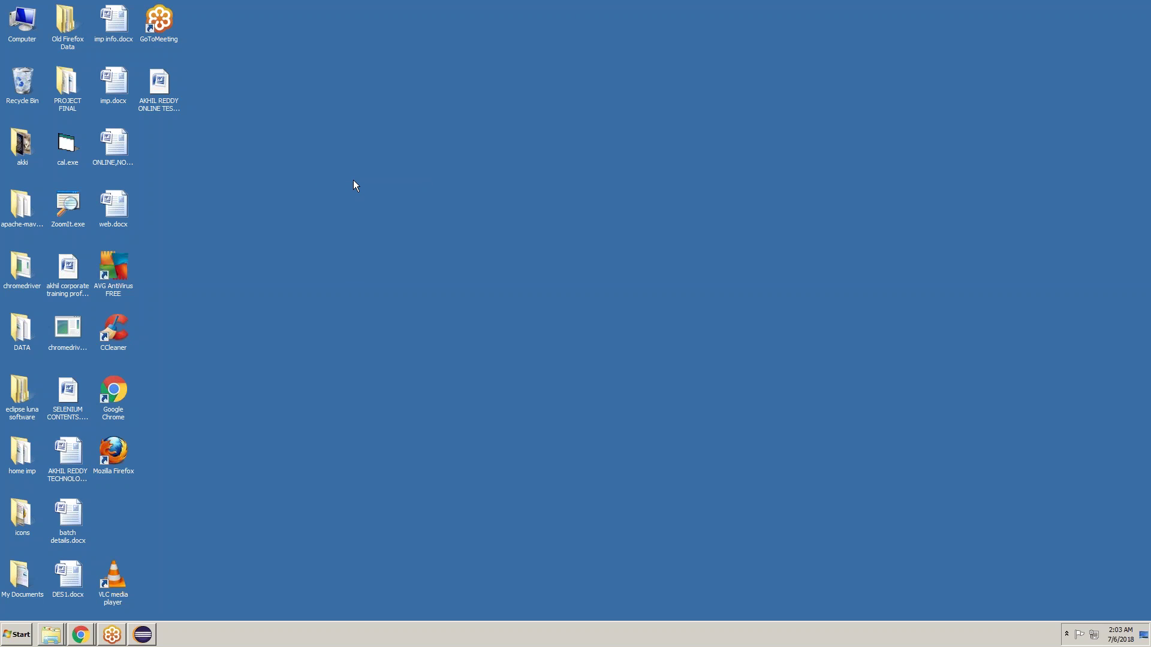
right_click(71, 331)
left_click(120, 517)
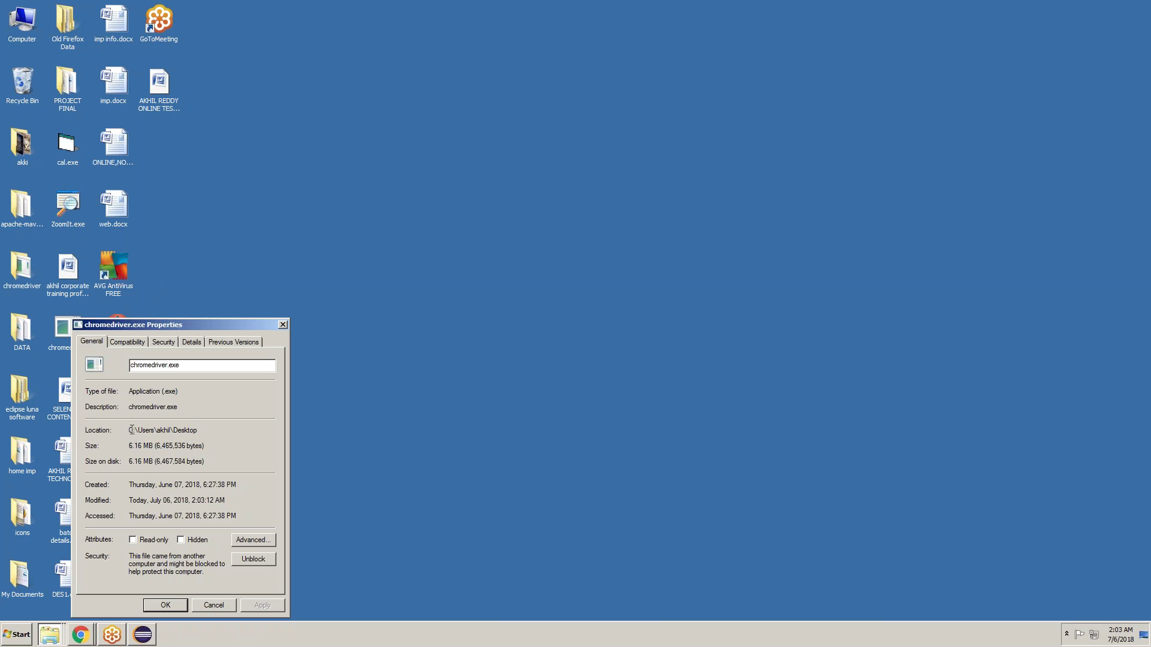
Step: Copy the file's folder Location path from the Properties dialog
left_click_drag(131, 430, 221, 430)
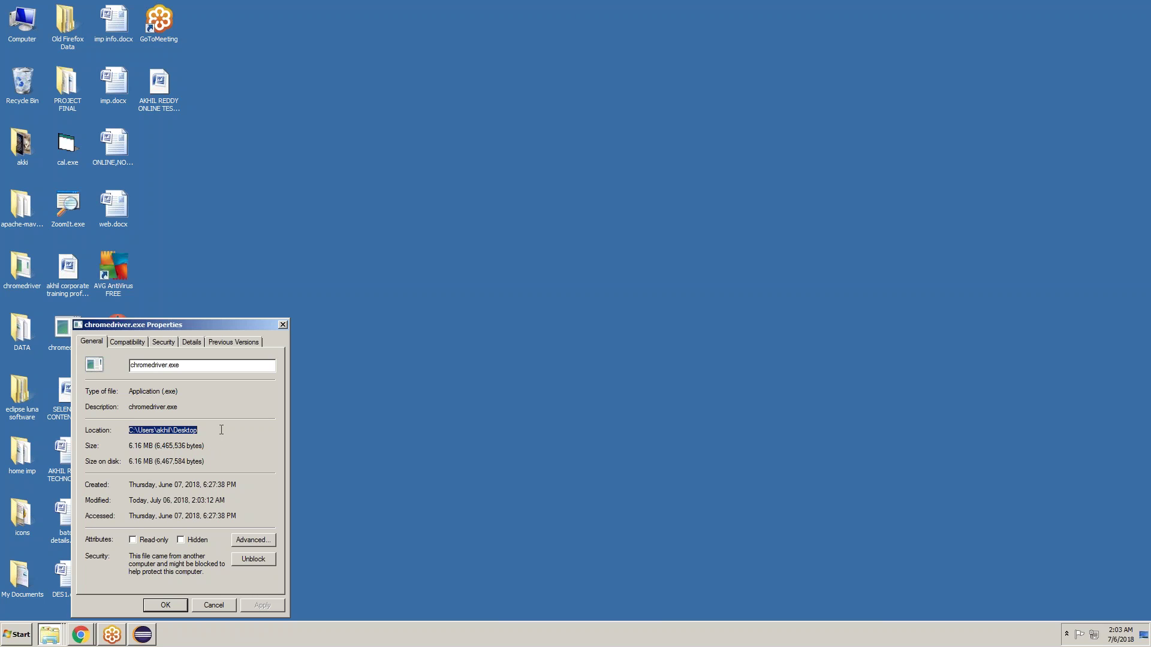
right_click(175, 428)
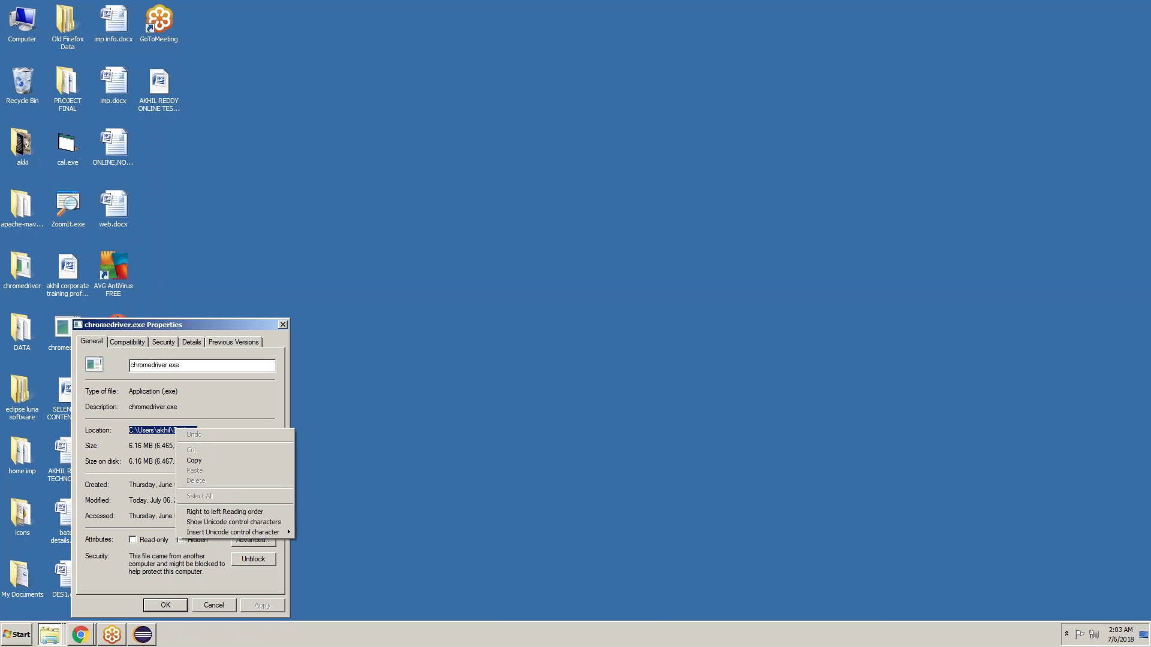
left_click(203, 460)
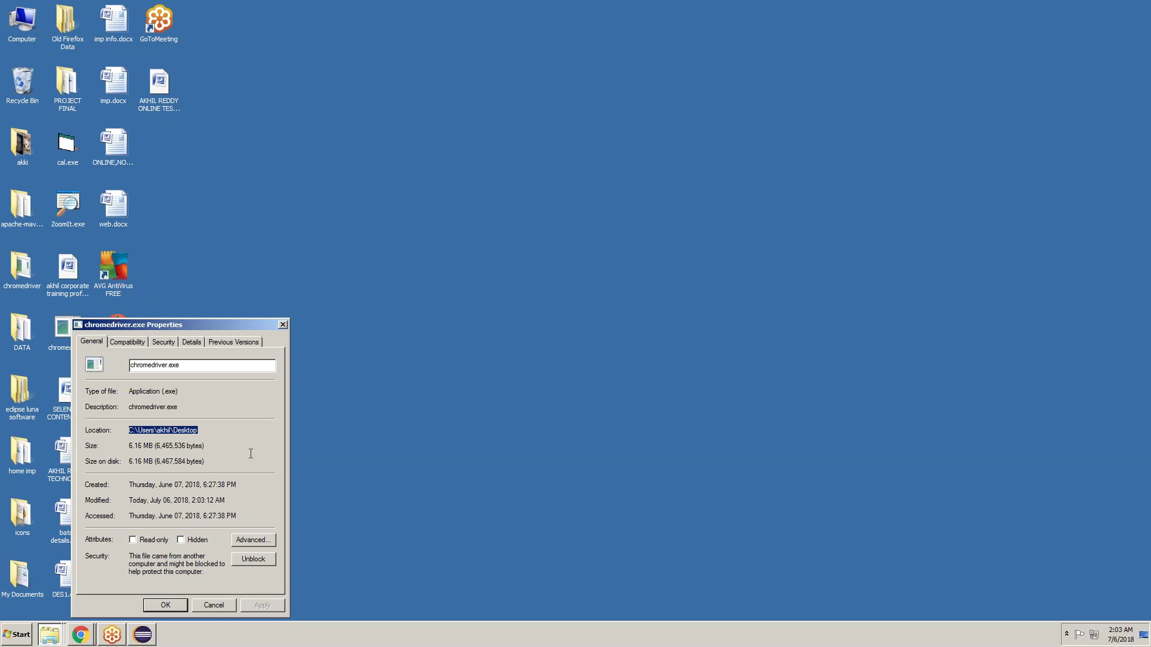
right_click(159, 429)
left_click(186, 462)
left_click(149, 635)
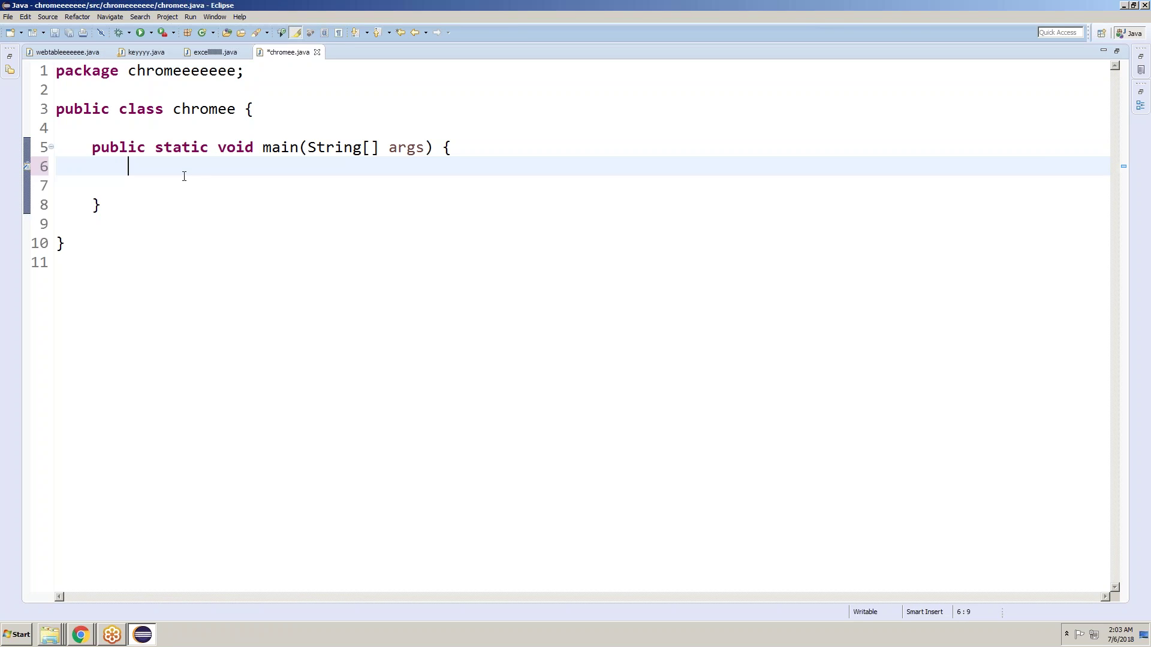
Step: Add System.setProperties("webdriver.chrome.driver", pasted desktop folder path with trailing backslash) to main
type("system.")
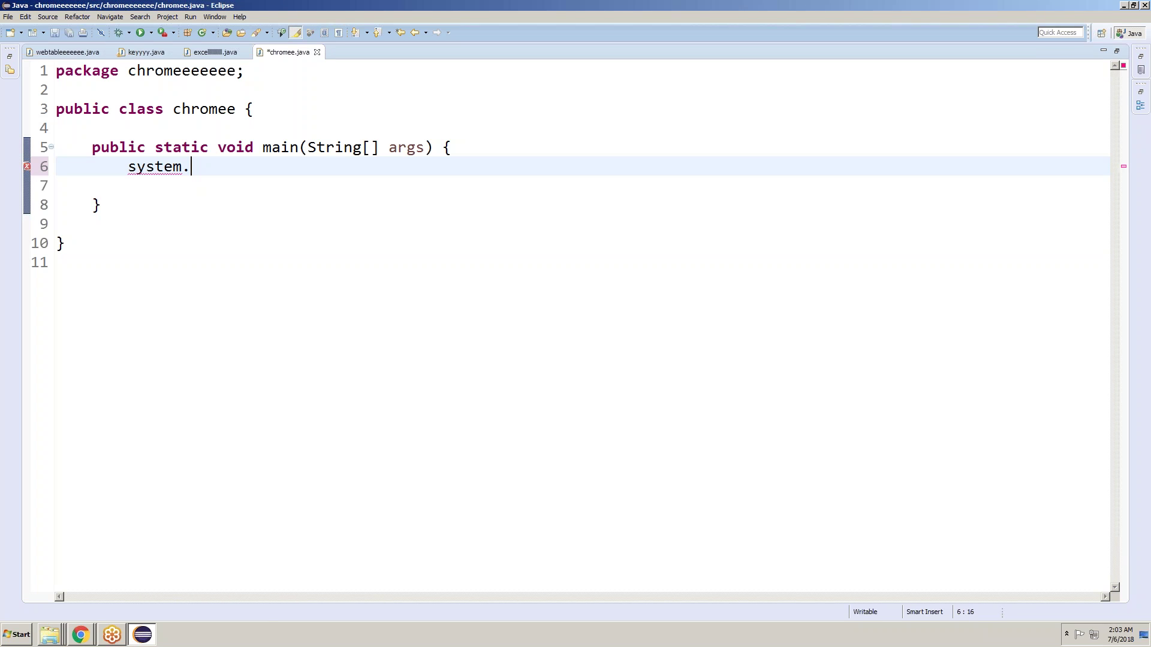
type("s")
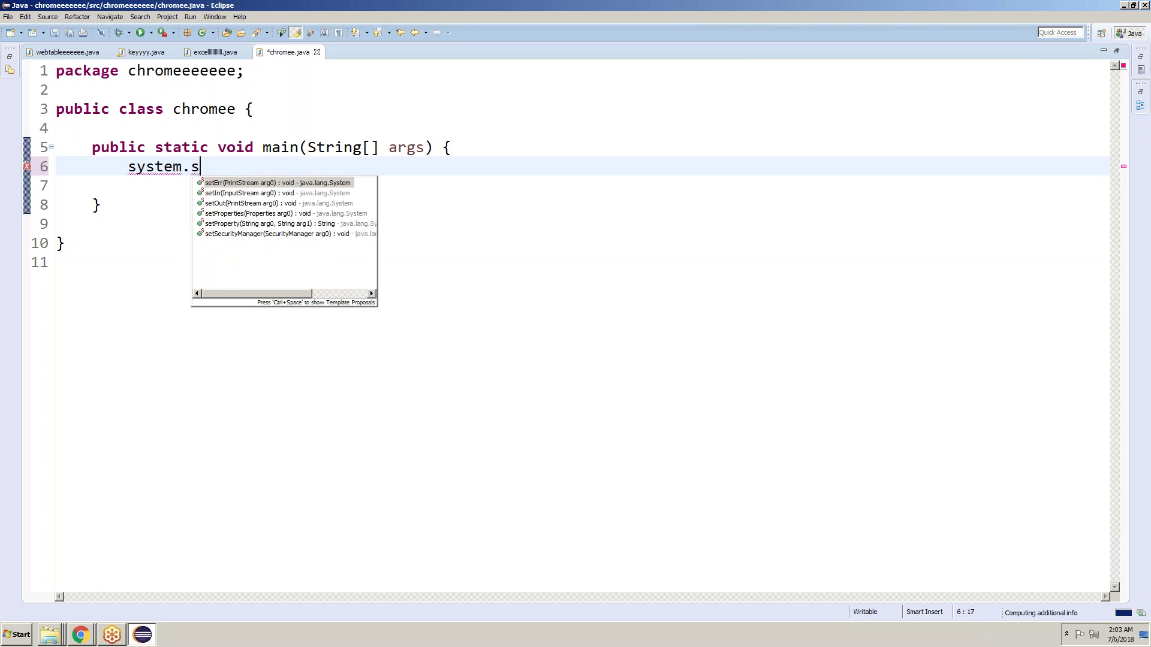
key("Down")
key("Down")
key("Down")
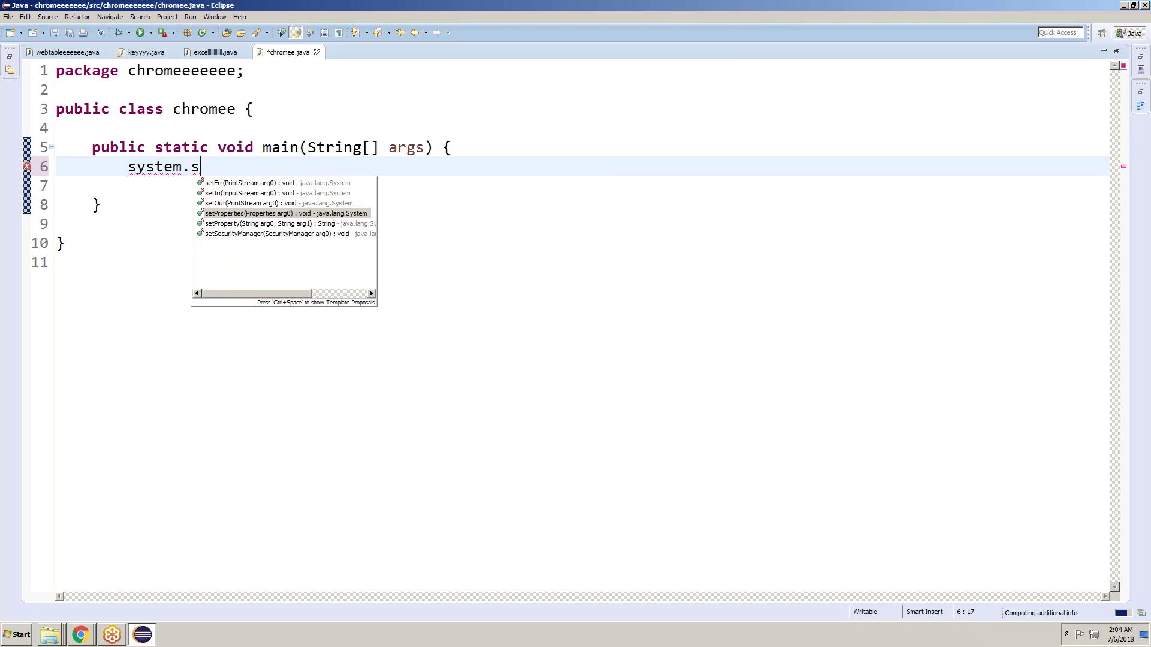
key("Return")
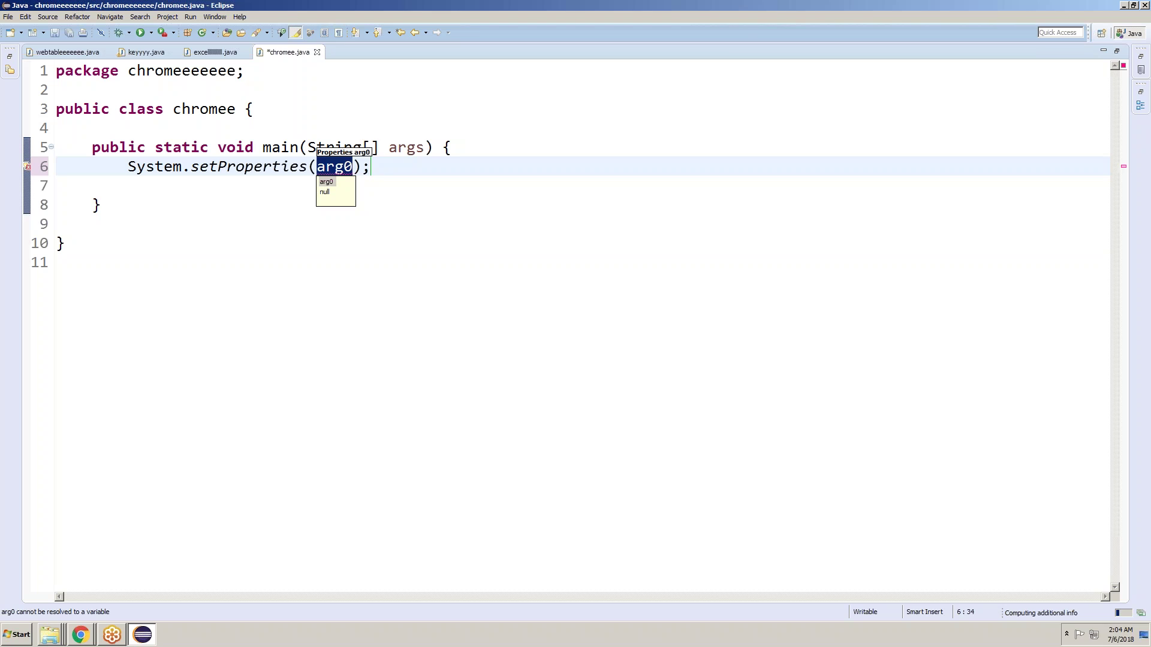
type("\"w")
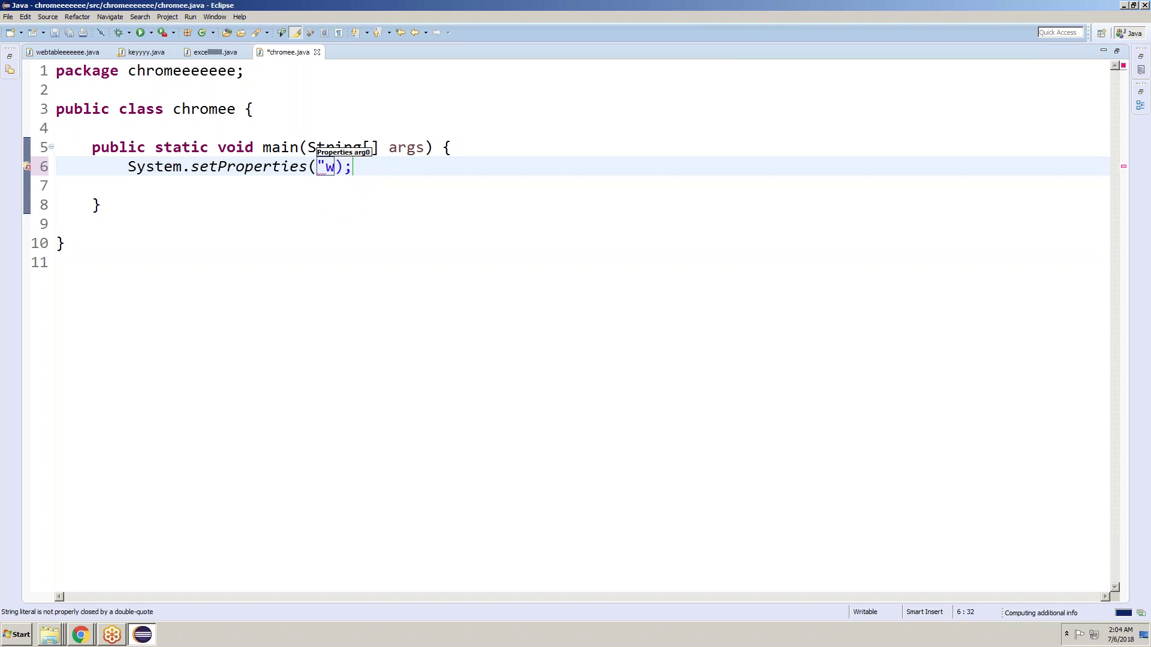
type("ebdriver")
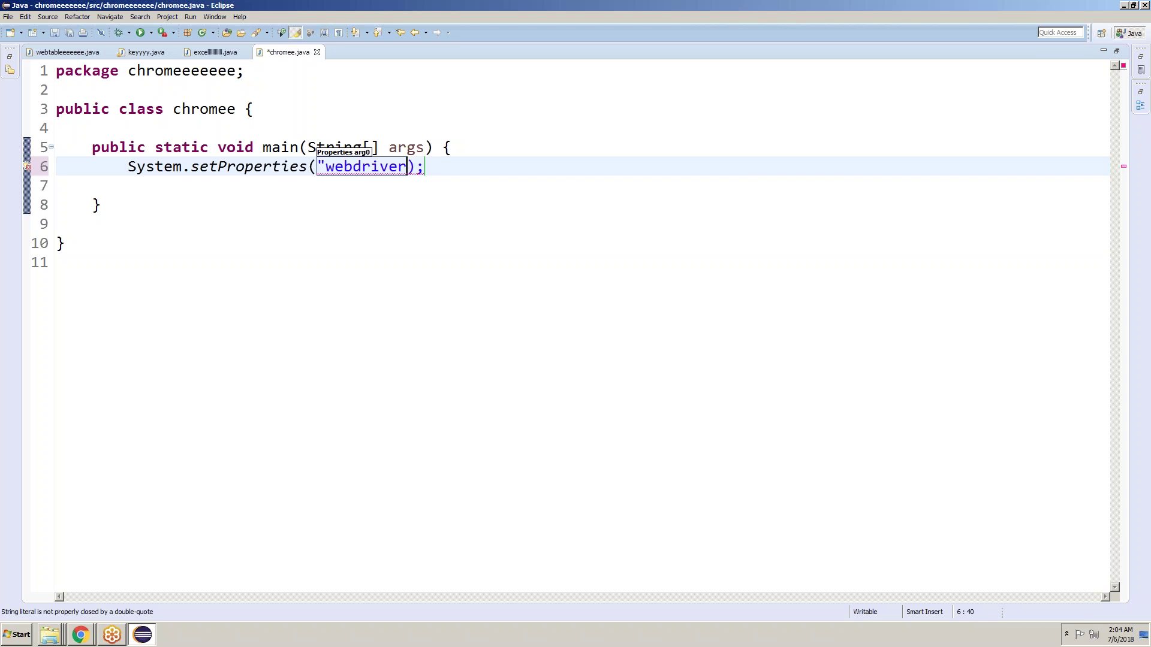
type(".chr")
type("ome")
type(".dri")
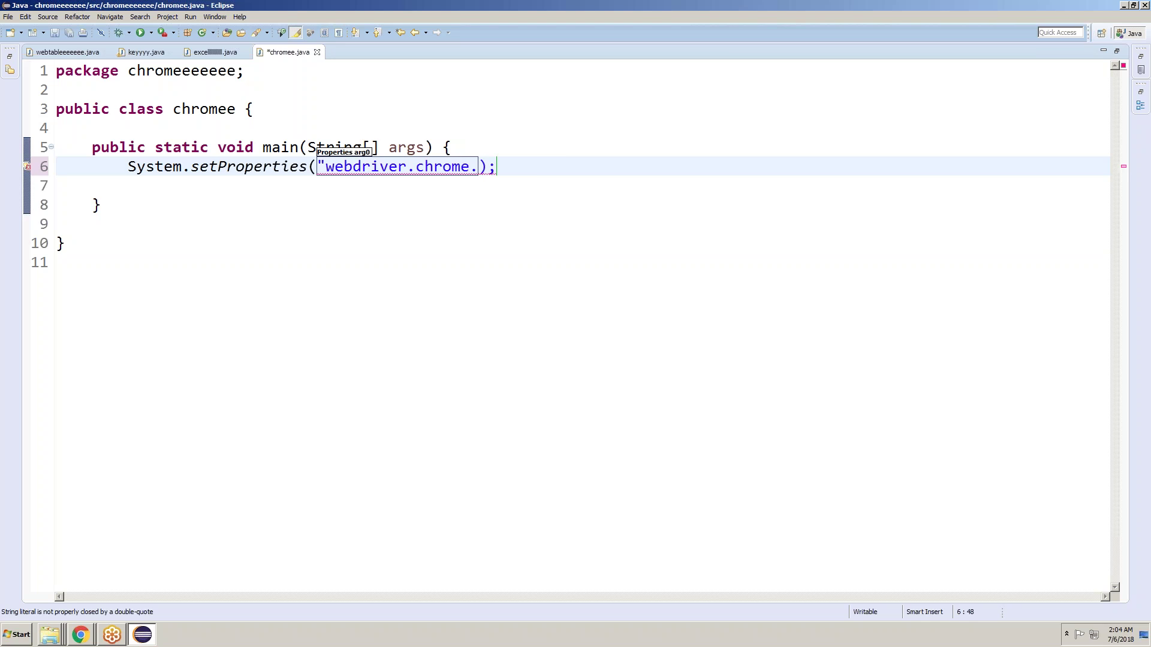
type("ver")
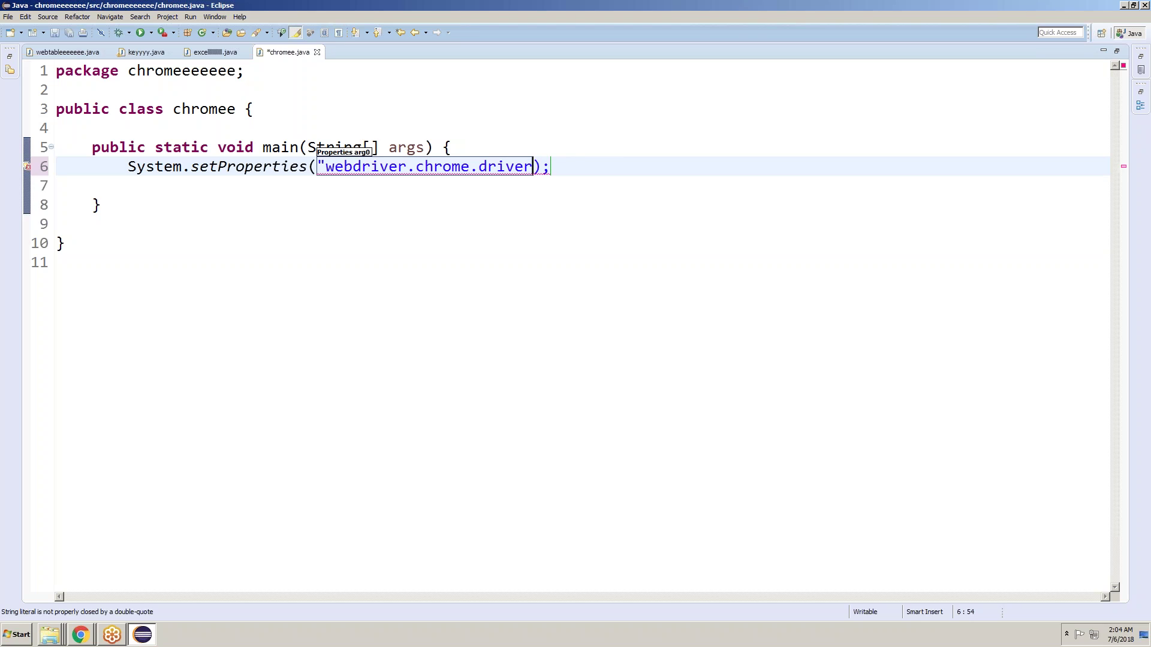
type("\"")
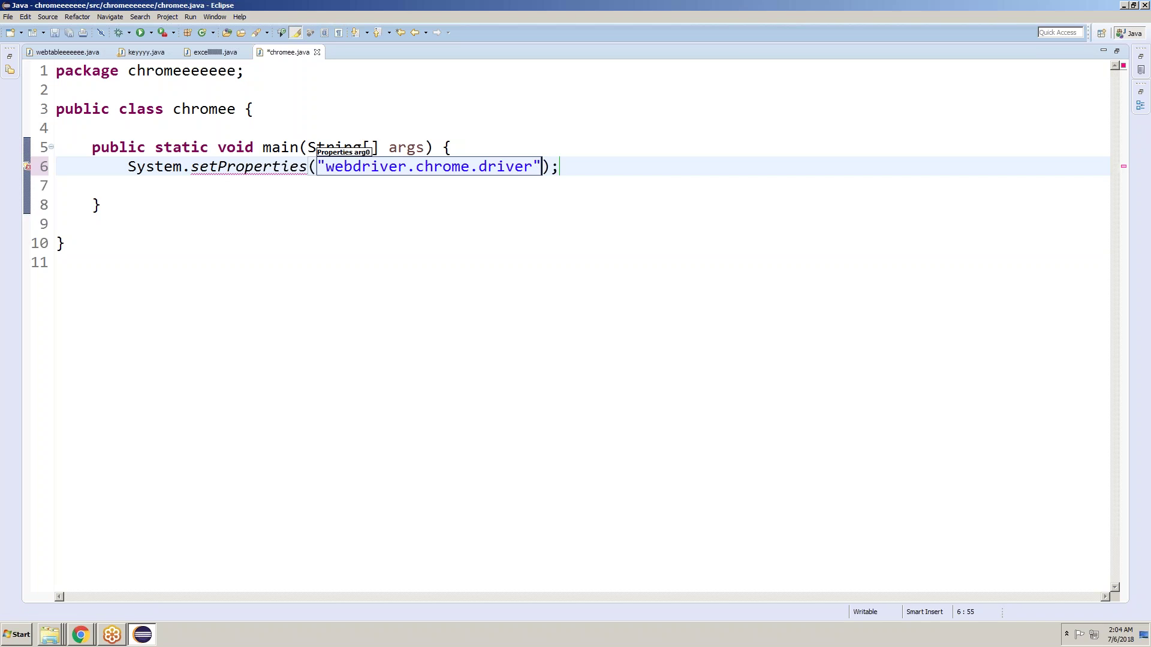
type(",")
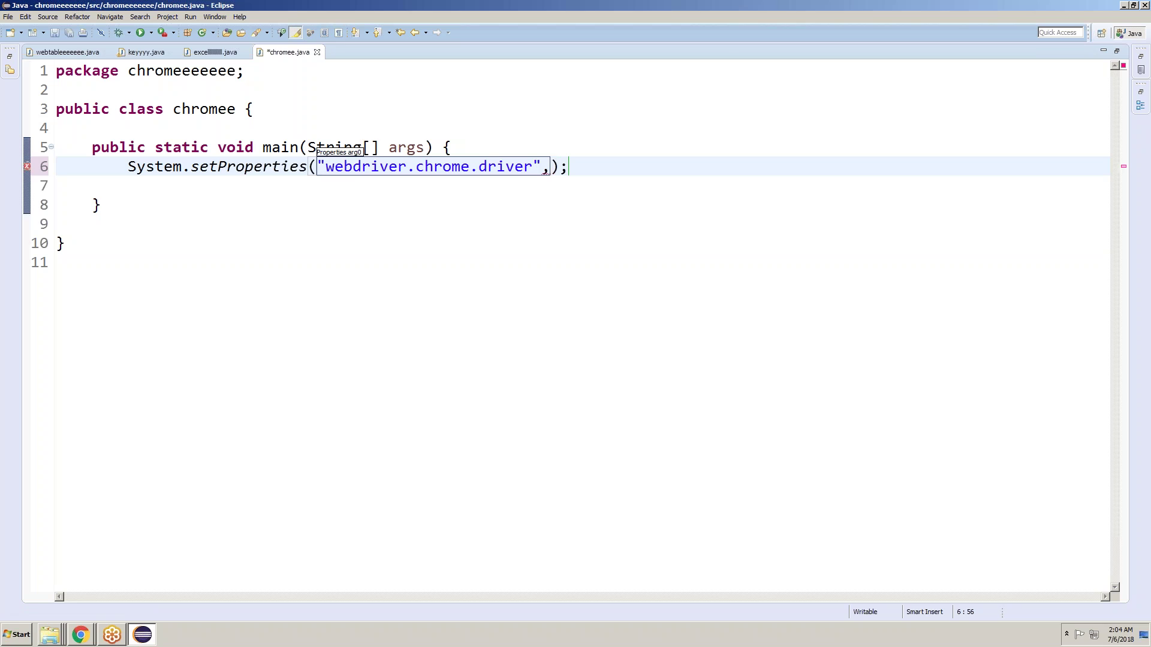
type("\"")
key("ctrl+v")
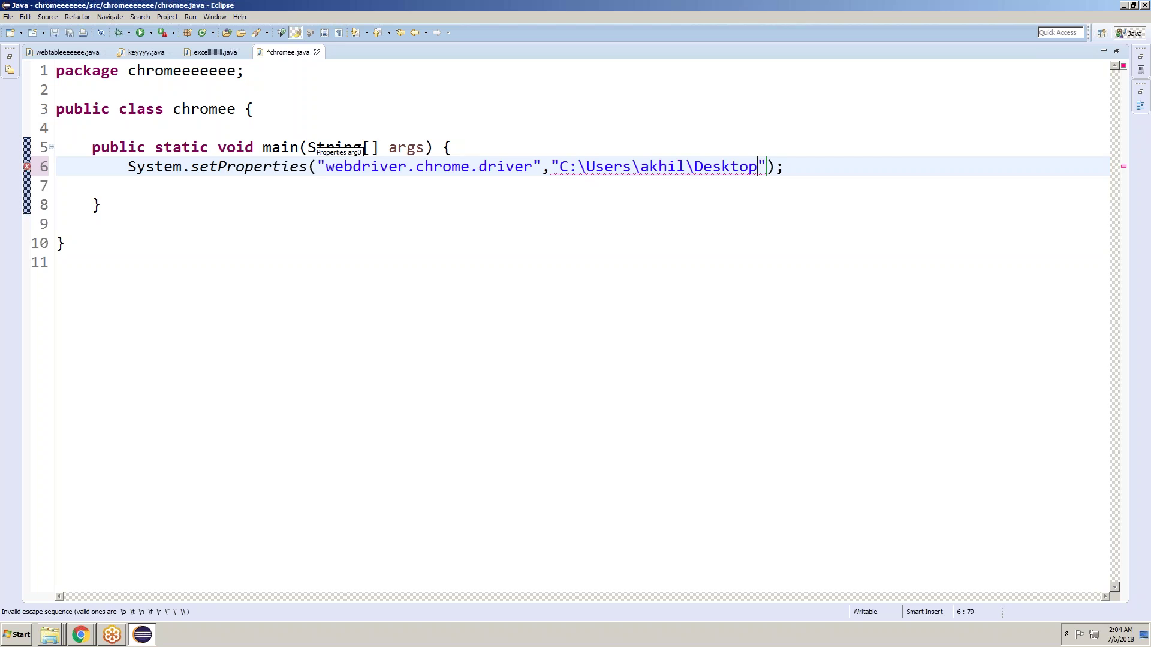
type("\\")
right_click(50, 640)
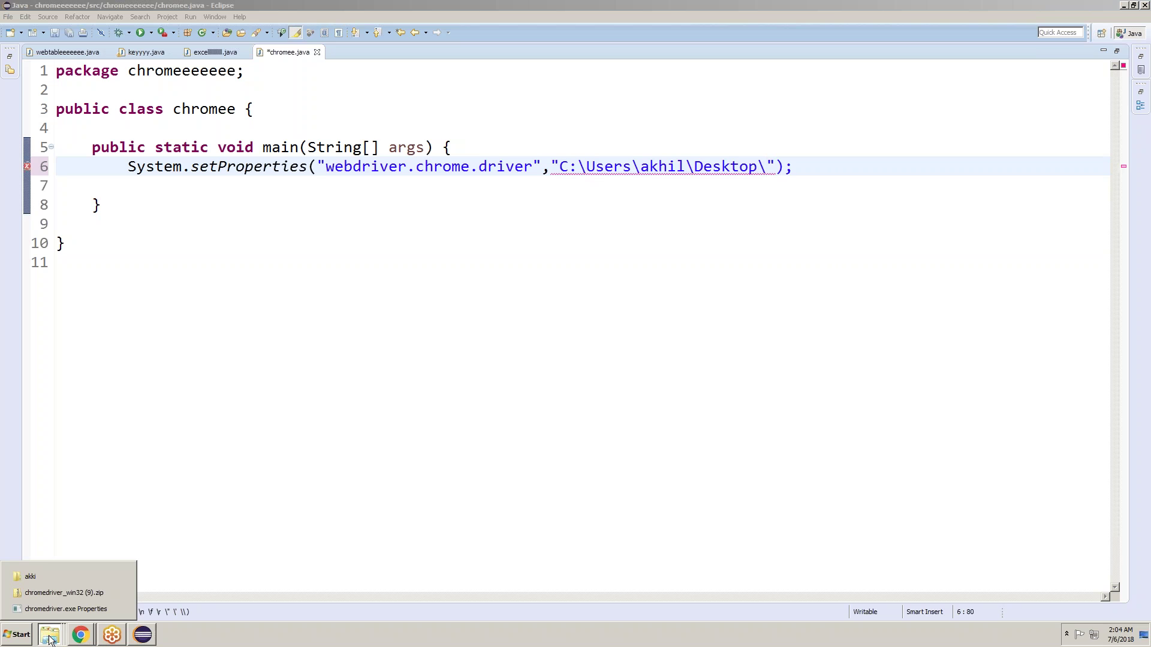
Step: Copy the file name chromedriver.exe from Properties and paste it after Desktop\ in the path
left_click(59, 596)
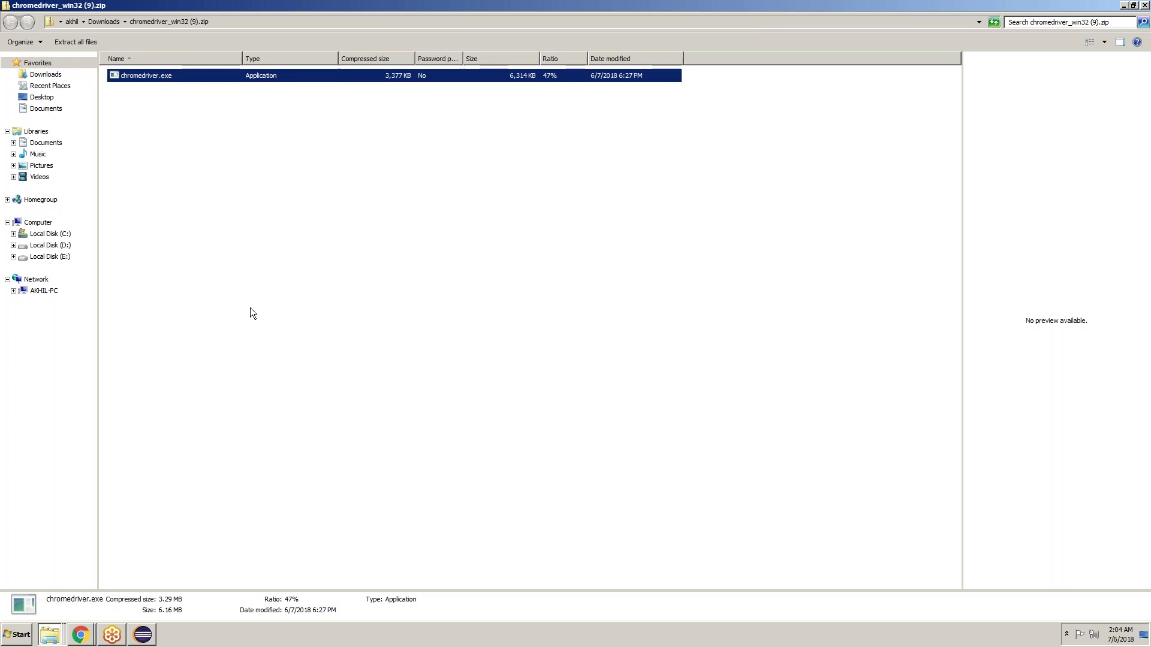
left_click(1144, 6)
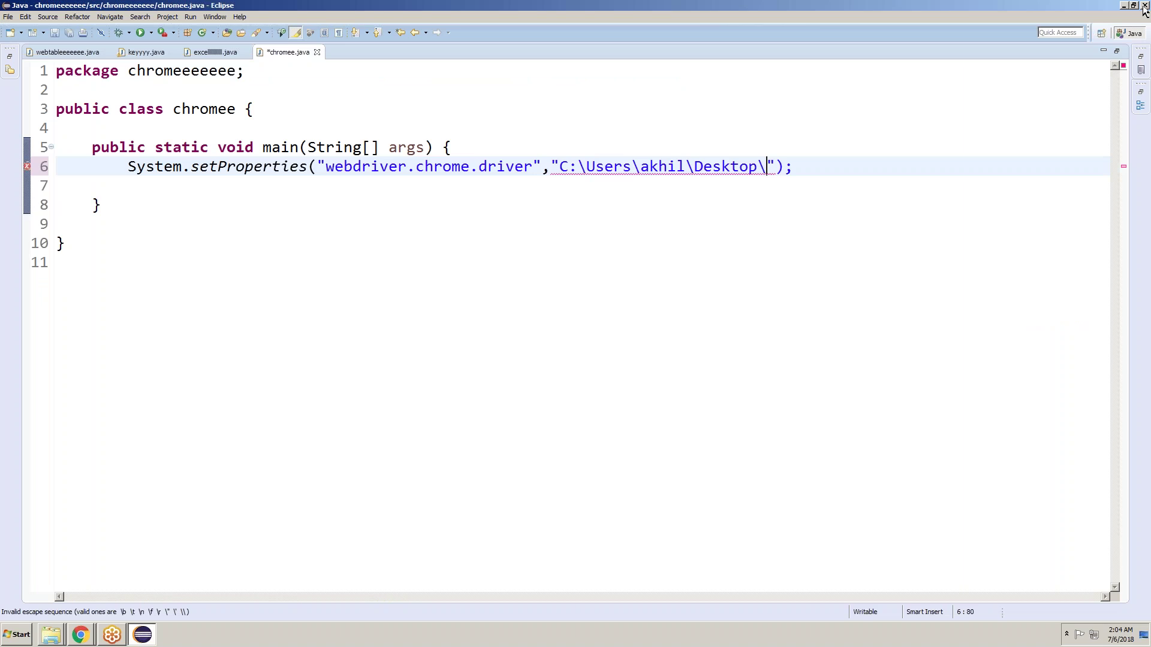
left_click(51, 636)
left_click(54, 610)
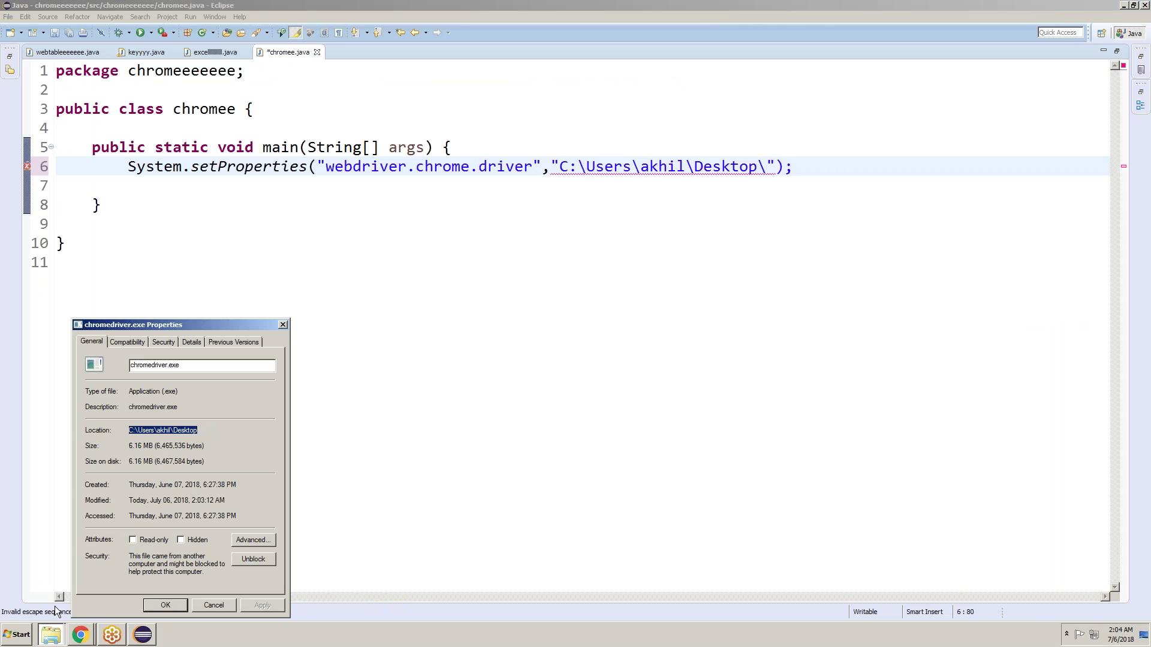
left_click(187, 365)
left_click_drag(187, 366, 131, 365)
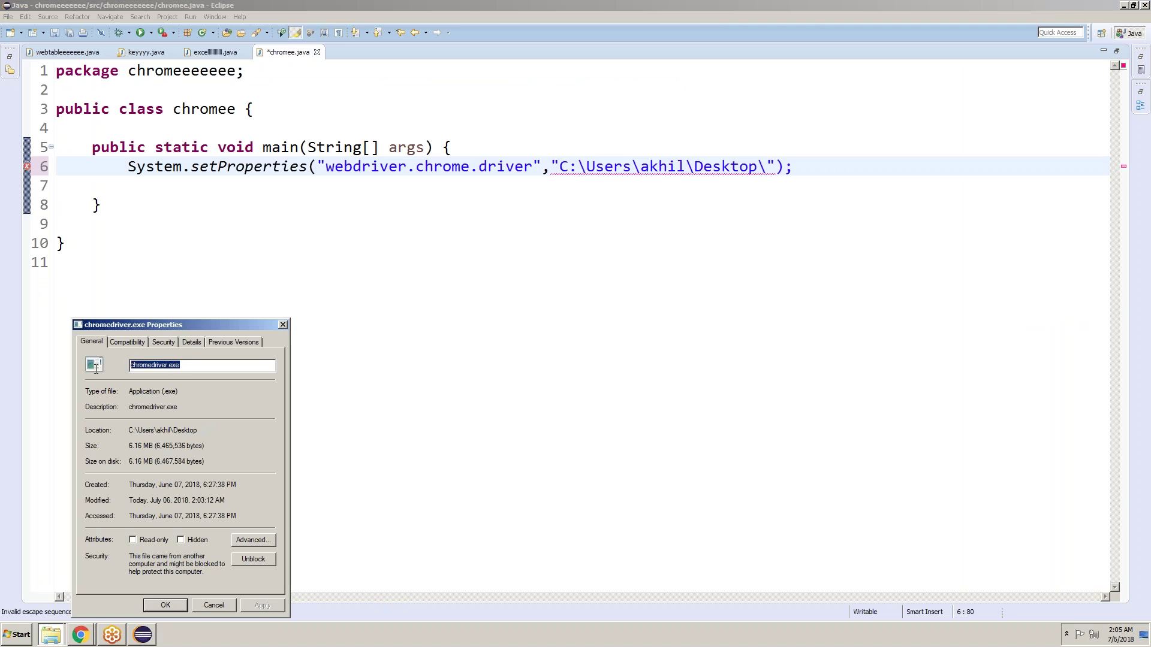
right_click(140, 367)
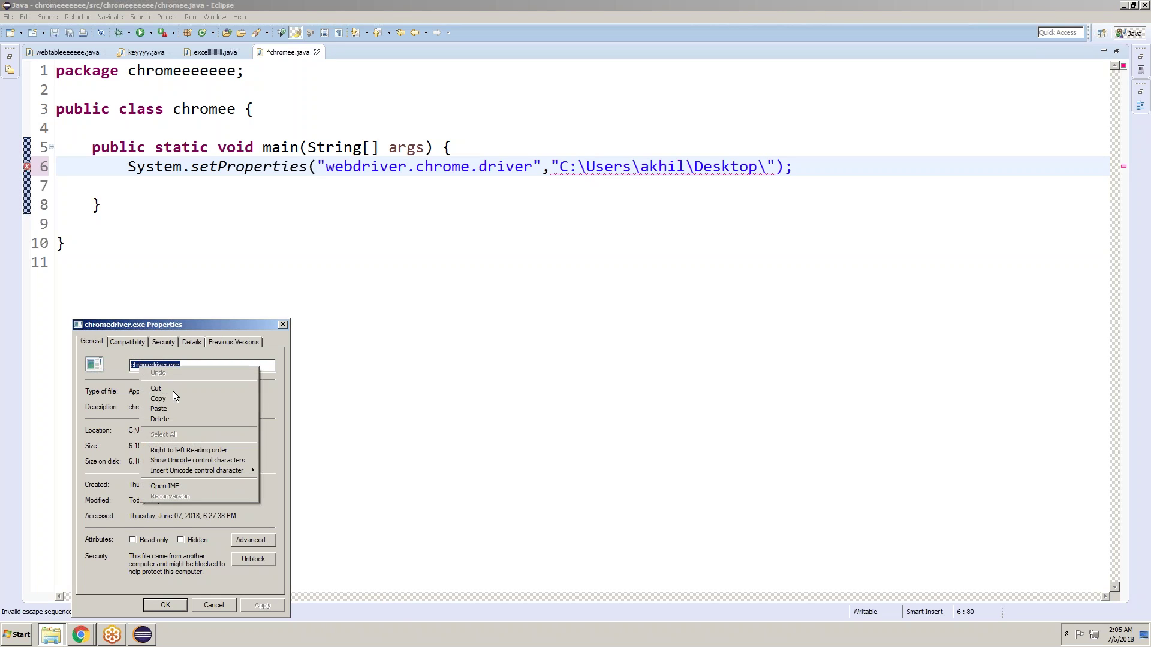
left_click(173, 399)
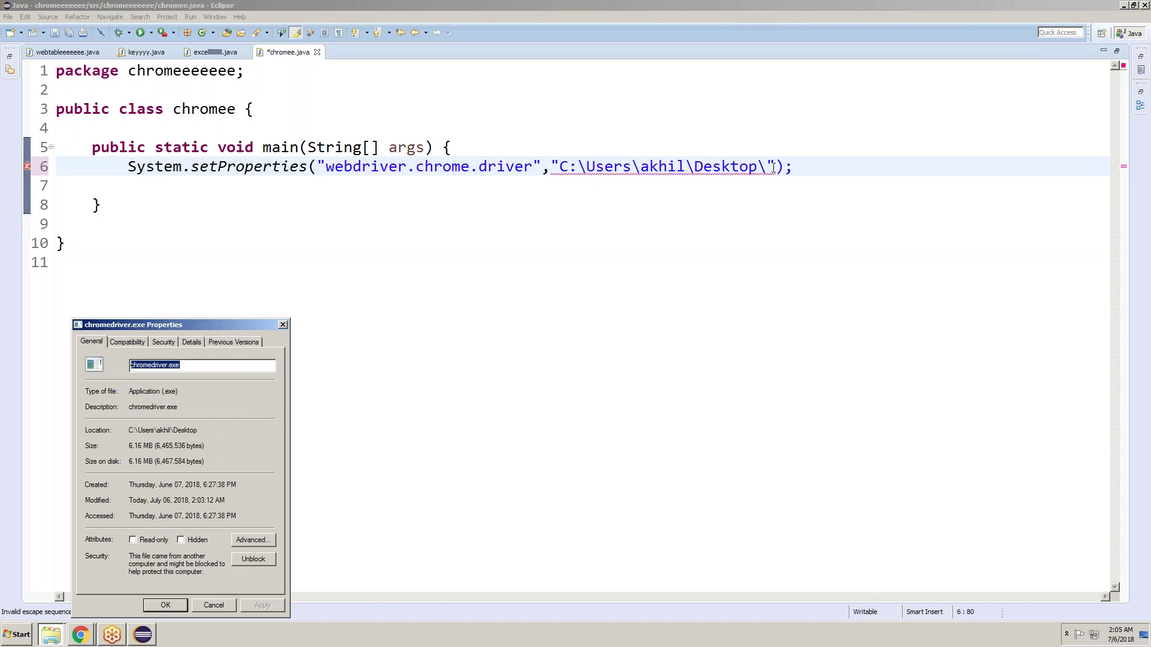
left_click(773, 168)
key("ctrl+v")
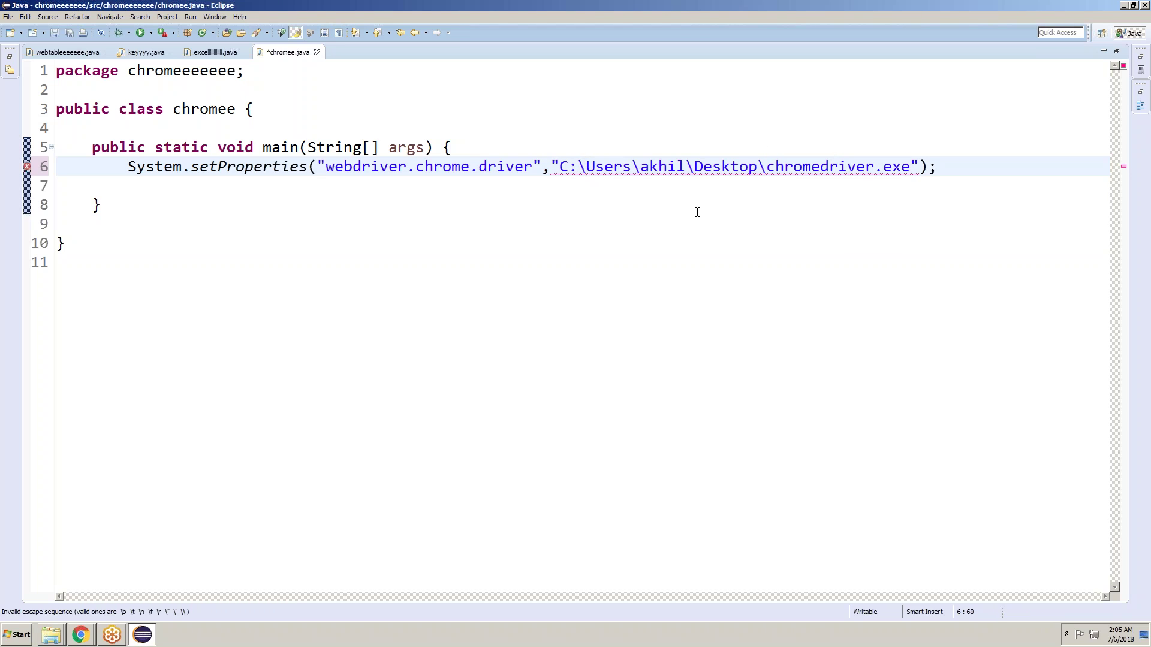
Step: Double each backslash in the chromedriver path string to fix the invalid escape error
type("\\")
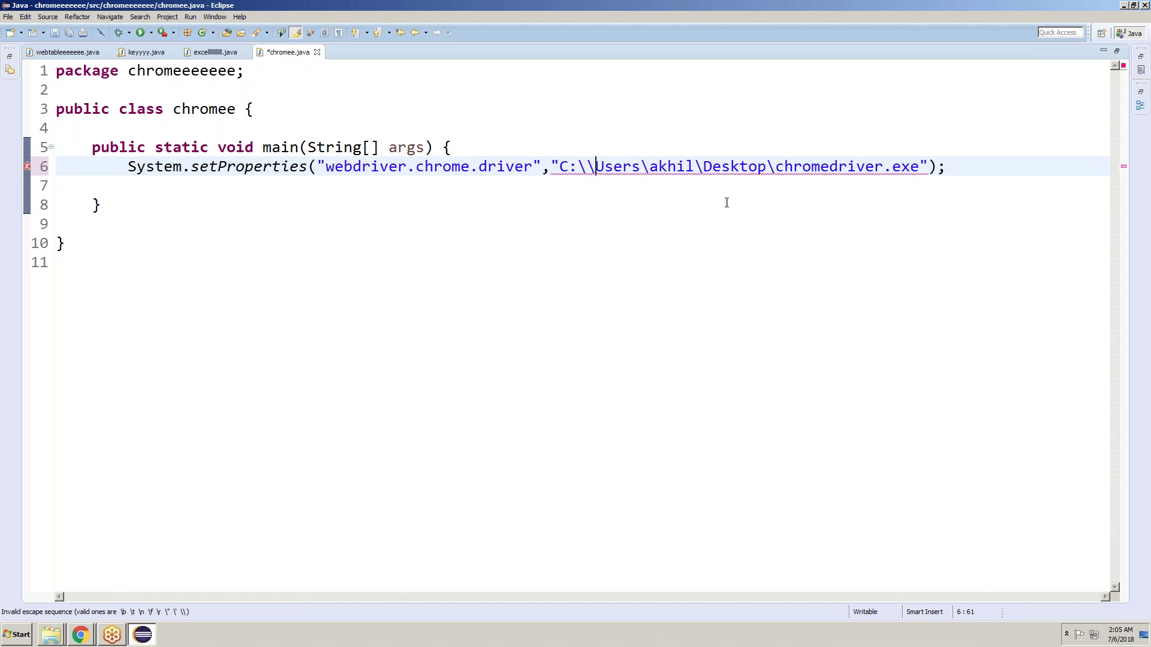
left_click(648, 166)
type("\\")
left_click(712, 166)
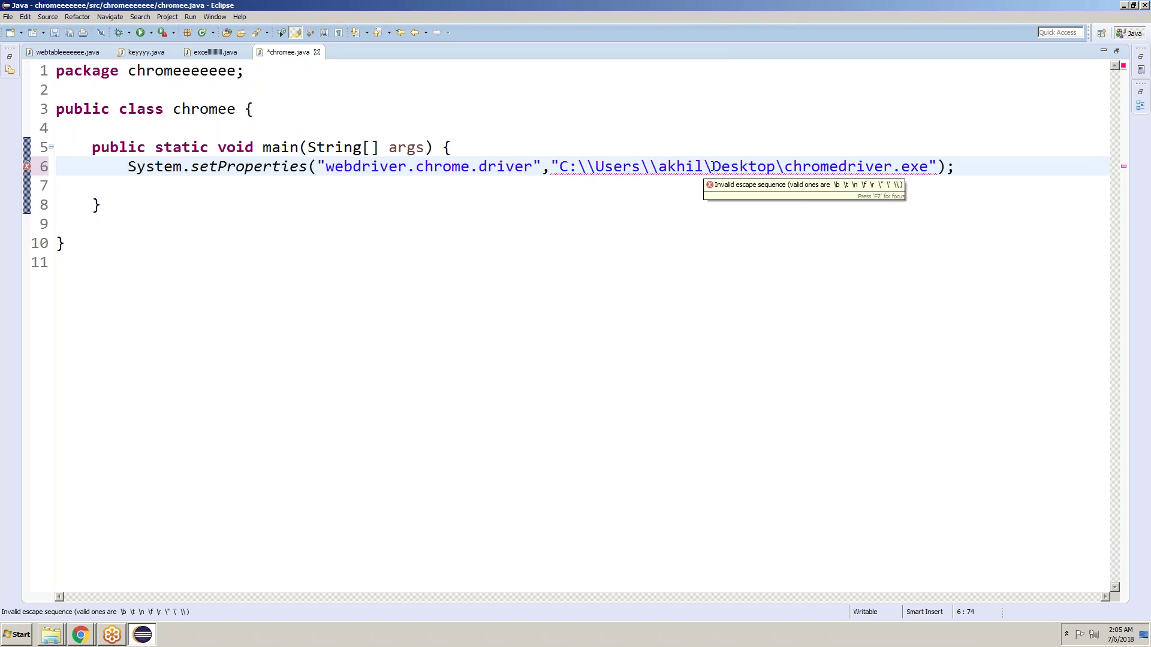
type("\\")
left_click(787, 166)
type("\\")
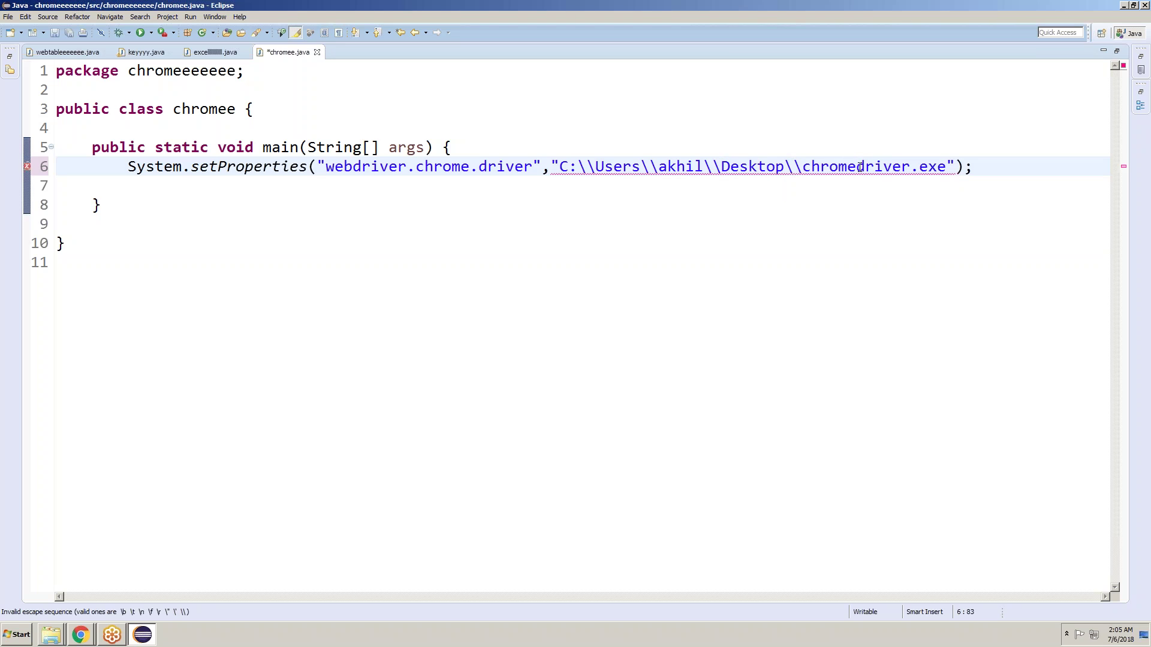
Step: Add a new line, then replace the misspelled .setProperties with .s for method suggestions
left_click(983, 169)
key("Return")
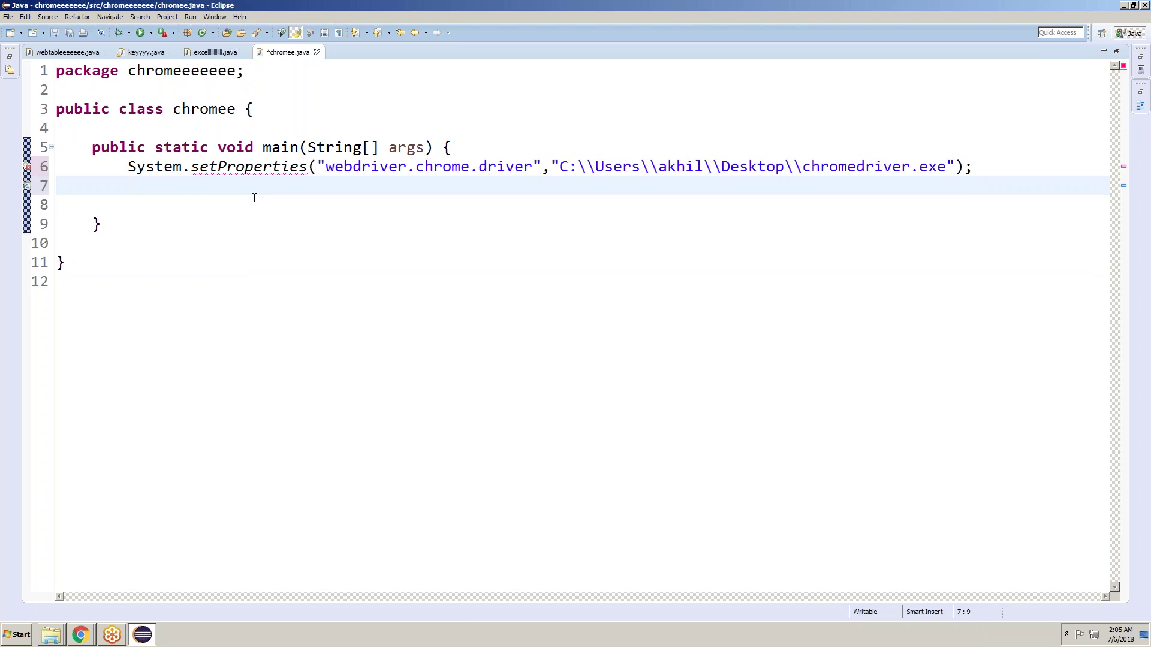
left_click_drag(307, 169, 184, 168)
type(".s")
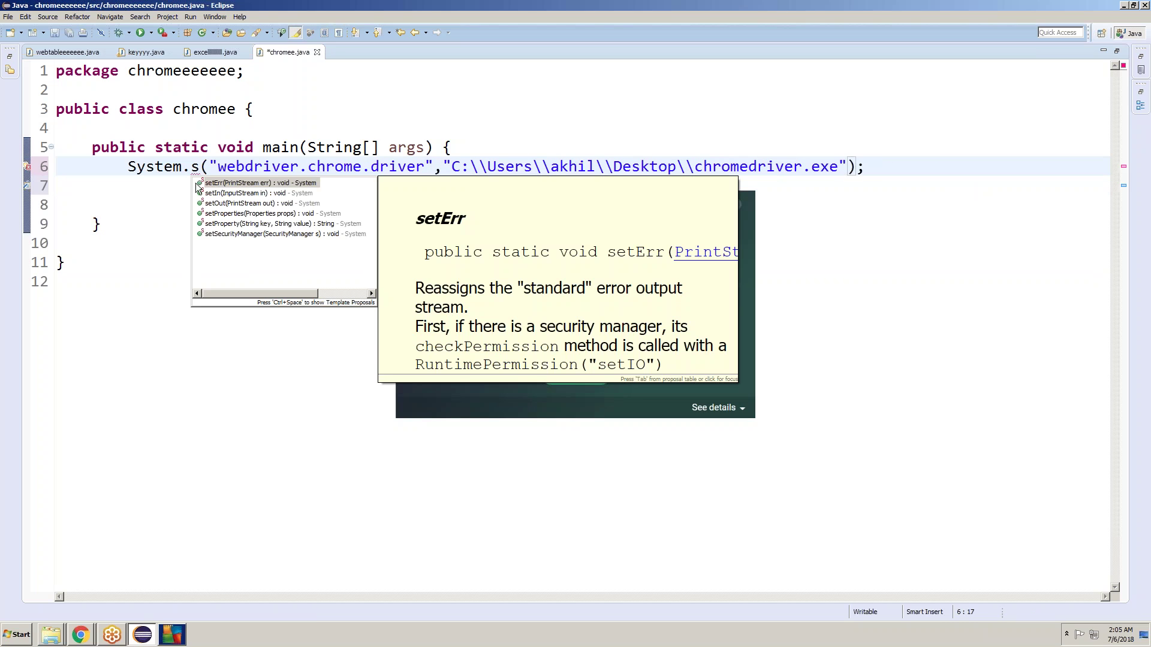
Step: Insert setProperty(String key, String value), deleting the placeholder parameters to keep the existing arguments
left_click(237, 223)
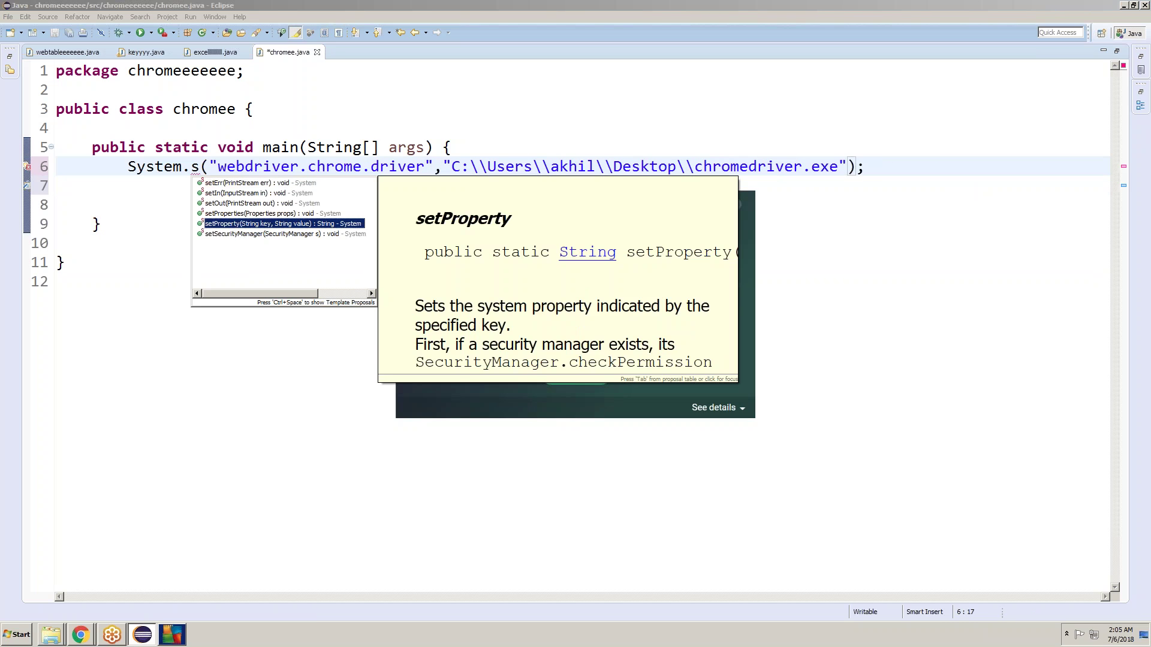
double_click(232, 224)
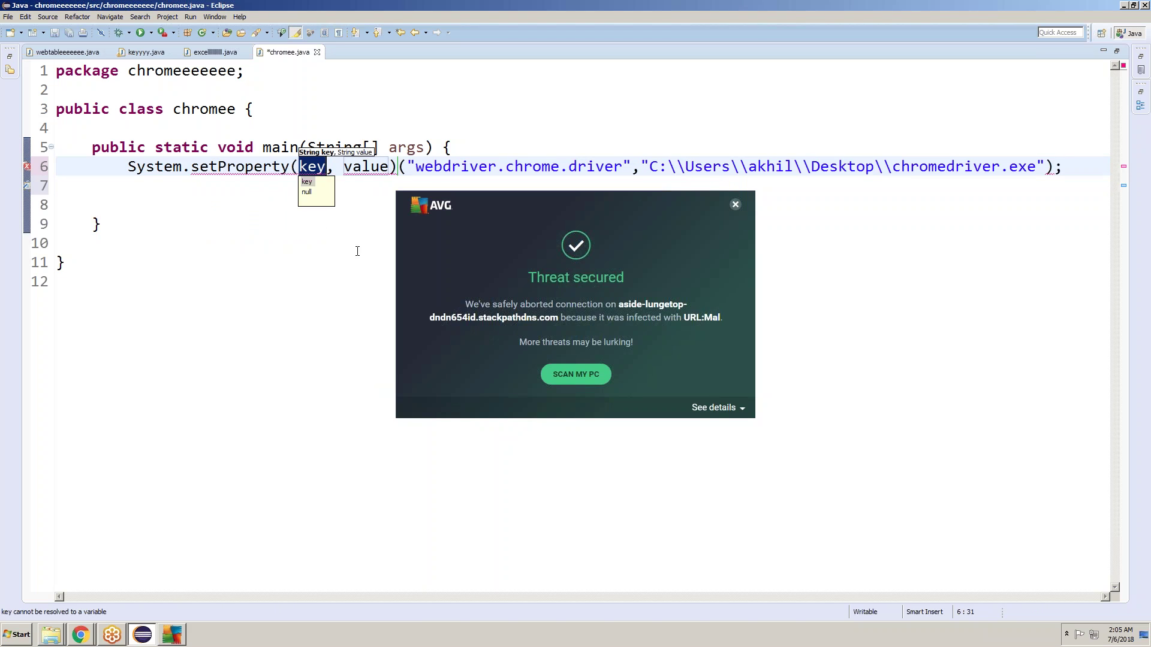
left_click_drag(396, 166, 299, 174)
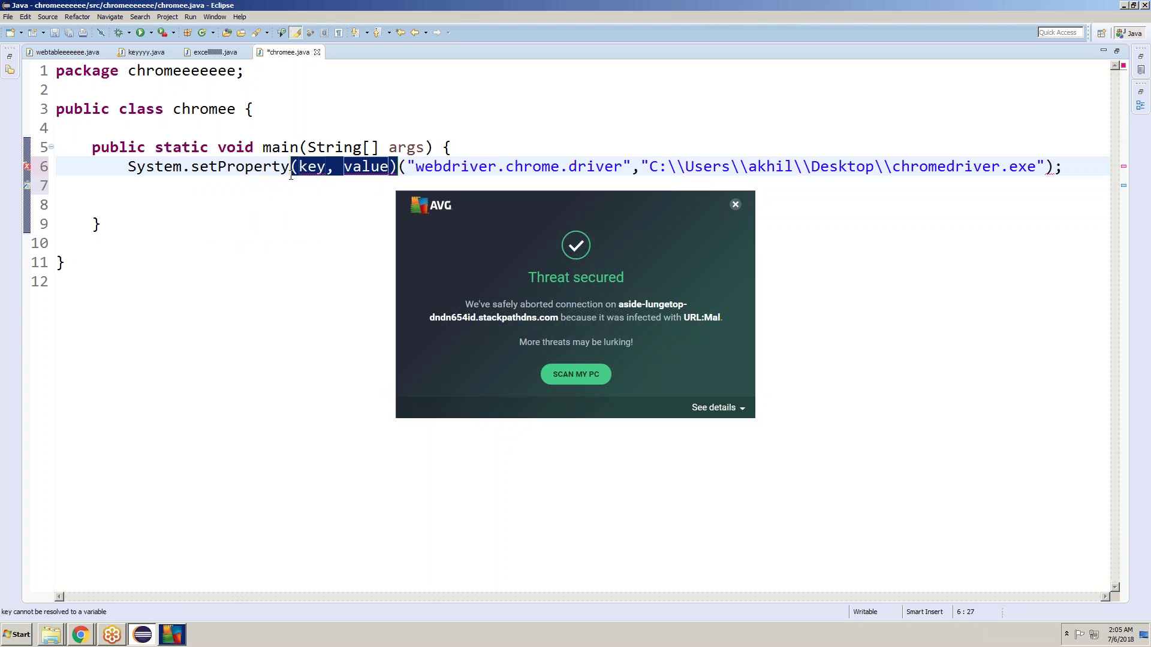
key("BackSpace")
key("BackSpace")
left_click(735, 204)
left_click(966, 162)
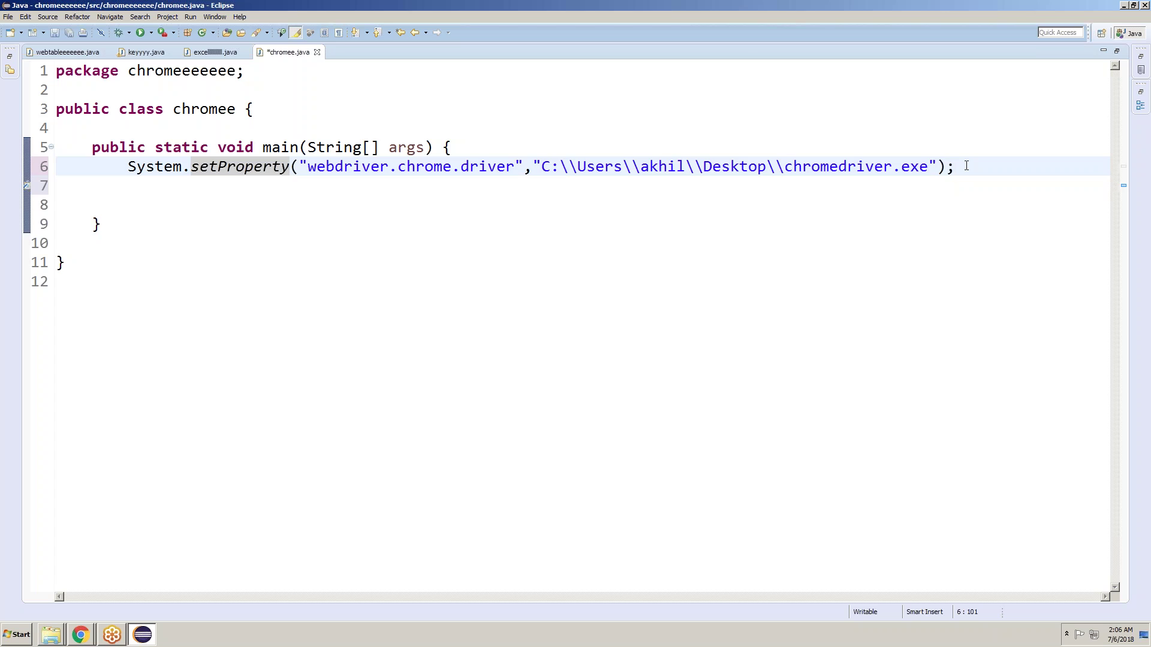
key("Return")
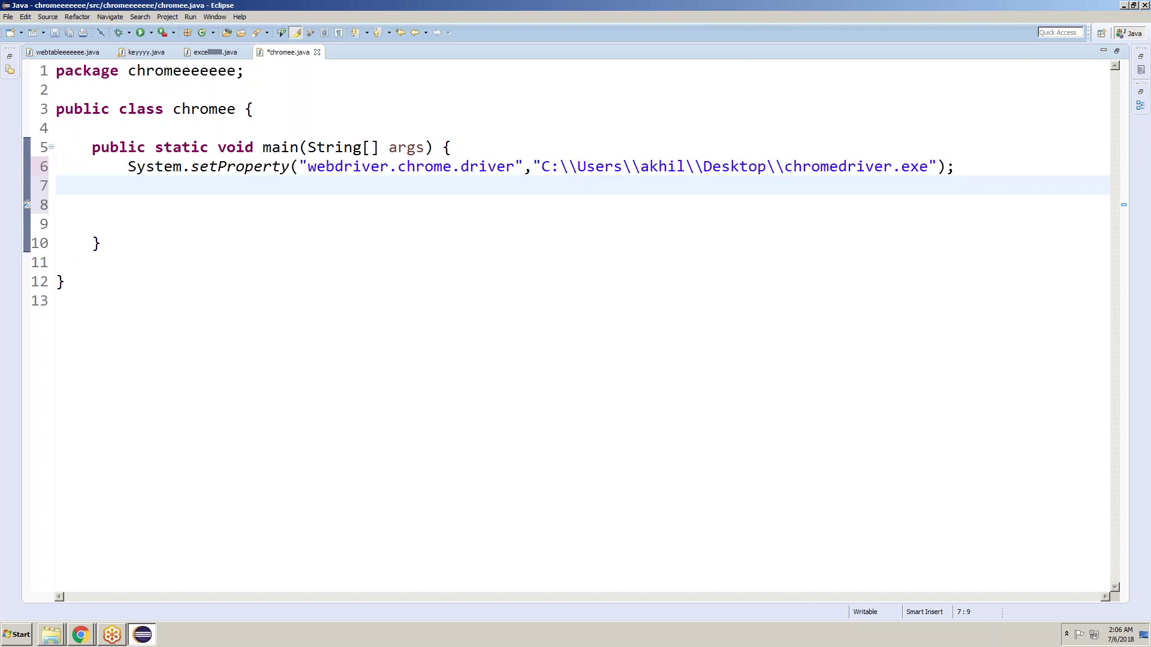
Step: Type the line webdriver driver =new chromedriver(); below setProperty
type("webdriver")
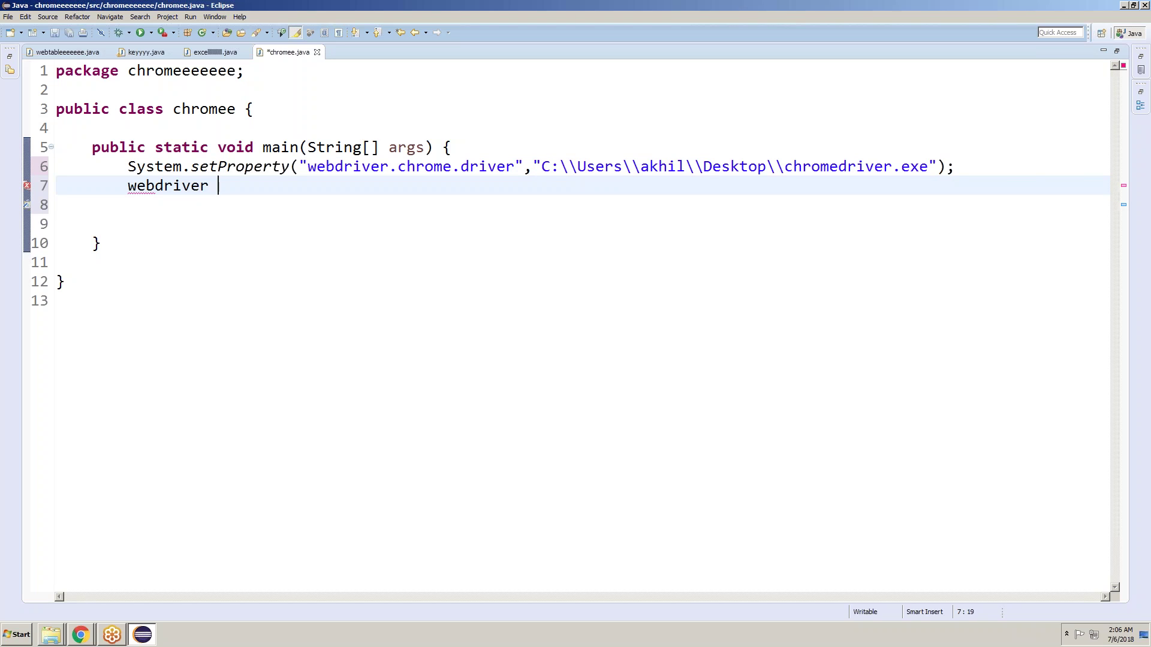
type(" w")
key("BackSpace")
type("driver =new ")
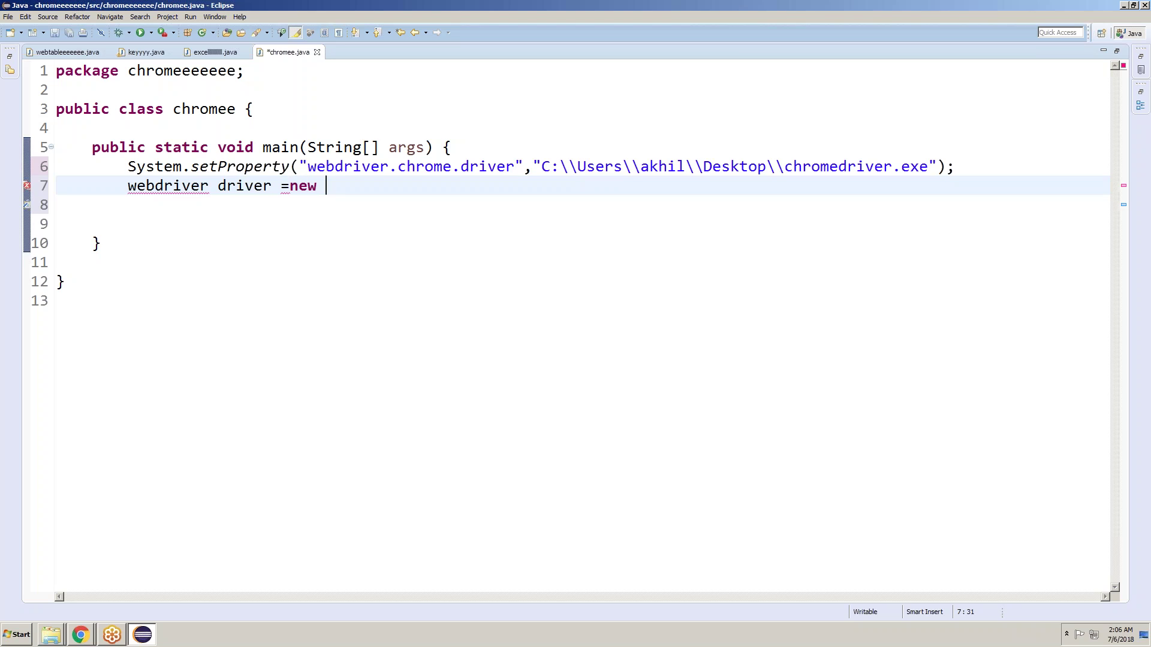
type("chromedriver")
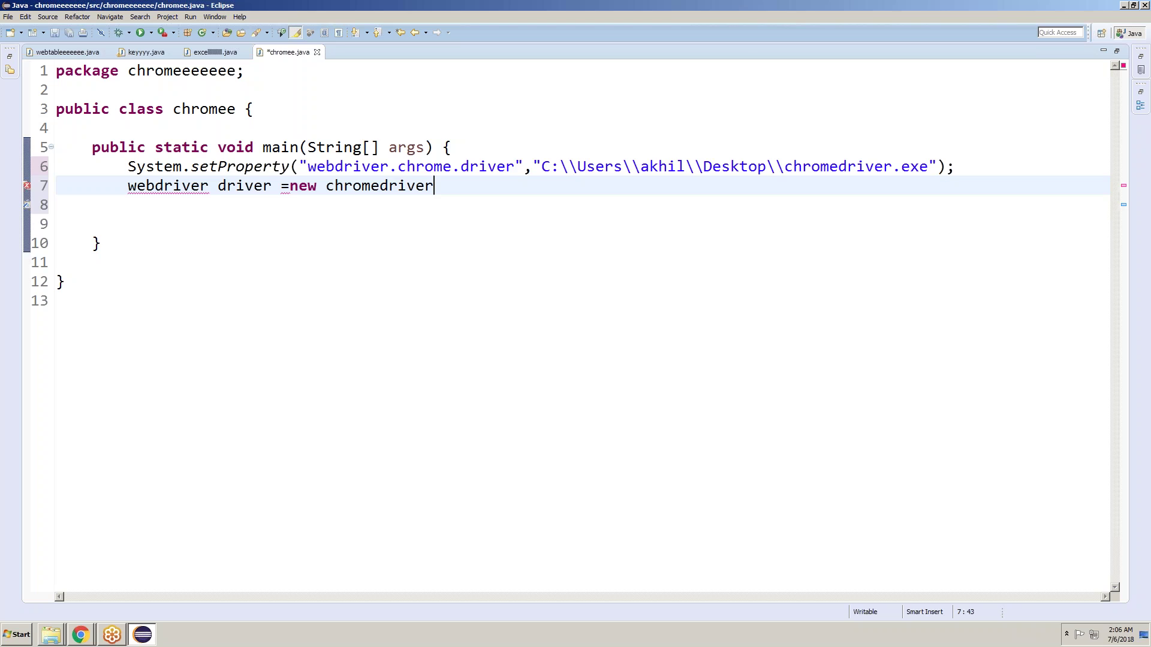
type("();")
key("Return")
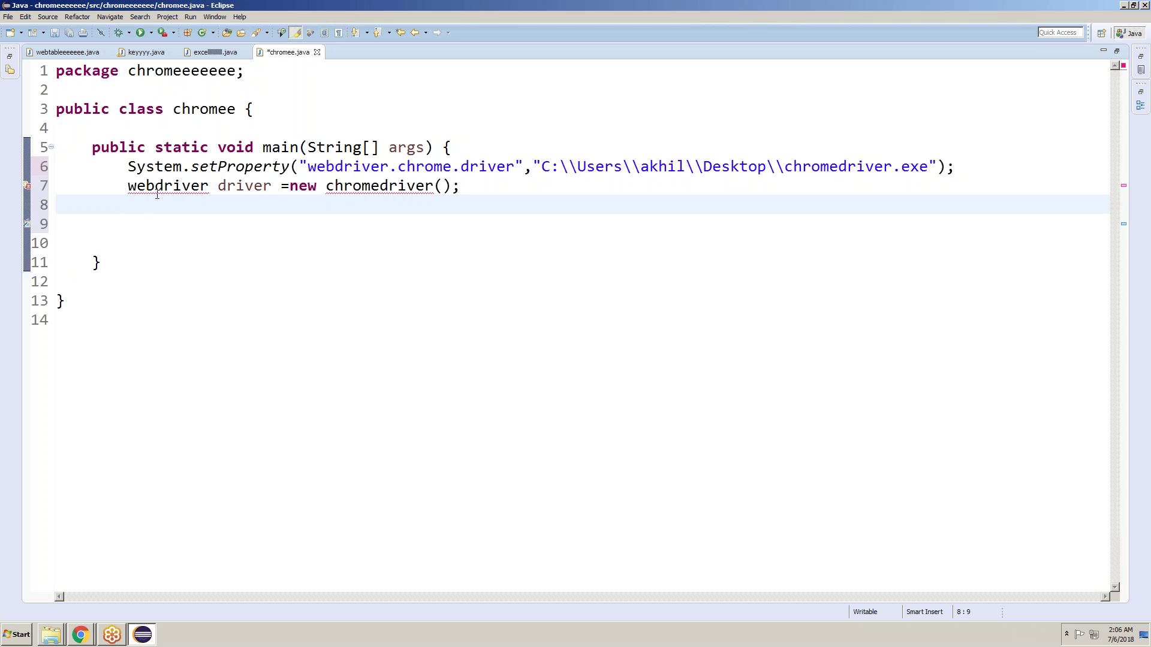
Step: Quick-fix the types to WebDriver and ChromeDriver, adding their Selenium imports
left_click_drag(461, 166, 509, 167)
left_click(264, 242)
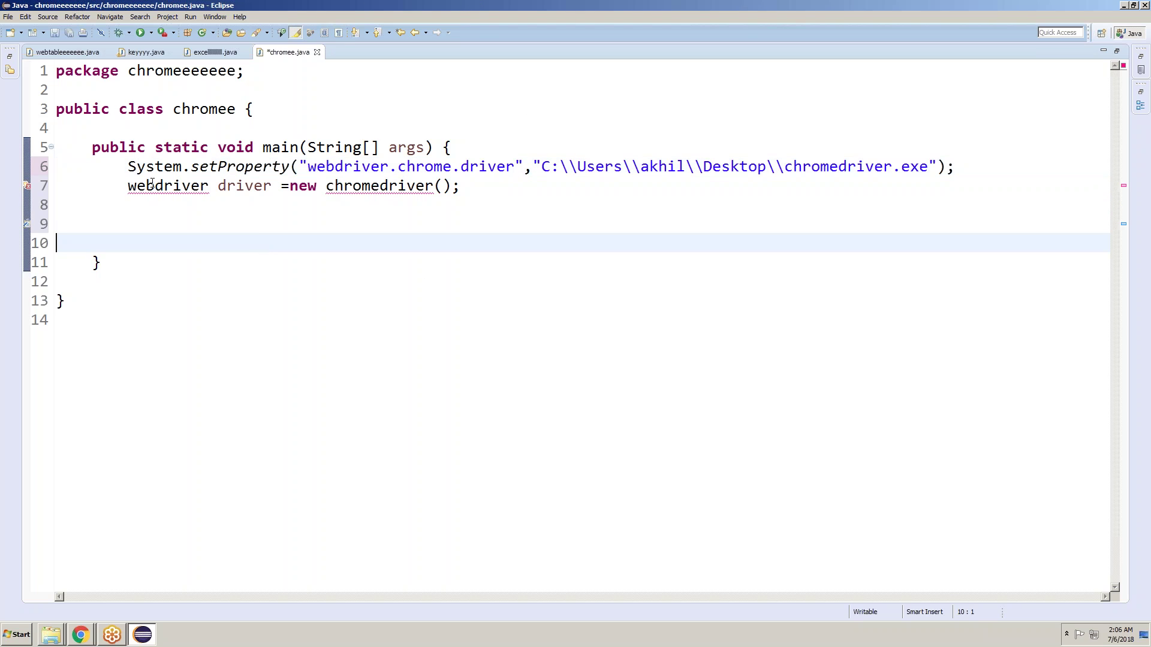
mouse_move(172, 189)
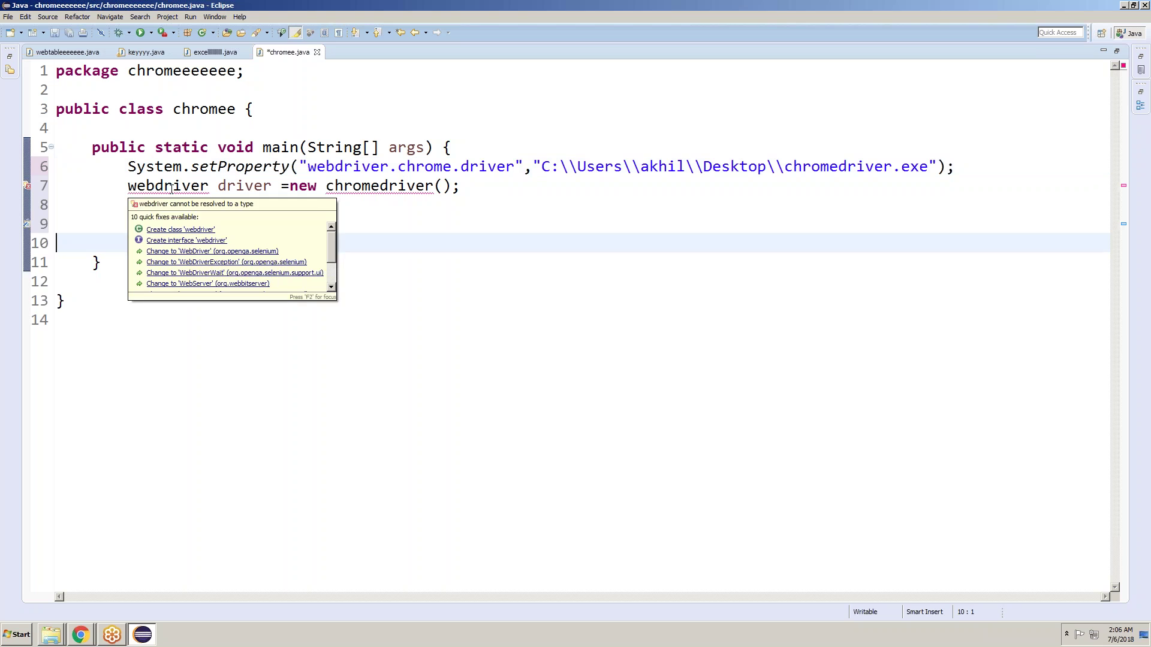
left_click(205, 255)
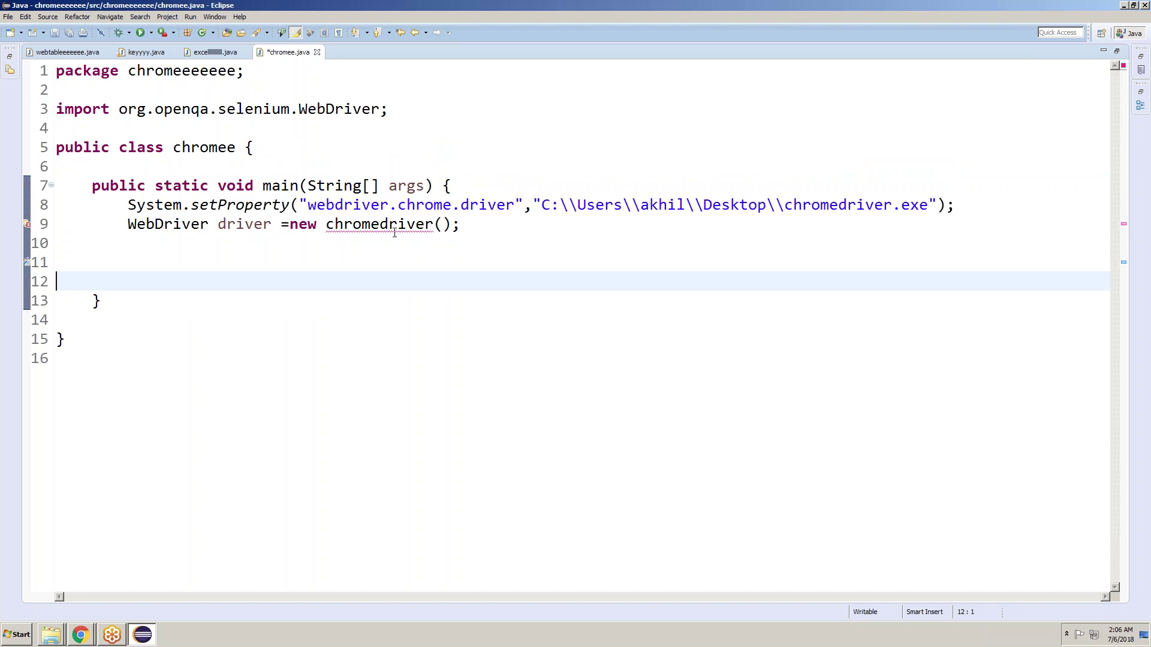
mouse_move(391, 228)
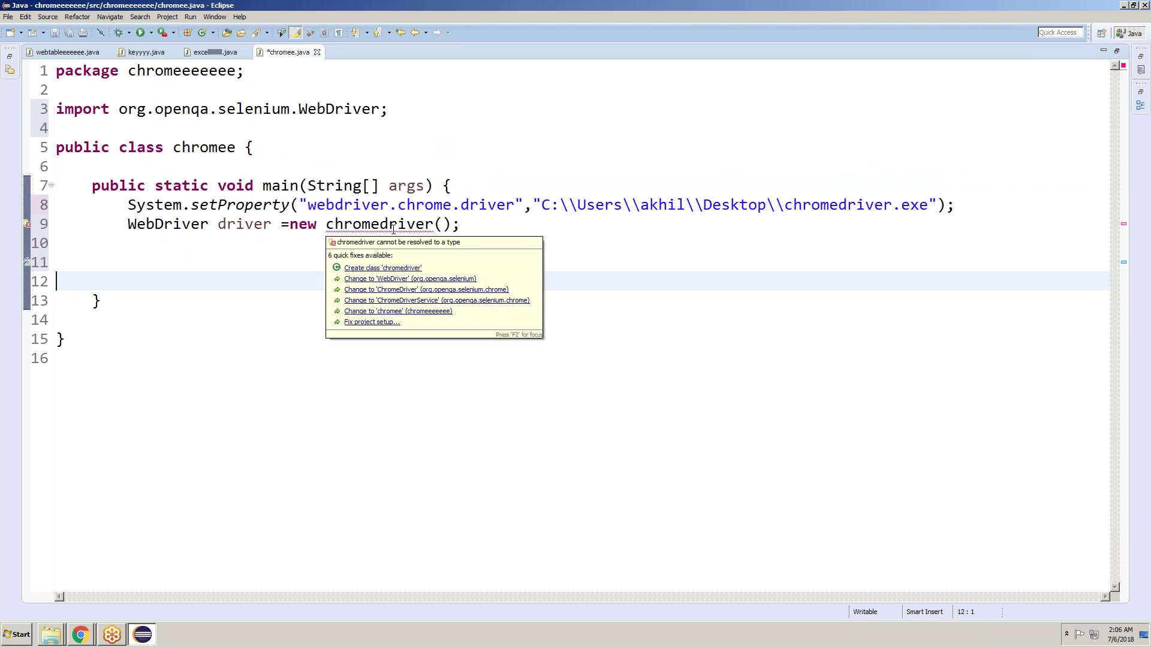
left_click(399, 290)
left_click(467, 247)
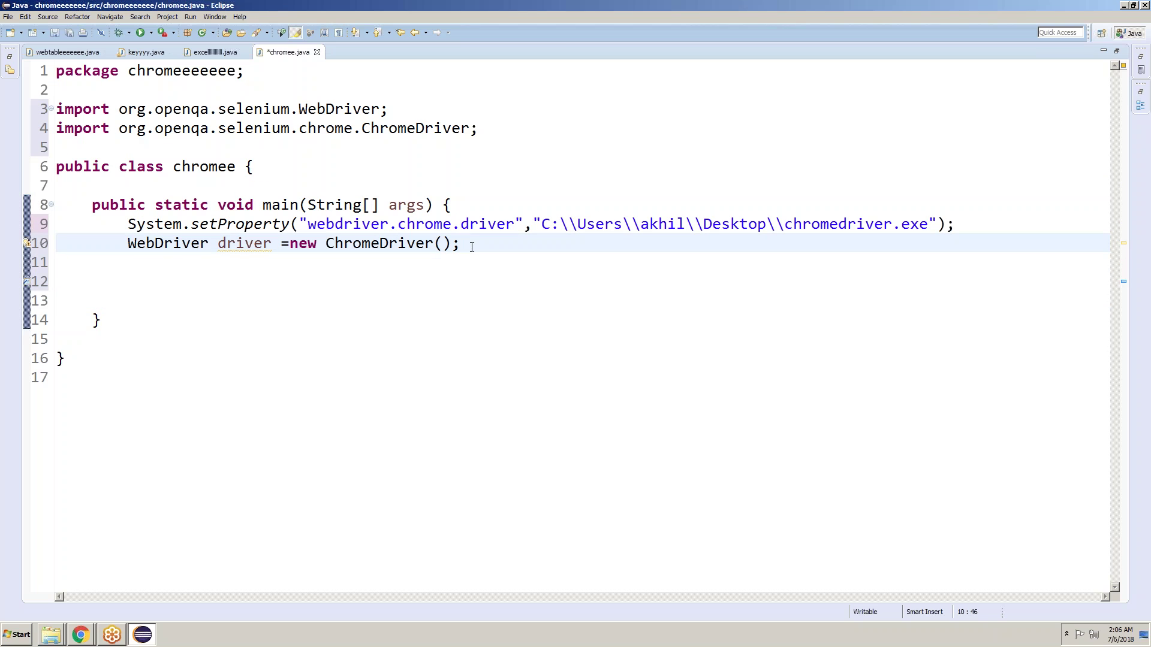
key("Return")
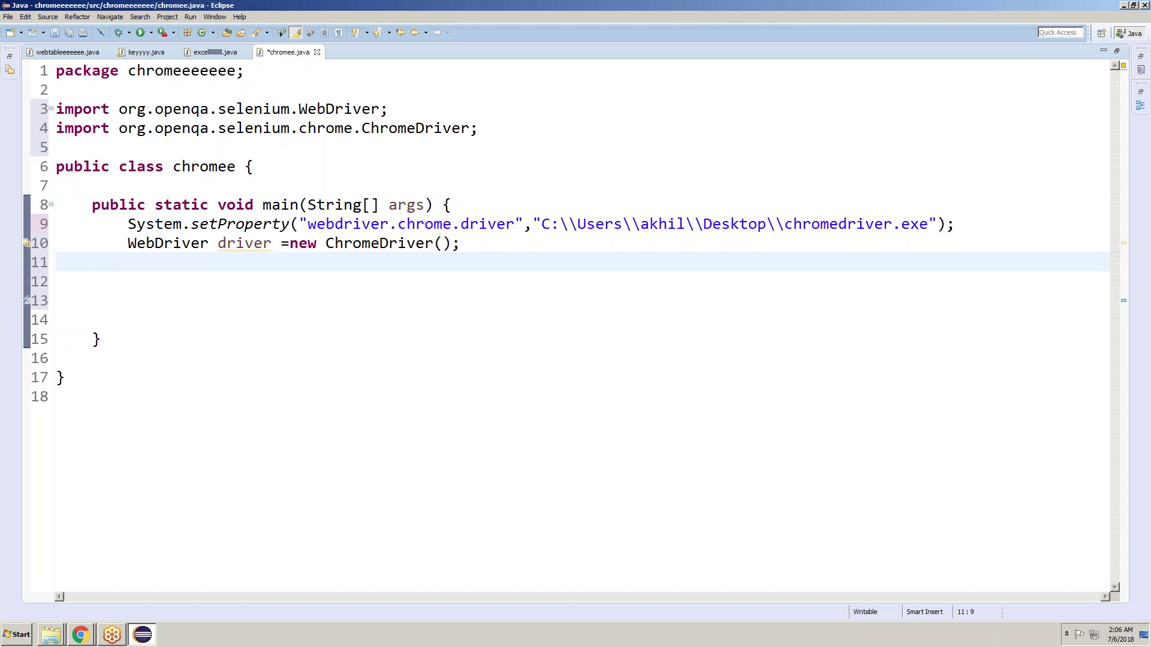
Step: Add a driver.get("") call with an empty URL string, then minimize Eclipse
type("driver.get")
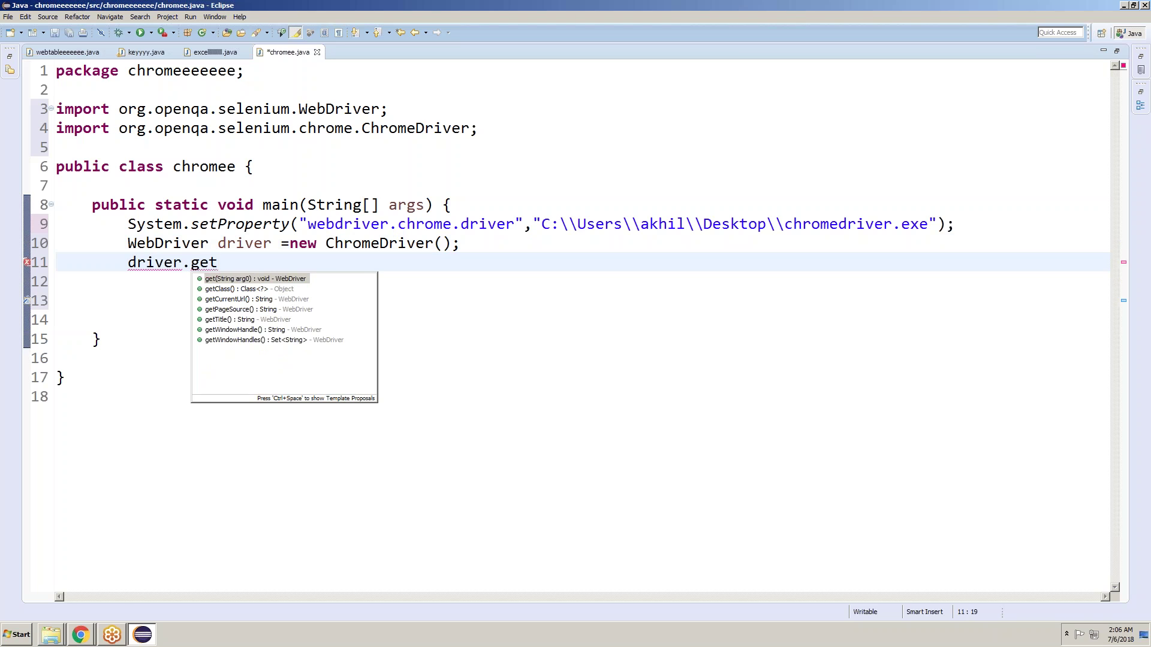
key("Return")
type("\");")
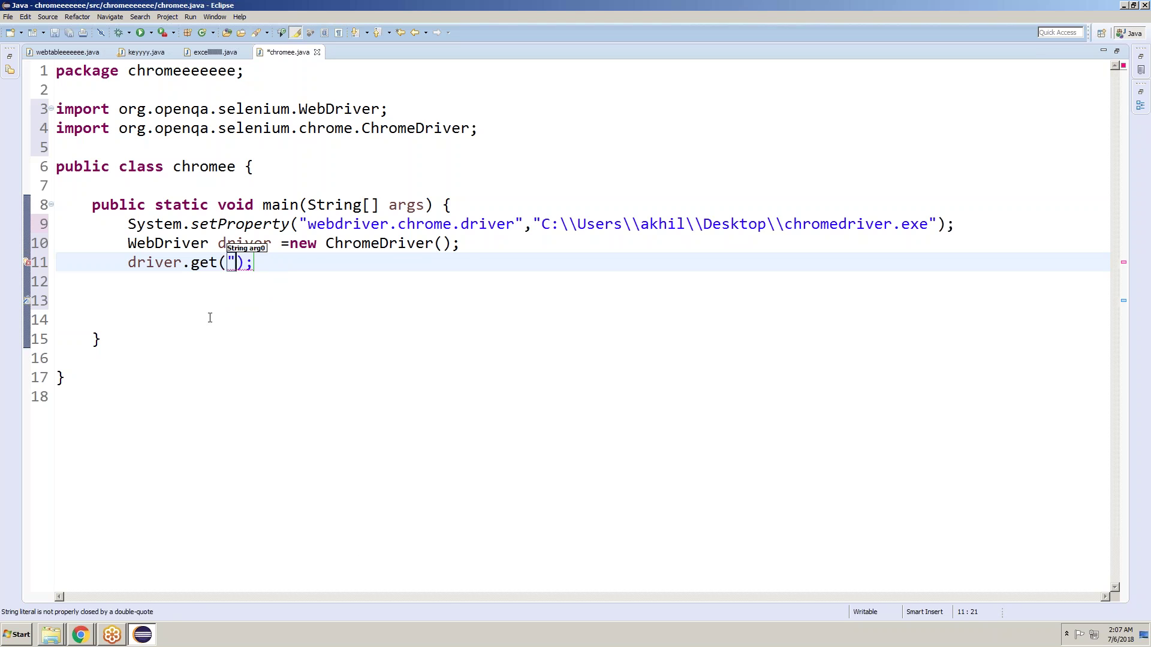
left_click(1125, 6)
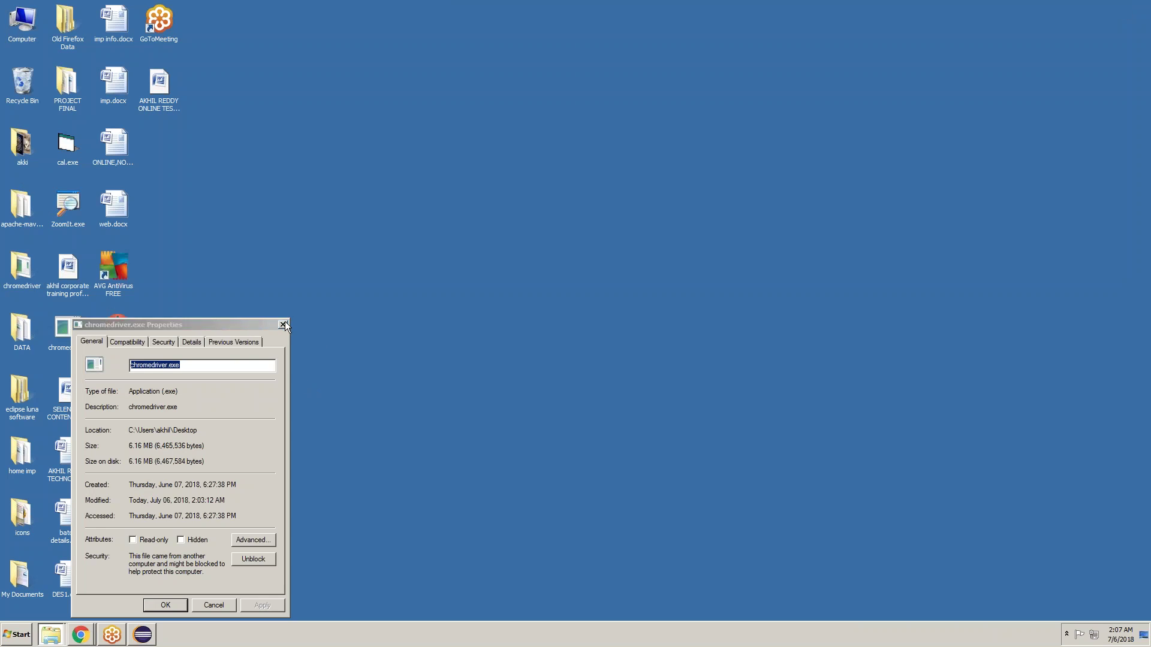
Step: Close Properties, launch Firefox, load google.com and open Firebug's FirePath panel with F12
left_click(282, 325)
left_click(119, 450)
double_click(119, 448)
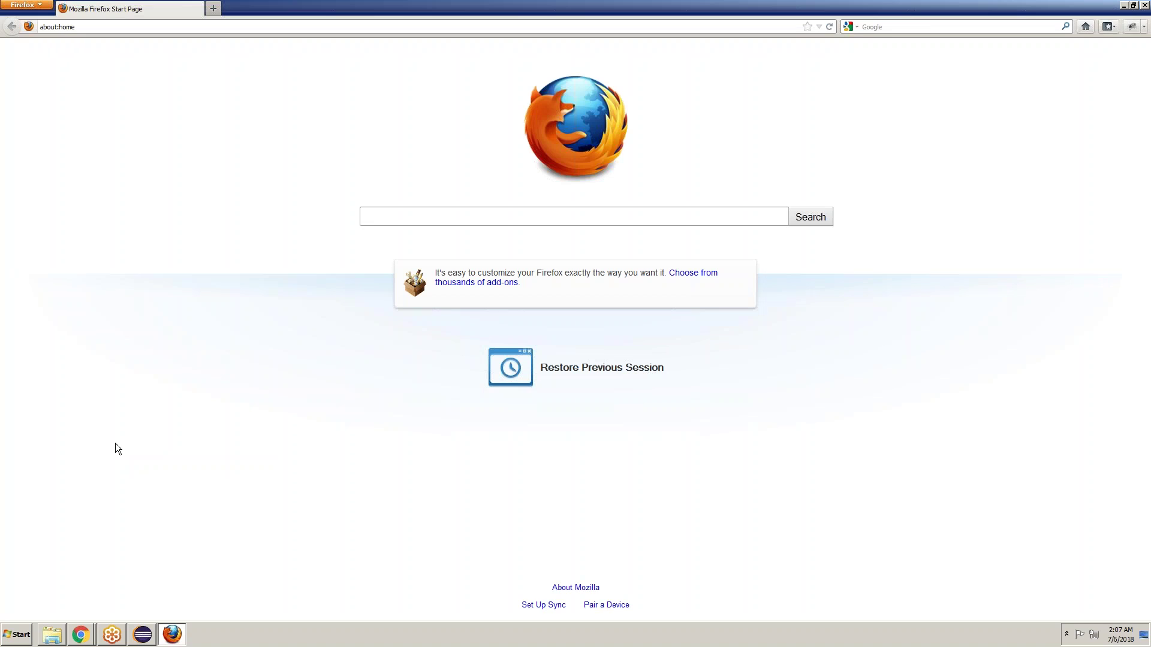
left_click(206, 29)
type("google.com")
key("Return")
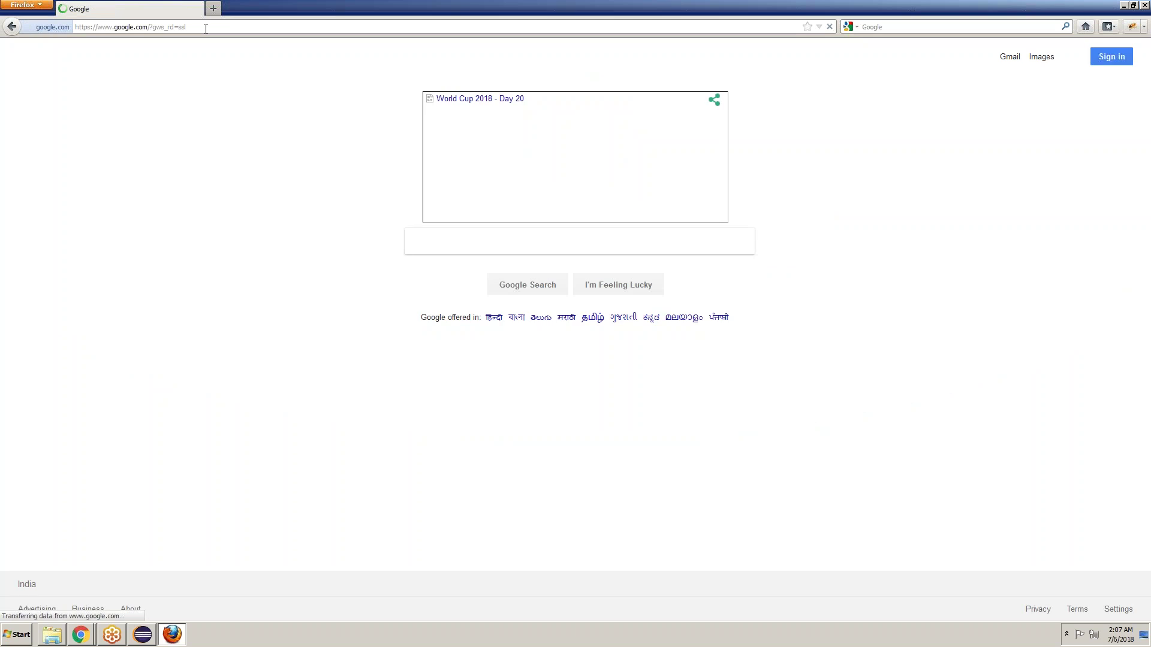
key("F12")
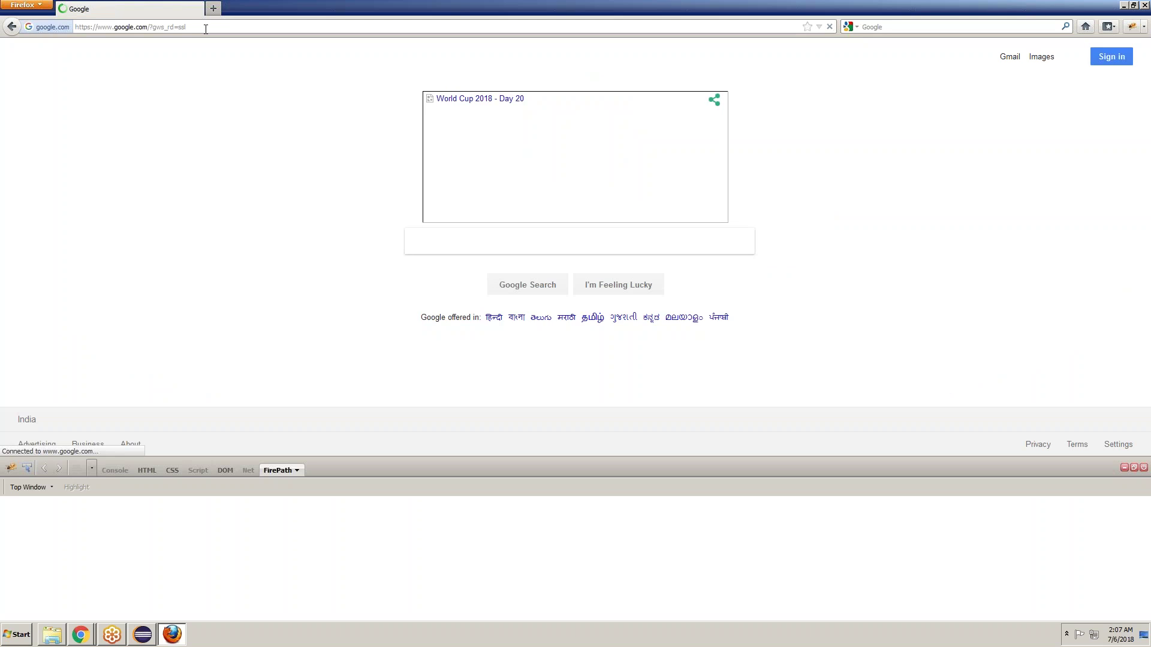
Step: Search Google for 'orange hrm' and hide the Firebug panel
left_click(510, 239)
type("or")
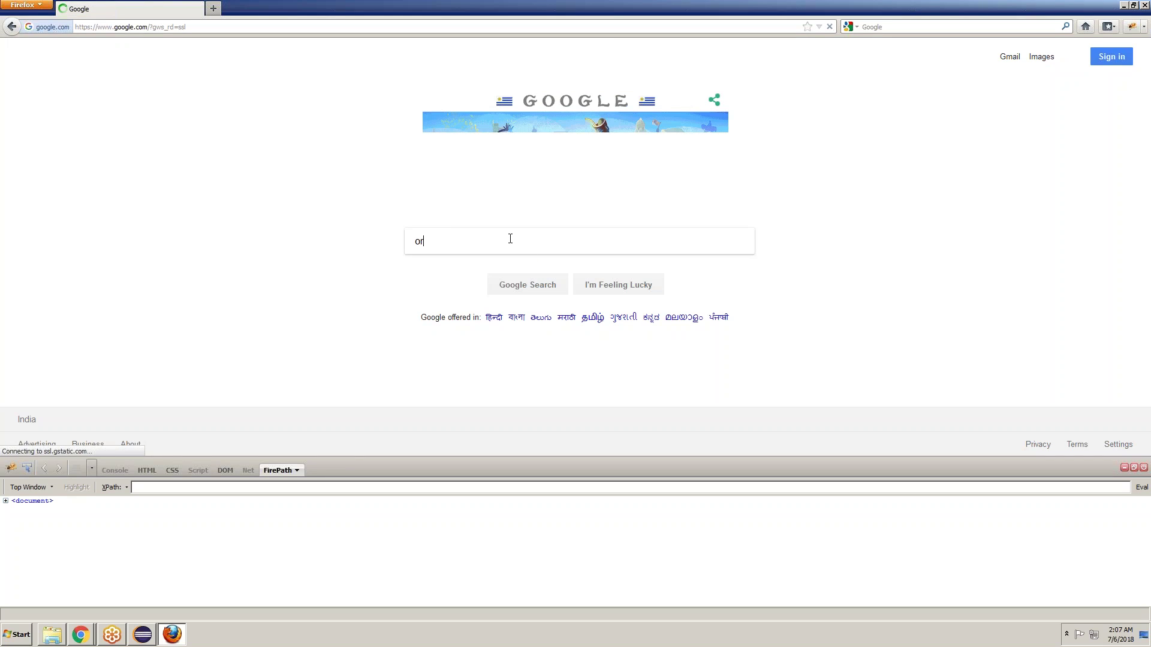
type("ange h")
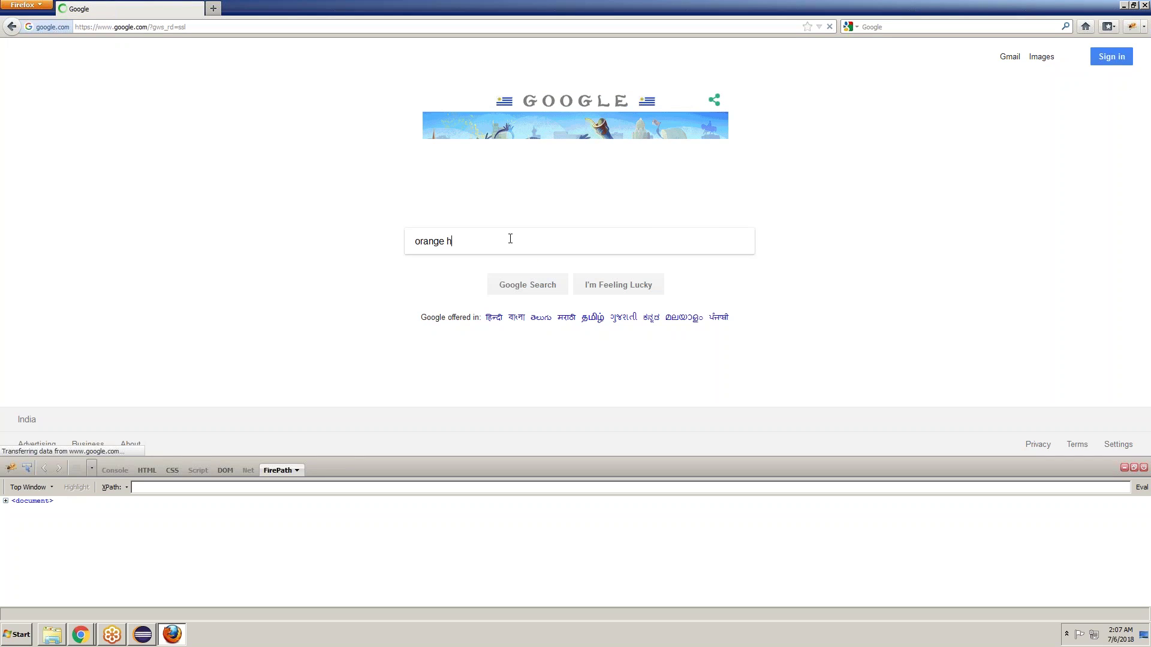
type("rm")
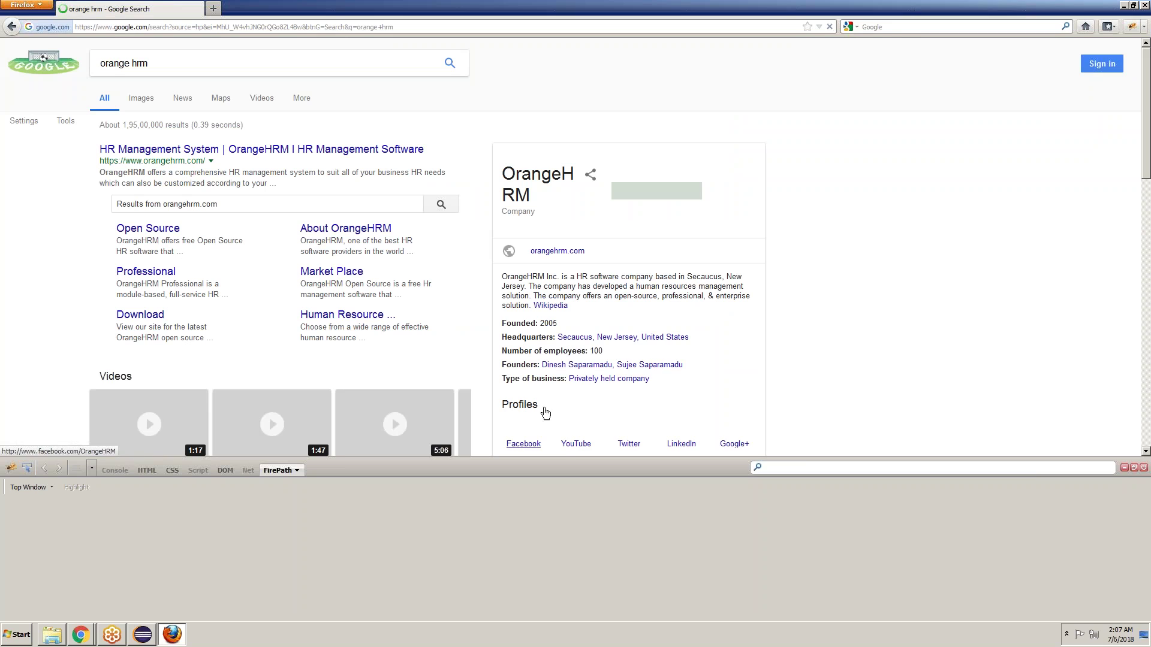
left_click(11, 468)
left_click(27, 481)
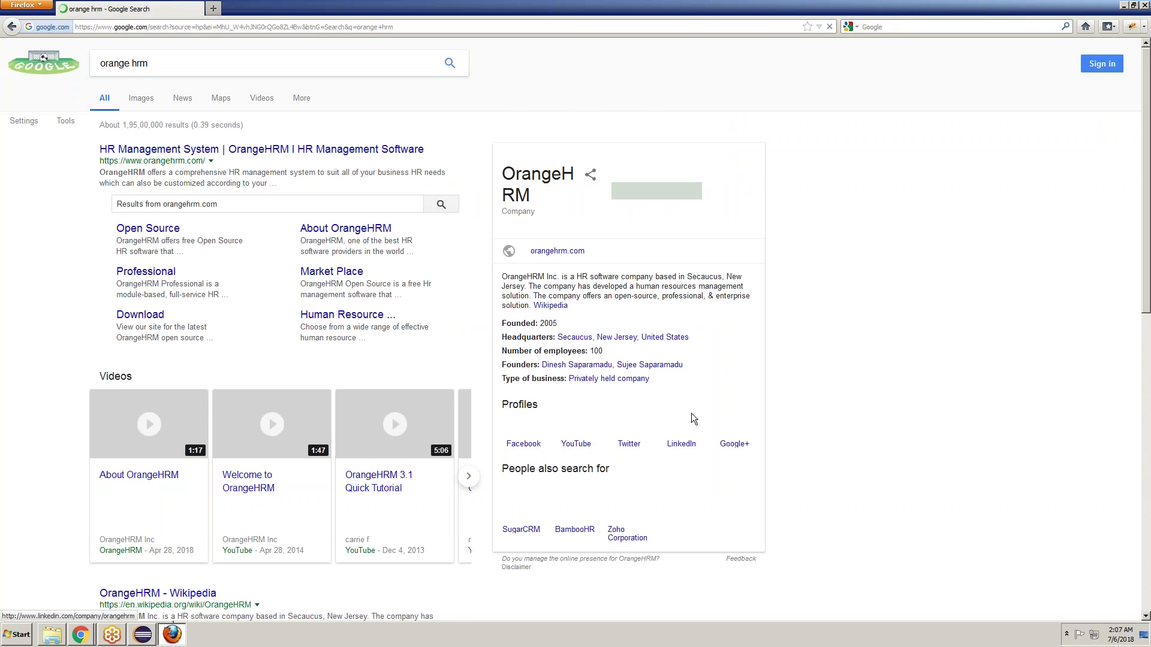
Step: Scroll the results down to the Wikipedia and SourceForge entries
scroll(843, 346, "down", 5)
scroll(843, 350, "down", 3)
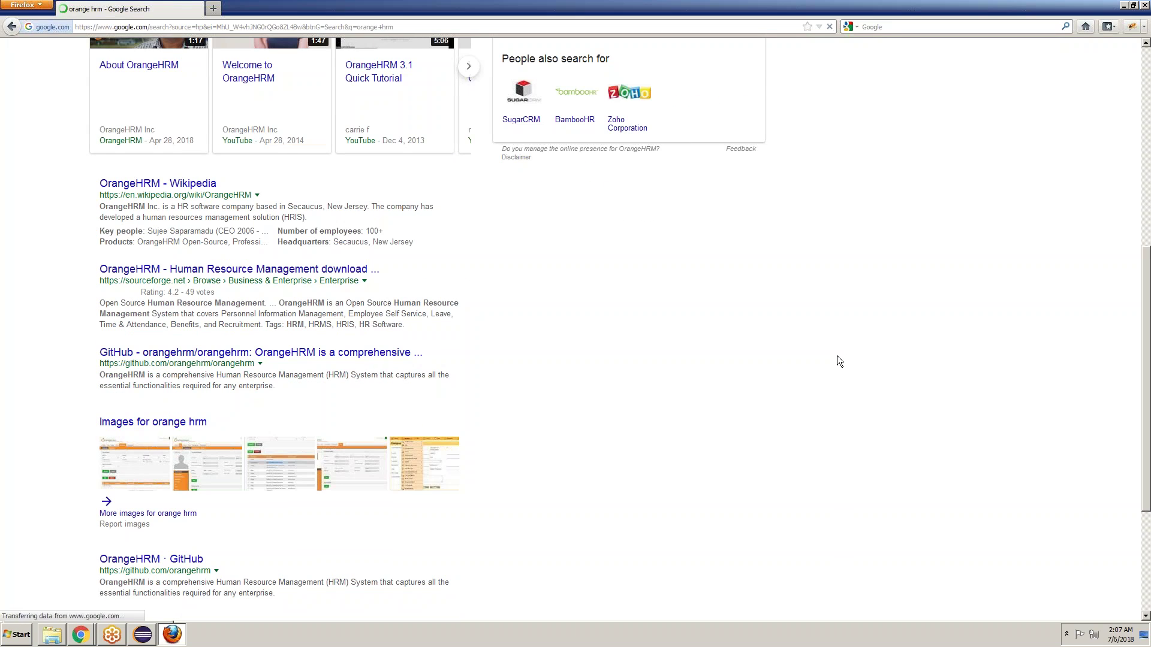
scroll(837, 357, "down", 3)
scroll(837, 356, "up", 3)
scroll(837, 357, "up", 5)
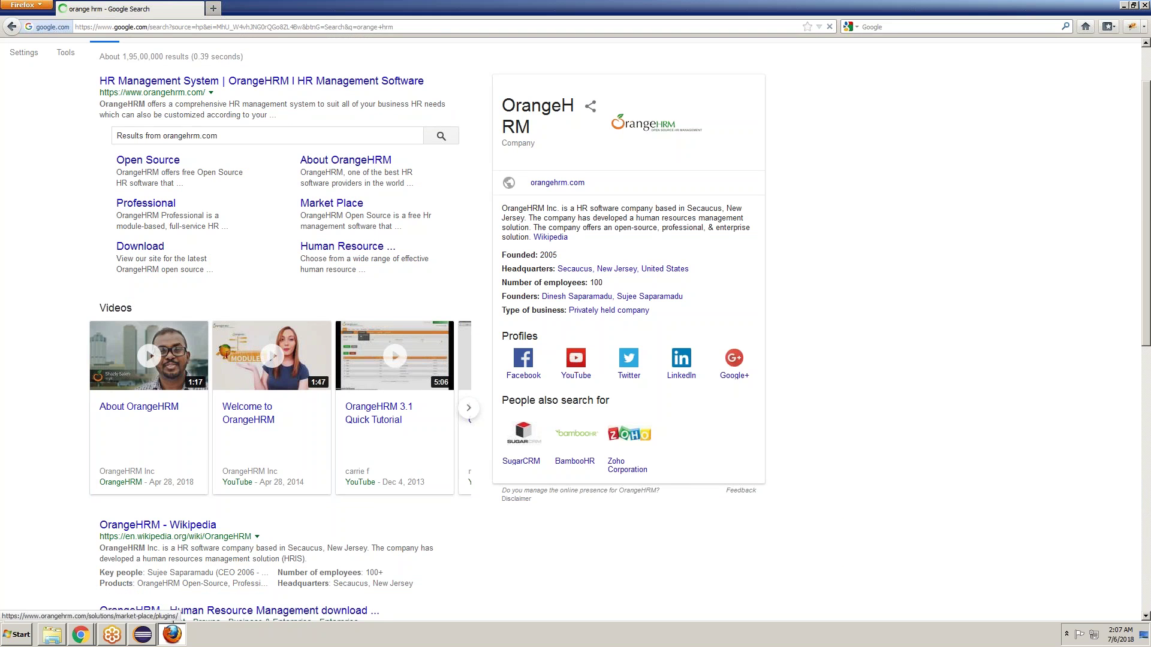
scroll(397, 228, "down", 2)
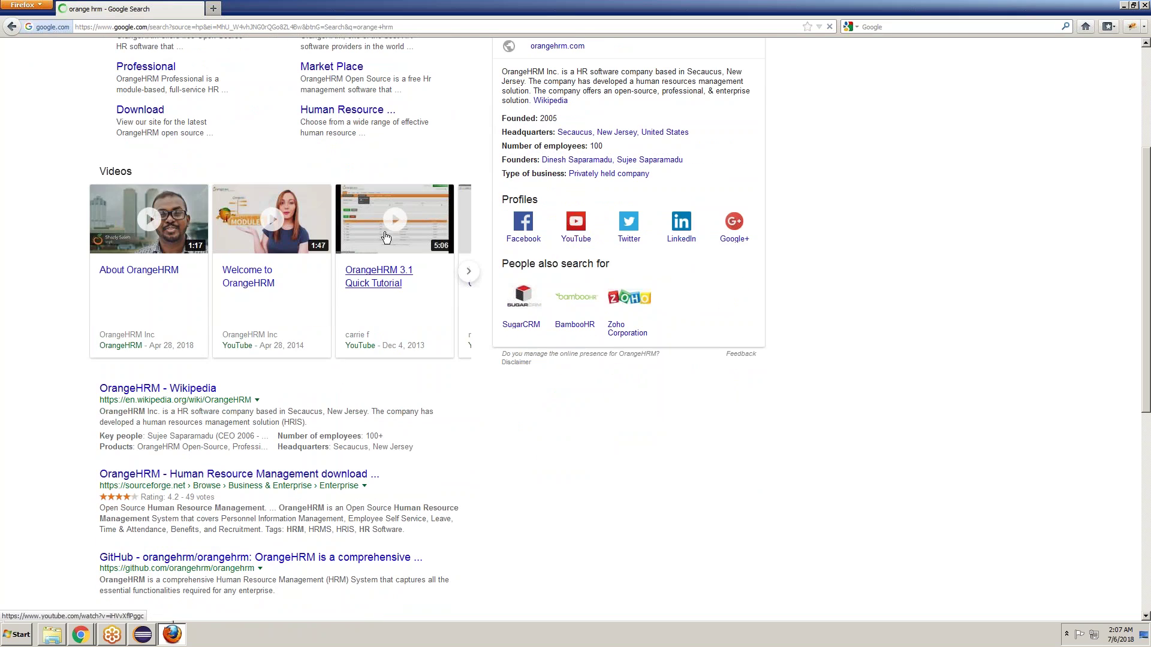
right_click(184, 477)
left_click(222, 481)
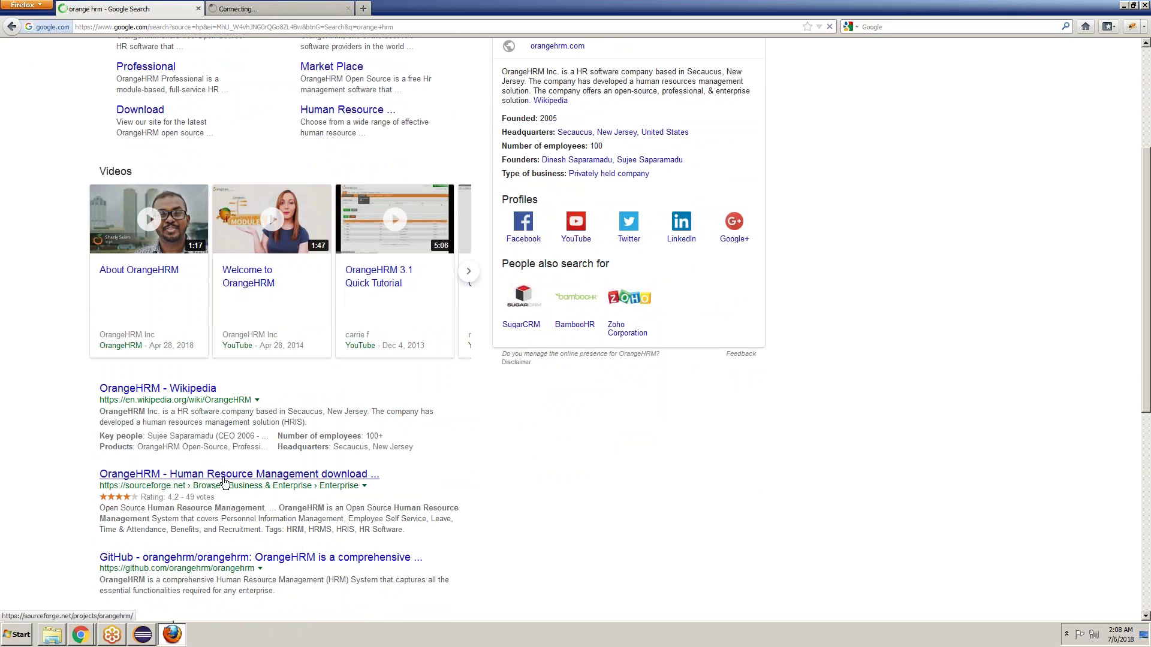
left_click(261, 8)
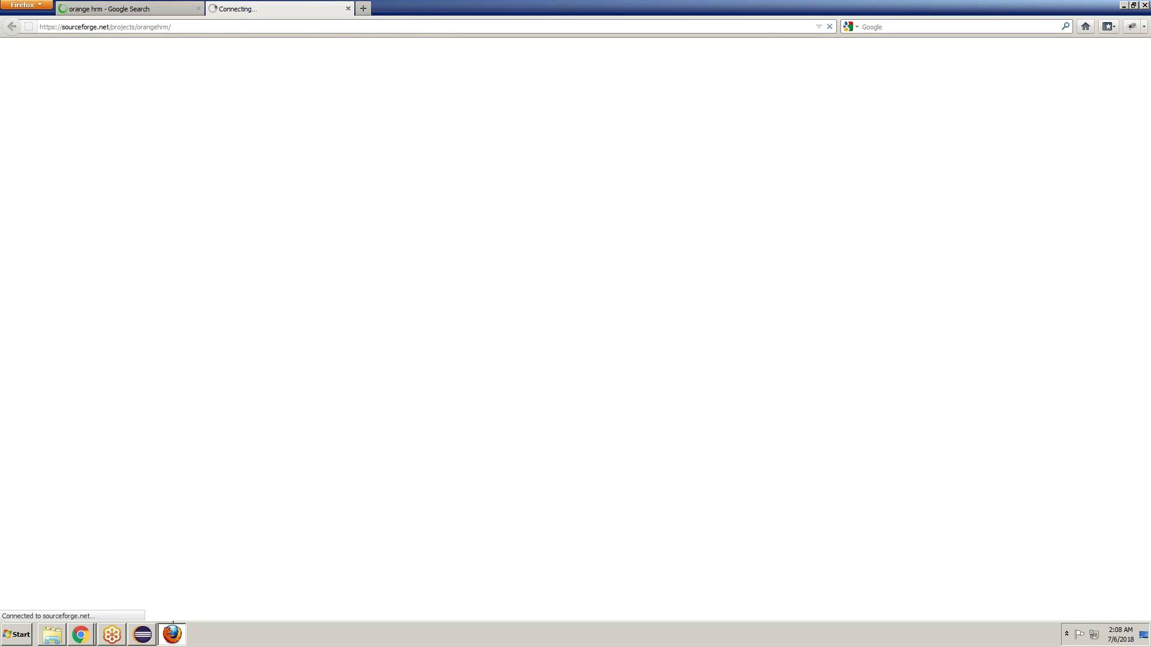
left_click(133, 9)
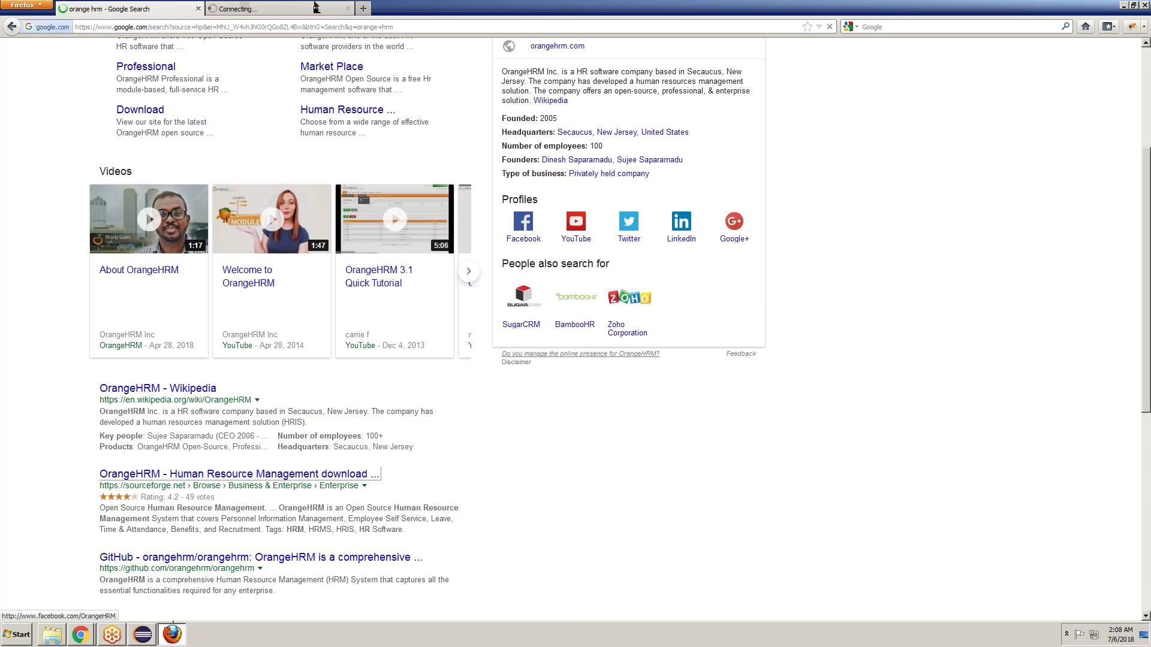
left_click(296, 9)
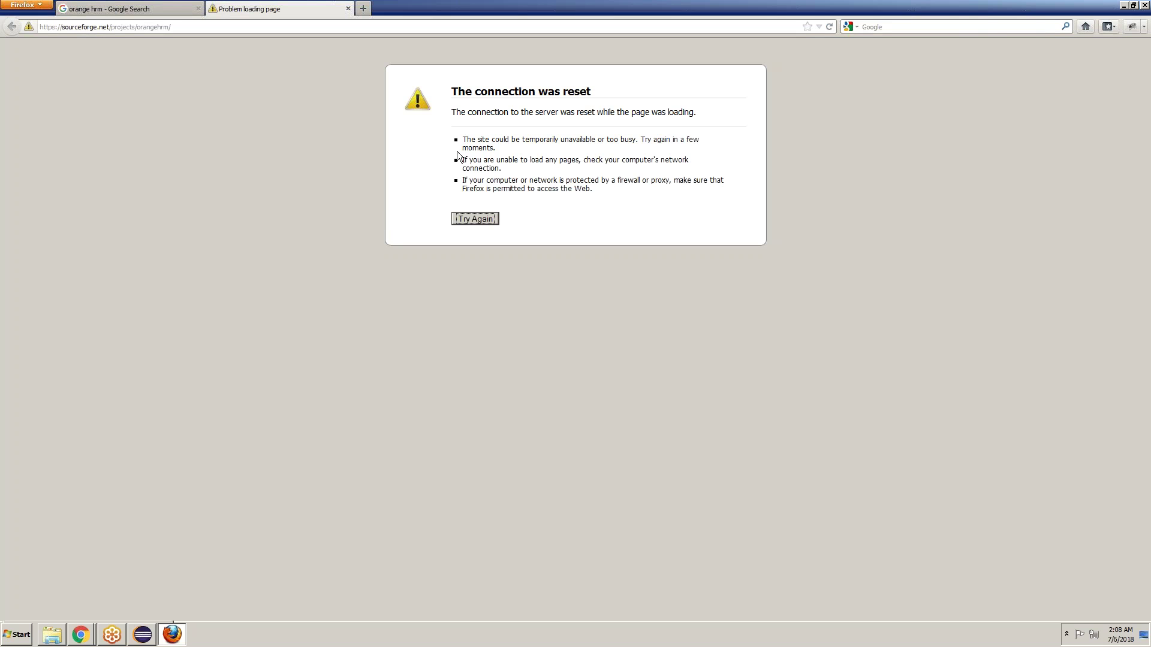
left_click(478, 218)
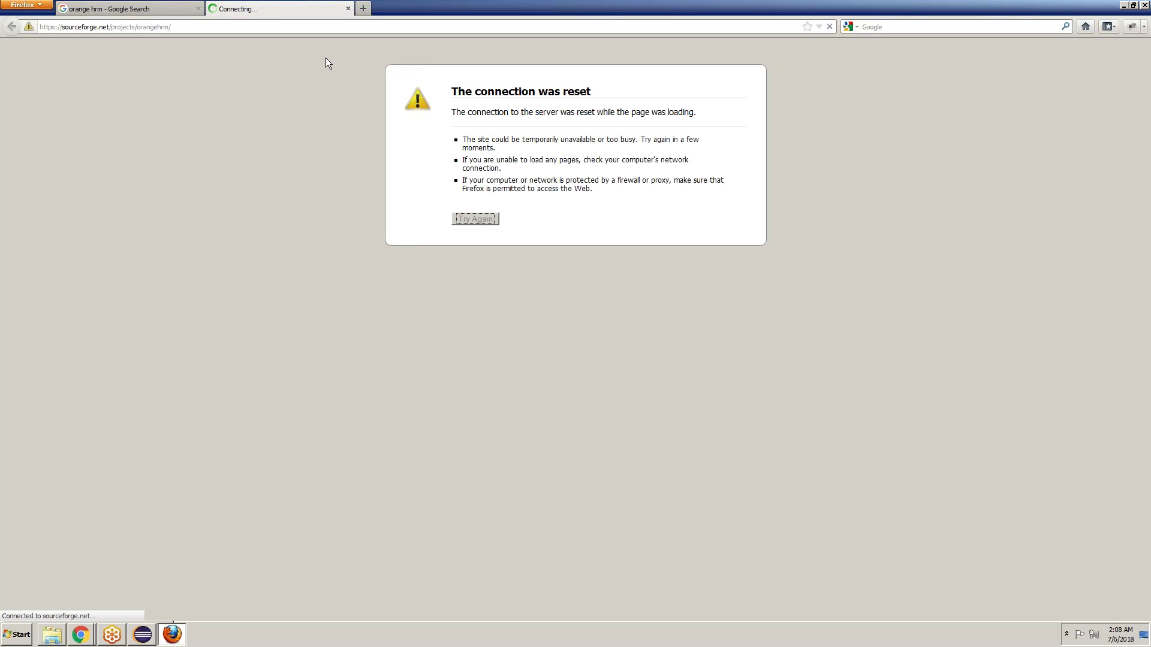
left_click(146, 7)
left_click(320, 8)
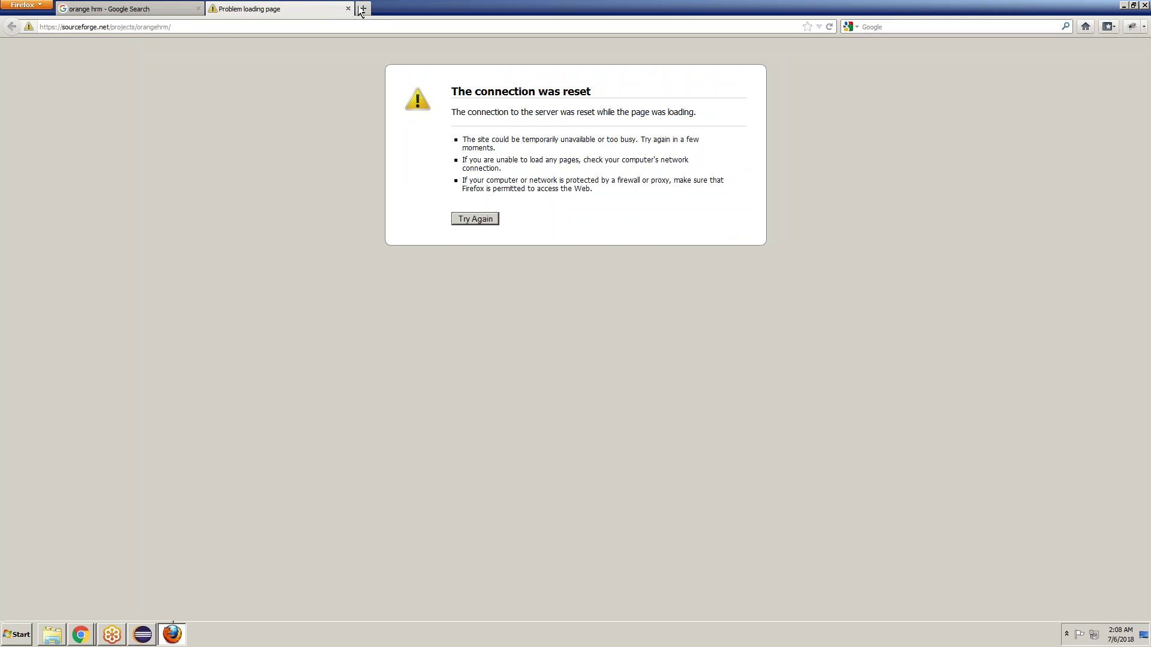
left_click(348, 9)
scroll(257, 146, "up", 5)
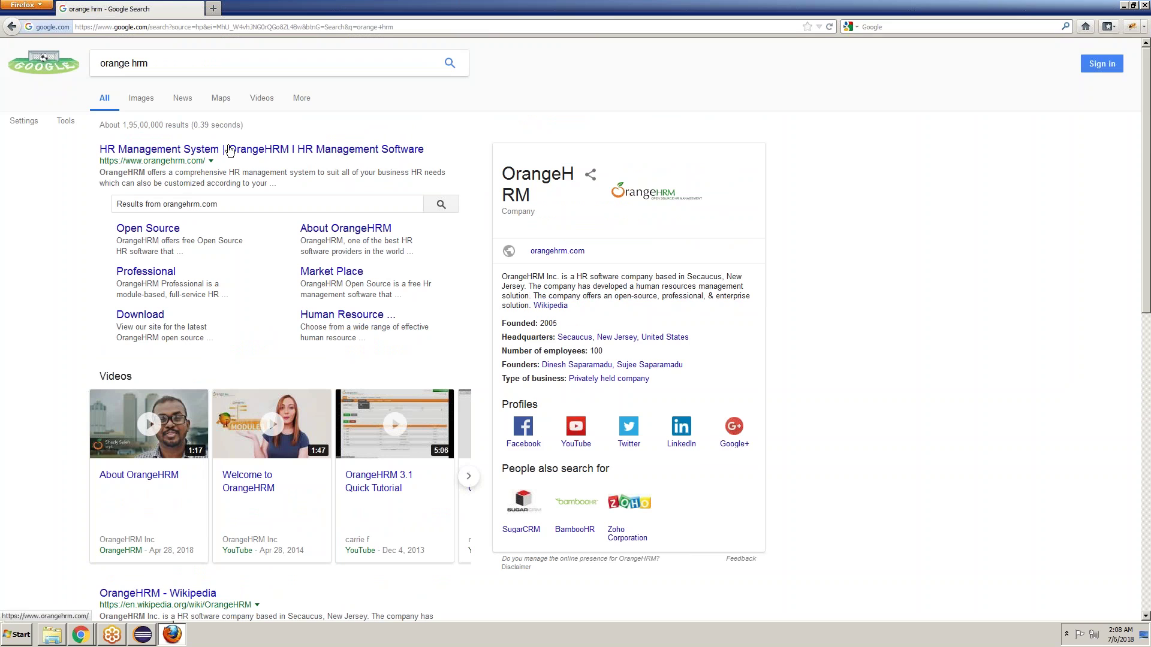
right_click(228, 147)
left_click(254, 152)
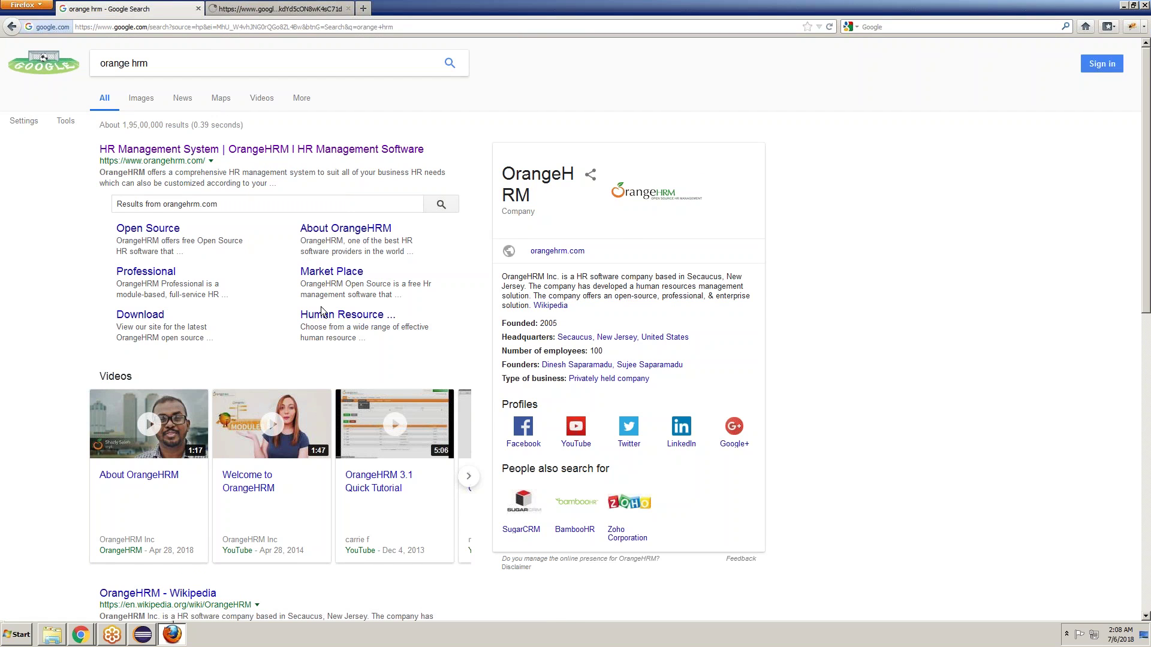
scroll(321, 306, "down", 3)
scroll(321, 306, "down", 2)
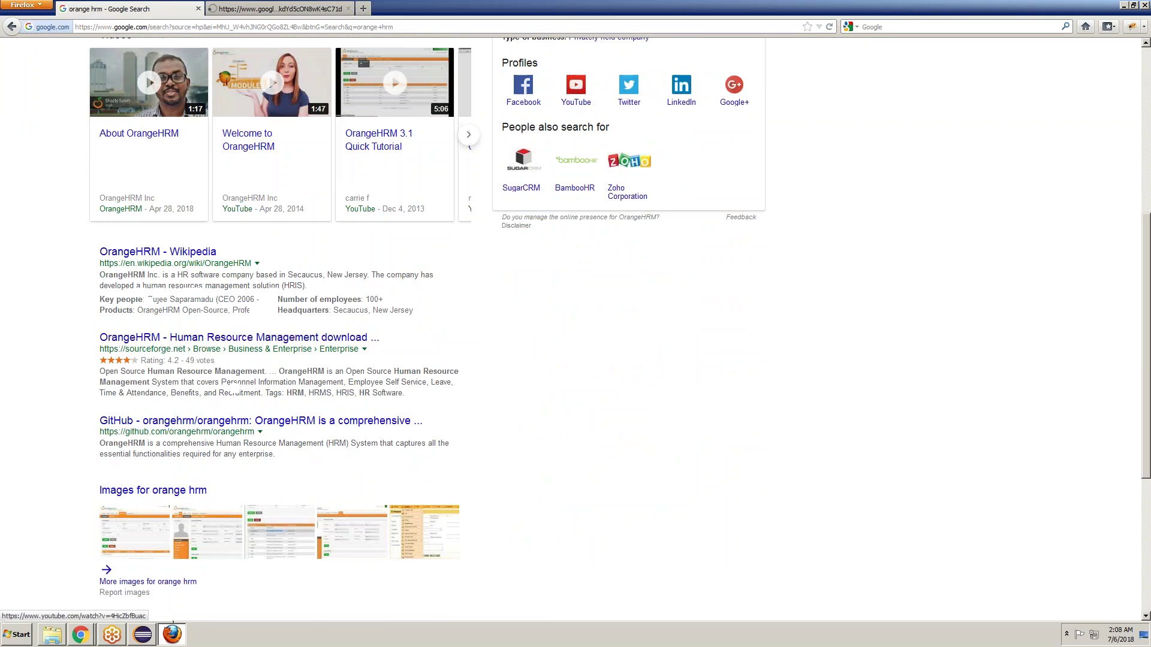
right_click(204, 337)
left_click(233, 342)
scroll(345, 309, "down", 4)
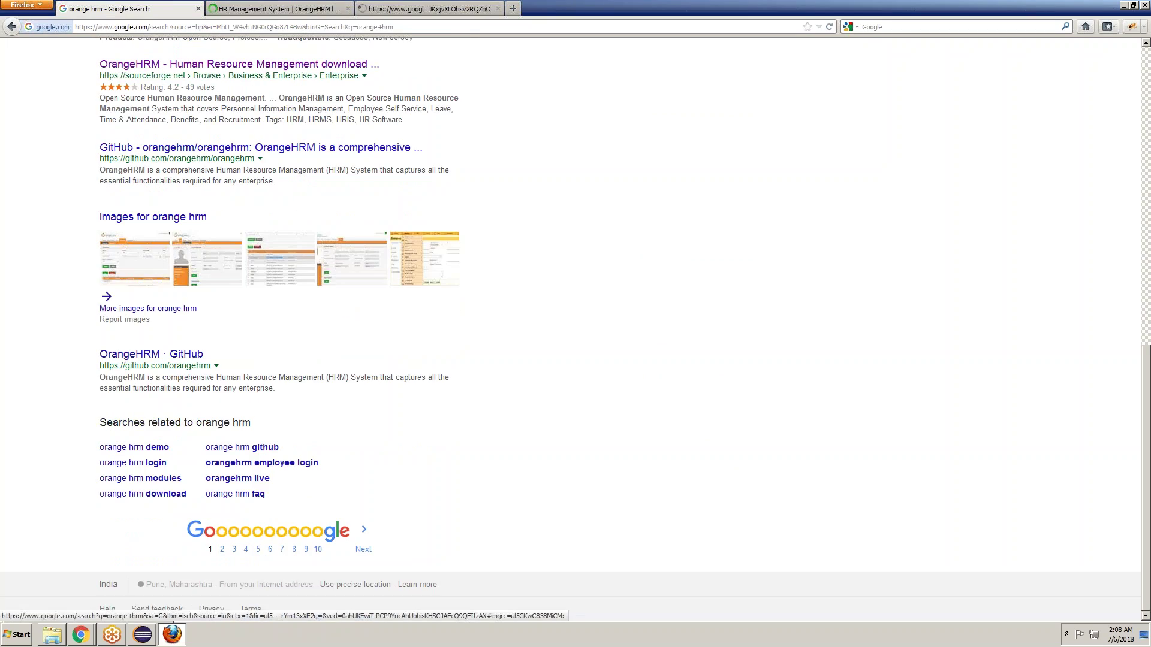
scroll(345, 309, "up", 6)
left_click(295, 12)
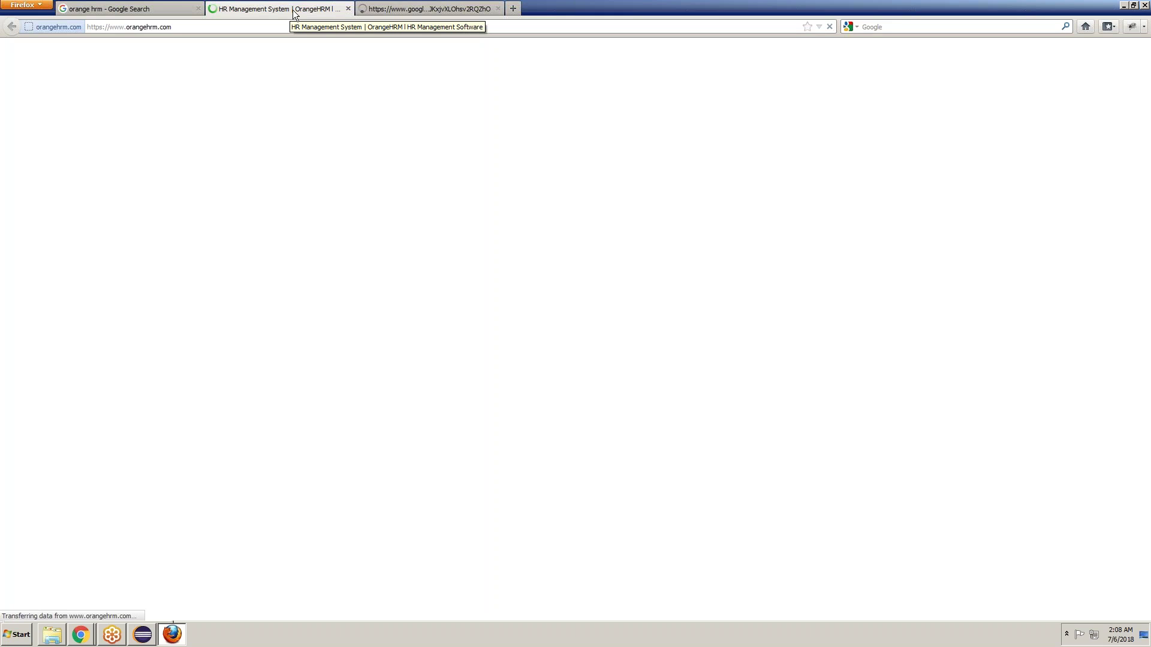
left_click(409, 11)
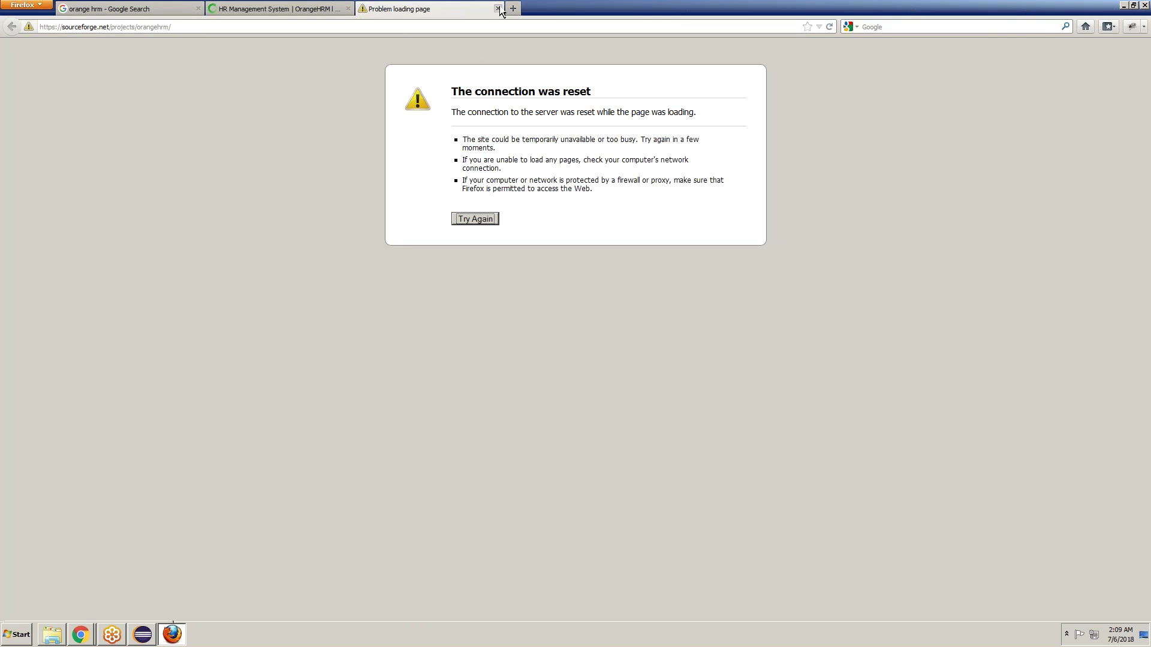
left_click(498, 8)
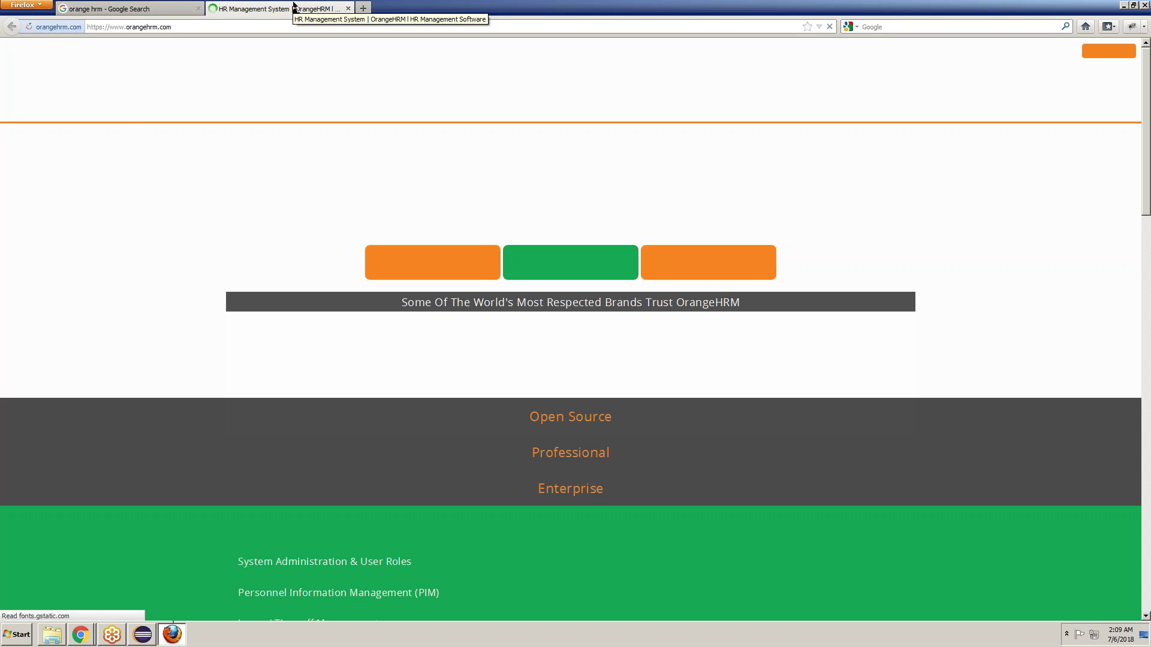
left_click(348, 8)
scroll(420, 300, "up", 6)
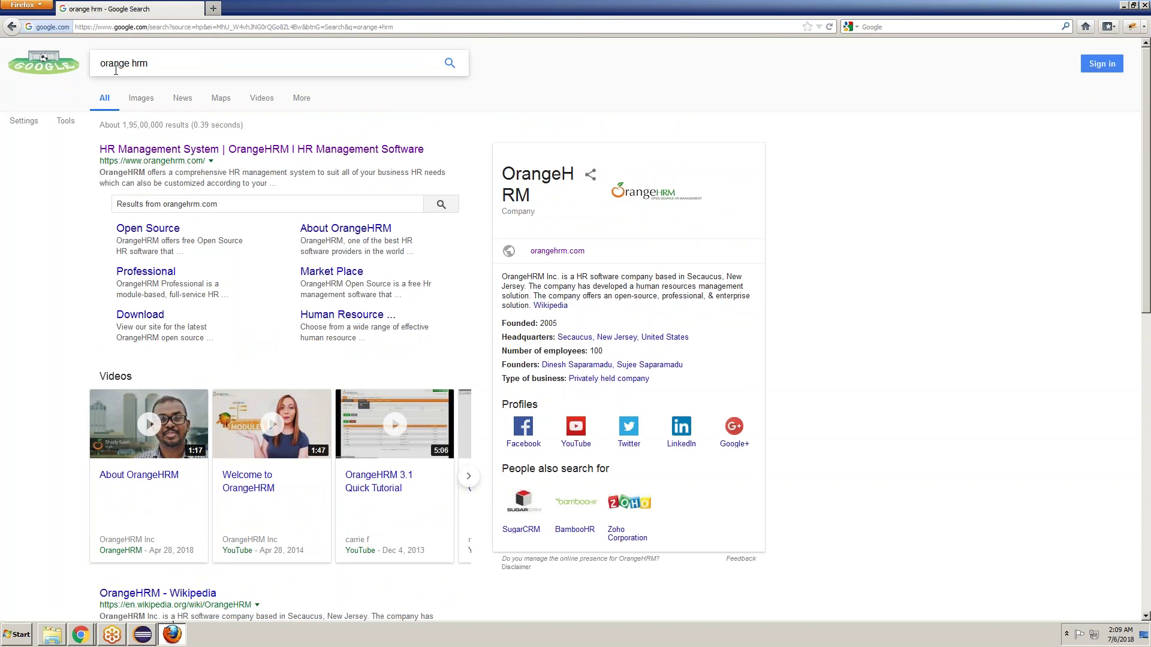
Step: Search Google for 'orange hrm demo' and open the OrangeHRM Demo Site, Please Wait and Software Advice results in new tabs
left_click(153, 63)
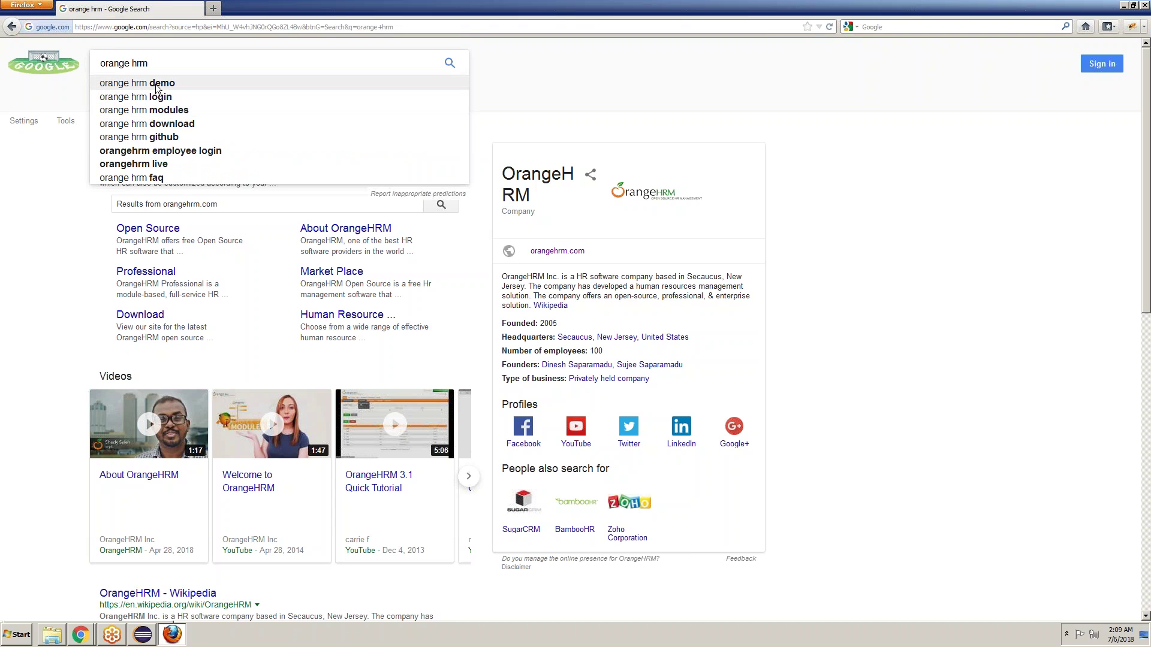
left_click(155, 84)
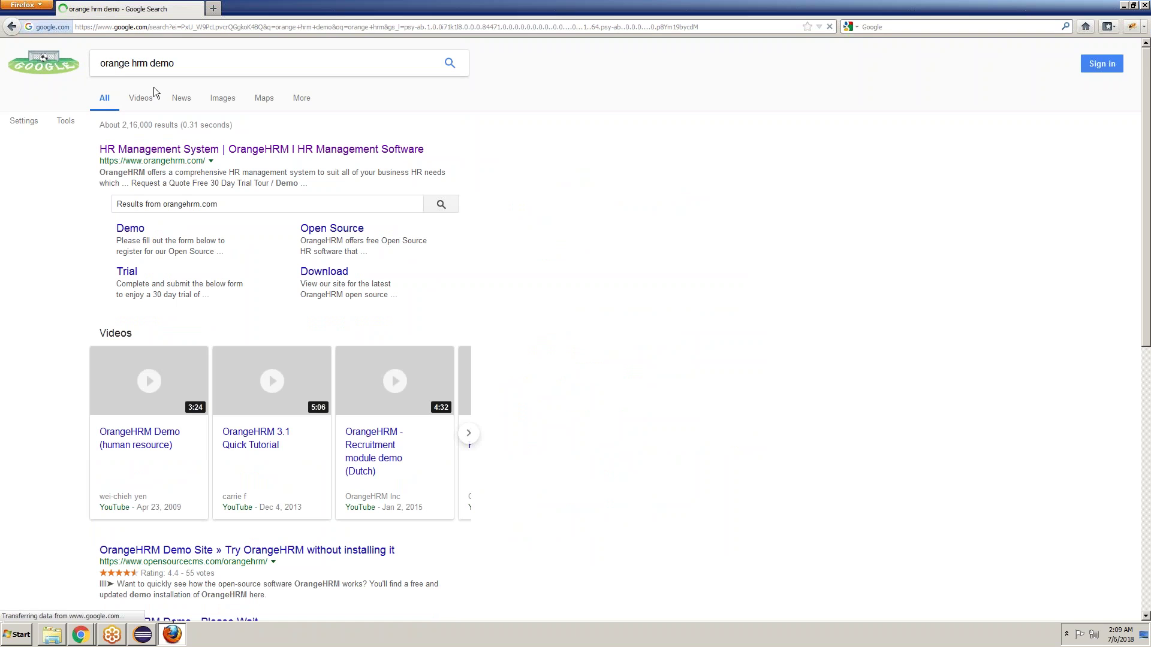
scroll(205, 283, "down", 5)
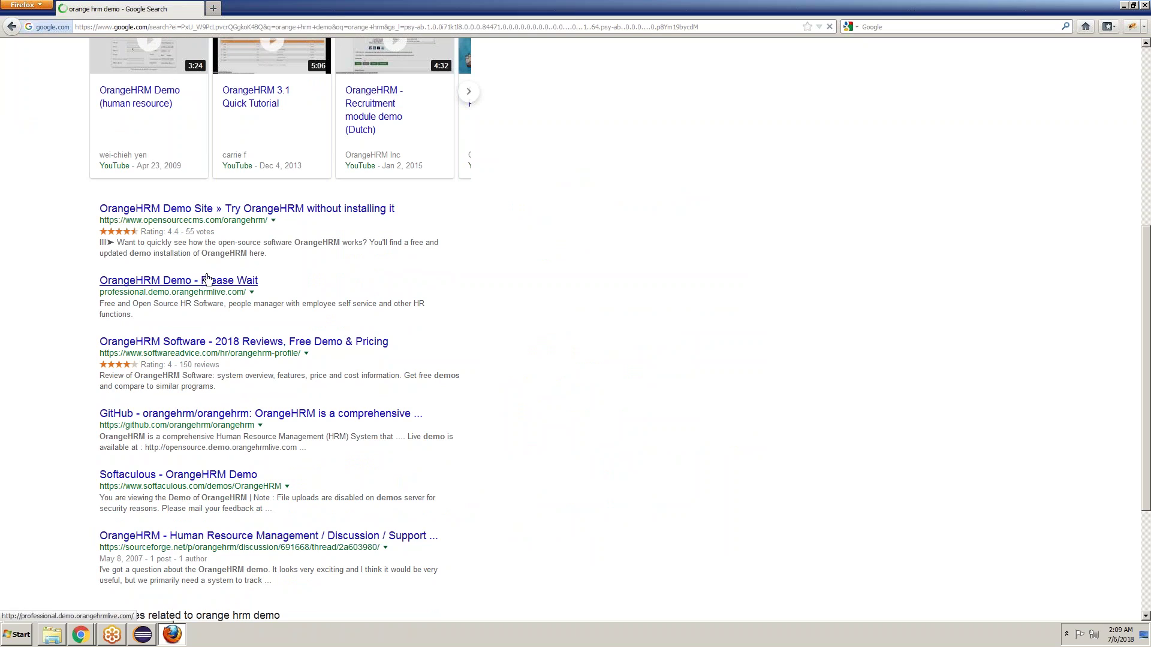
right_click(202, 213)
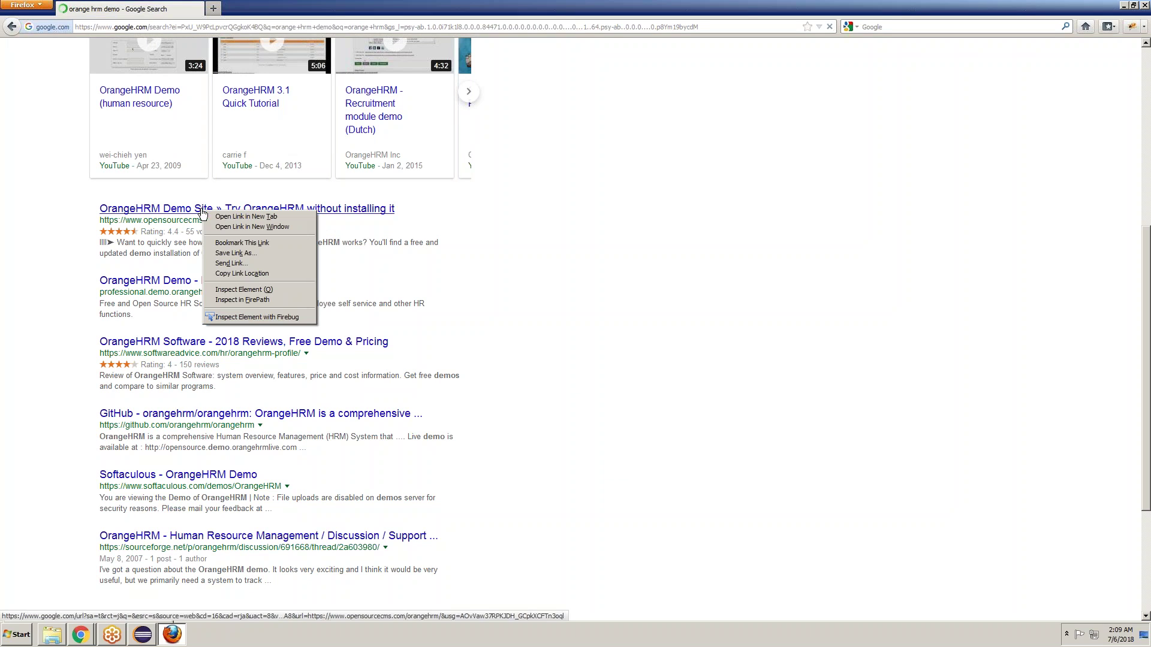
left_click(239, 216)
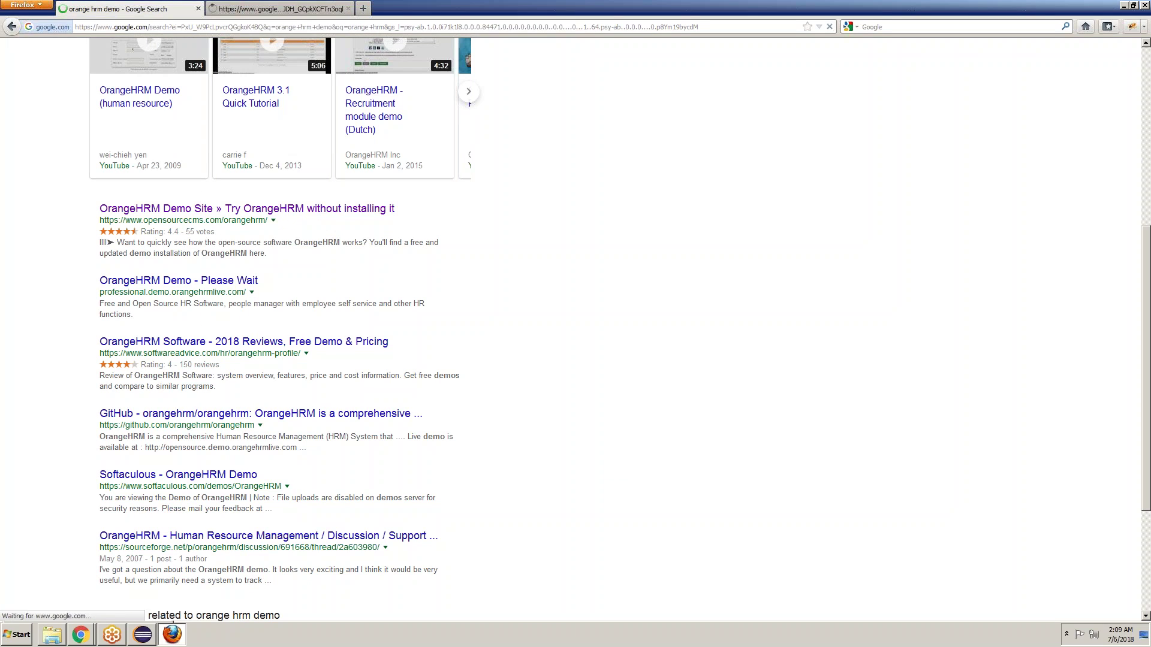
right_click(183, 286)
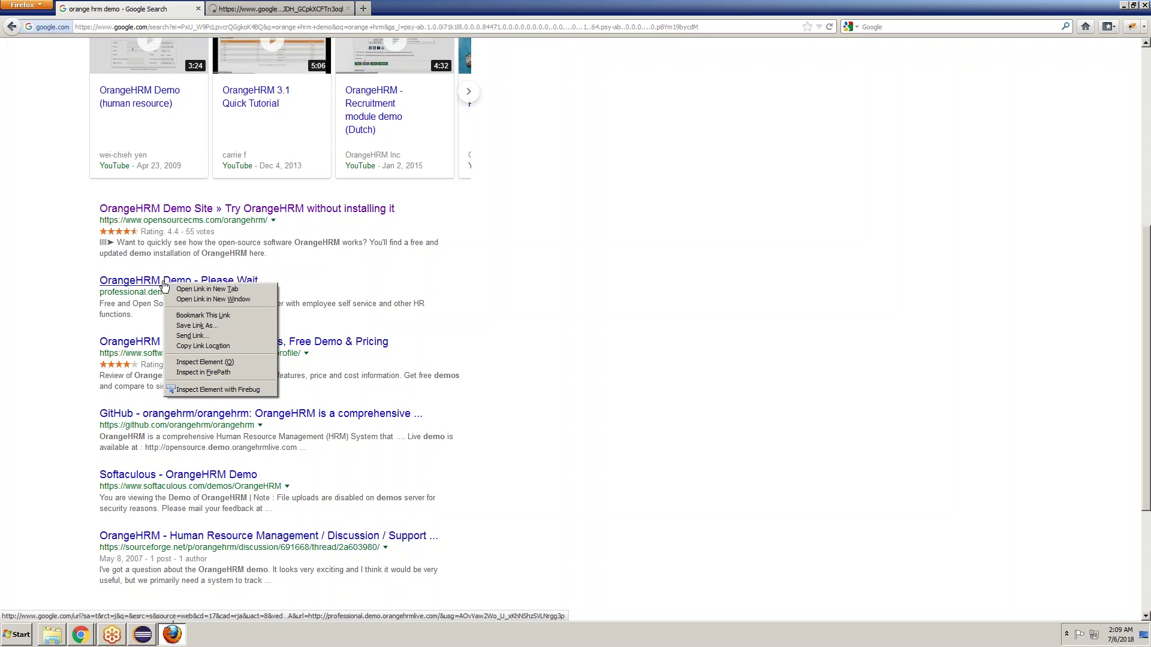
left_click(190, 290)
right_click(183, 346)
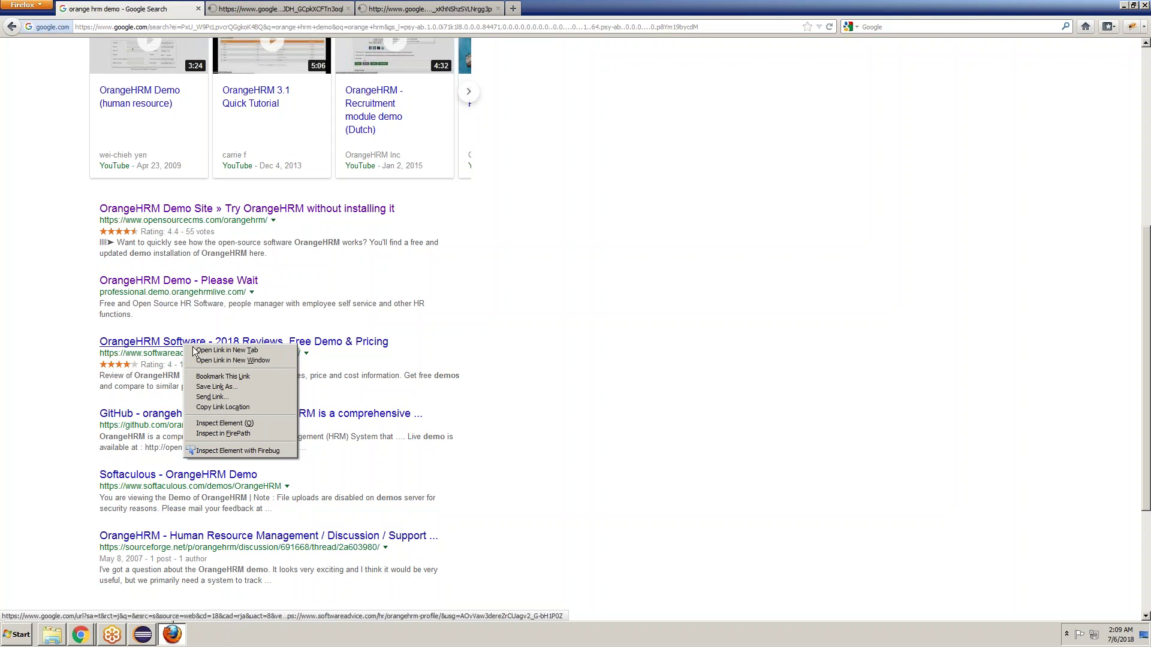
left_click(211, 354)
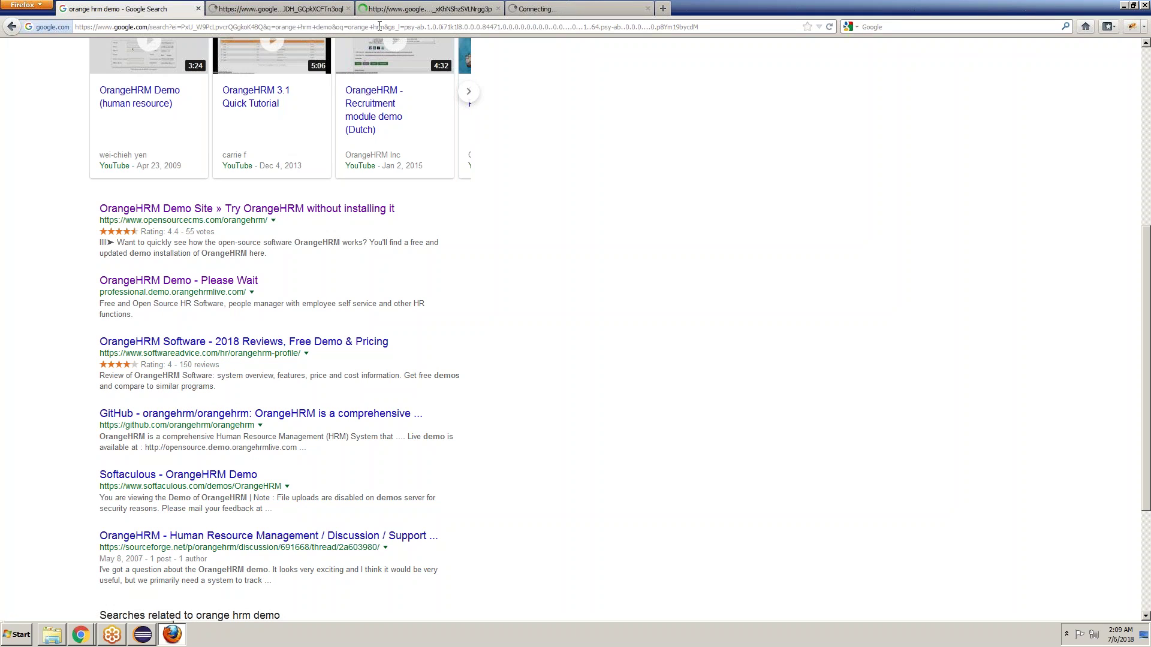
Step: Look through the opensourcecms demo, OrangeHRM live demo and Software Advice review tabs
left_click(301, 7)
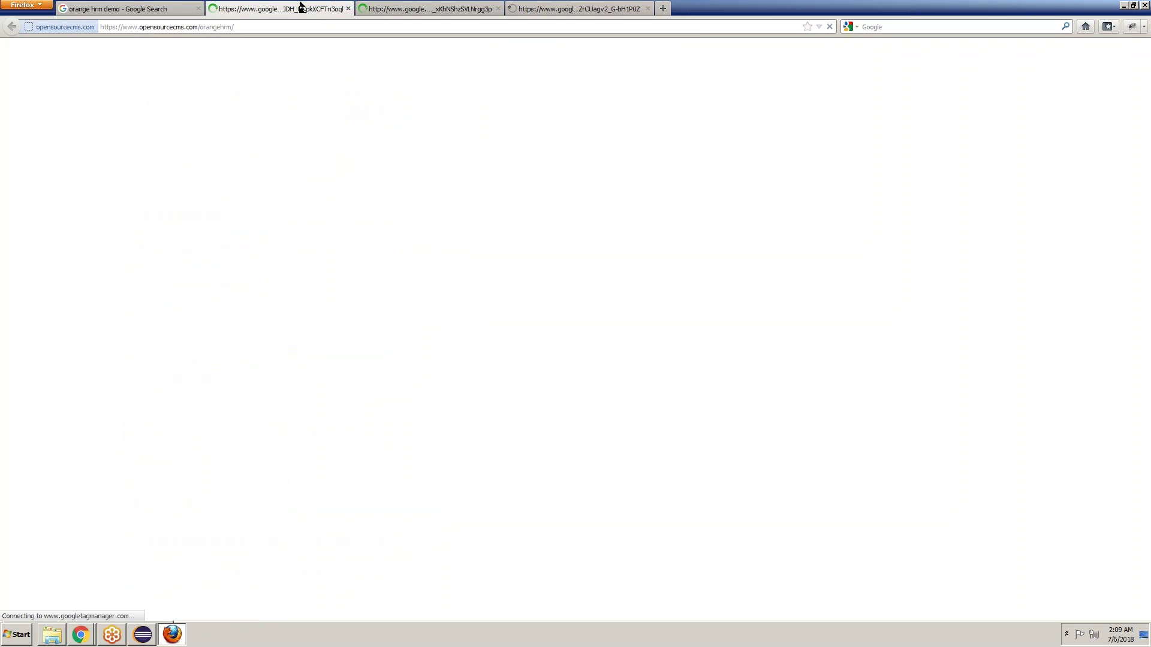
left_click(408, 7)
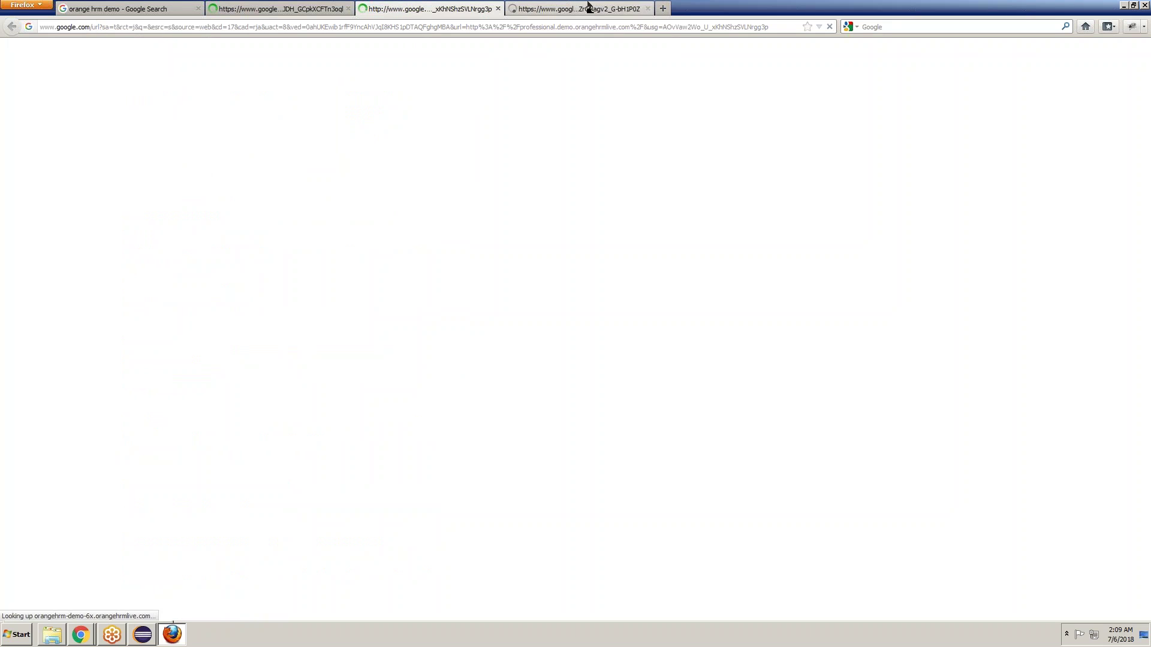
left_click(560, 9)
left_click(388, 11)
left_click(276, 12)
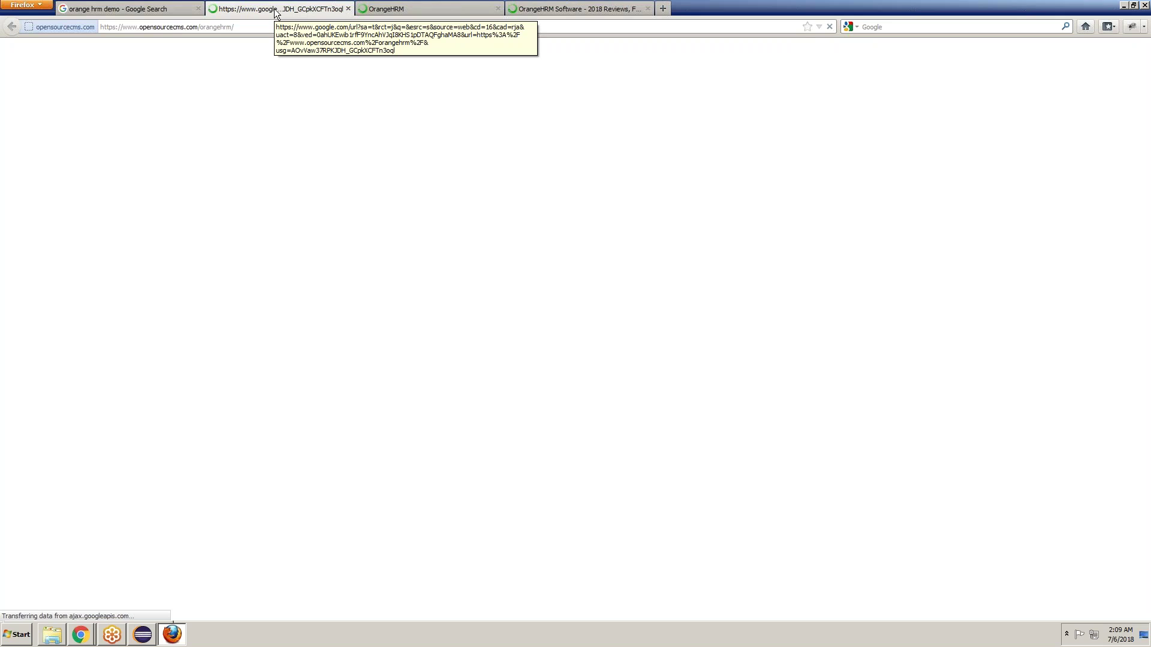
left_click(435, 9)
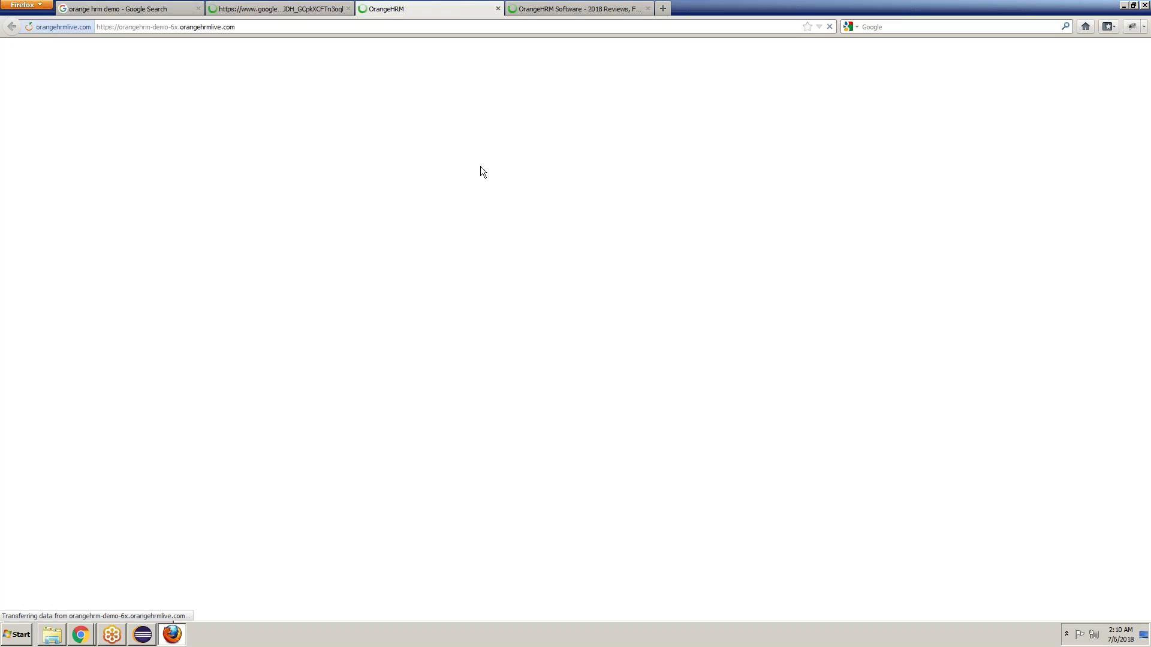
left_click(256, 6)
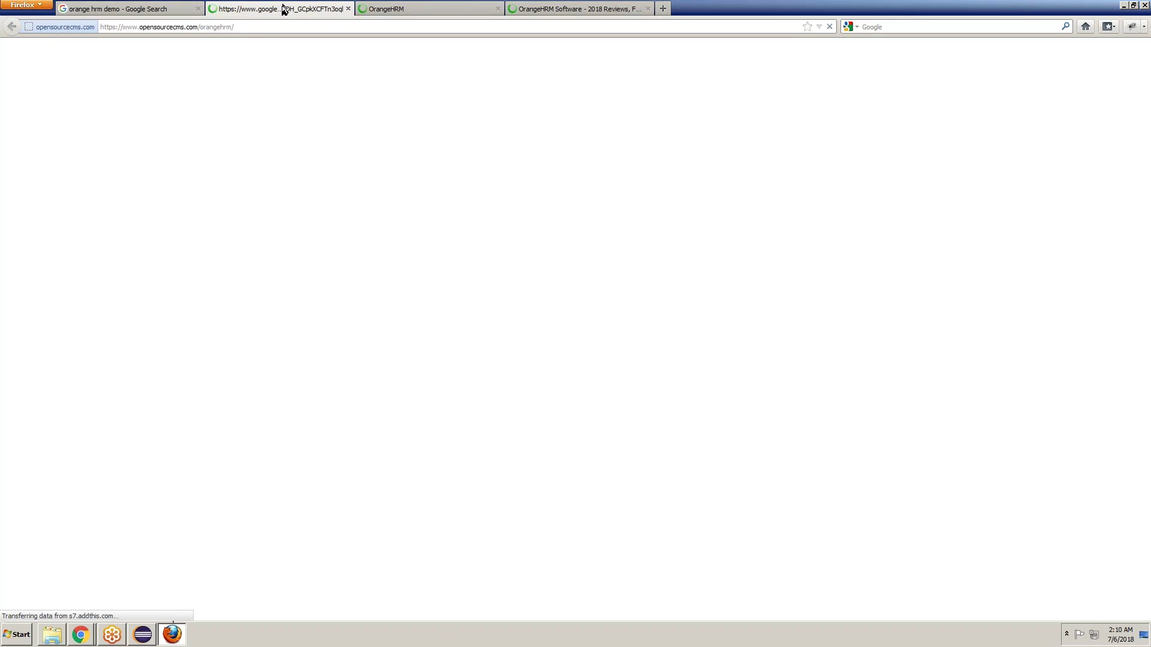
Step: Close the opensourcecms, Software Advice and OrangeHRM login tabs, leaving only the Google results
left_click(347, 8)
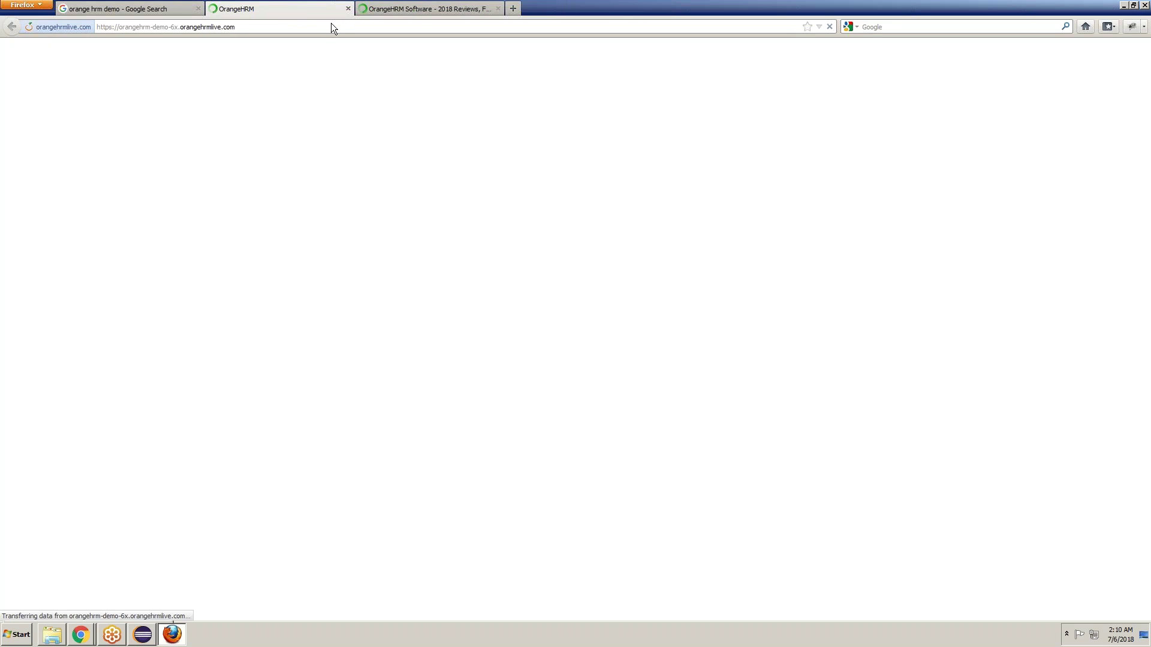
left_click(404, 9)
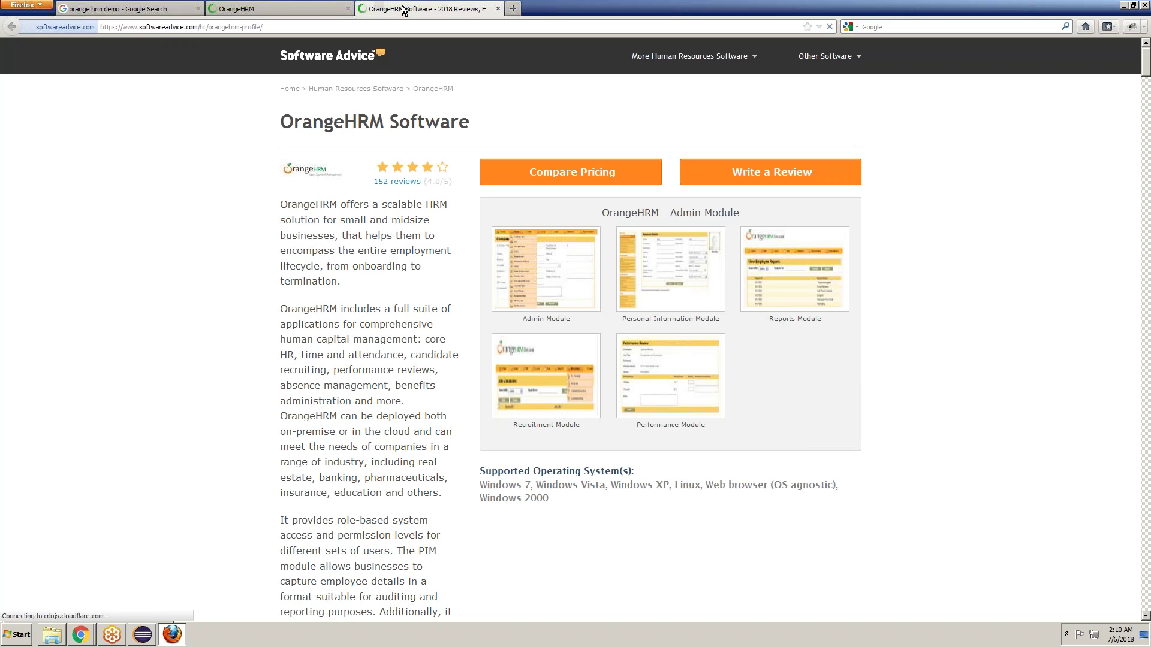
left_click(499, 9)
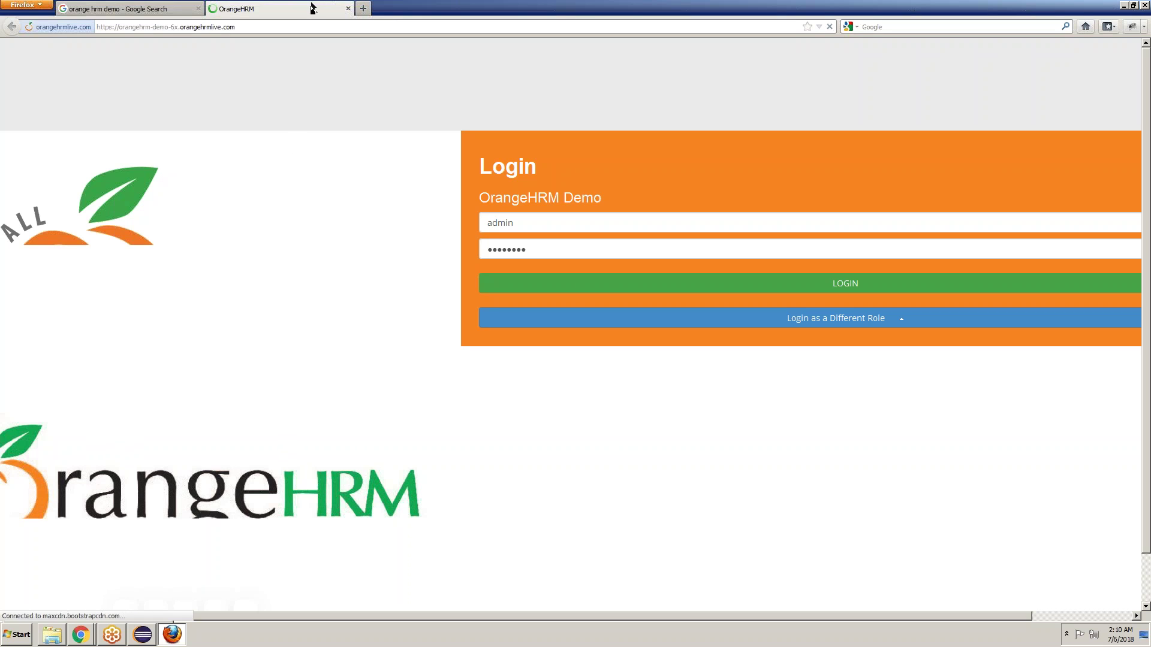
left_click(347, 8)
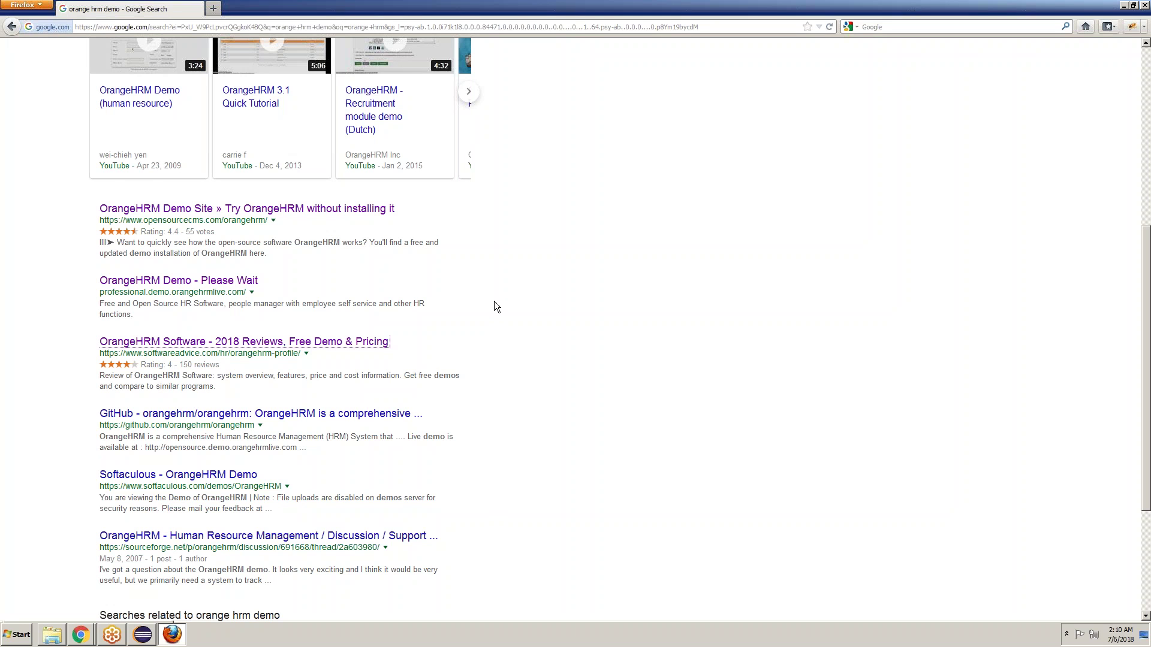
scroll(488, 302, "down", 5)
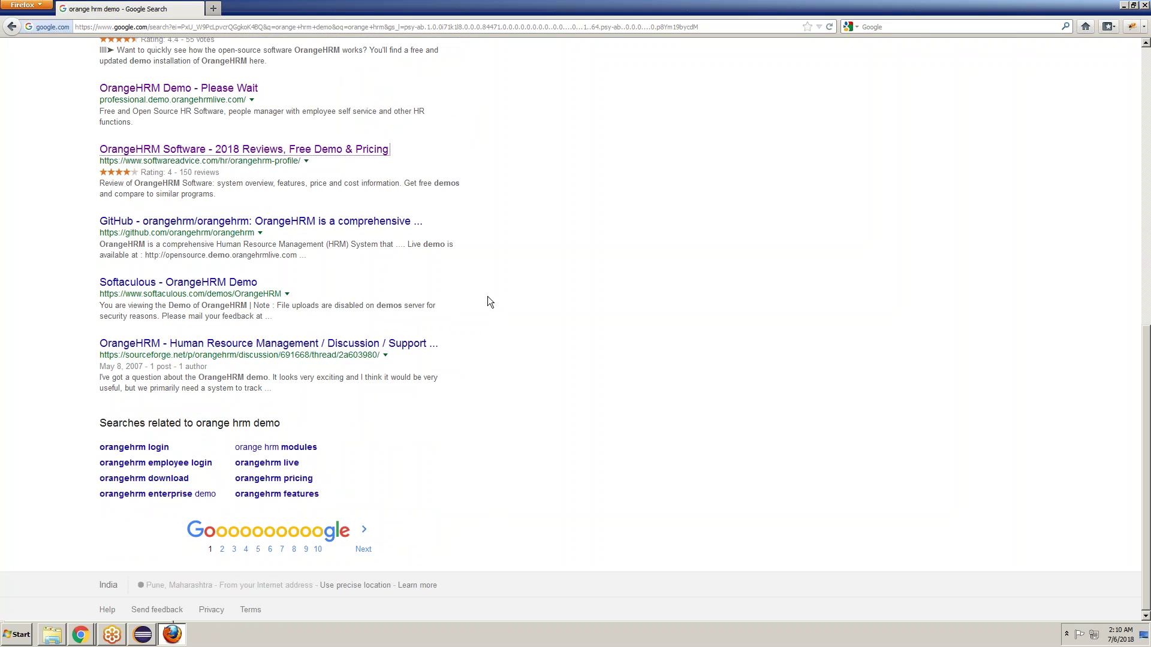
scroll(487, 301, "up", 9)
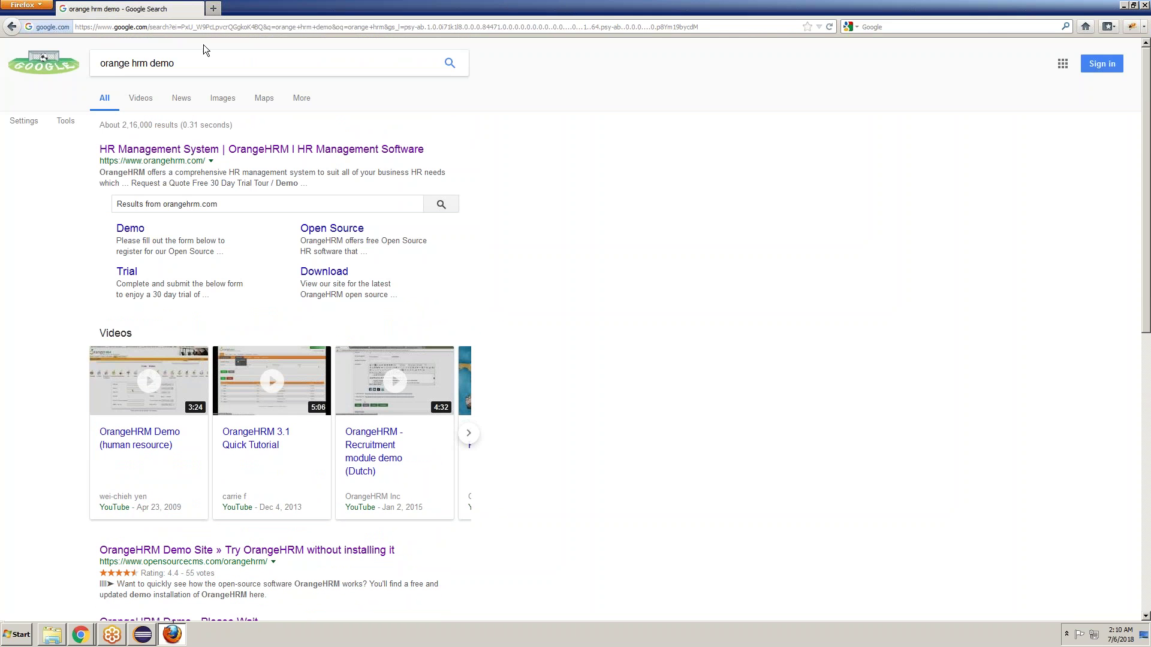
Step: Load gmail.com from the Firefox address bar
left_click(251, 28)
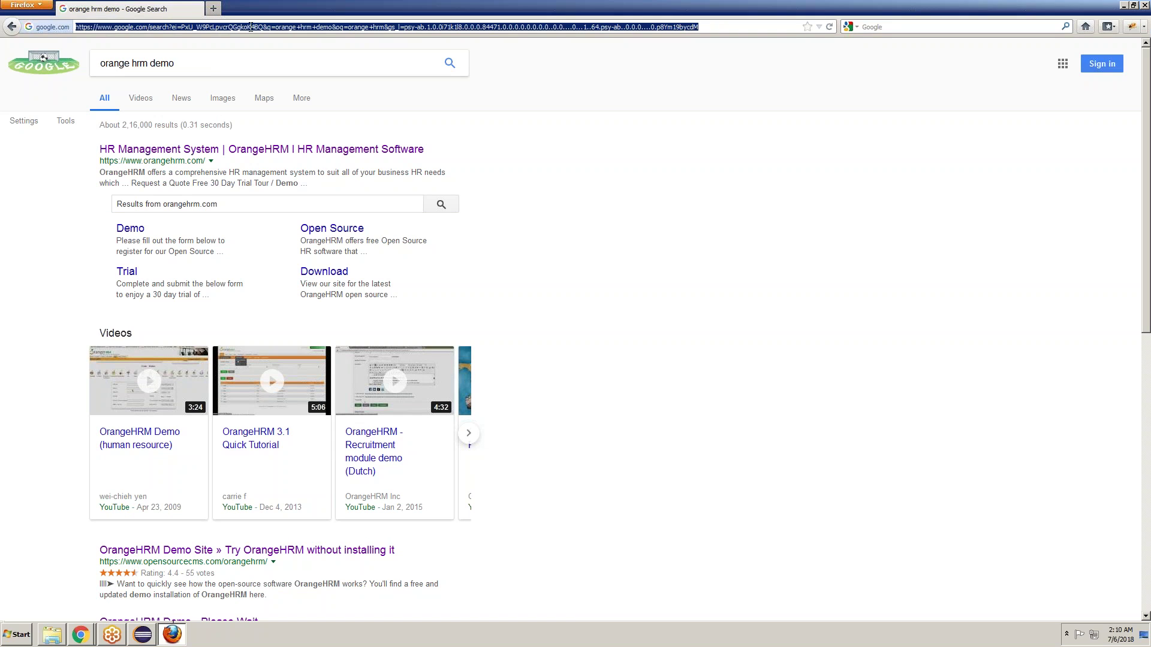
type("gmail.com")
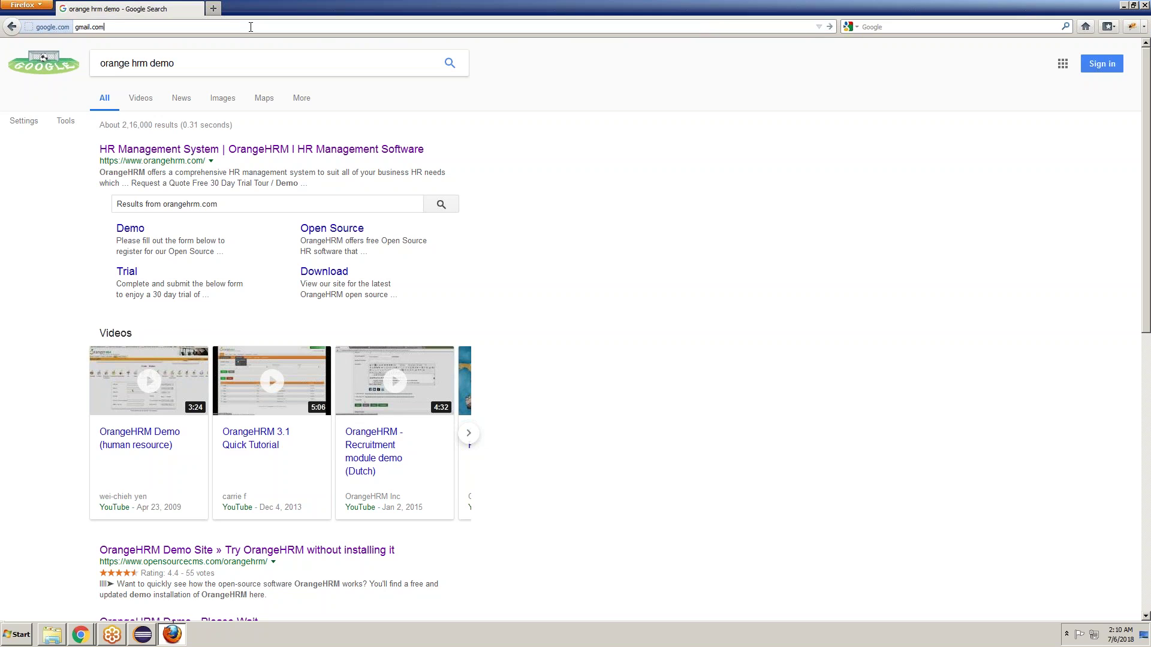
key("Return")
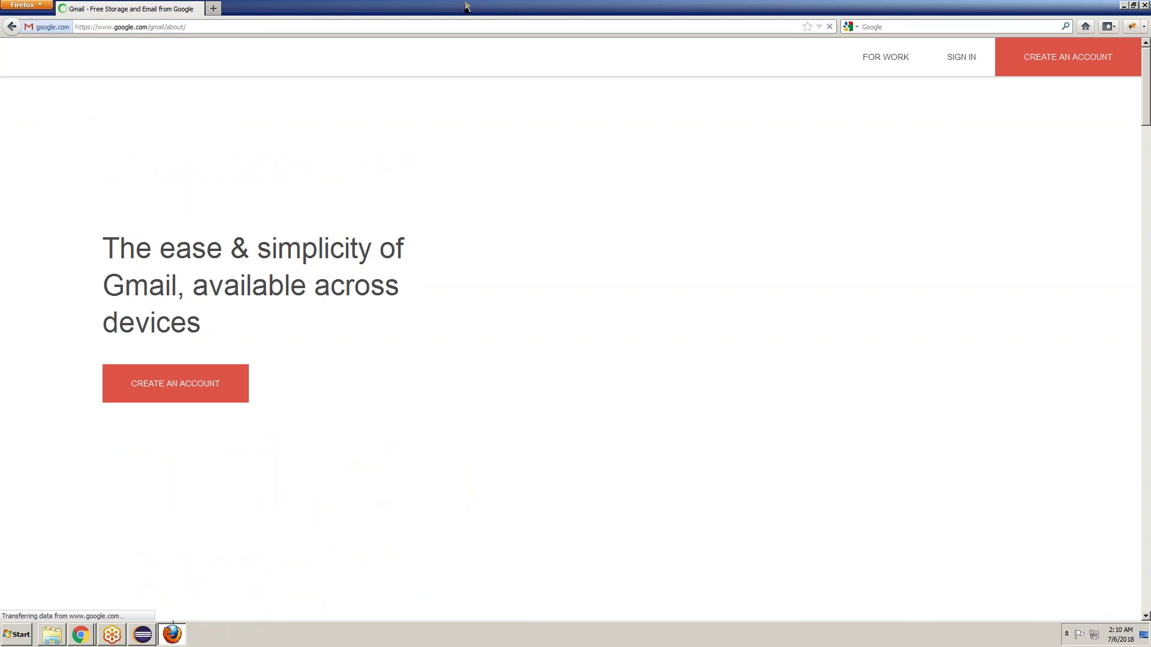
Step: Open the Gmail sign-in page, paste the saved account e-mail, and return to Eclipse
left_click(960, 60)
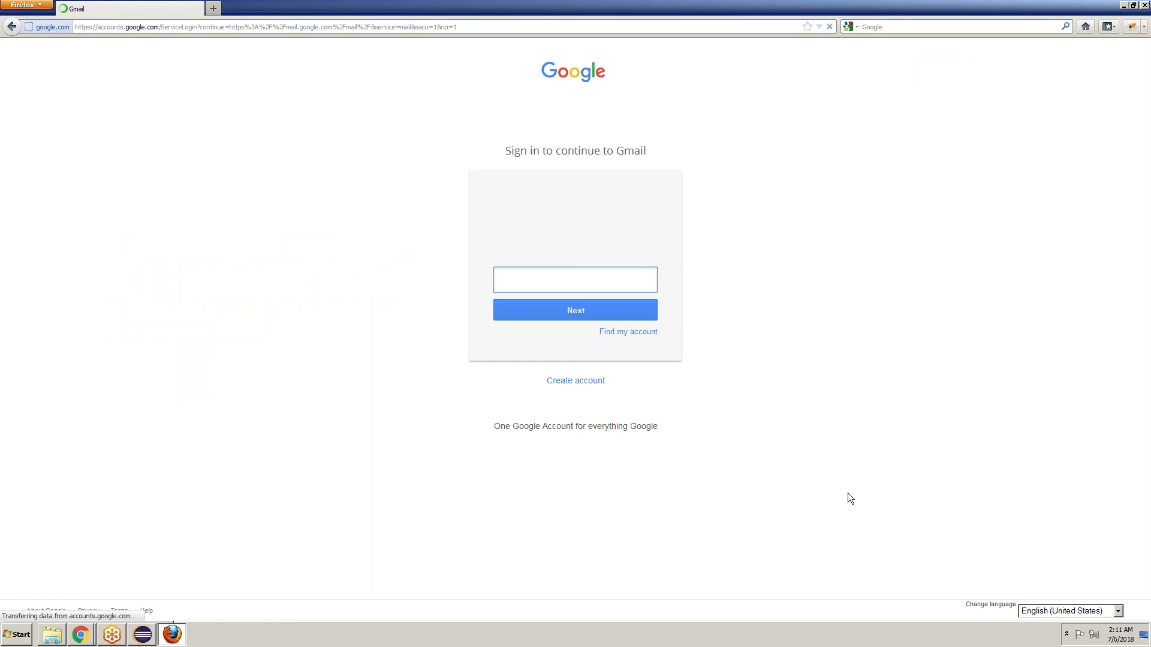
key("ctrl+v")
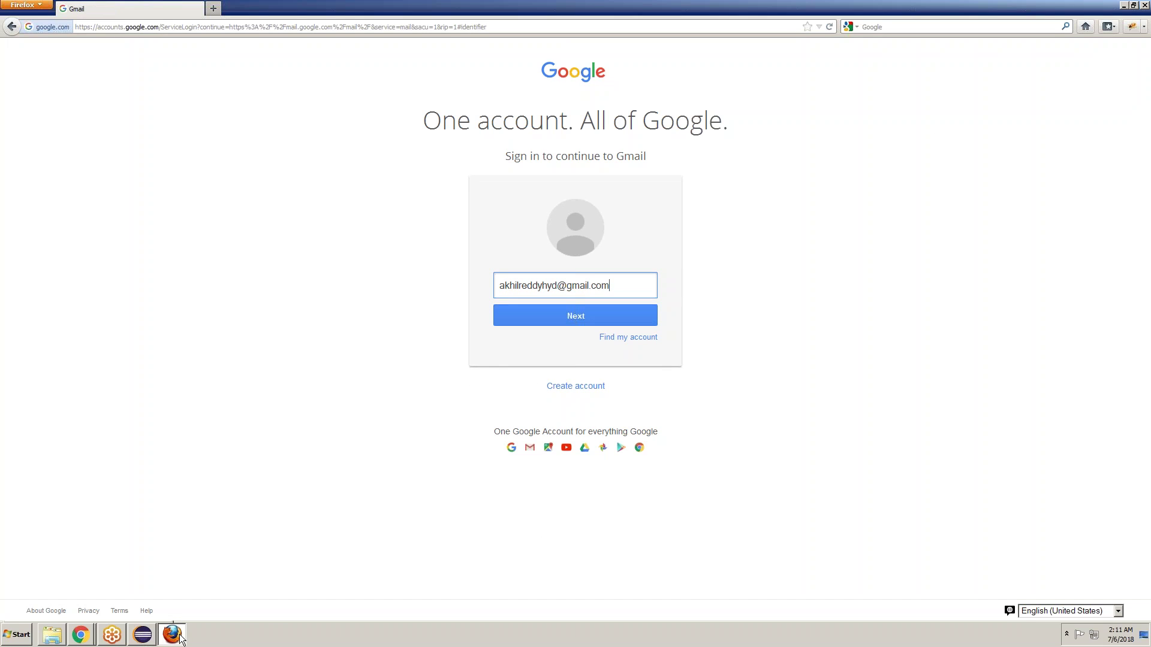
left_click(153, 631)
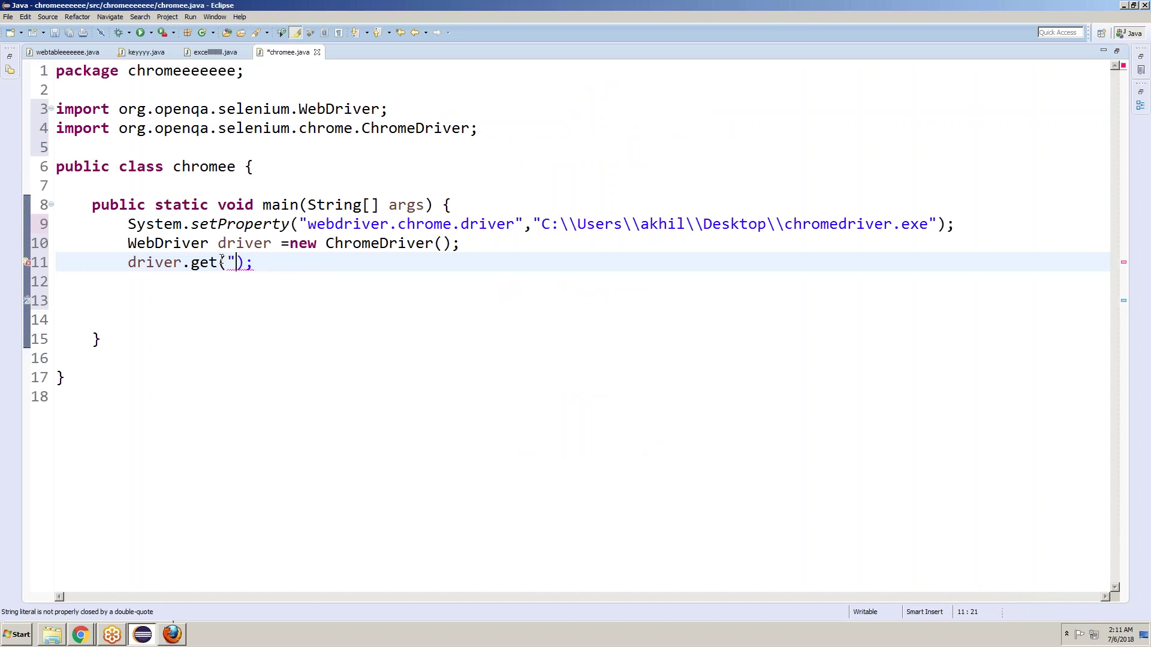
Step: Complete line 11 as driver.get("http:gmail.com") and begin a driver.f statement on the next line
mouse_move(235, 262)
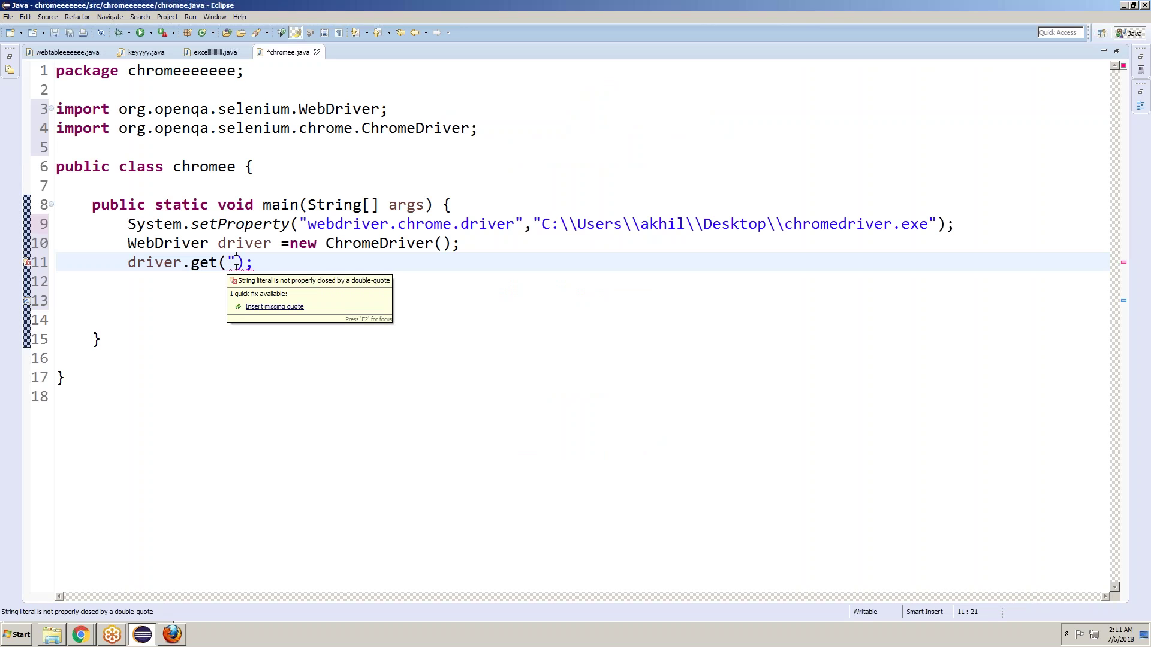
type("http")
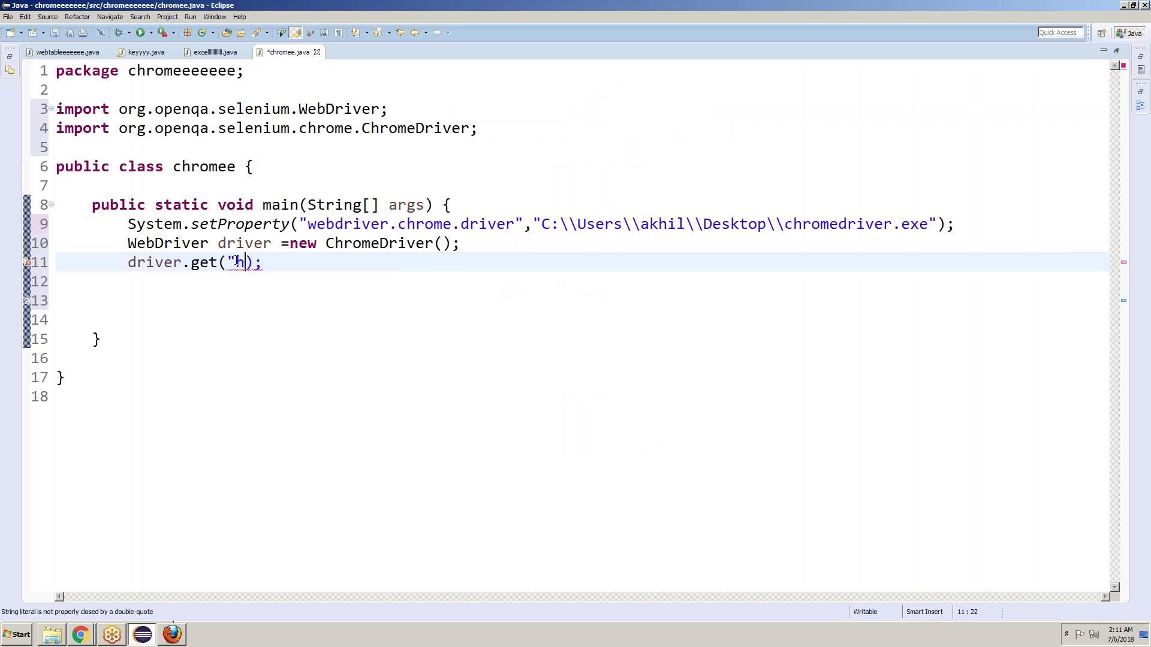
type(":")
type("gmail")
type(".com")
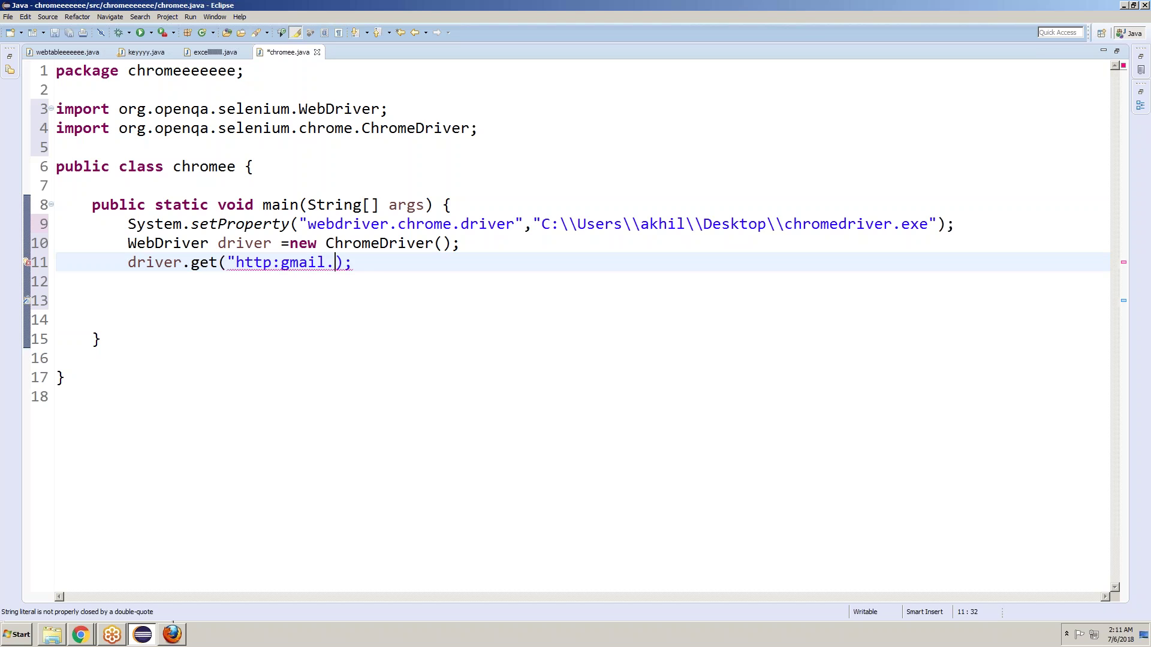
type("\"")
left_click(408, 266)
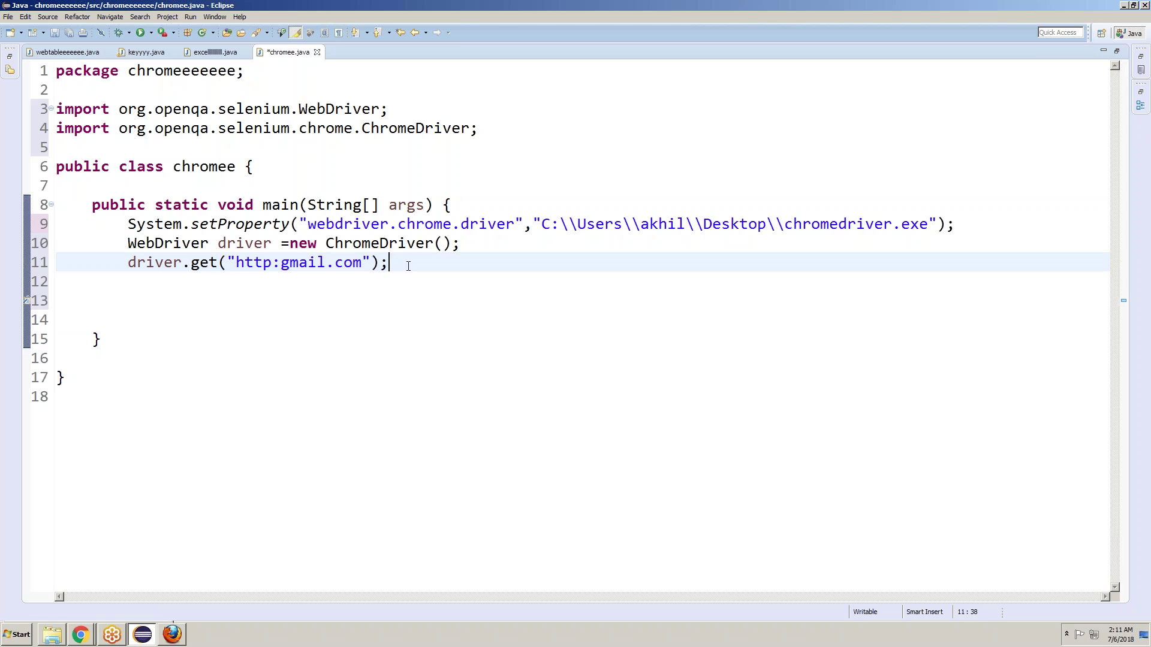
key("Return")
type("dr")
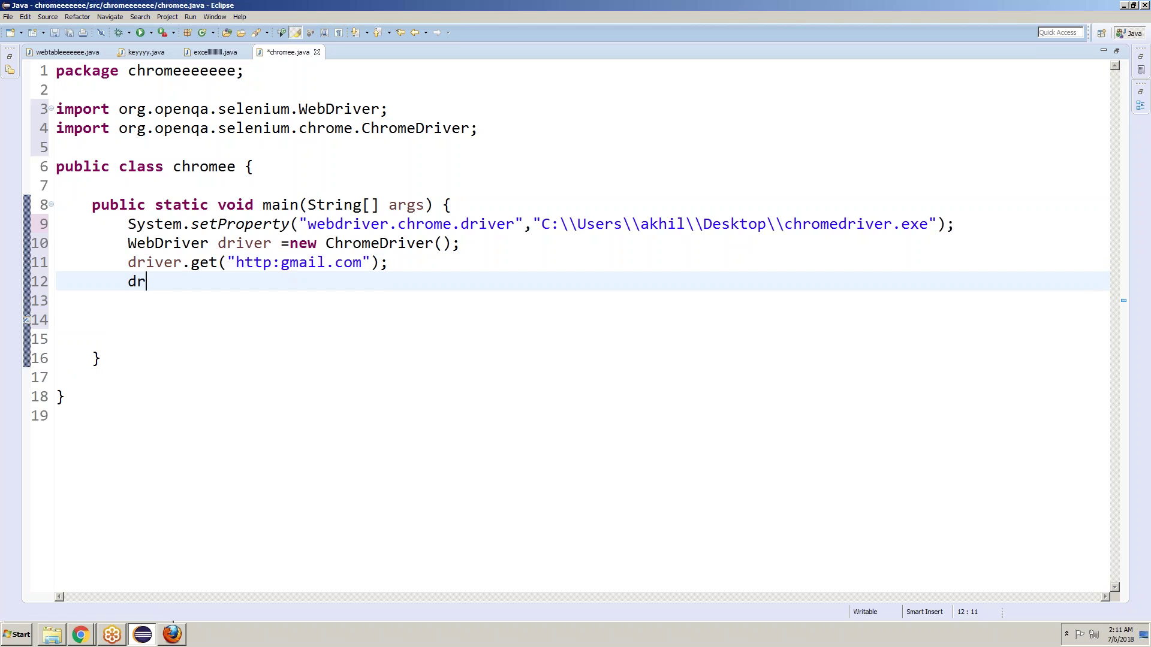
type("iver.f")
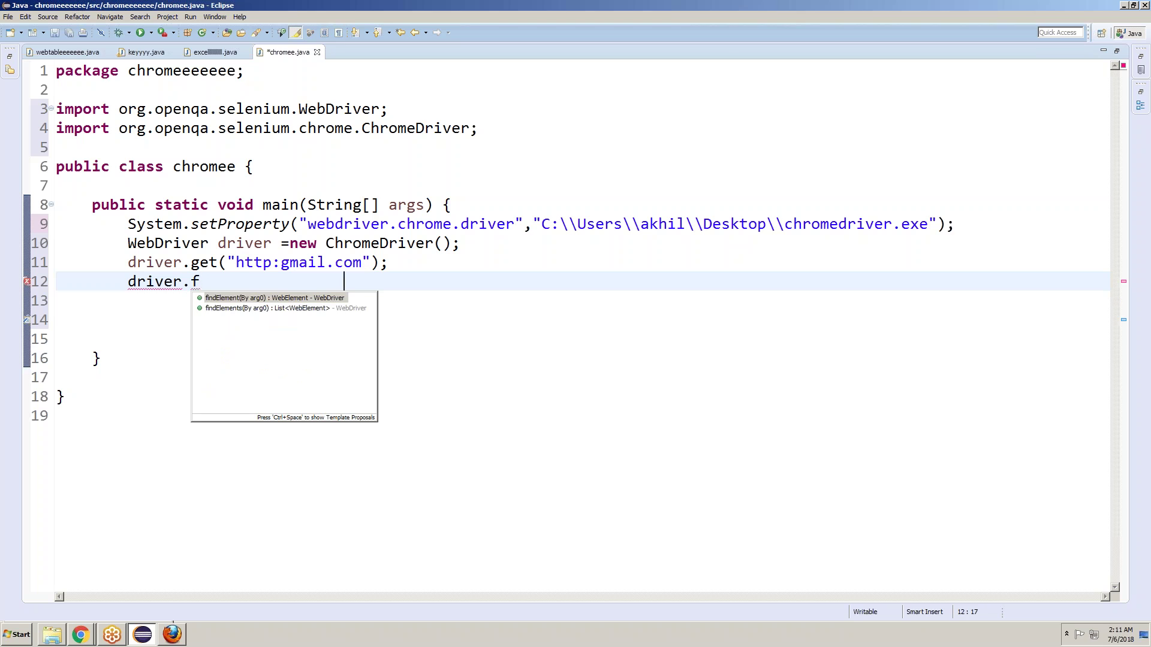
Step: Build driver.findElement(By.xpath("")).sendKeys(...) on line 13, sending the account username
key("Return")
type("by")
type(".x")
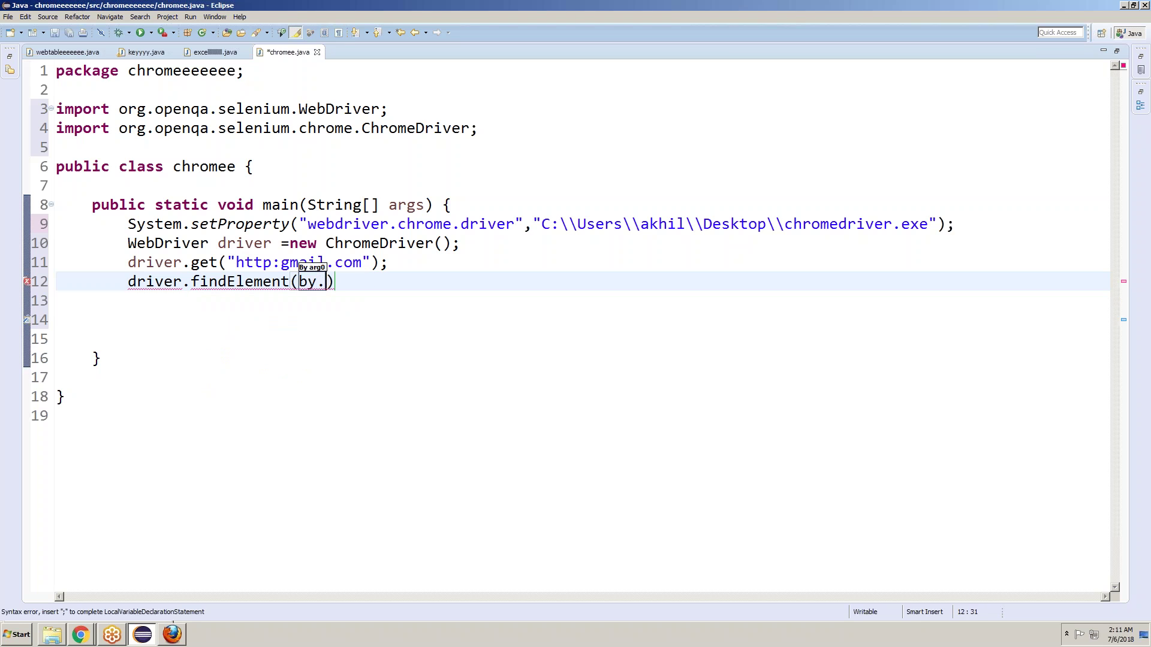
key("Return")
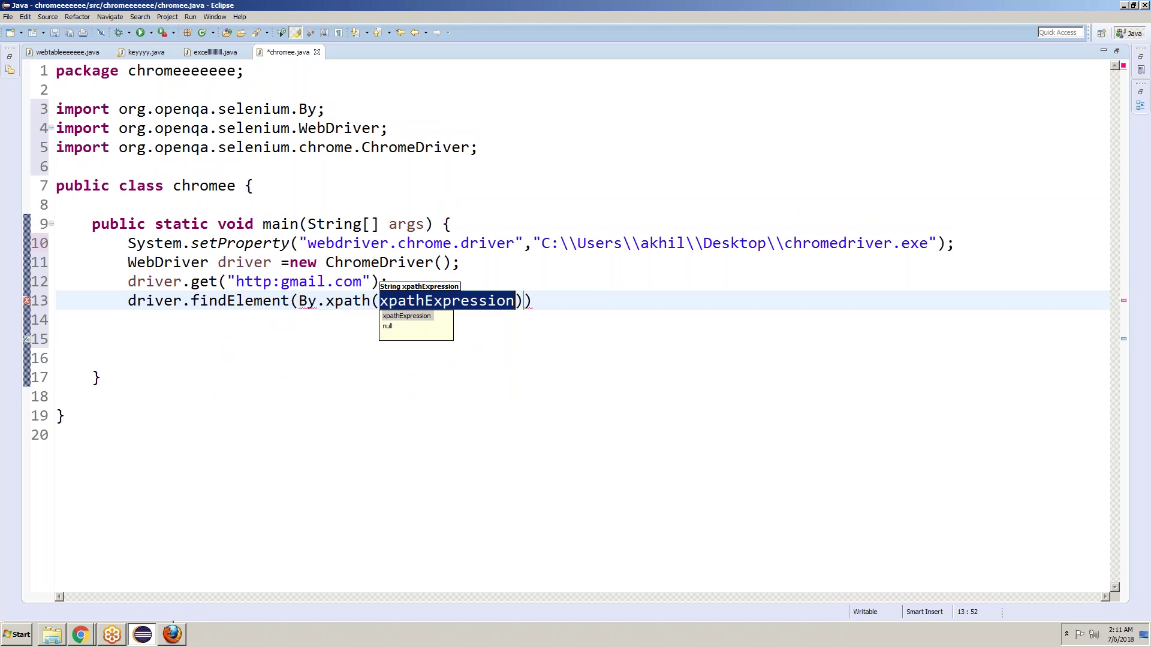
type("\"")
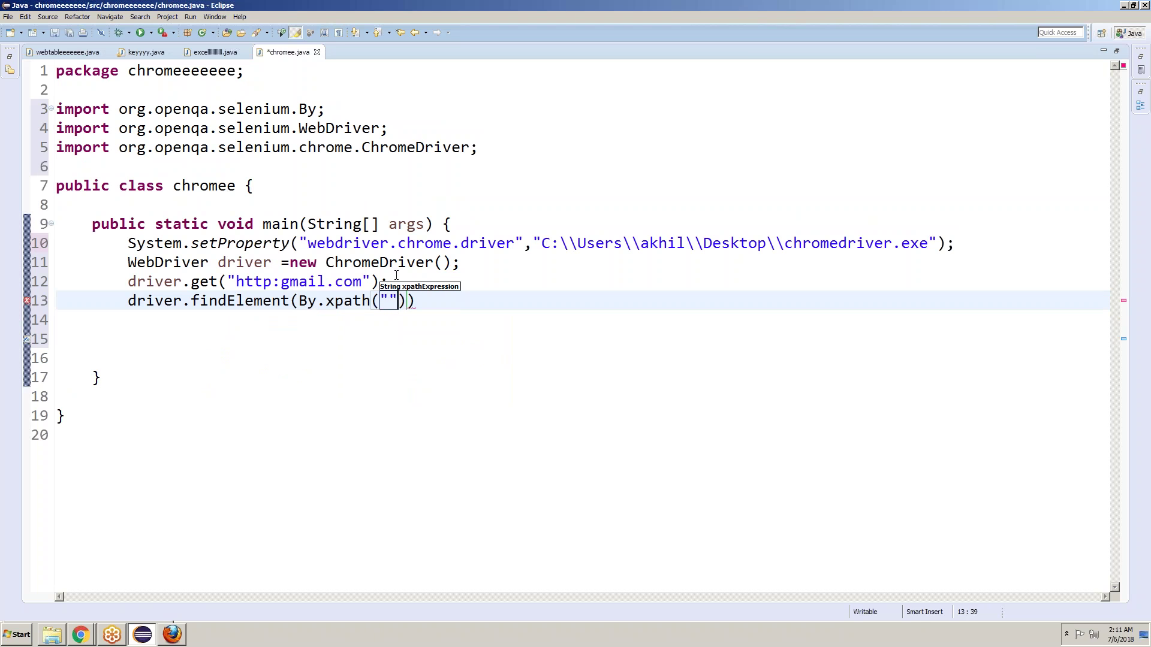
key("End")
type(".s")
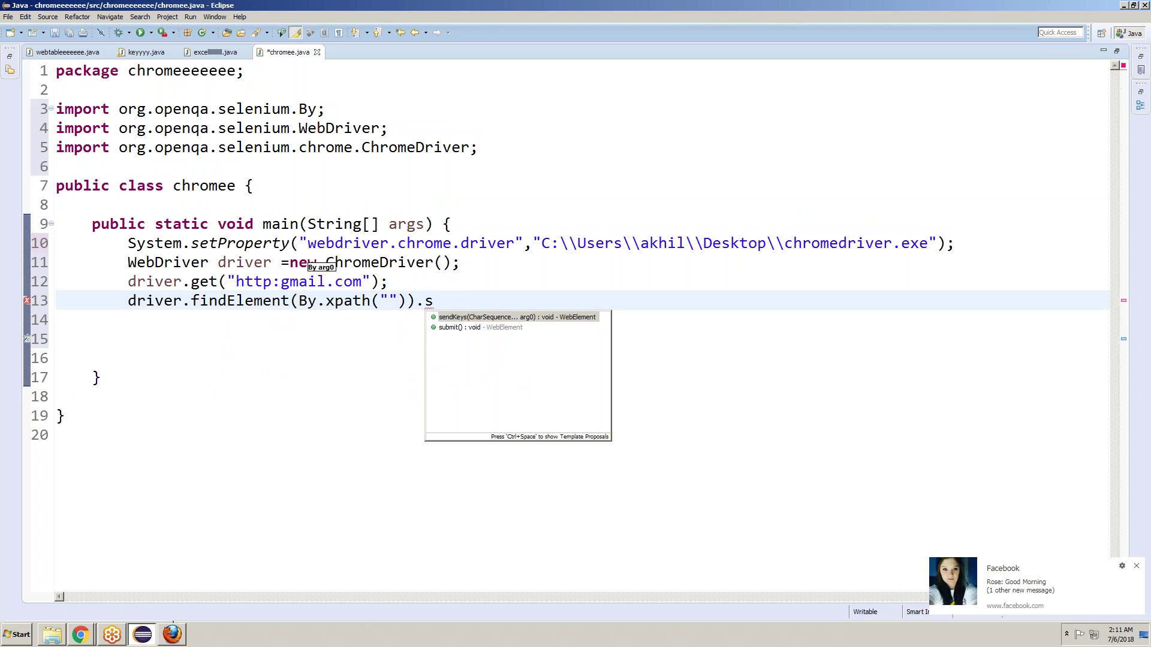
key("Return")
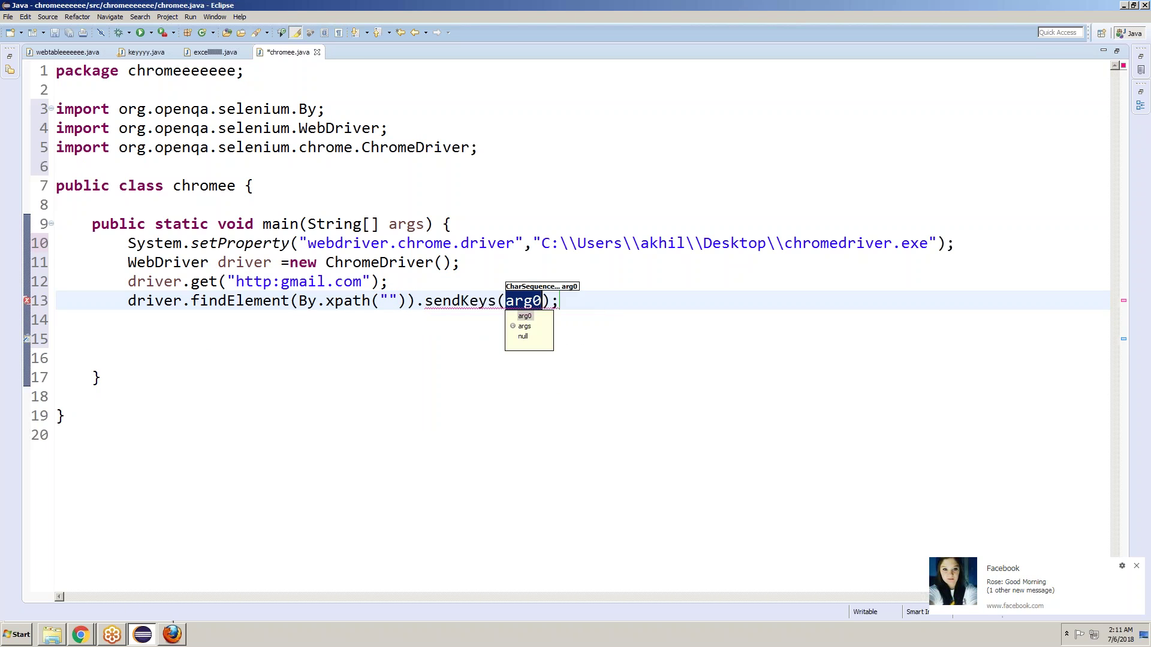
type("\"")
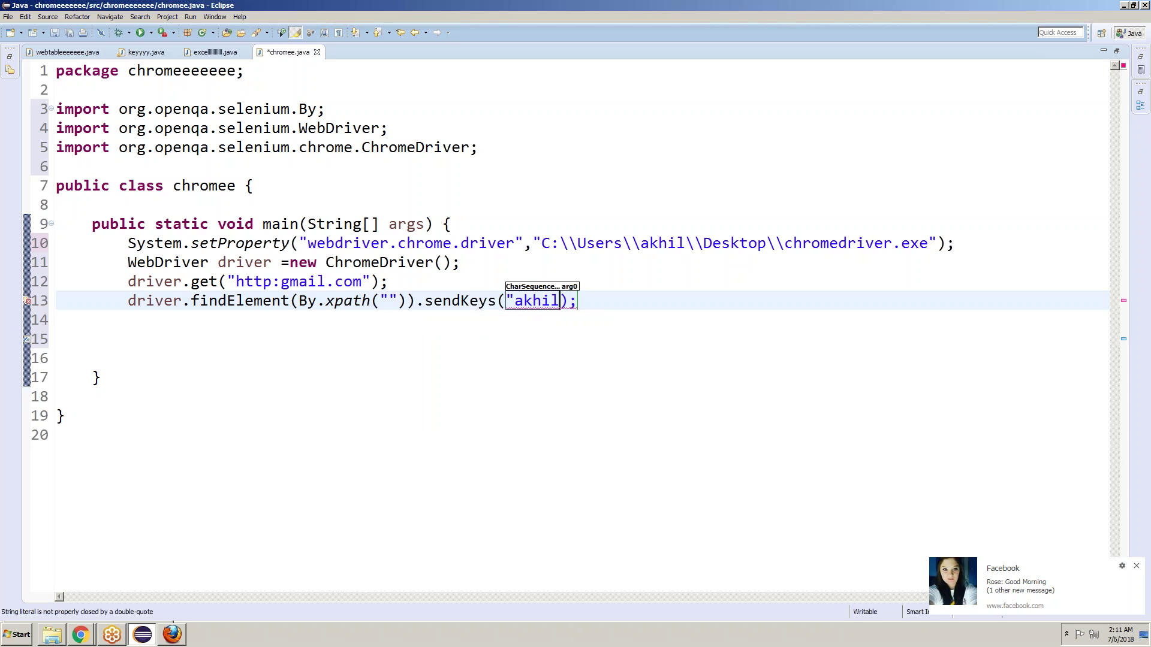
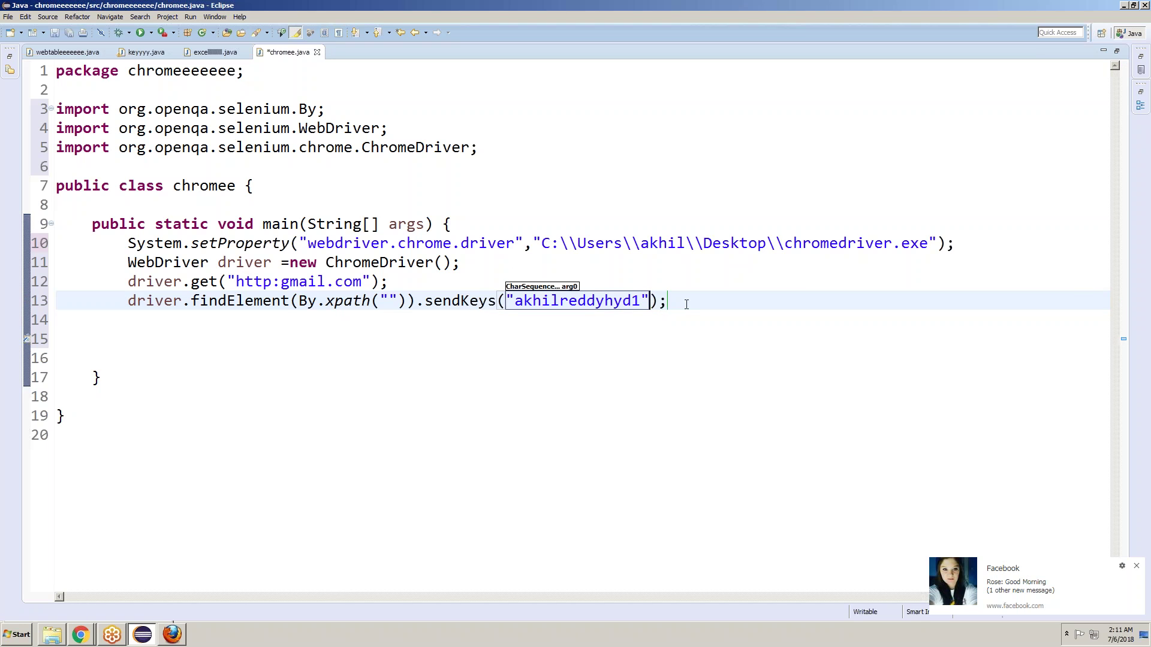
Step: Copy the whole findElement statement on line 13
left_click_drag(681, 300, 128, 307)
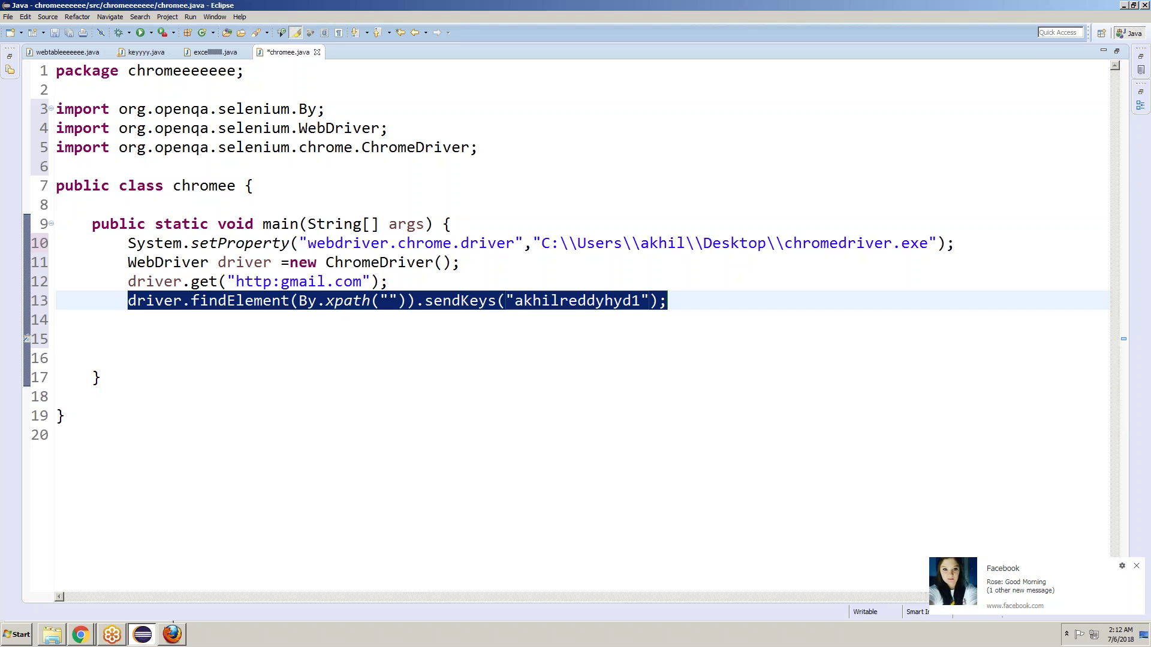
right_click(455, 296)
left_click(482, 396)
left_click(686, 301)
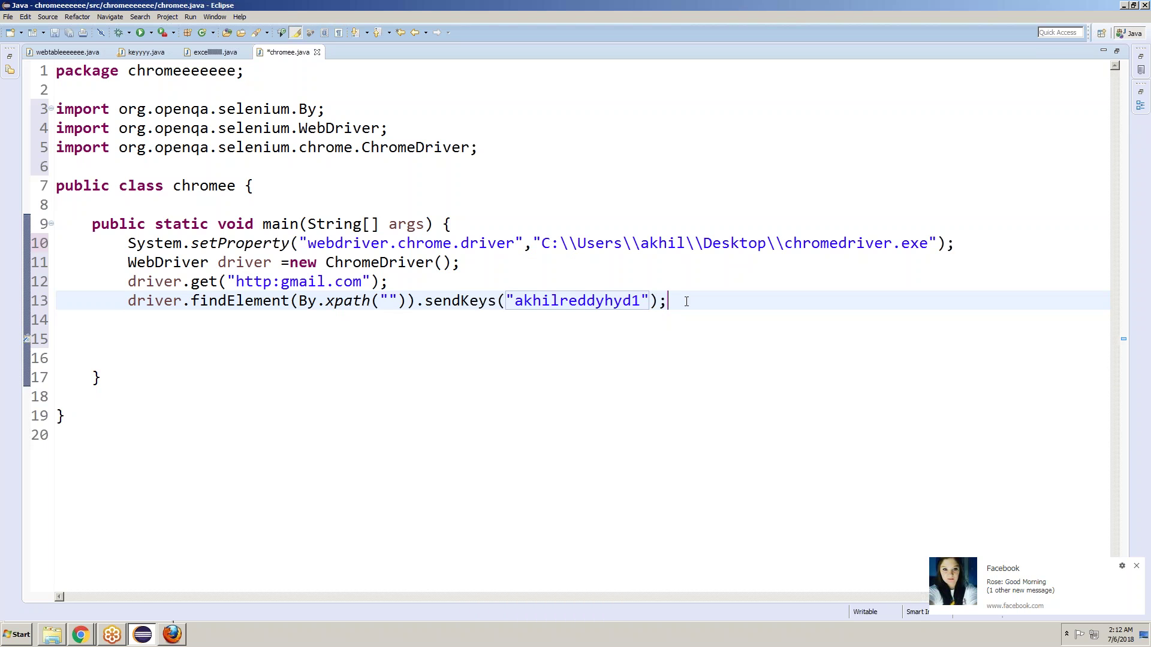
Step: Paste three copies of the findElement statement on lines 14 to 16
key("Return")
key("ctrl+v")
key("Return")
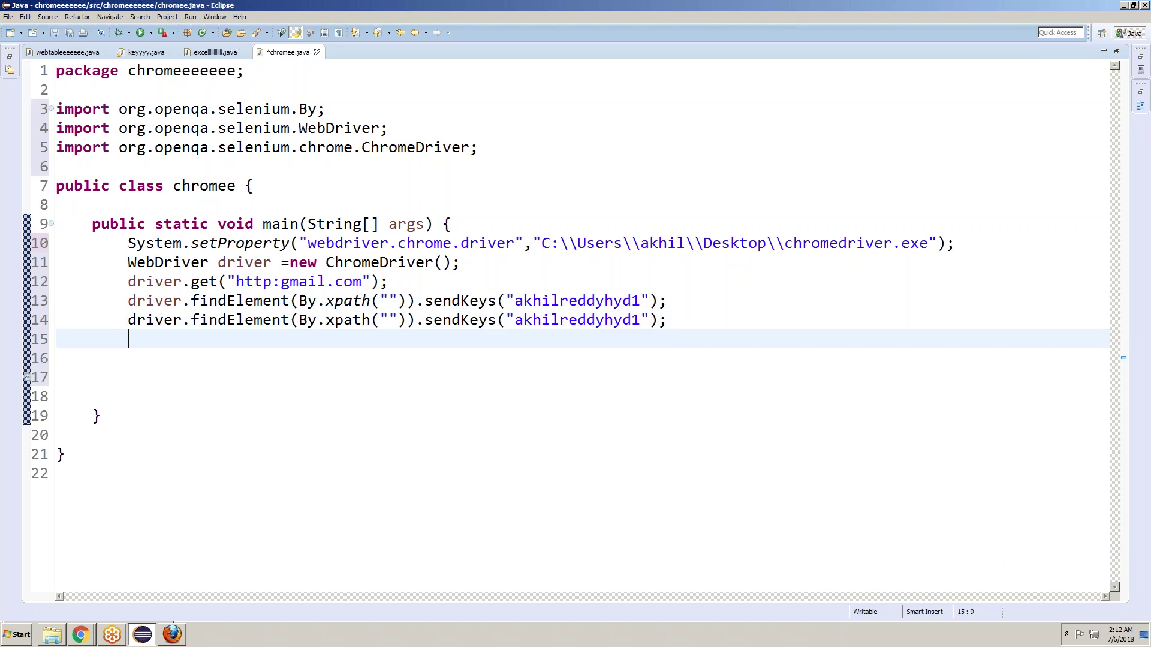
key("ctrl+v")
key("Return")
key("ctrl+v")
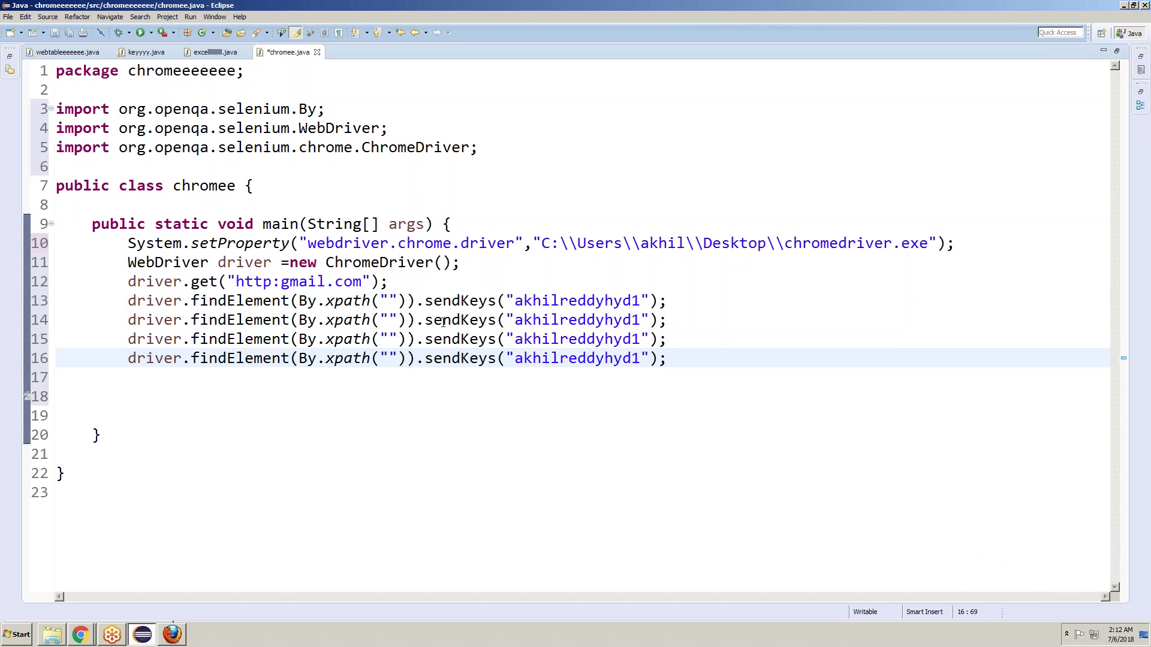
Step: Replace line 14's sendKeys(...) with click() and add a blank line after it
left_click_drag(416, 322, 675, 326)
type(".")
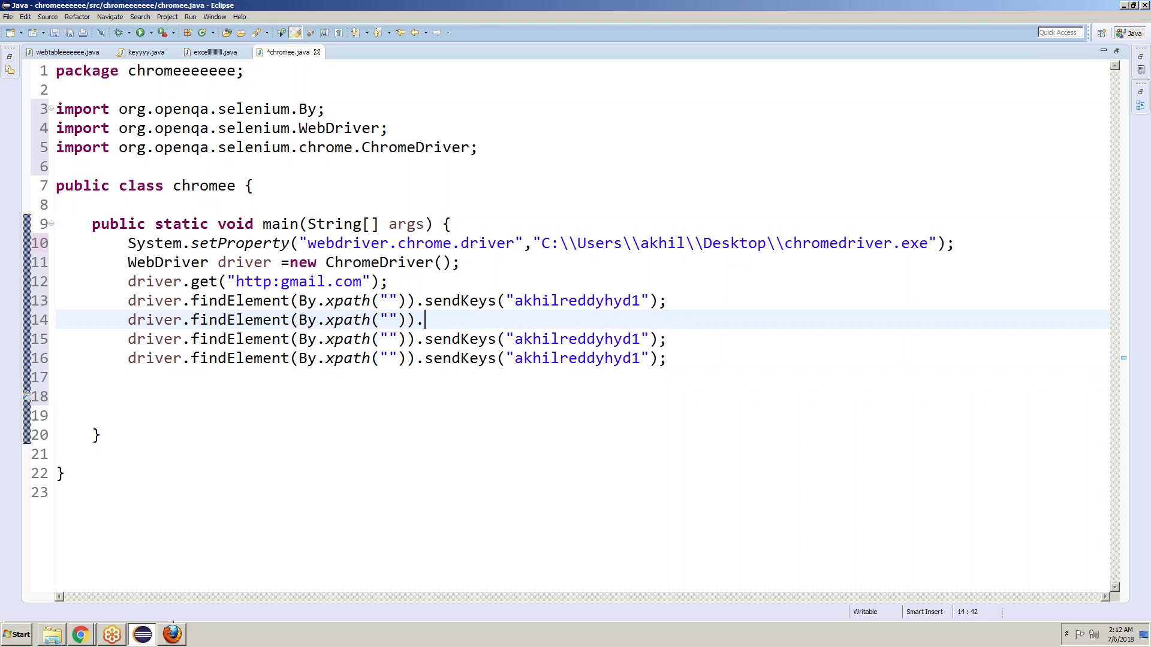
type("c")
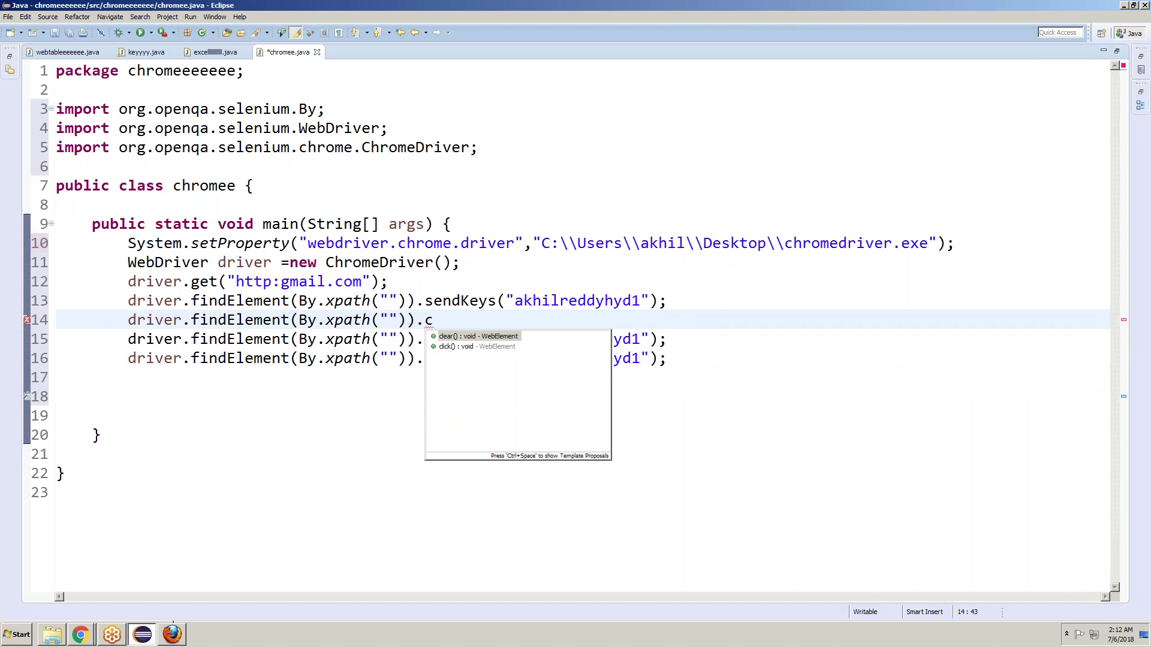
key("Return")
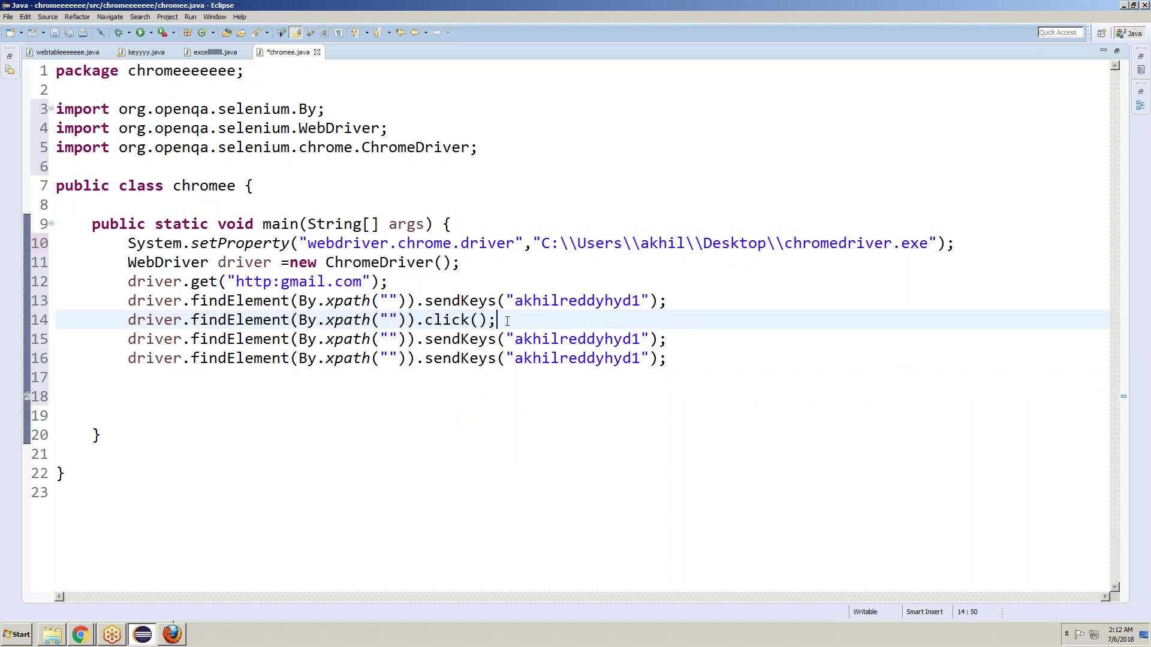
key("Return")
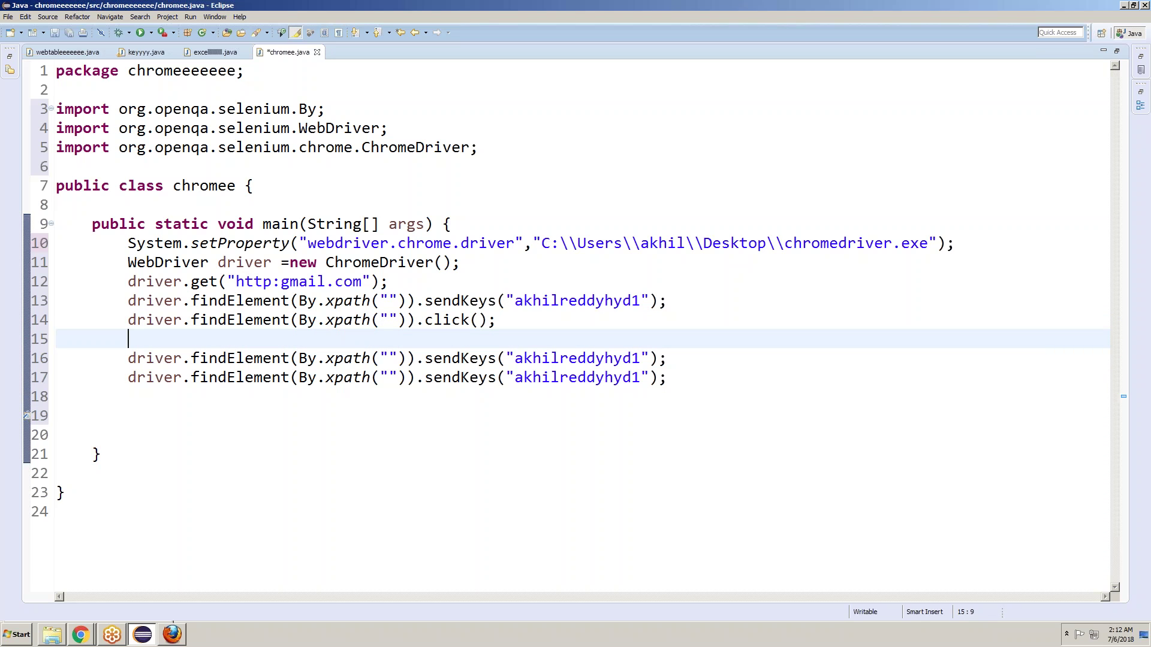
Step: Insert Thread.sleep(3000) on line 15
type("thread.s")
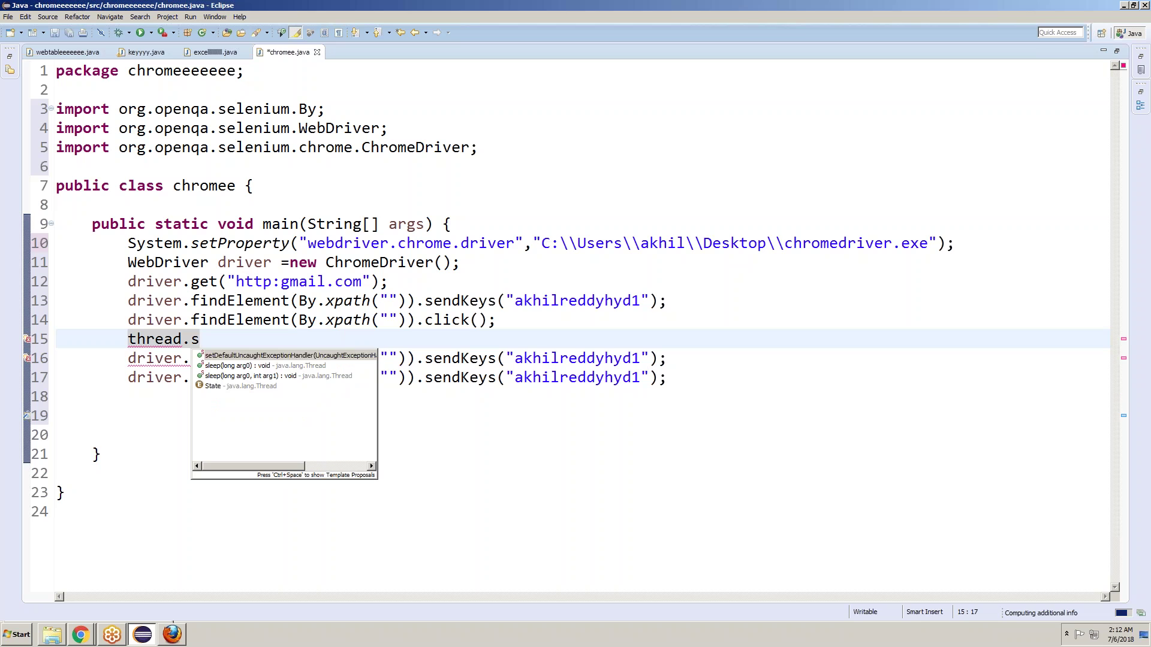
key("Down")
key("Return")
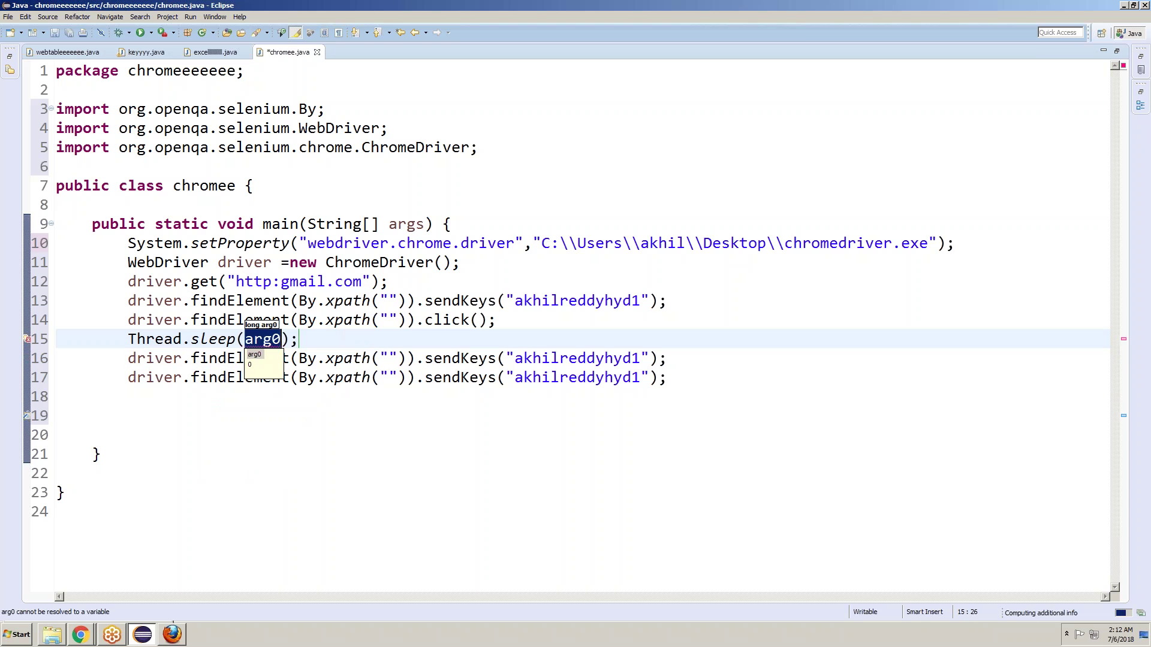
type("3000")
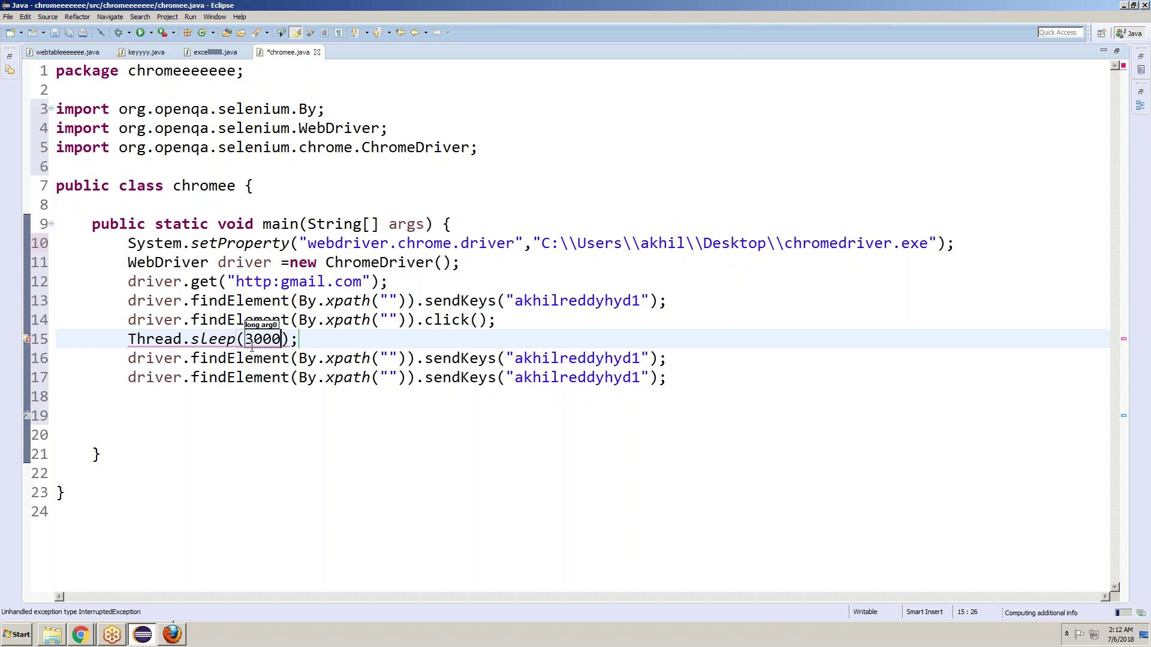
Step: Apply the quick fix adding throws InterruptedException to main
mouse_move(252, 348)
left_click(300, 381)
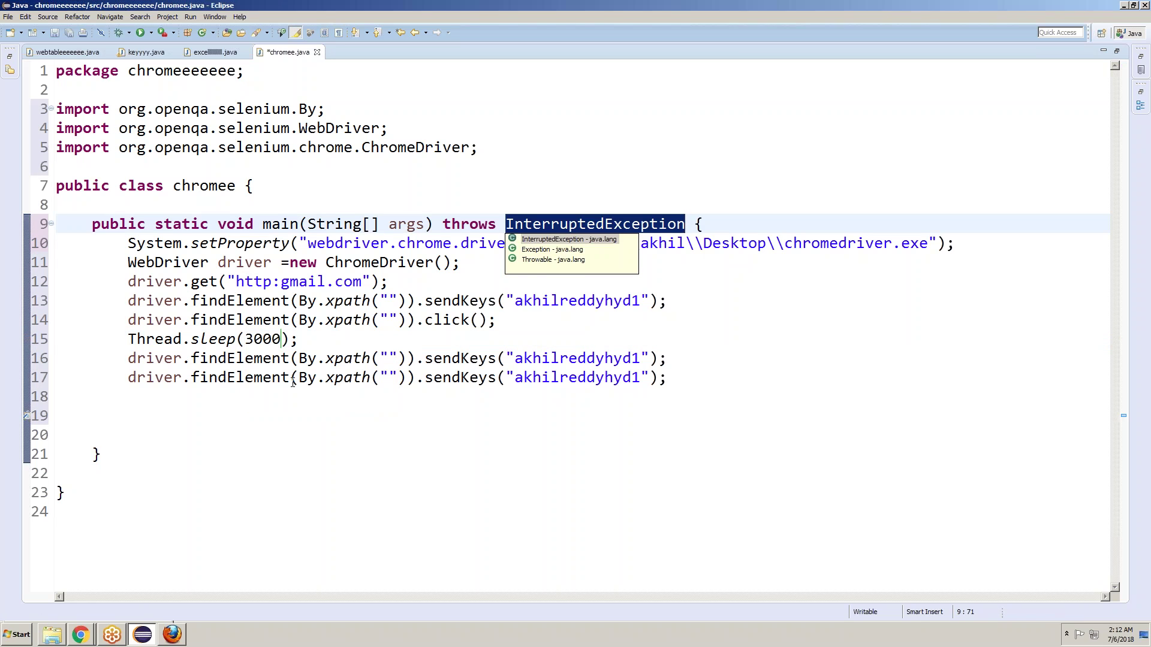
key("Return")
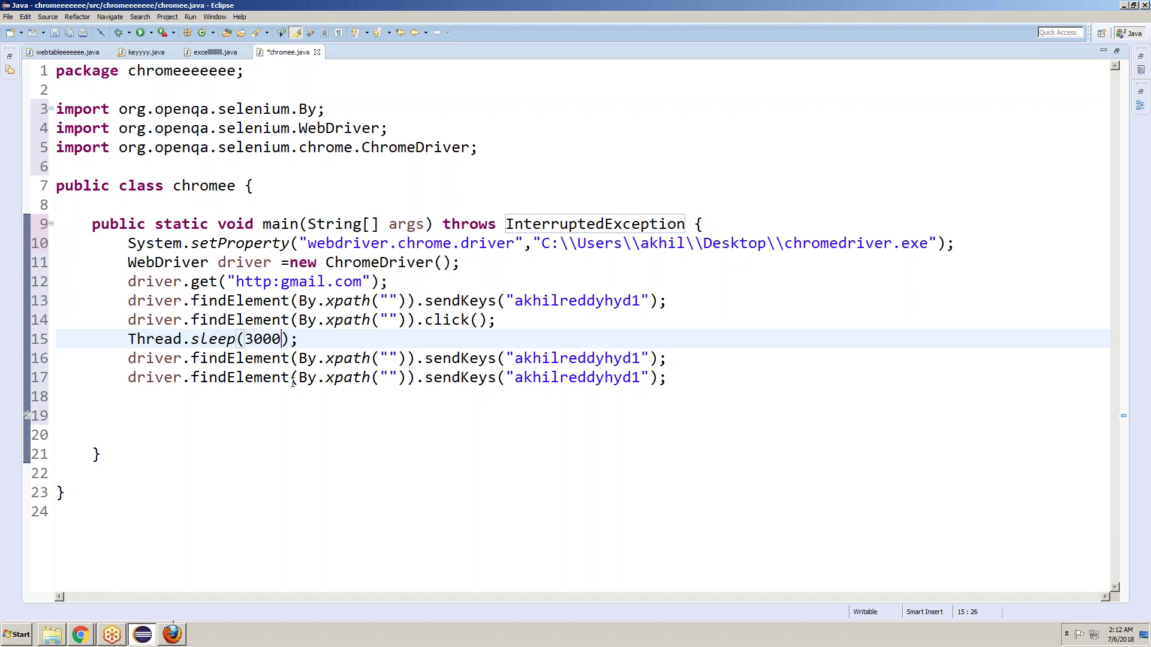
Step: Make line 16 send the account password and line 17 end with .click(), then switch to Firefox
left_click_drag(516, 360, 644, 360)
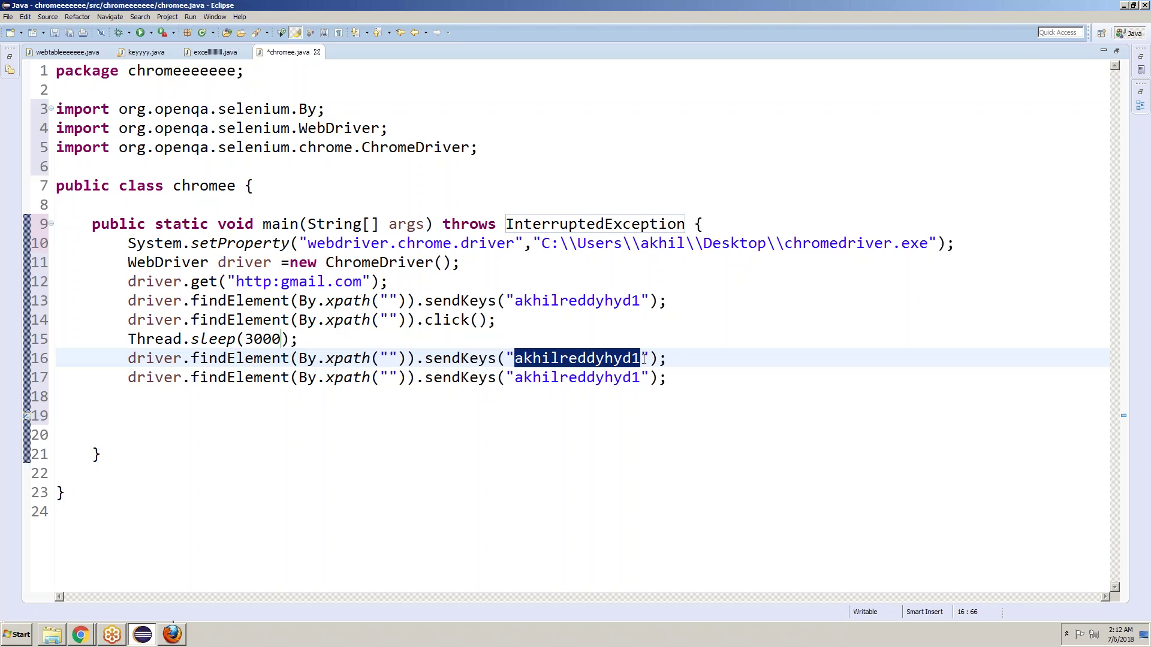
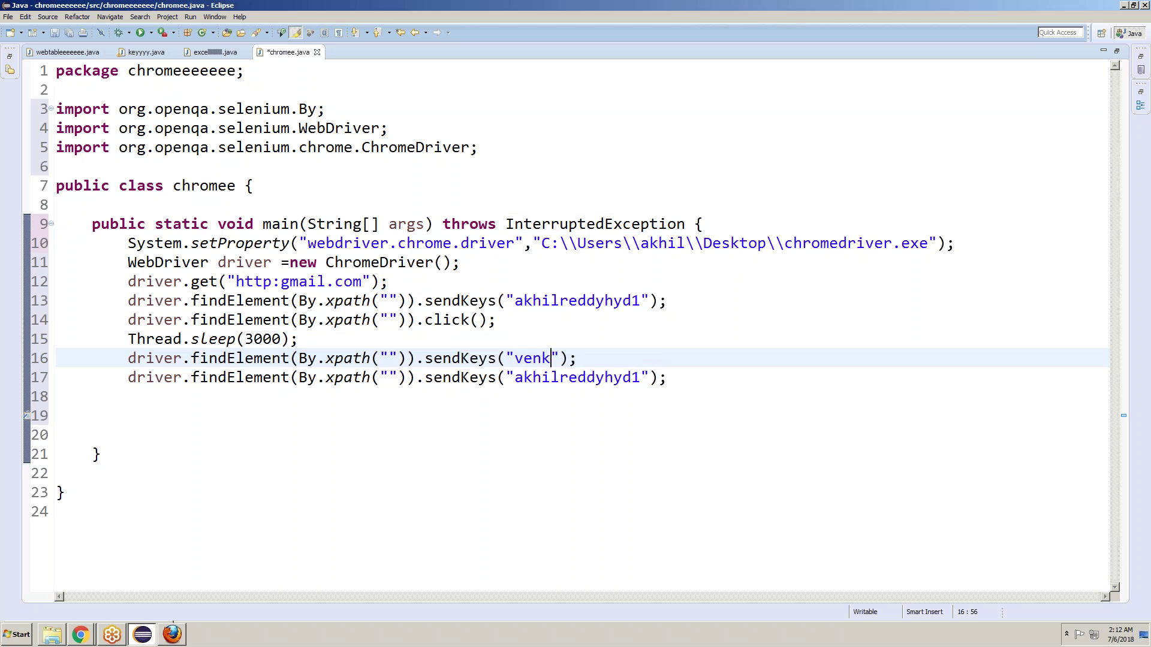
left_click_drag(416, 382, 698, 378)
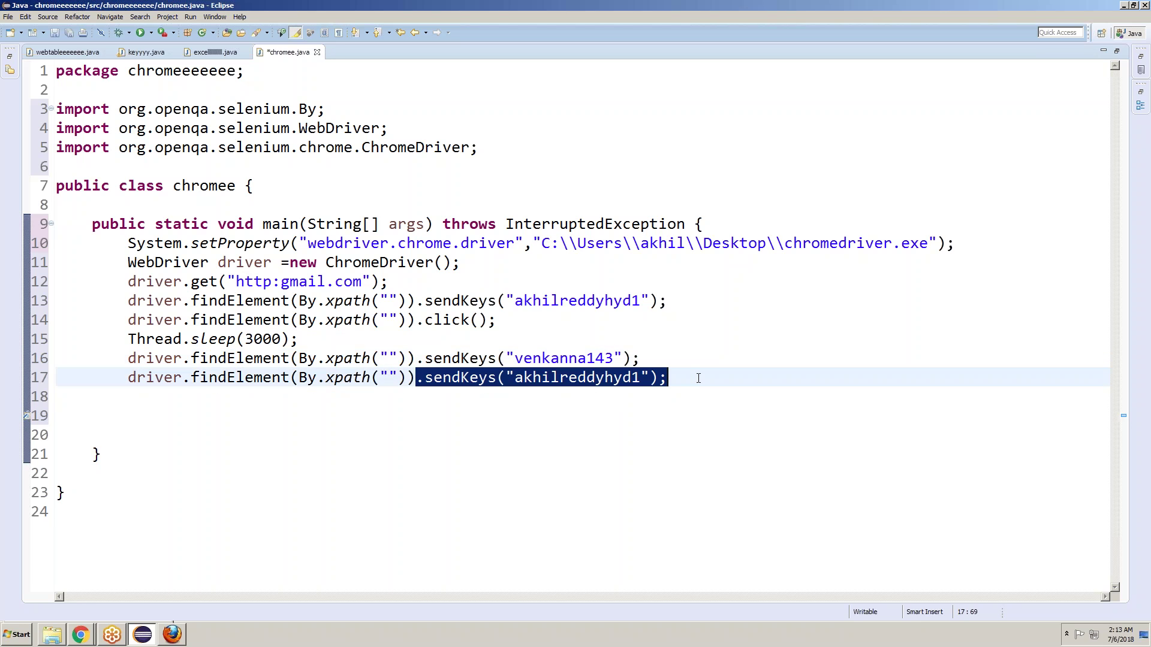
type(".c")
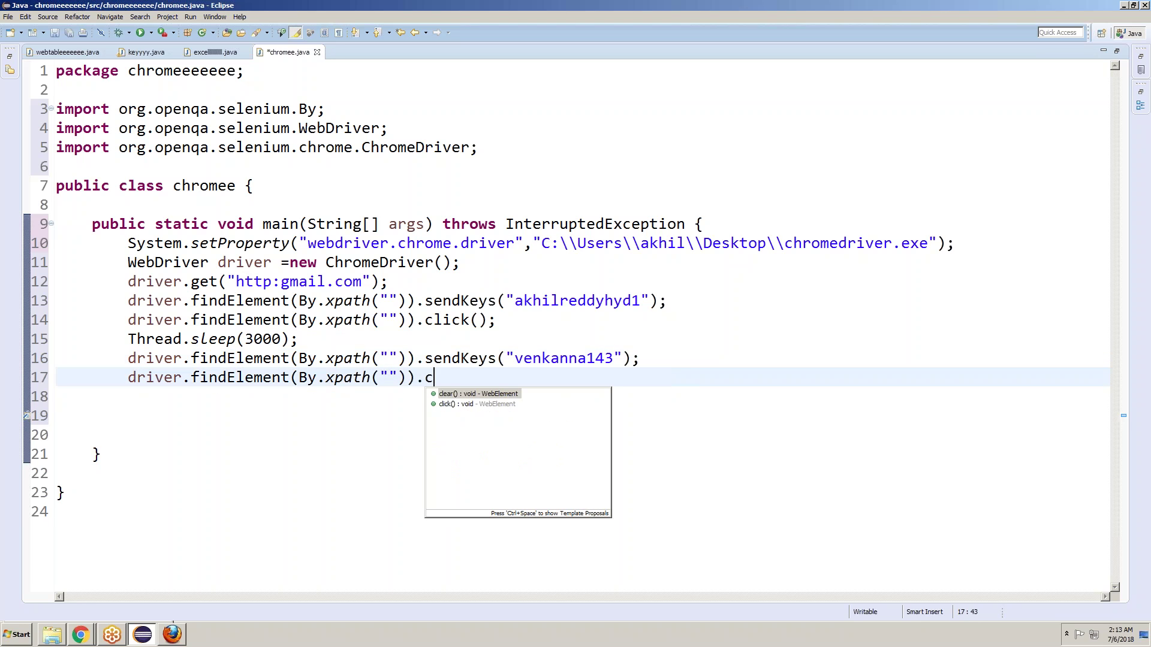
type("lick")
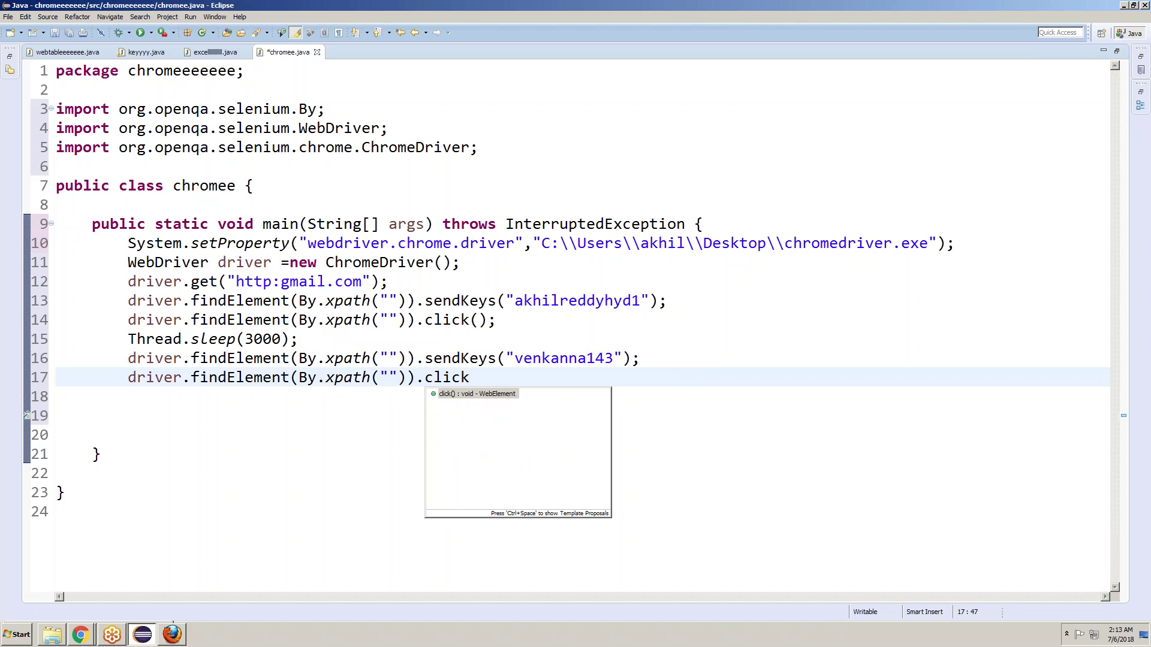
type("();")
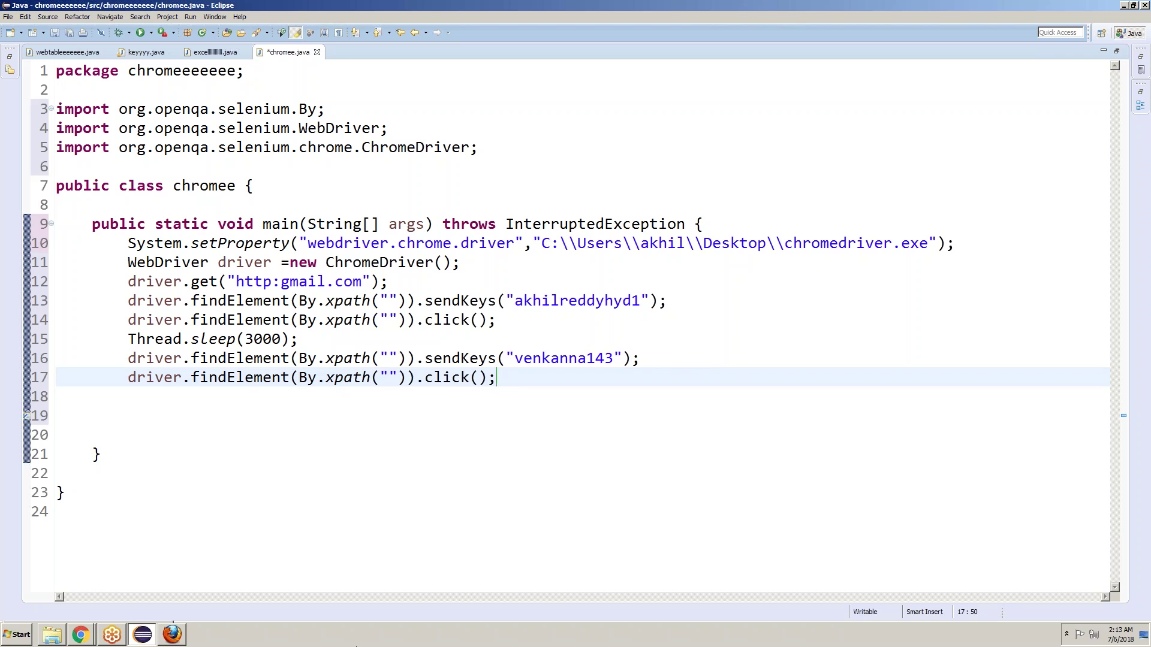
left_click(184, 643)
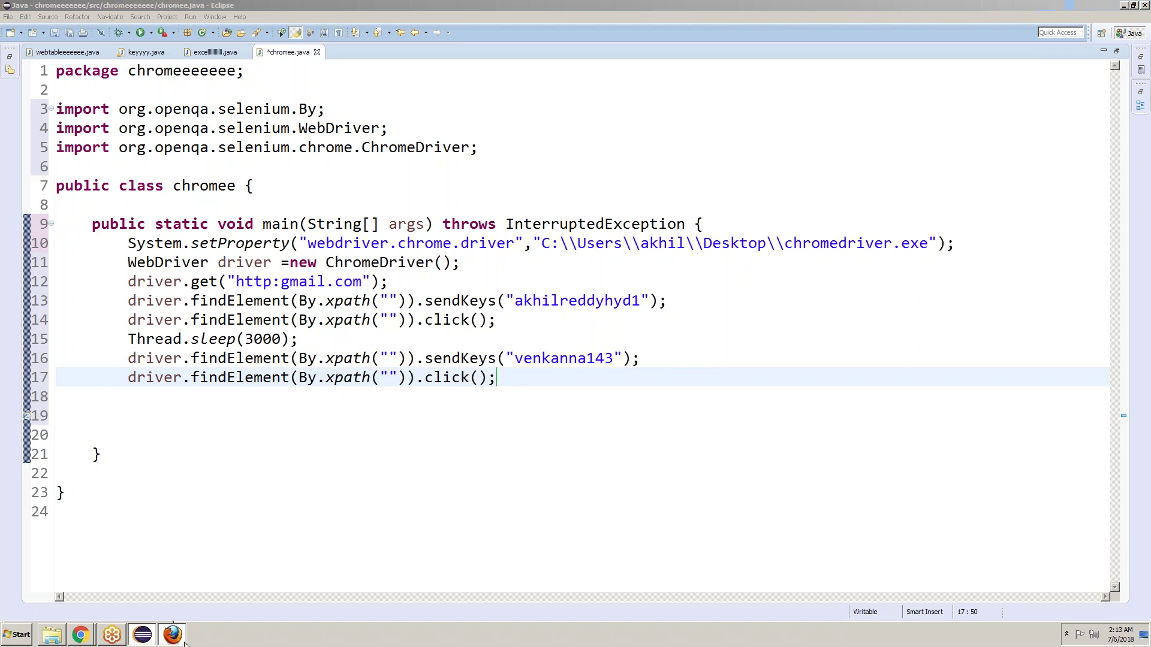
Step: Go to google.com and search for 'encreoui spy'
left_click(314, 26)
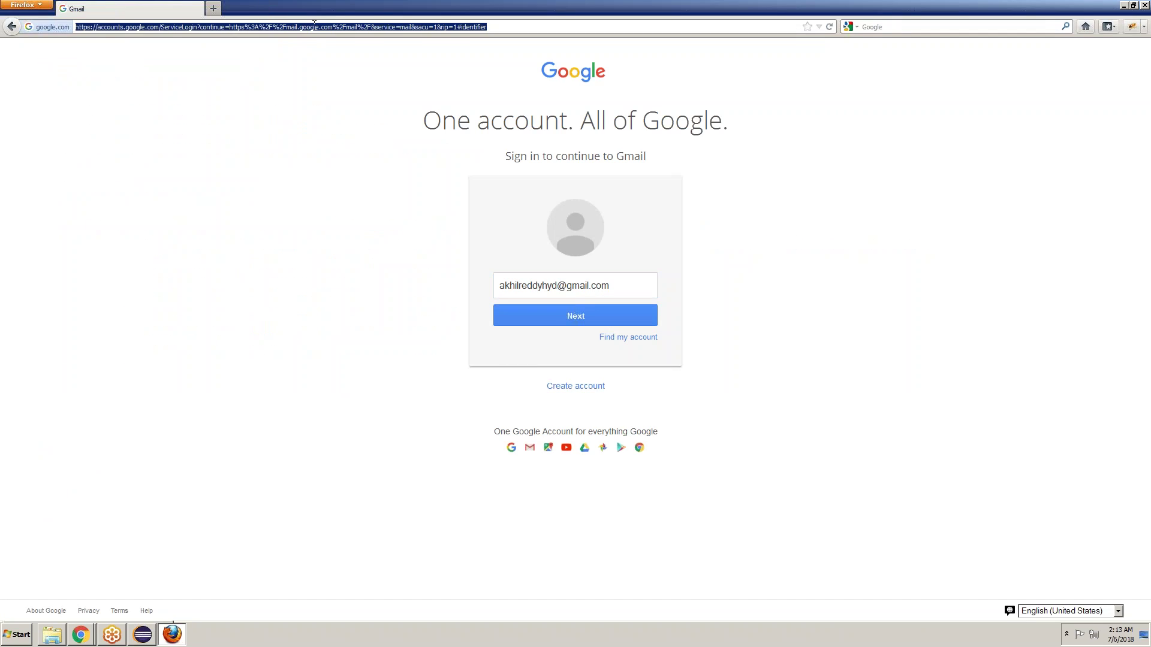
type("goo")
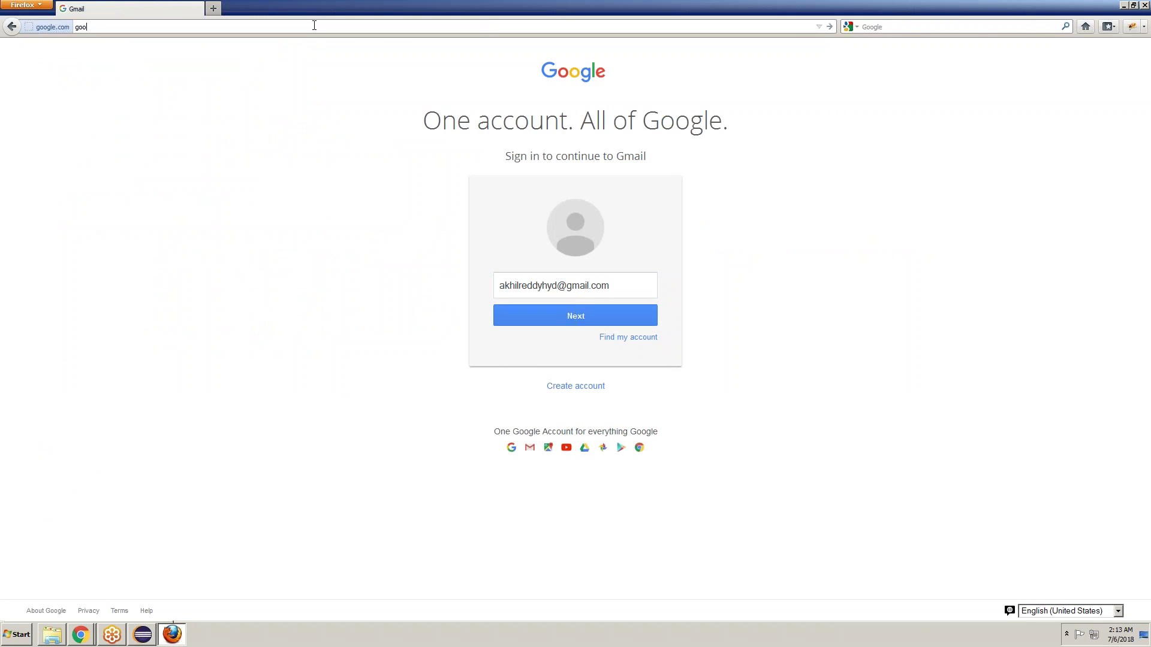
type("gle.com")
key("Return")
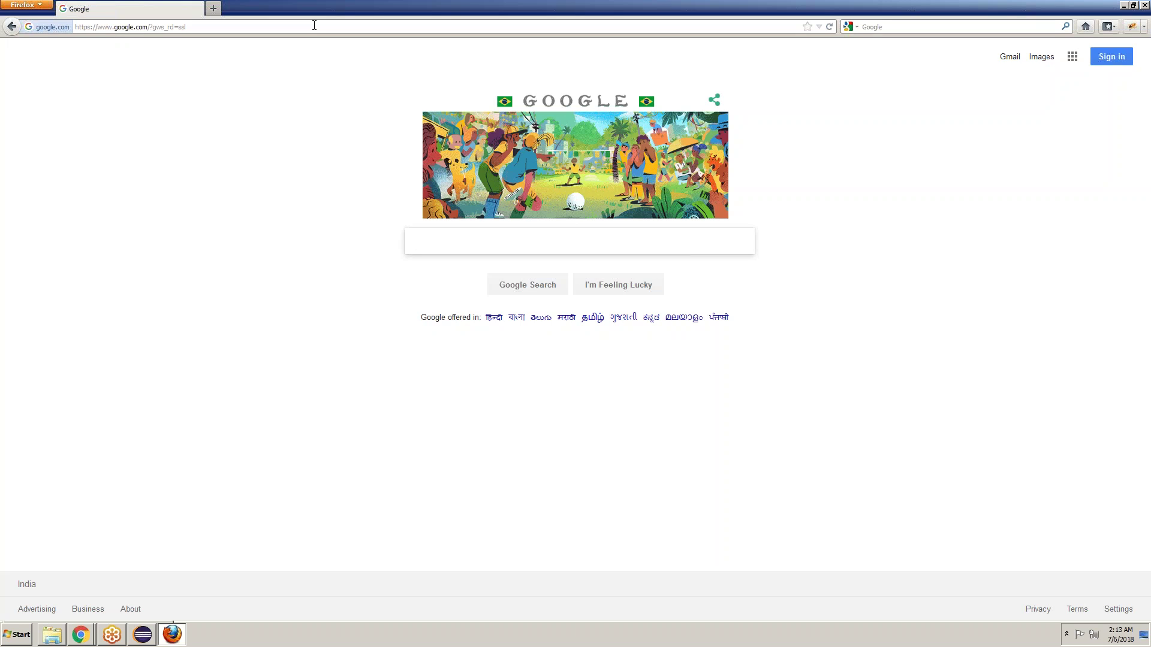
type("e")
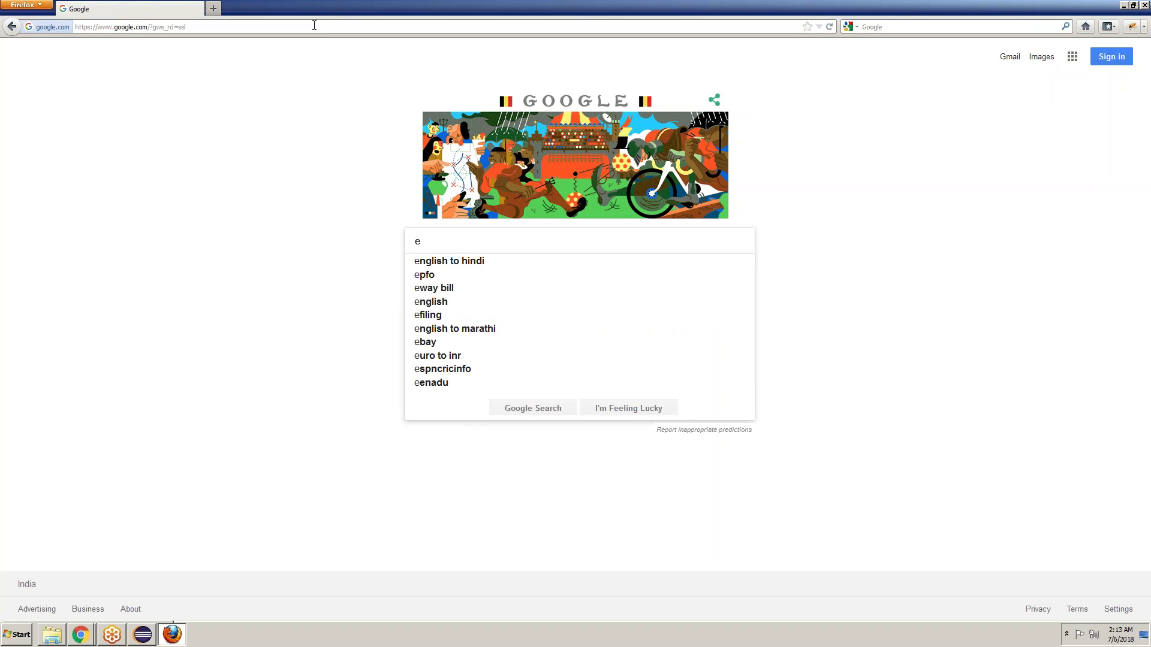
type("ncre")
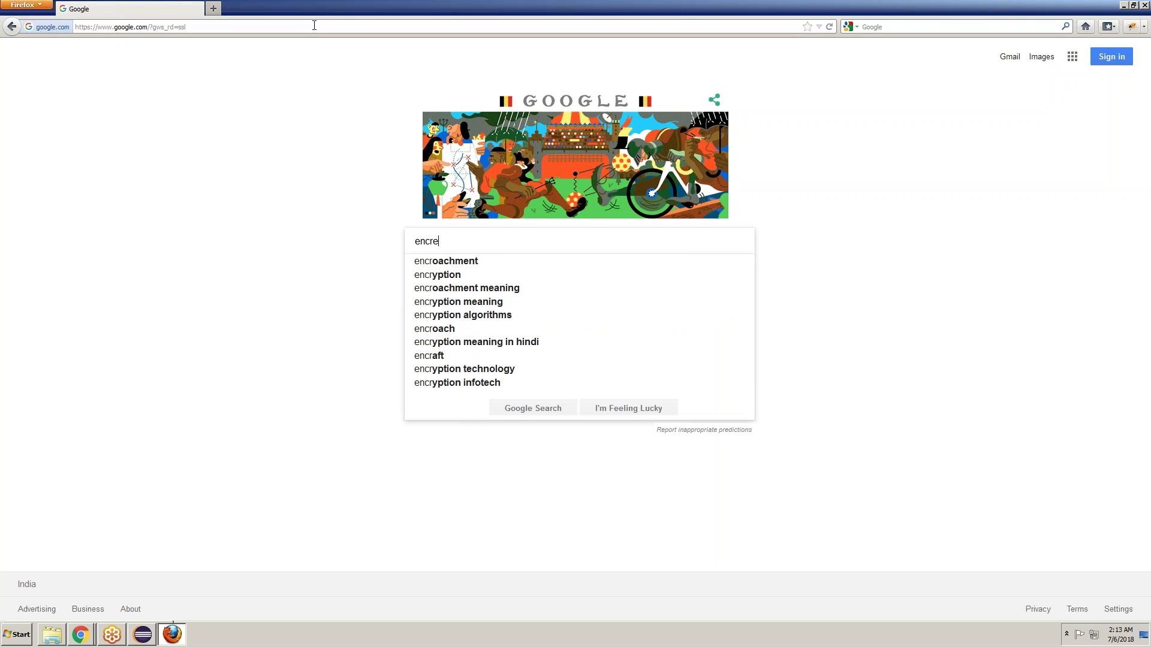
type("o")
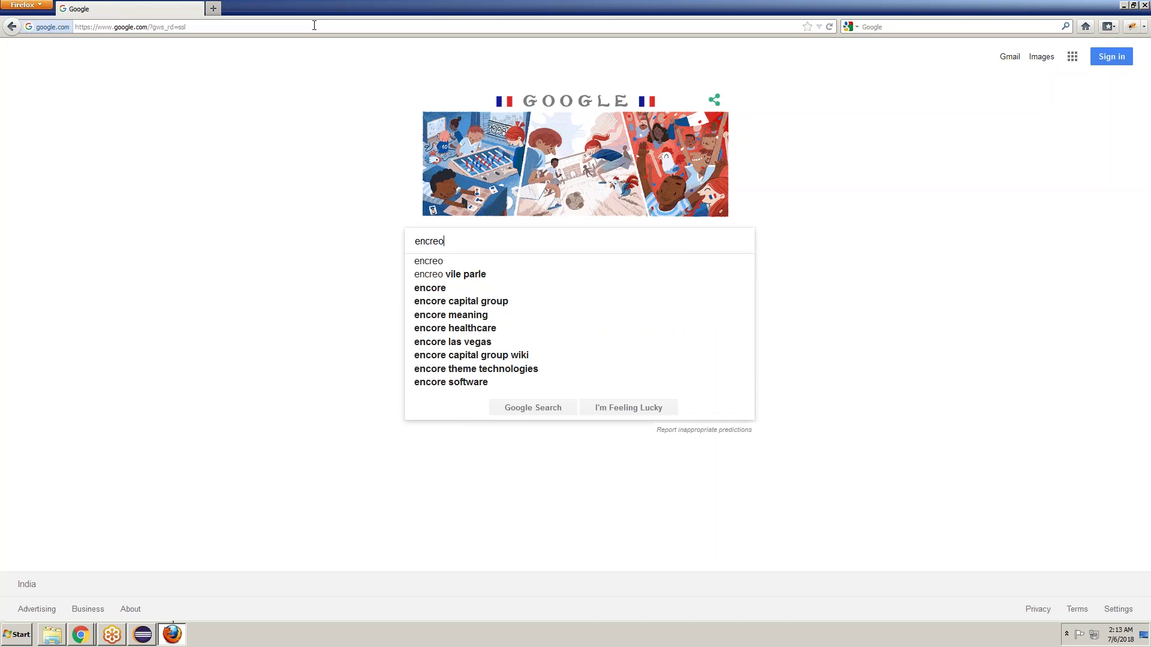
type("ui spy")
key("Return")
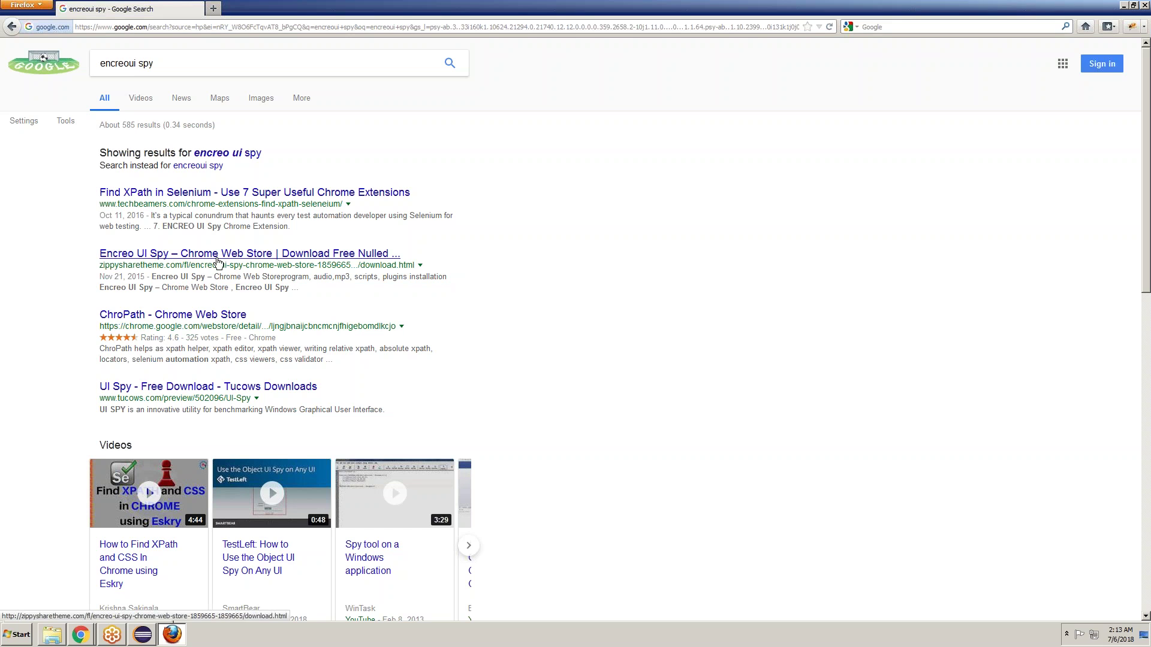
Step: Open the 'Encreo UI Spy – Chrome Web Store' result in a new tab and switch to it
scroll(218, 264, "down", 8)
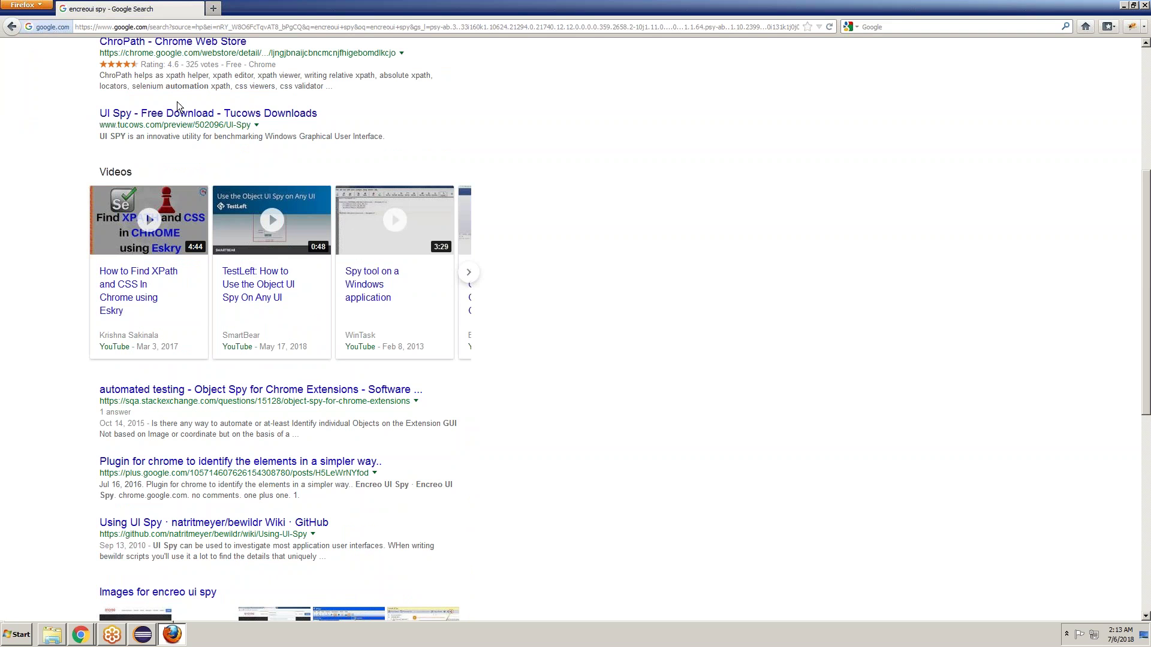
scroll(180, 108, "up", 6)
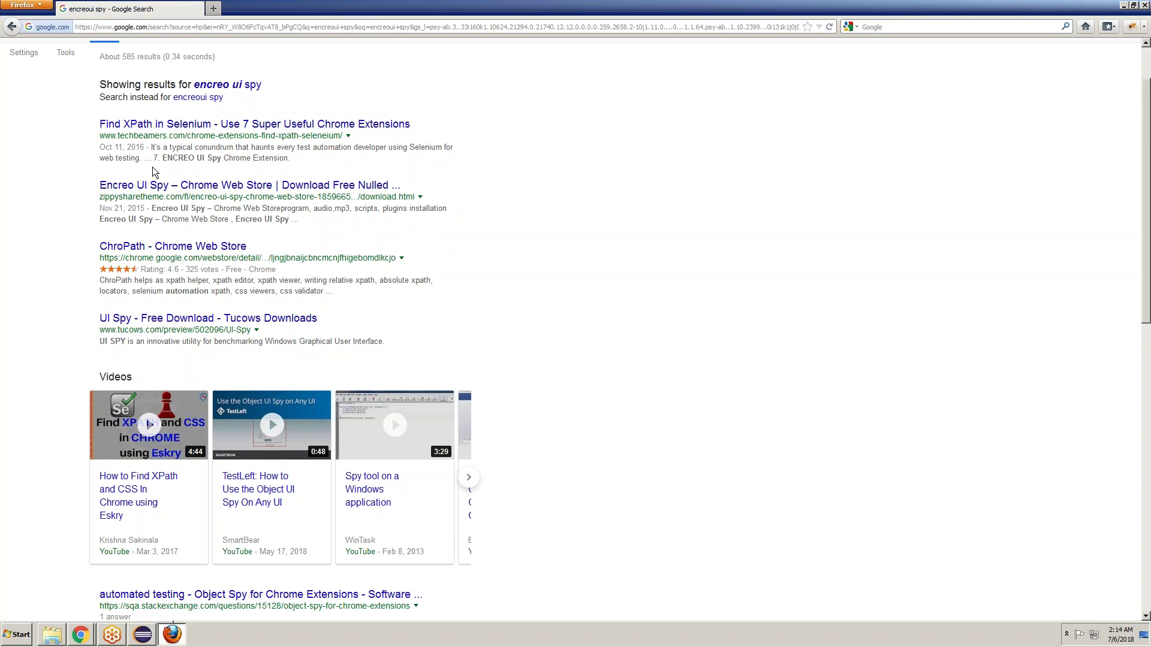
scroll(151, 169, "down", 6)
scroll(156, 424, "down", 4)
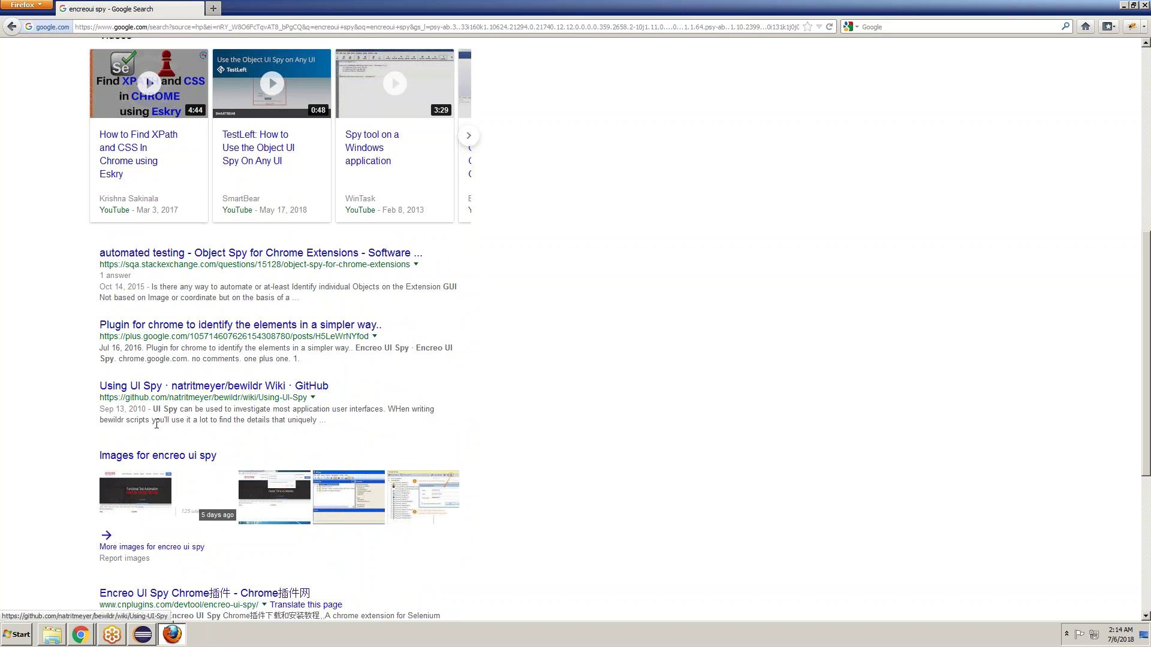
scroll(157, 423, "down", 6)
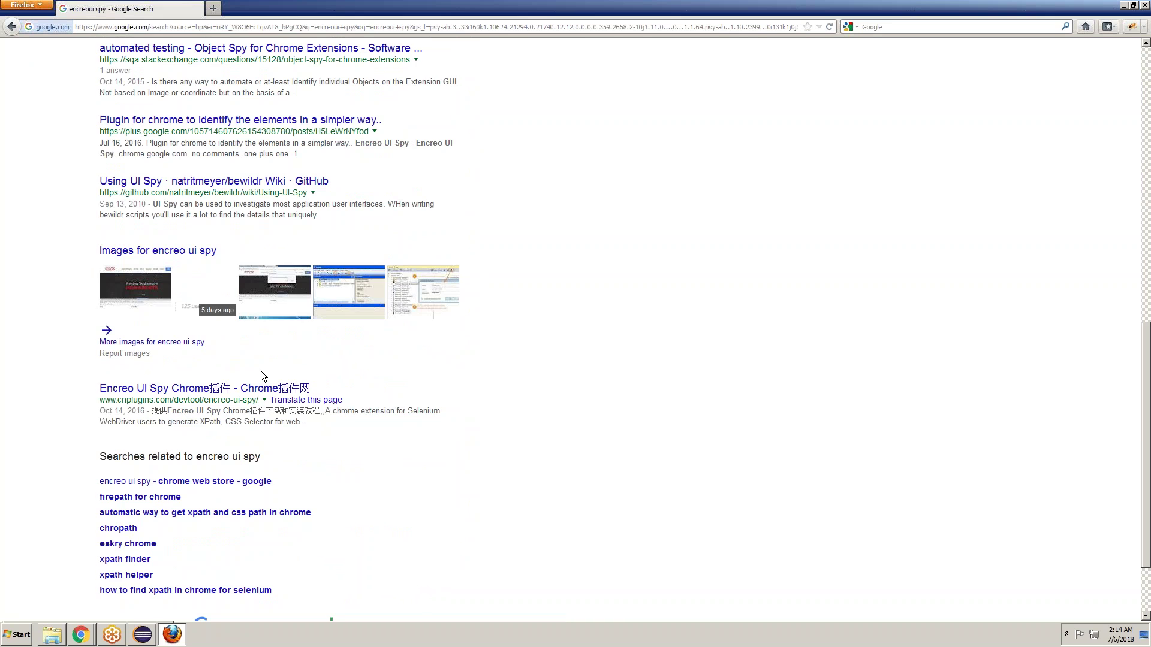
scroll(262, 376, "up", 20)
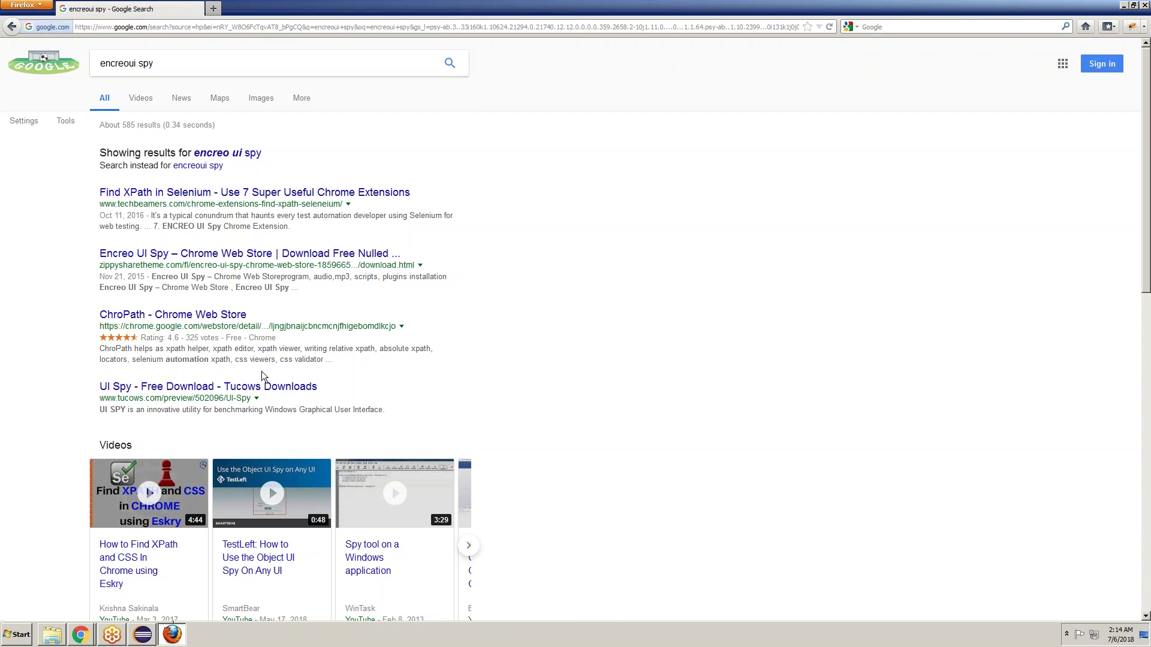
right_click(173, 254)
left_click(231, 260)
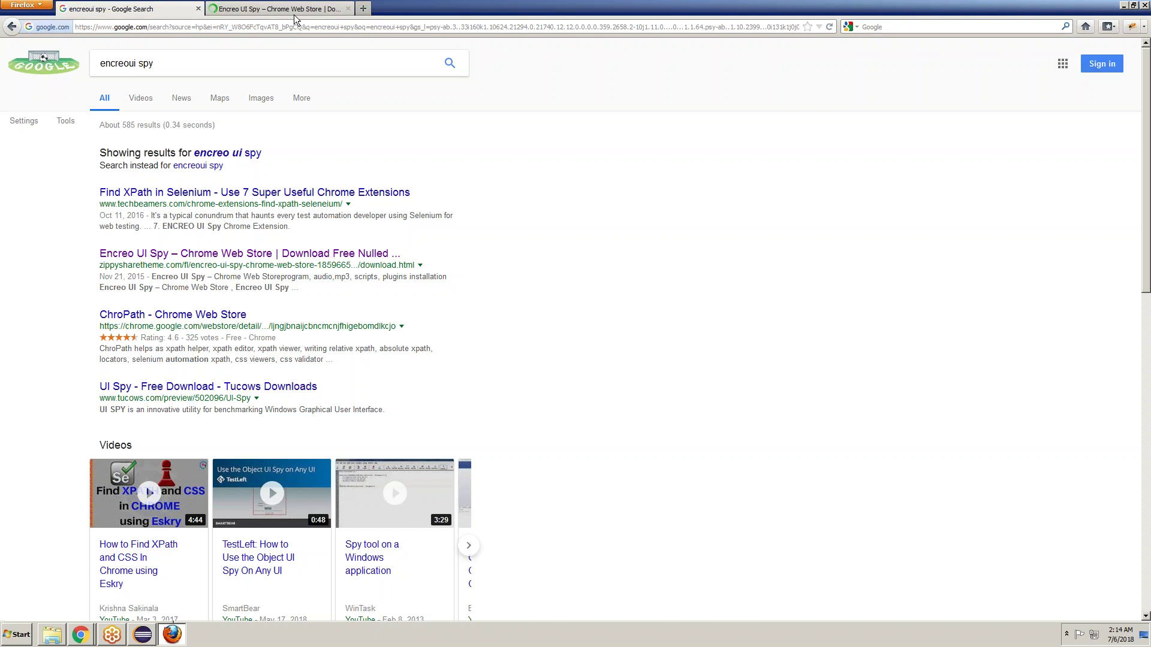
left_click(295, 16)
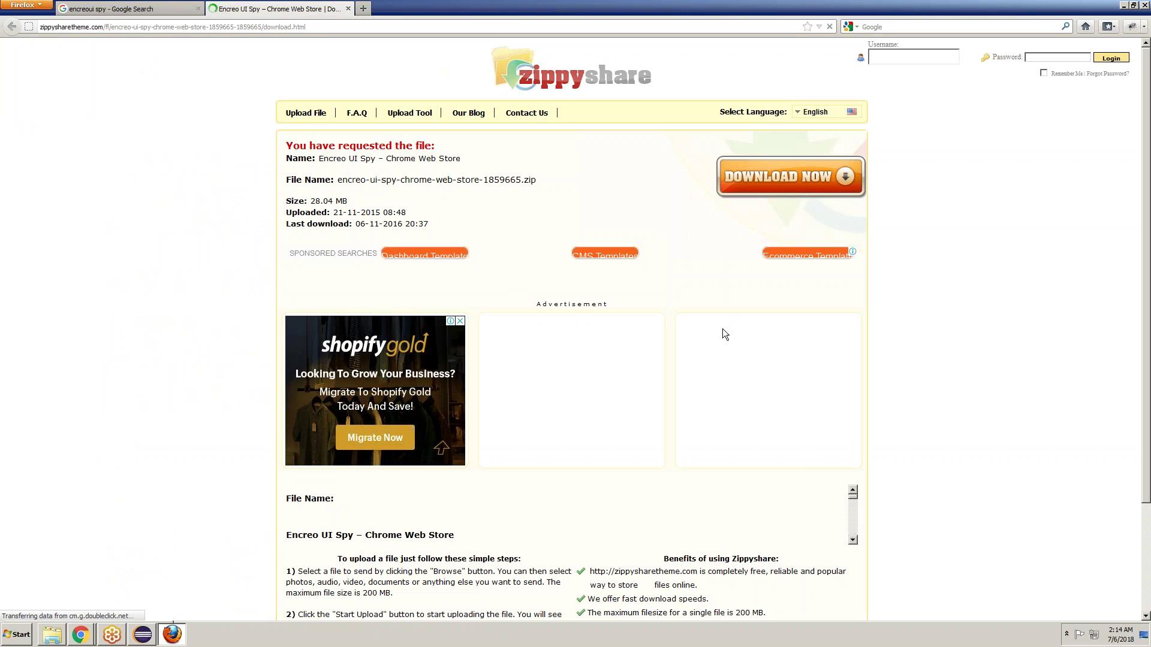
Step: Download encreo-ui-spy-chrome-web-store-1859665.zip (28.04 MB) from Zippyshare, then go back to the search results
scroll(725, 333, "down", 3)
scroll(710, 329, "up", 3)
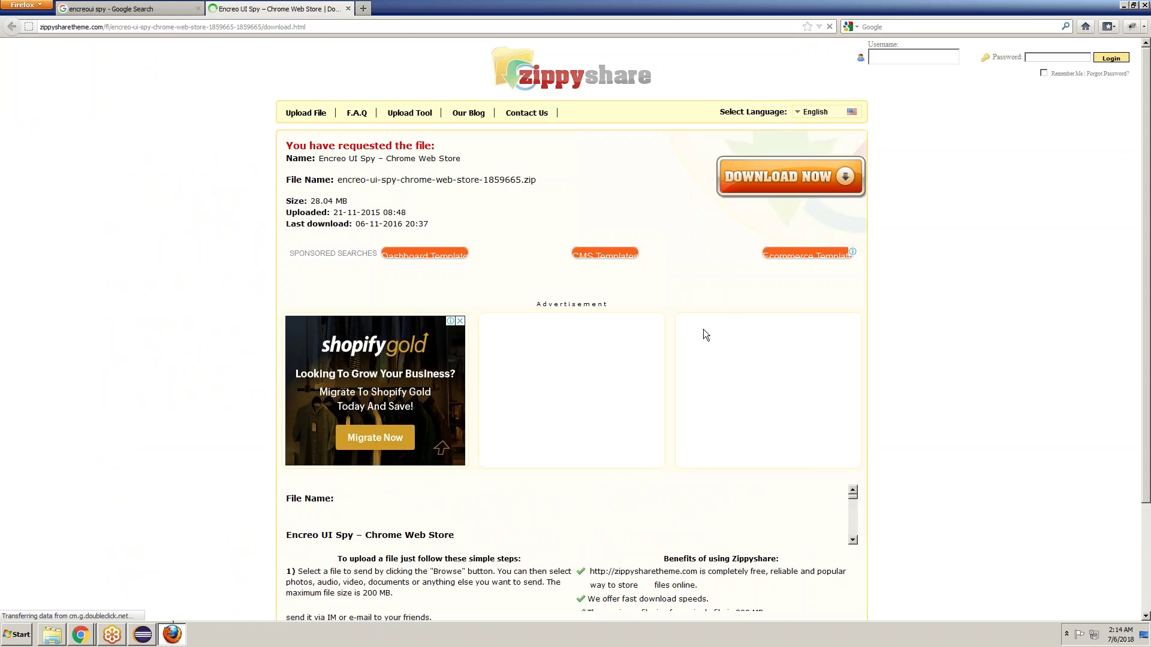
left_click(780, 178)
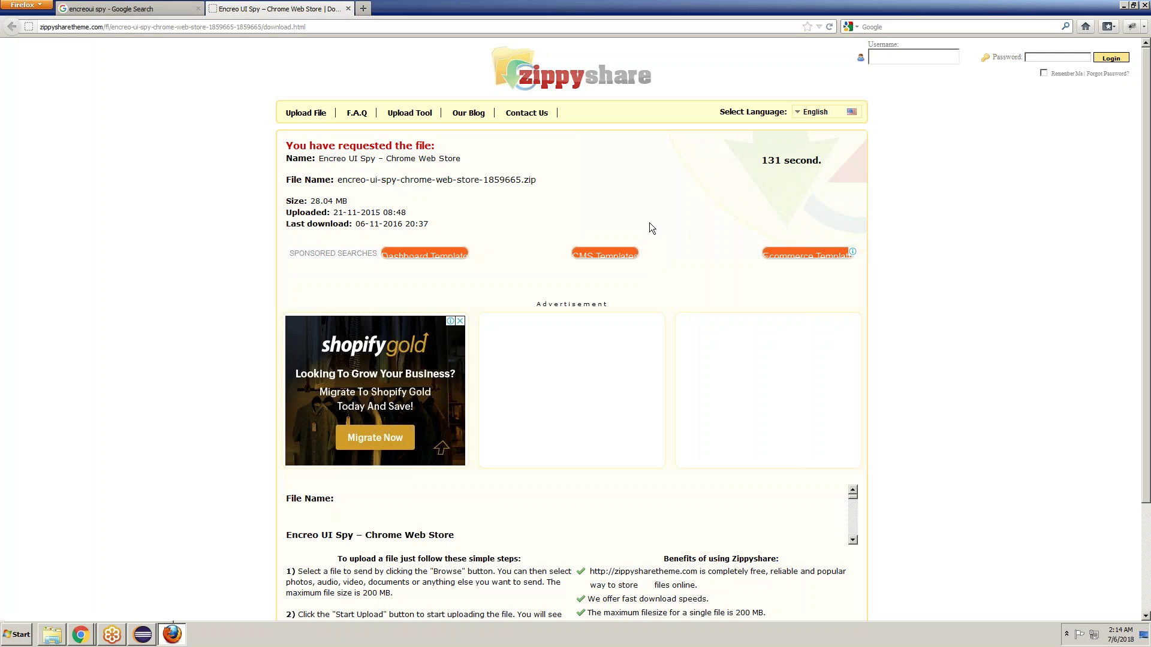
left_click(143, 8)
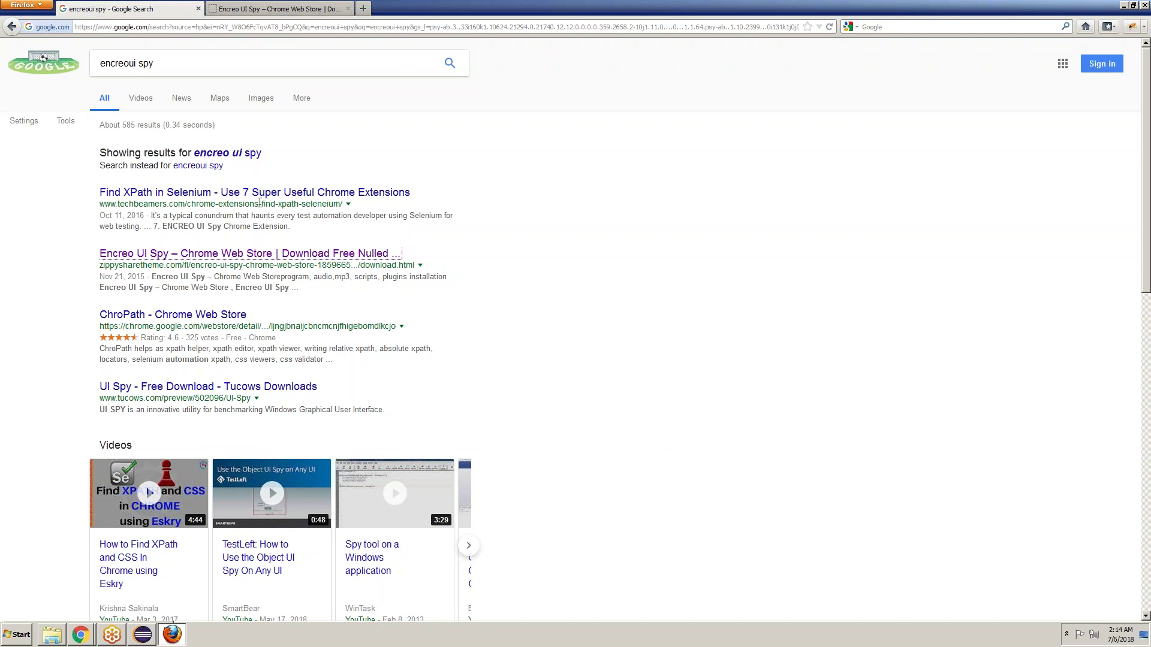
Step: Search Google for 'download encro ui spy' and switch to the Encreo UI Spy download tab
left_click(166, 63)
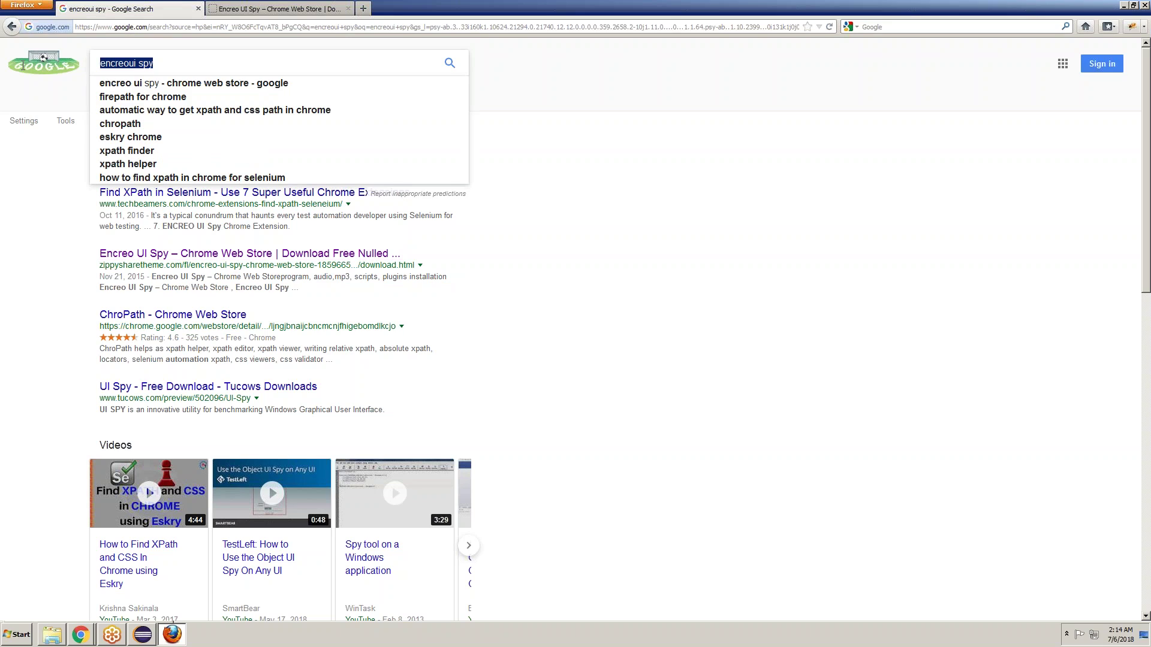
type("do")
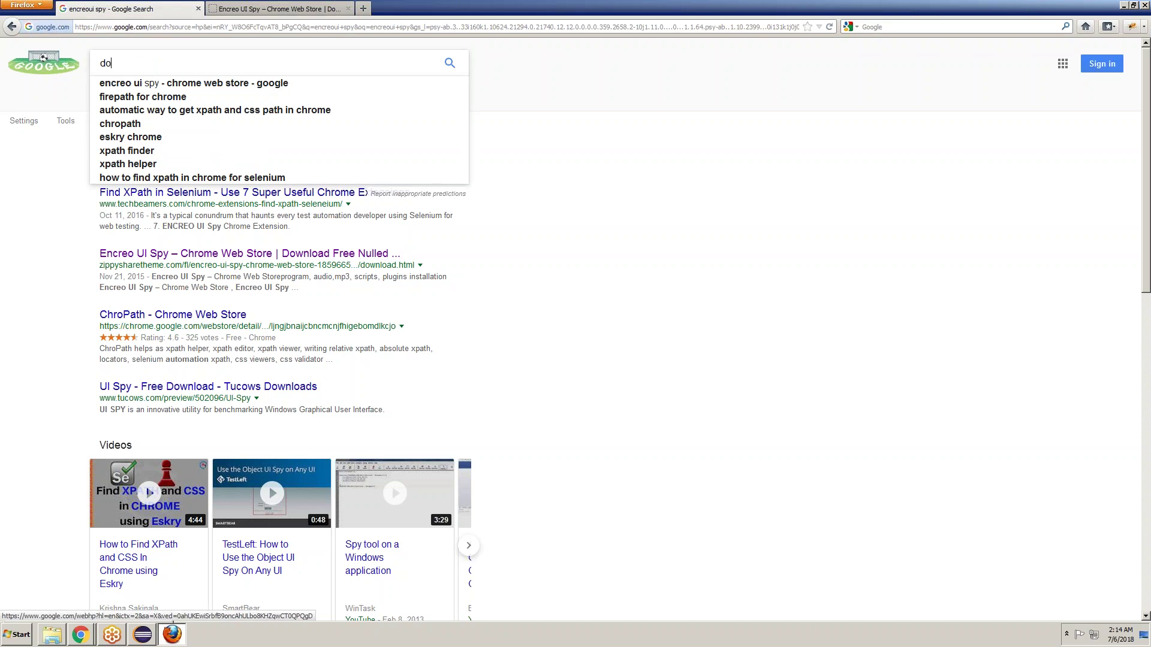
type("wnl")
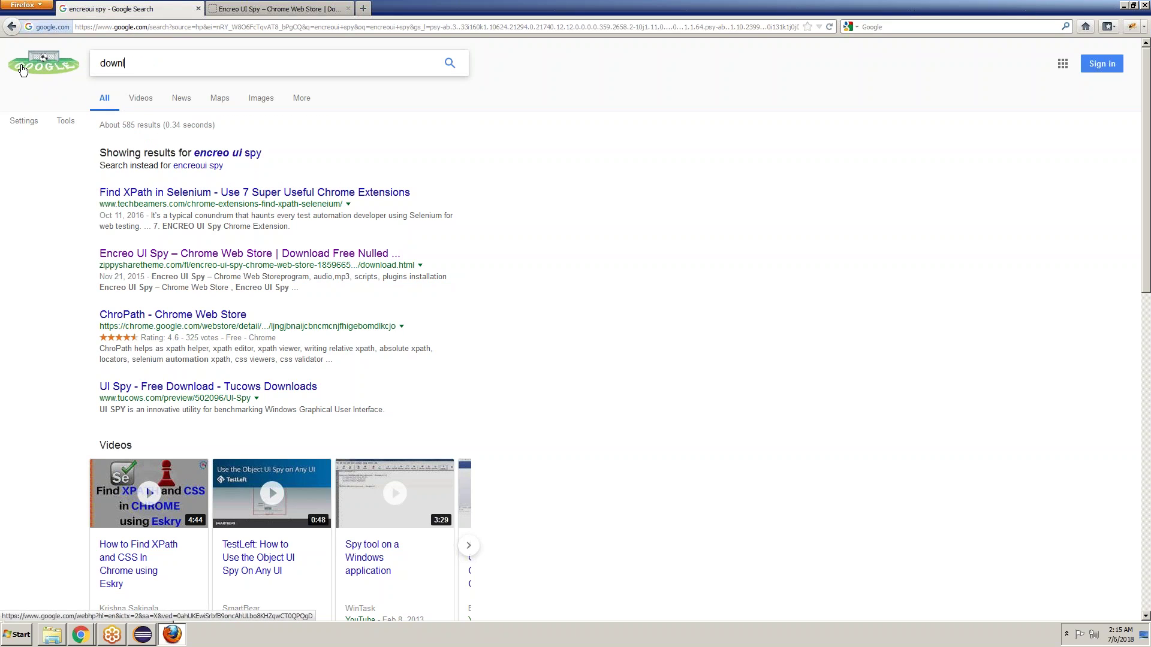
type("oad e")
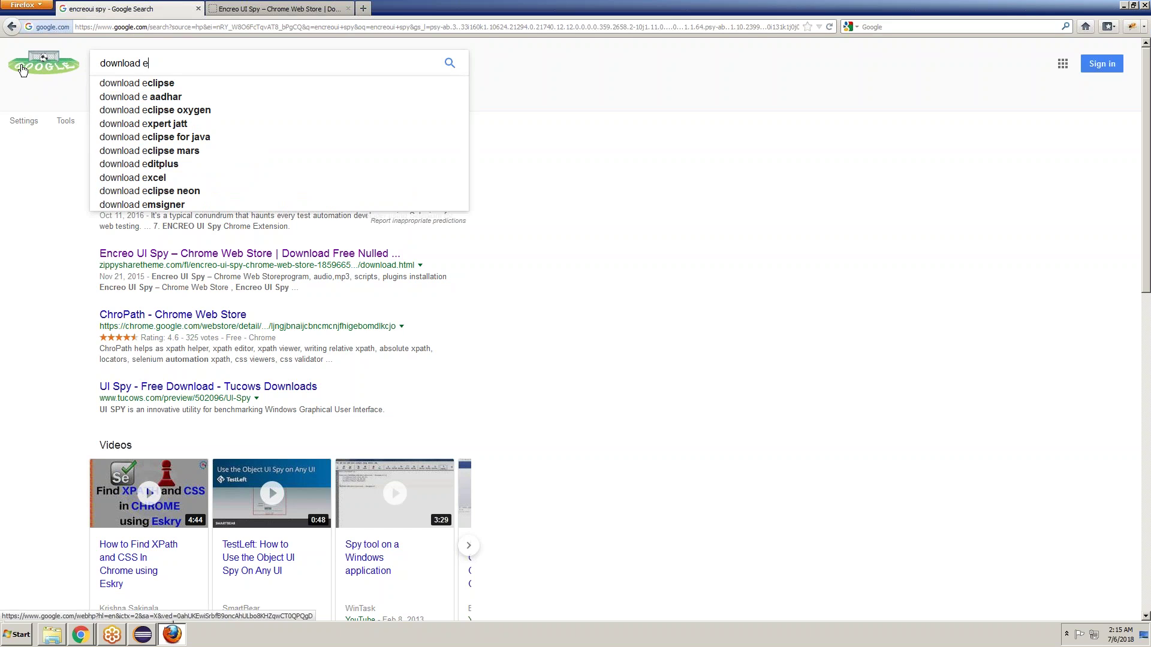
type("ncr")
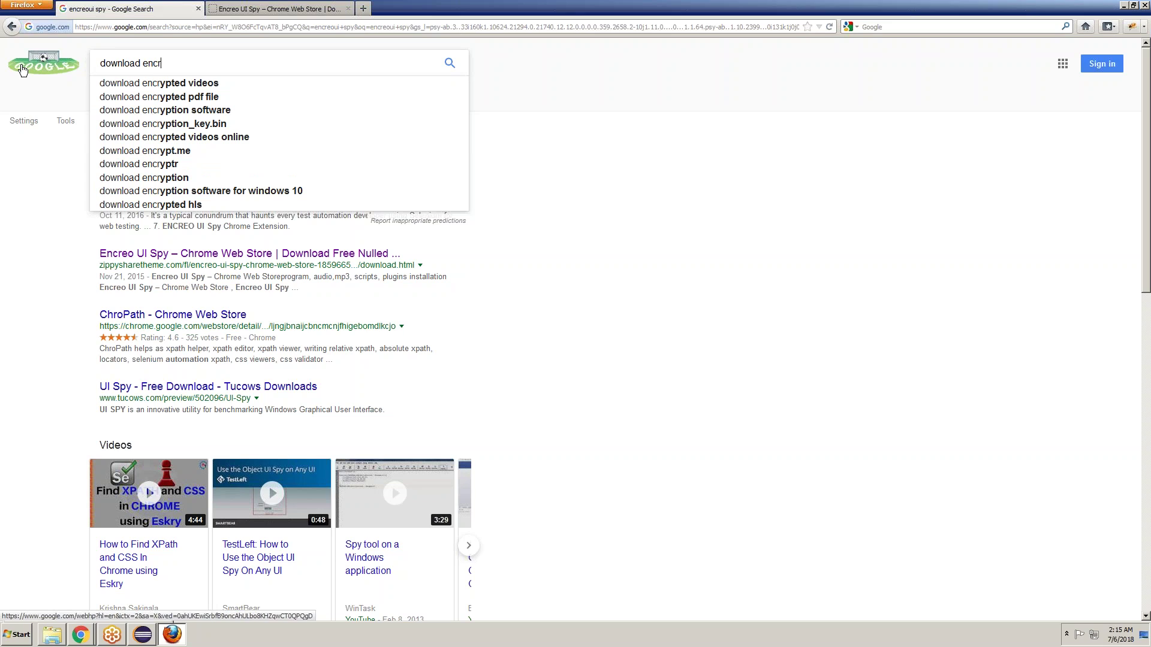
type("o ")
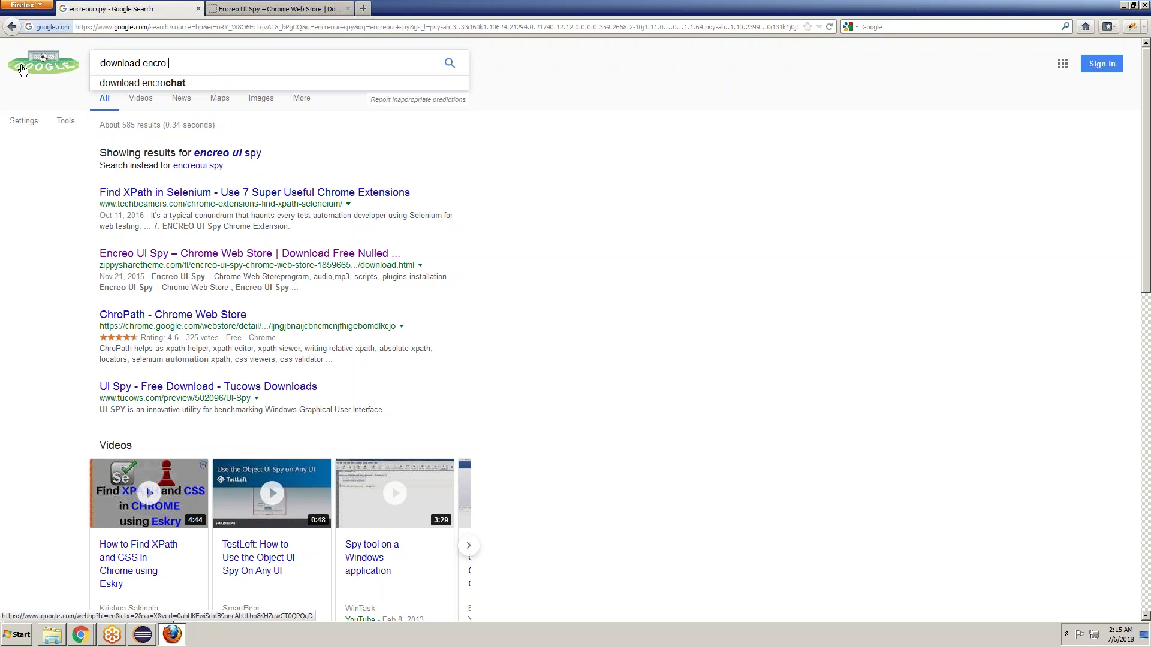
type("ui spy")
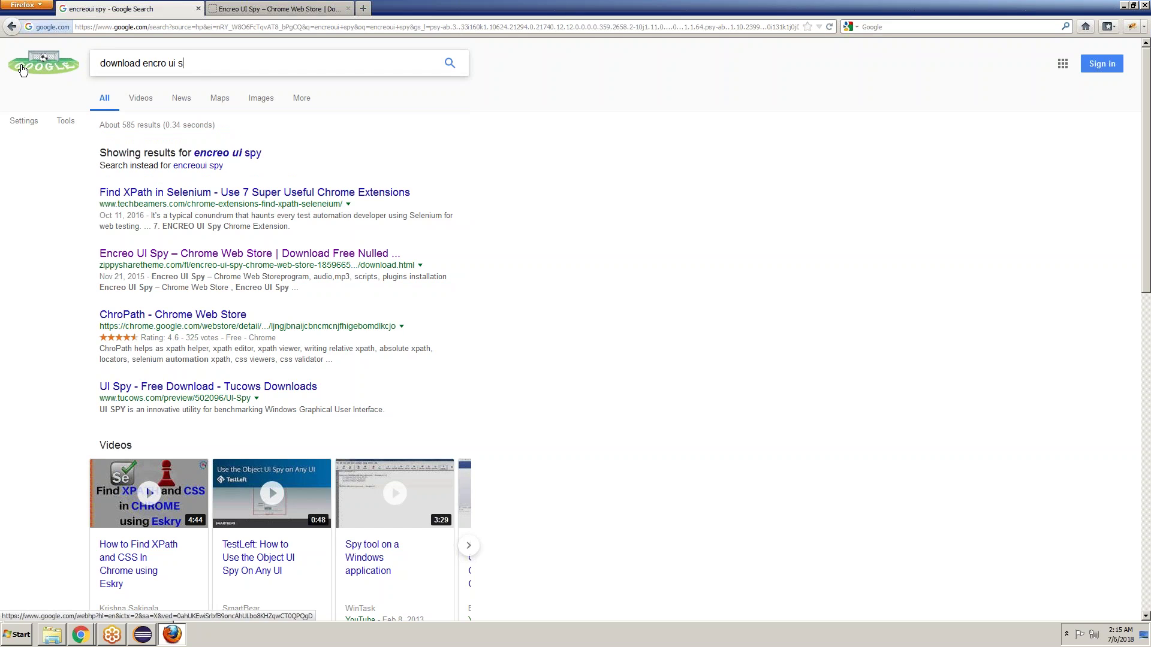
key("Return")
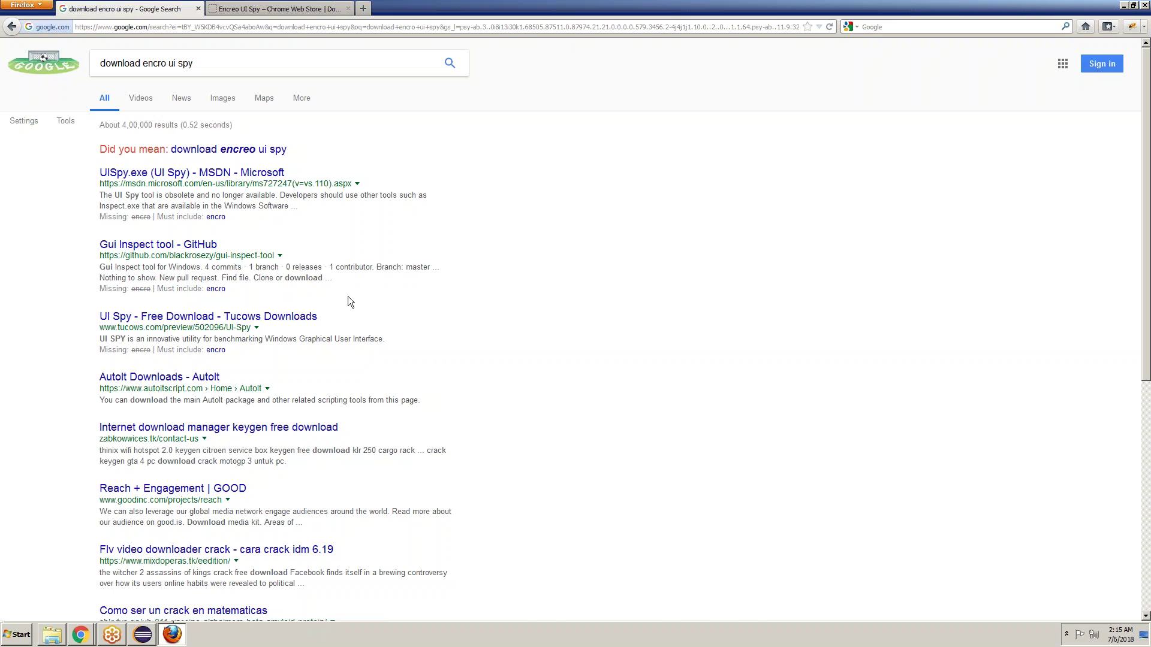
left_click(298, 9)
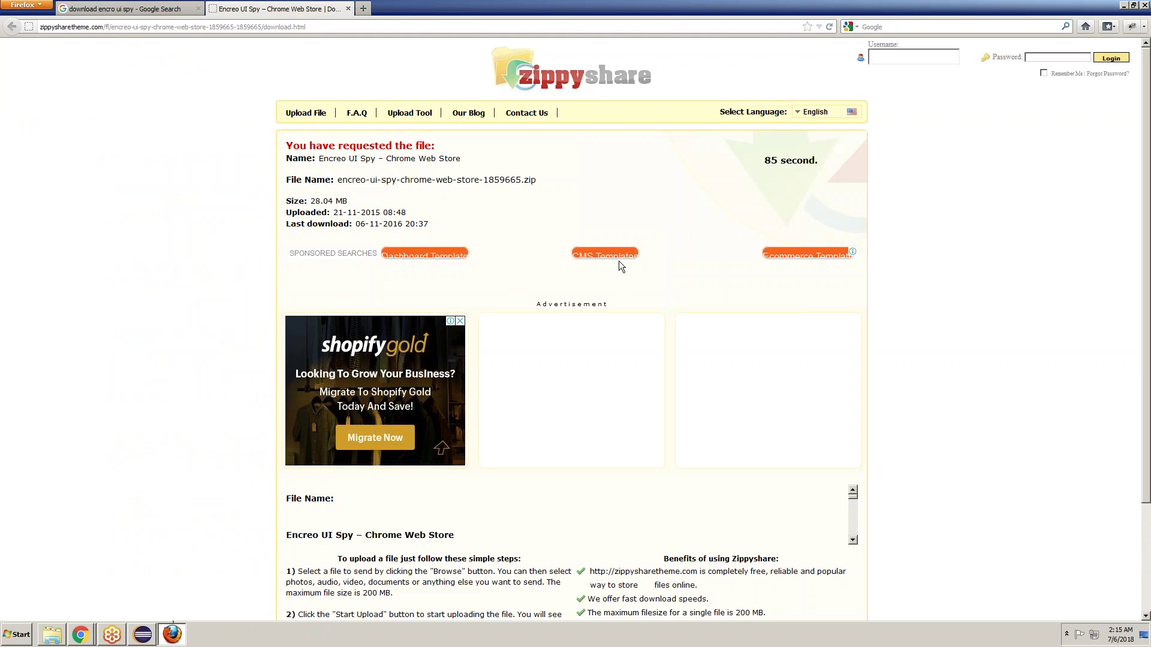
Step: Leave the Zippyshare countdown page, return to the Google results, and bring up Chrome
scroll(621, 264, "down", 4)
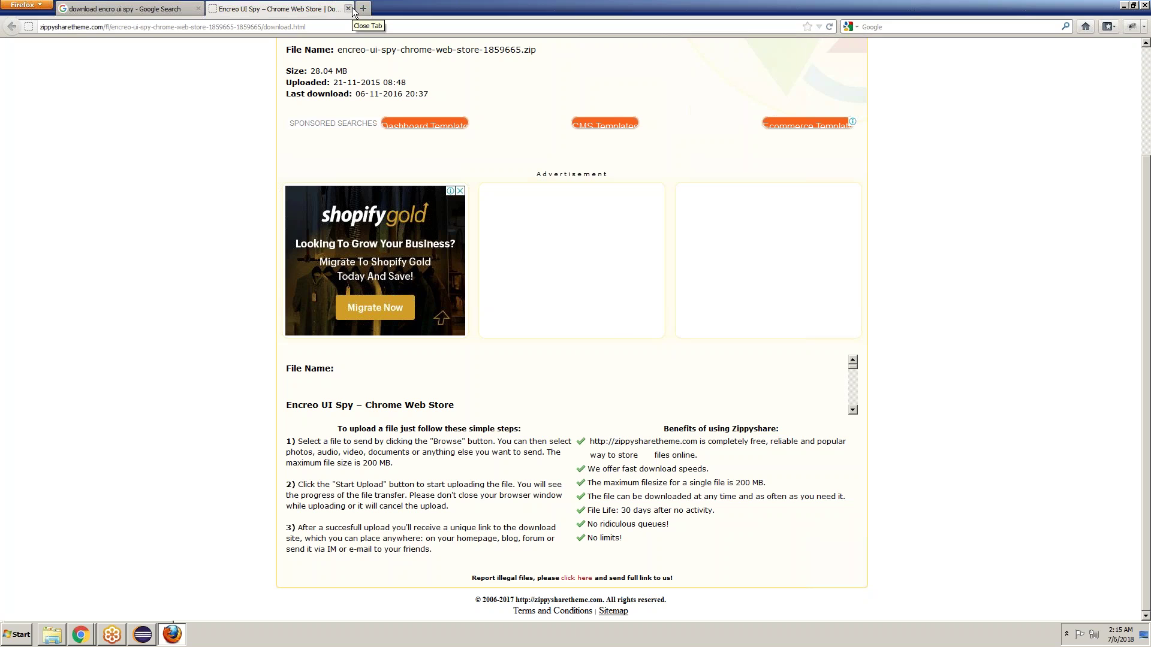
scroll(389, 43, "up", 4)
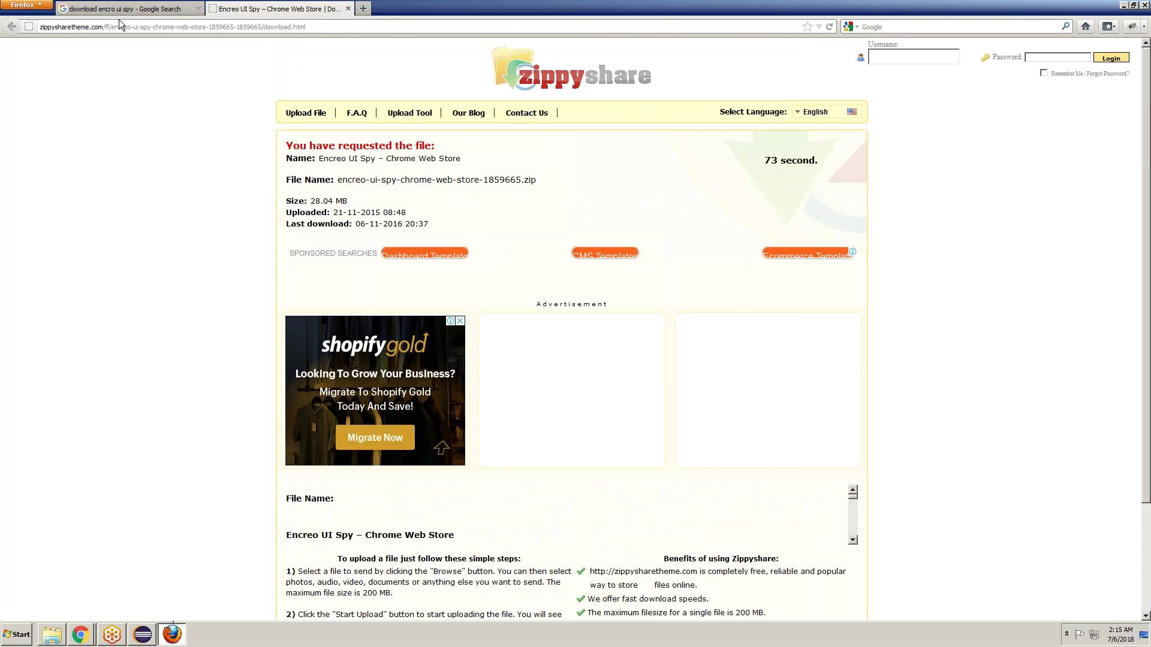
left_click(120, 9)
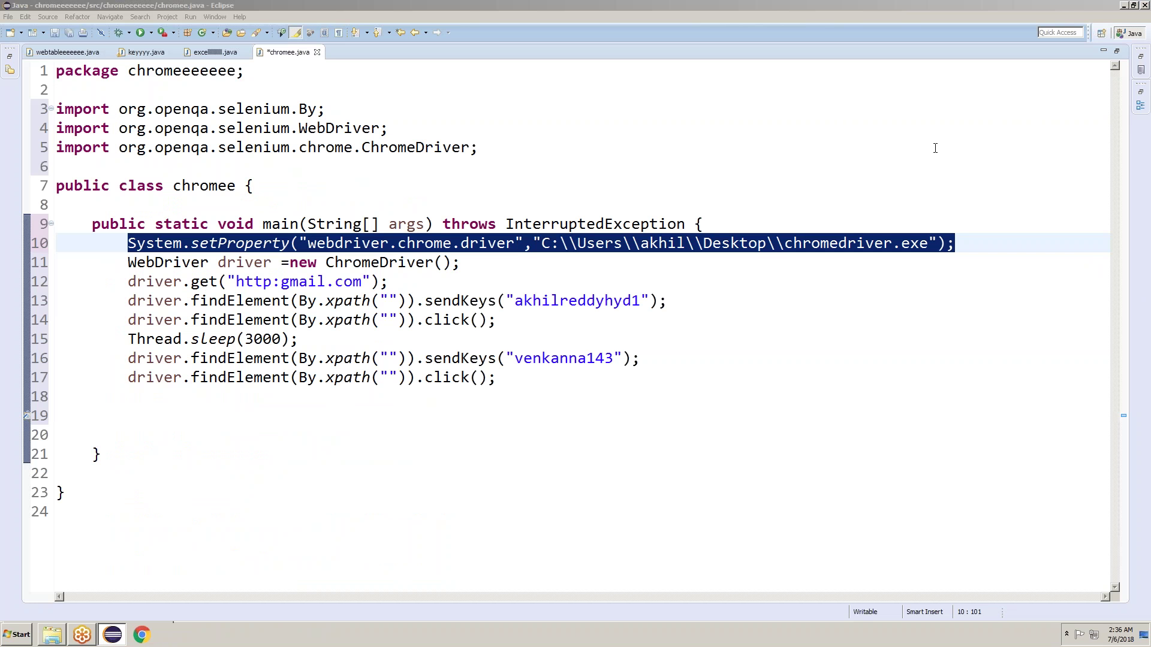
left_click(143, 637)
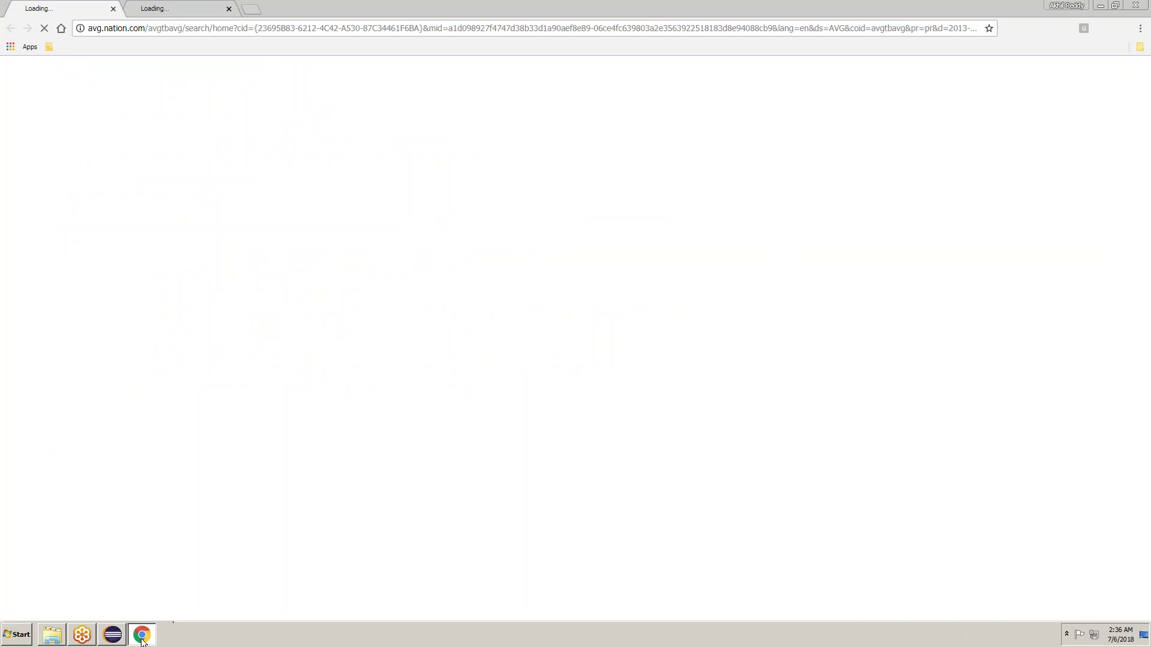
Step: Open google.com in Chrome, search 'eskry plugin for chrome', and open the Eskry Web Store listing
left_click(362, 32)
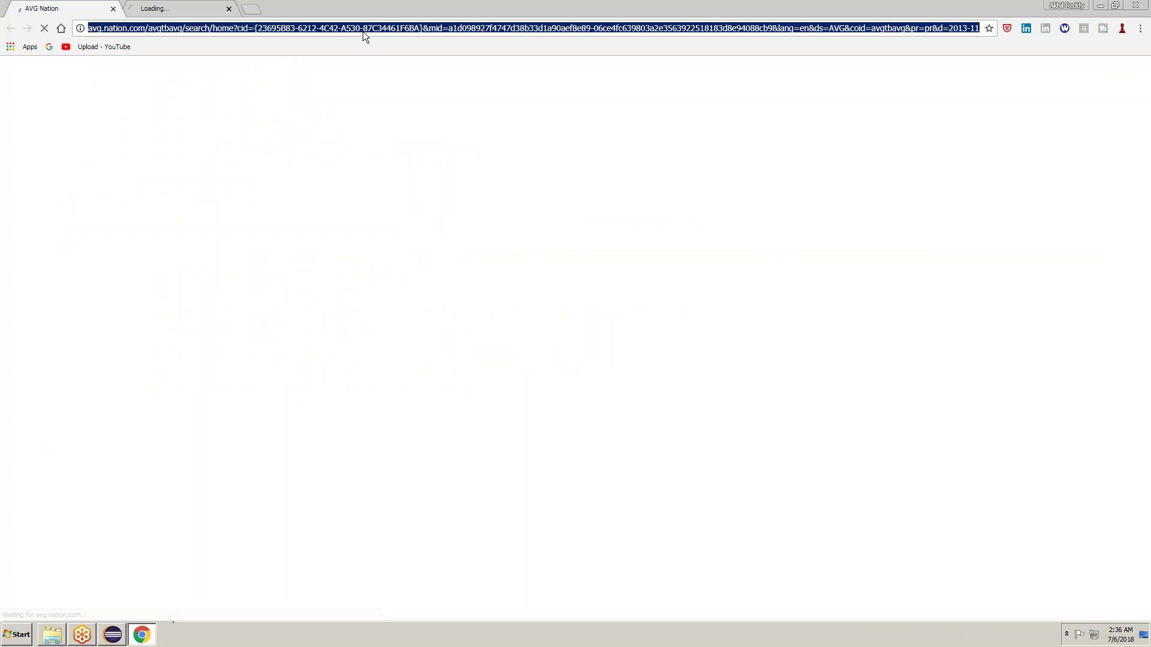
type("googl")
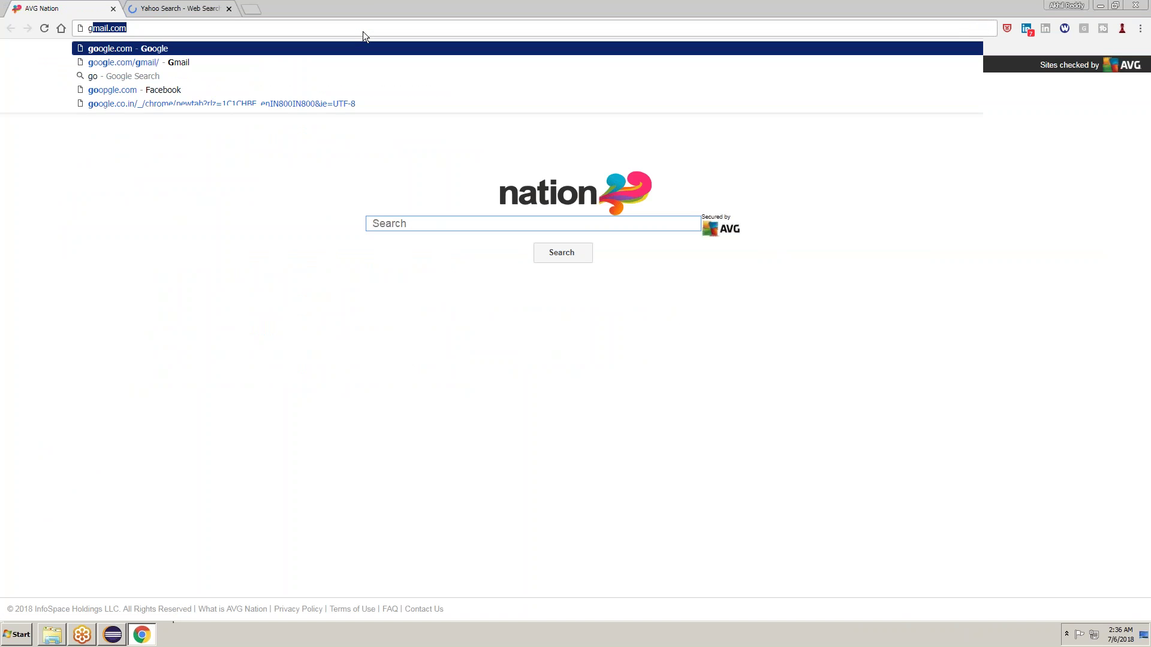
type("e.com")
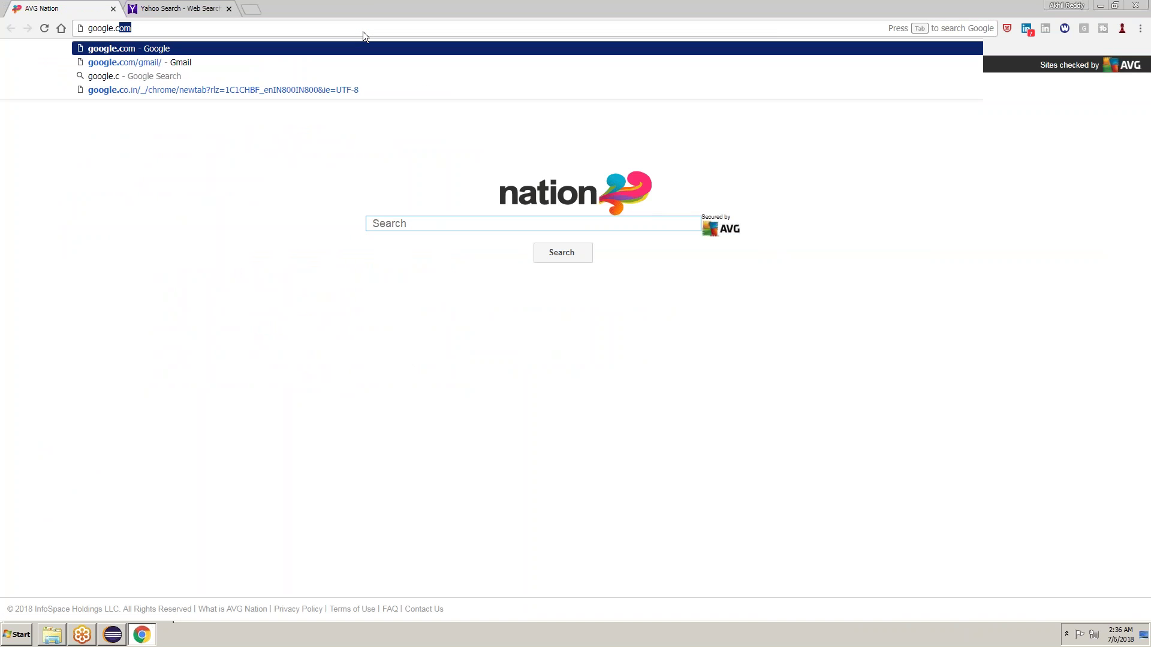
key("Return")
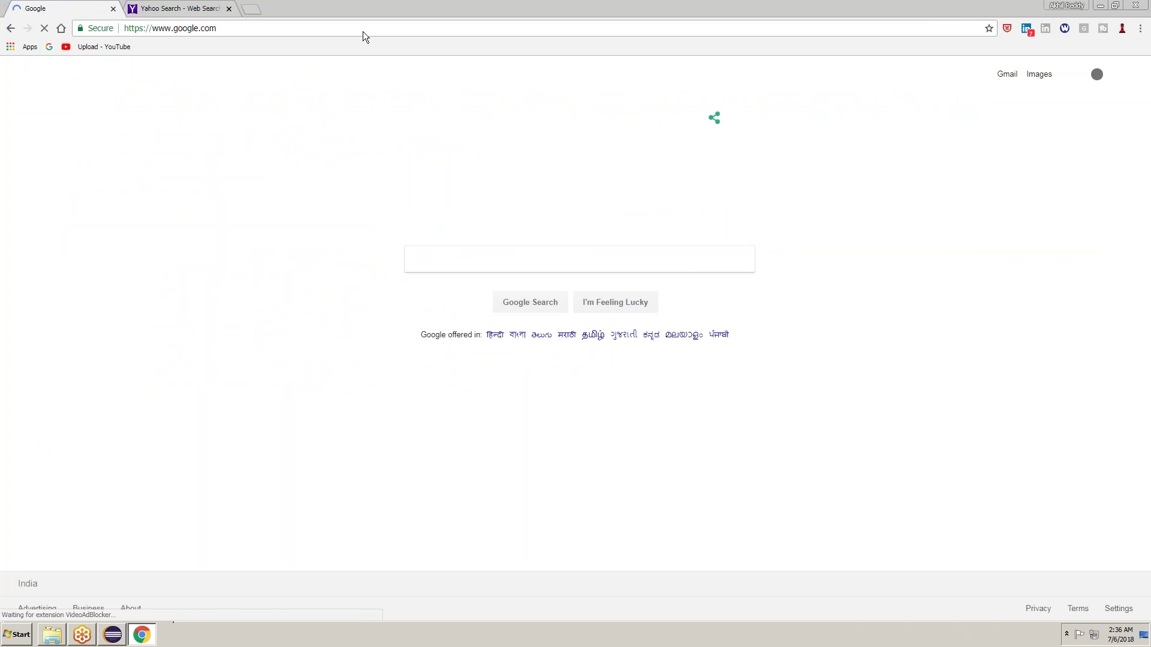
type("es")
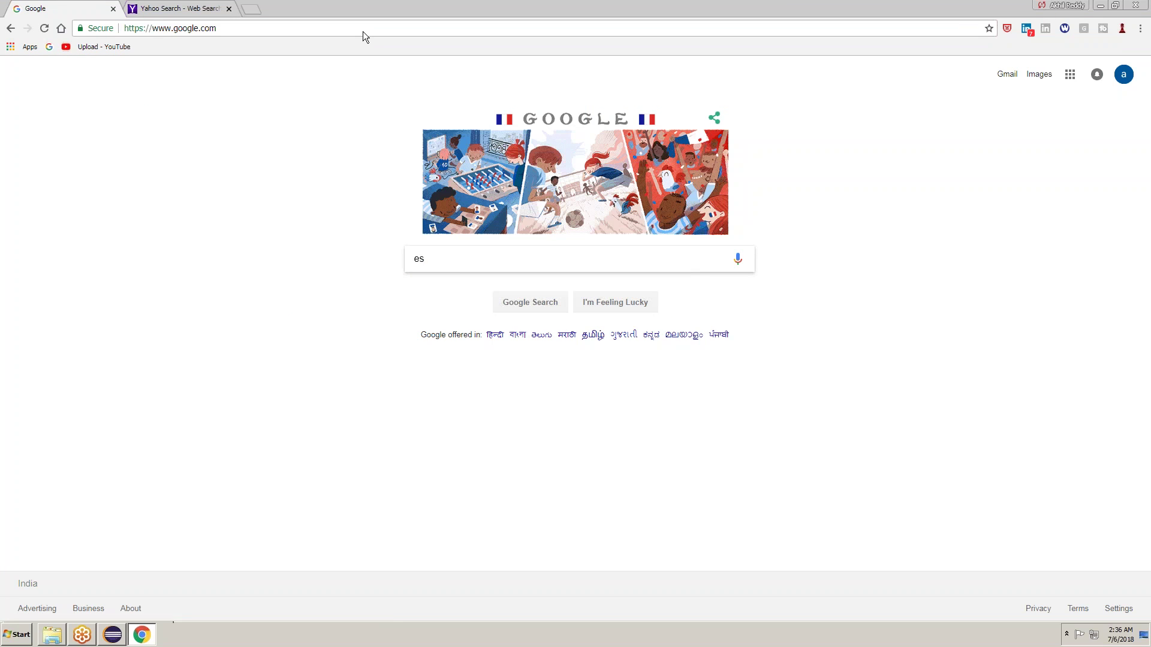
type("kr")
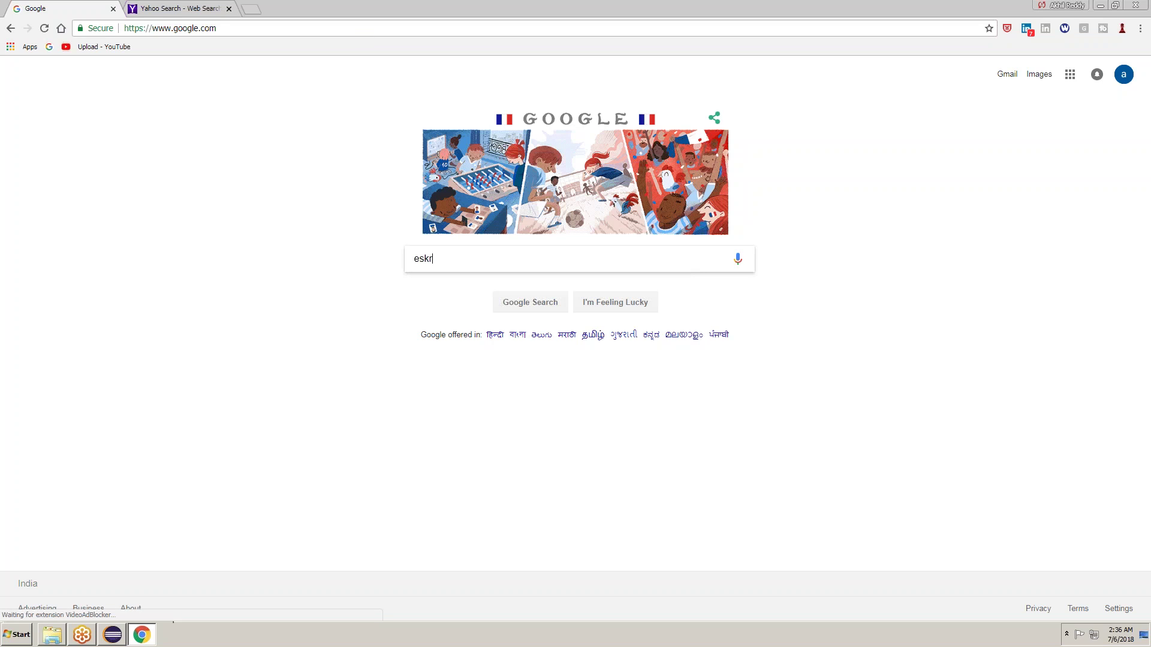
type("y plu")
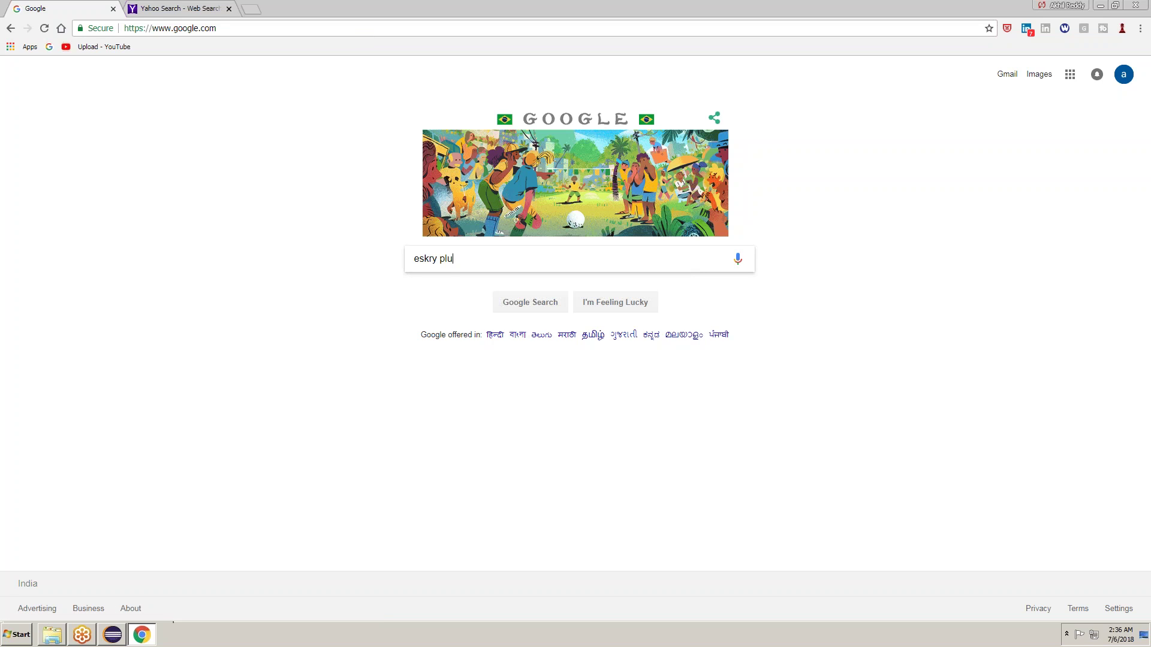
type("gin foe")
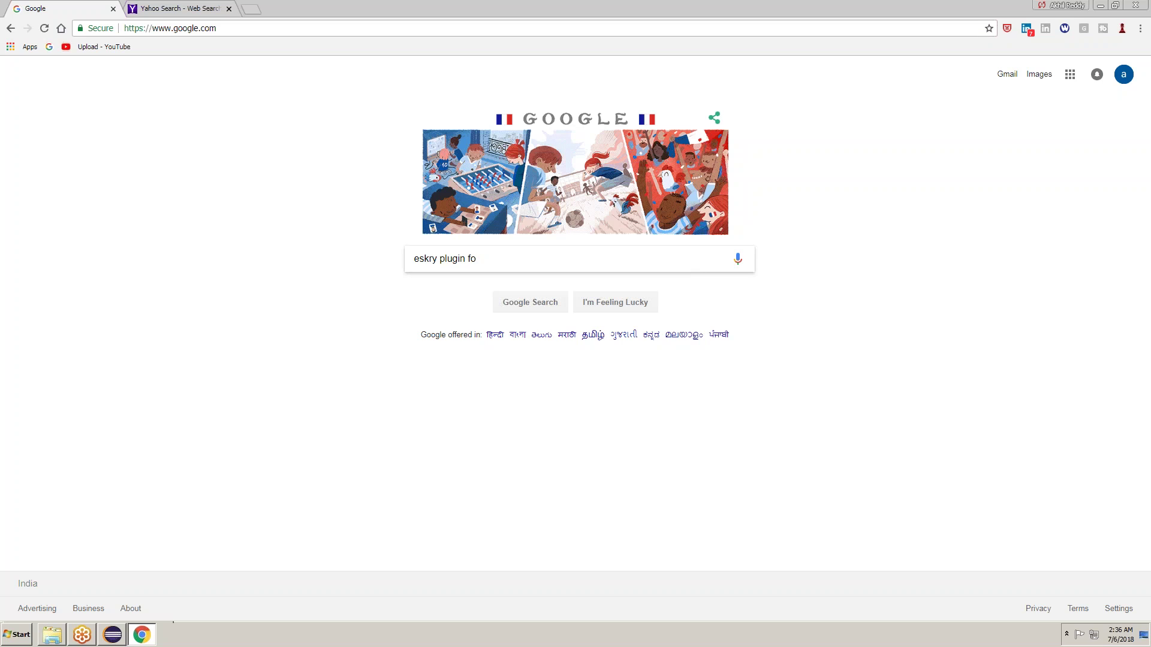
type("chrome")
key("Return")
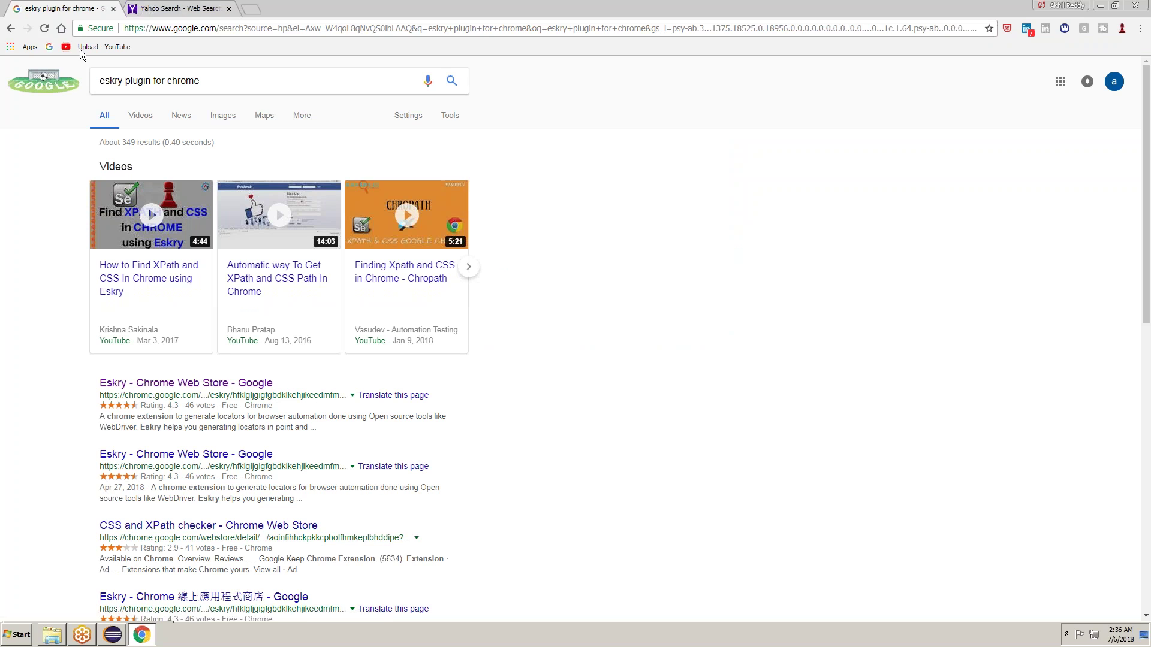
left_click(195, 386)
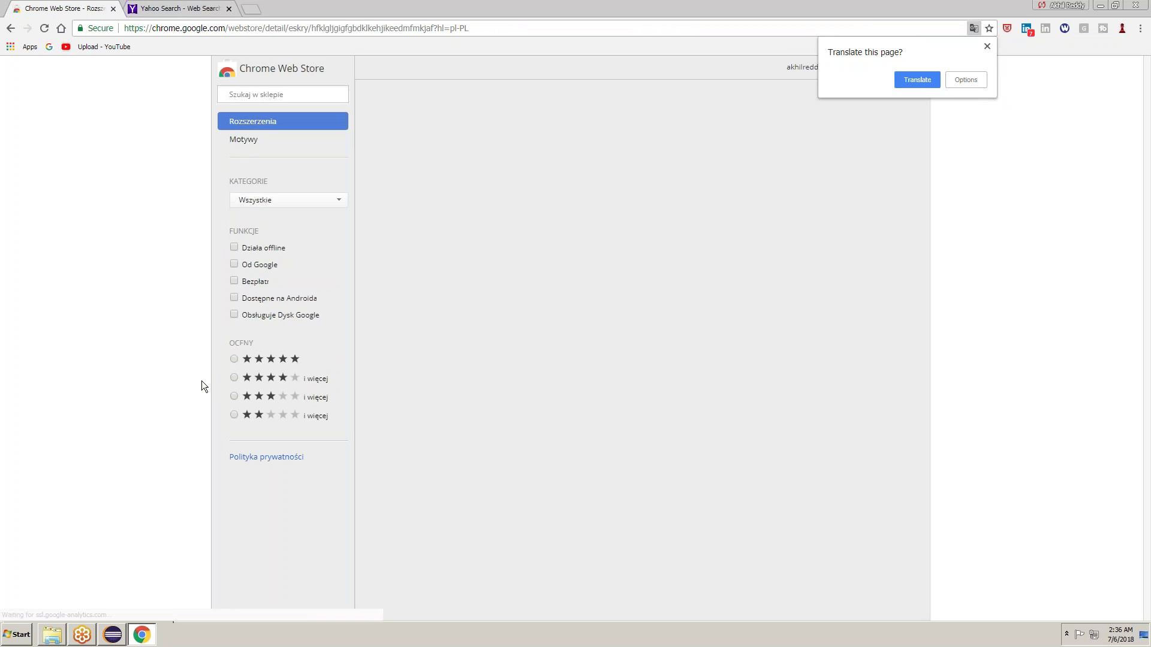
Step: Try translating the Polish Eskry store listing into English
left_click(931, 79)
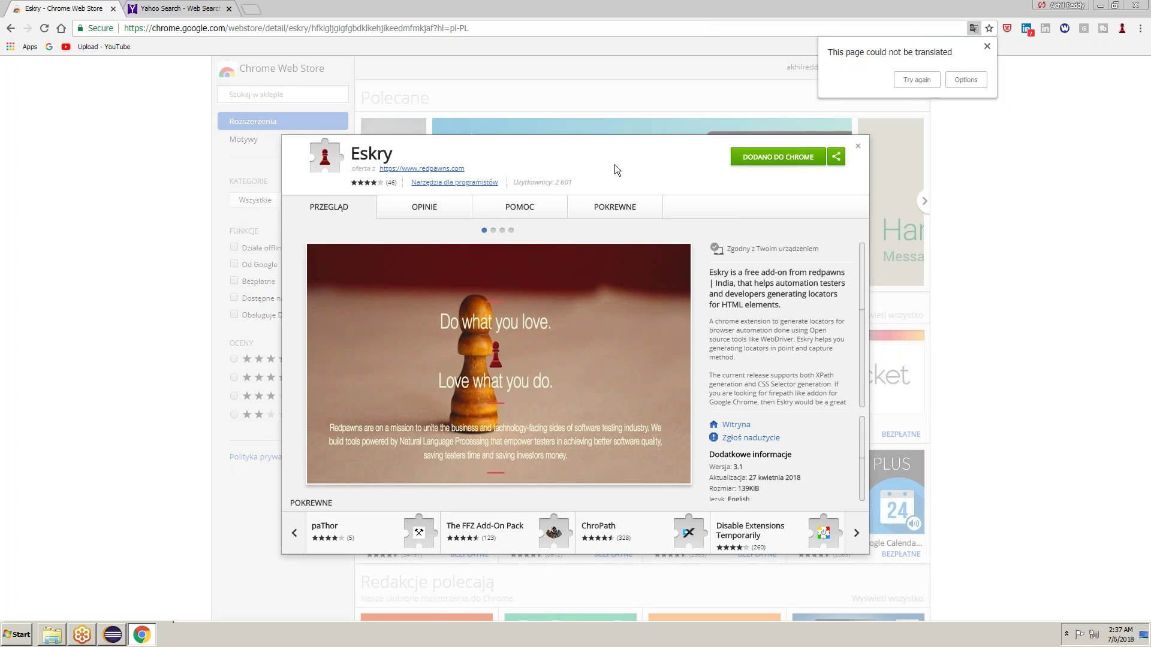
left_click(771, 157)
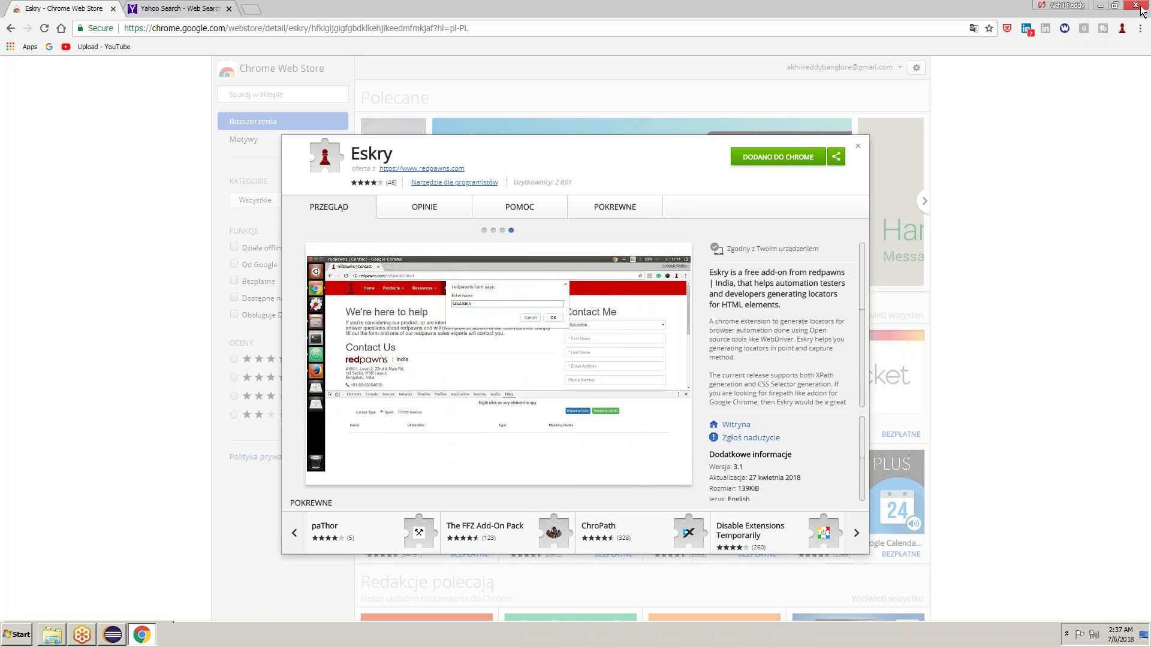
Step: Open gmail.com, close the Yahoo Search tab, and sign out of the Gmail account
left_click(481, 30)
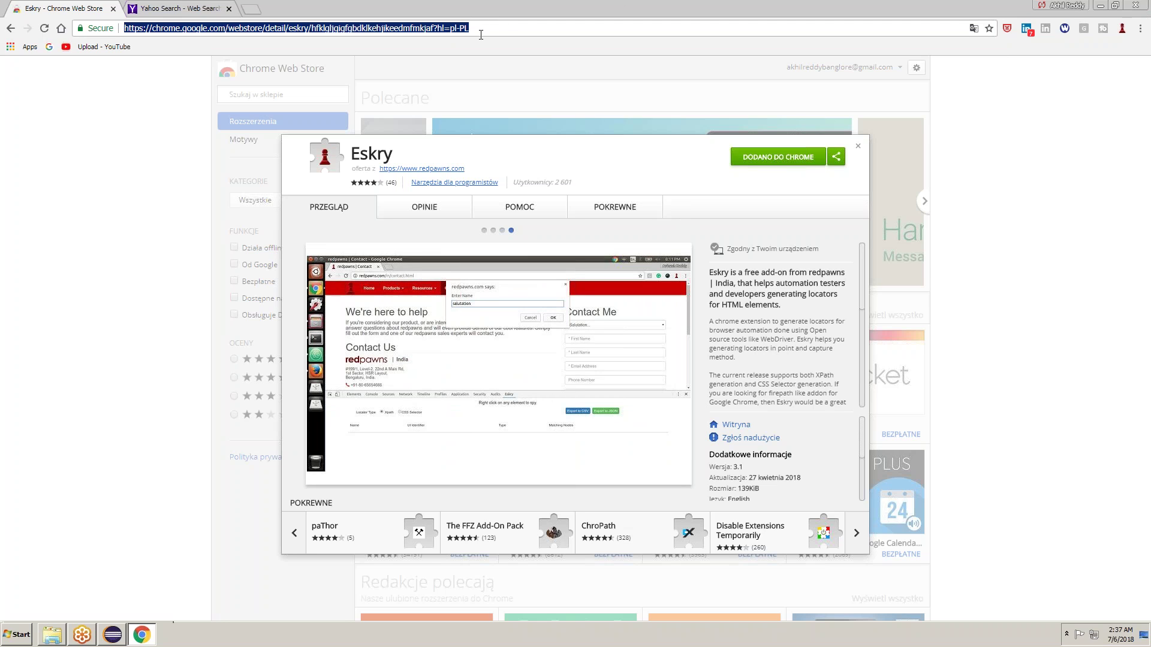
type("gma")
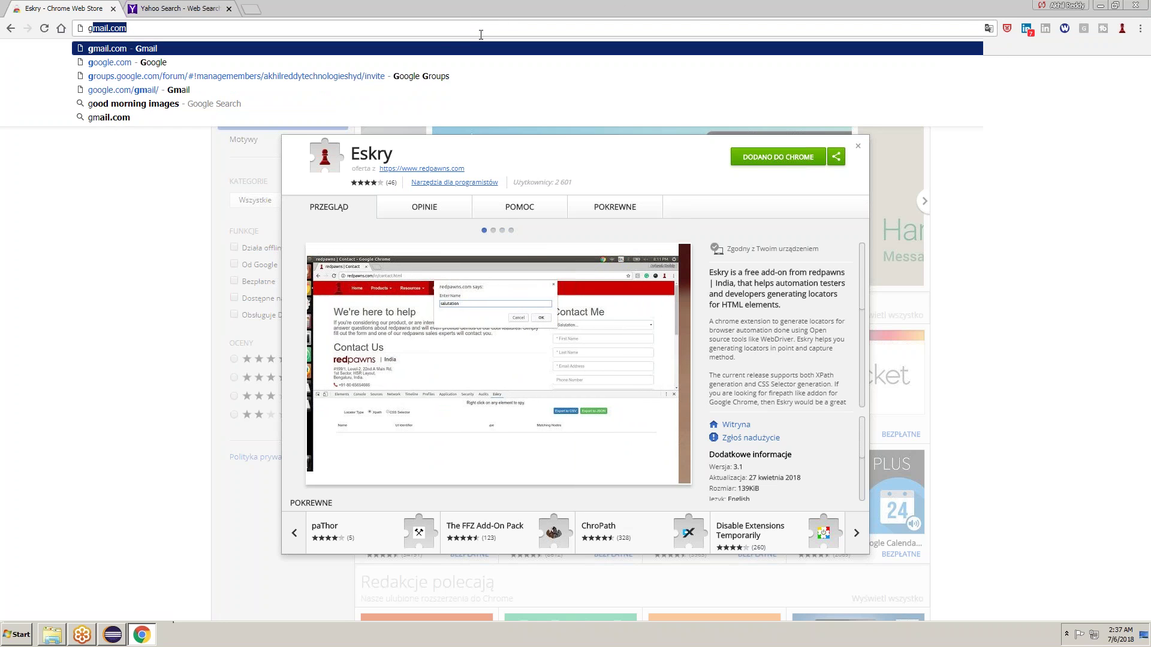
type("il.com")
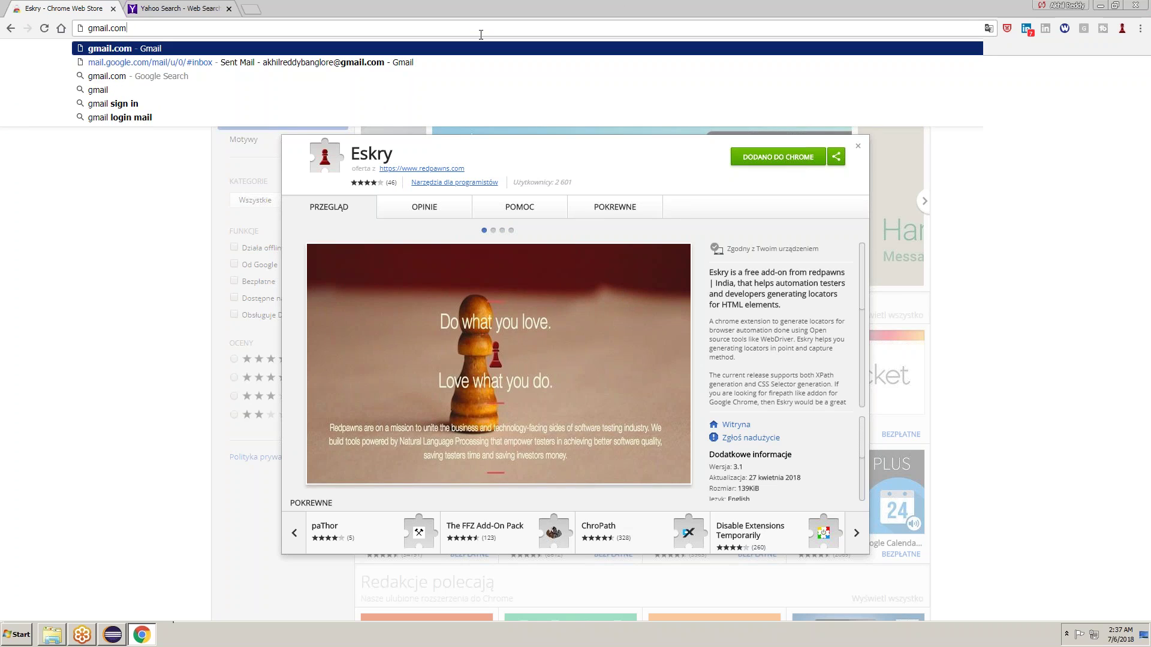
key("Return")
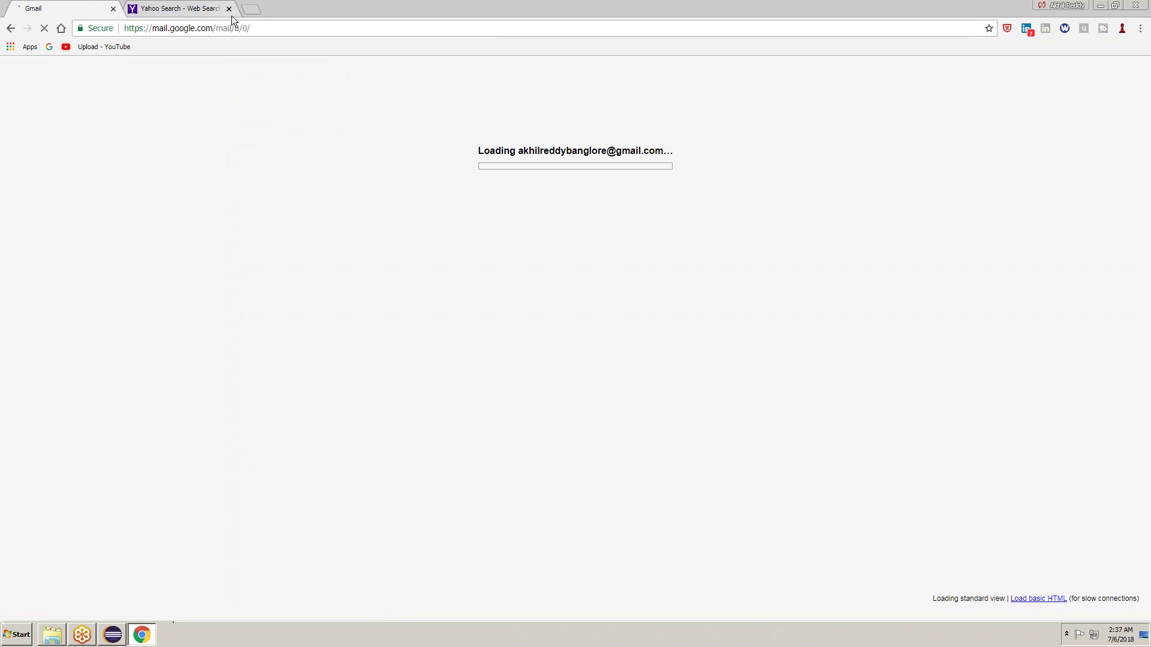
left_click(229, 9)
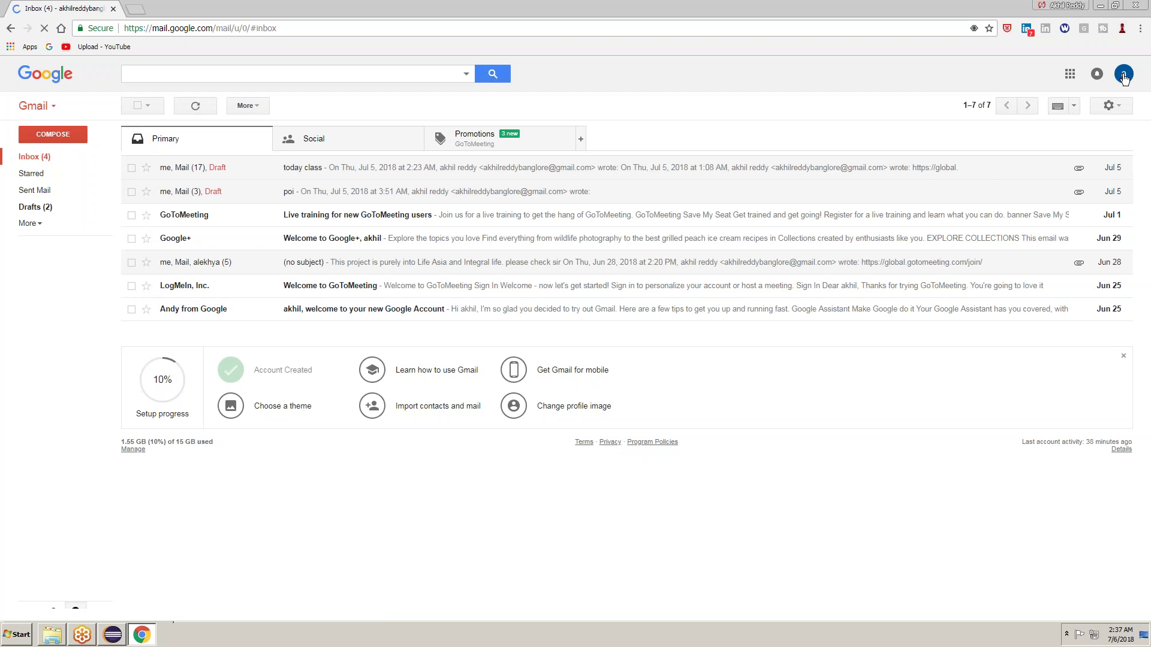
left_click(1123, 74)
left_click(1099, 318)
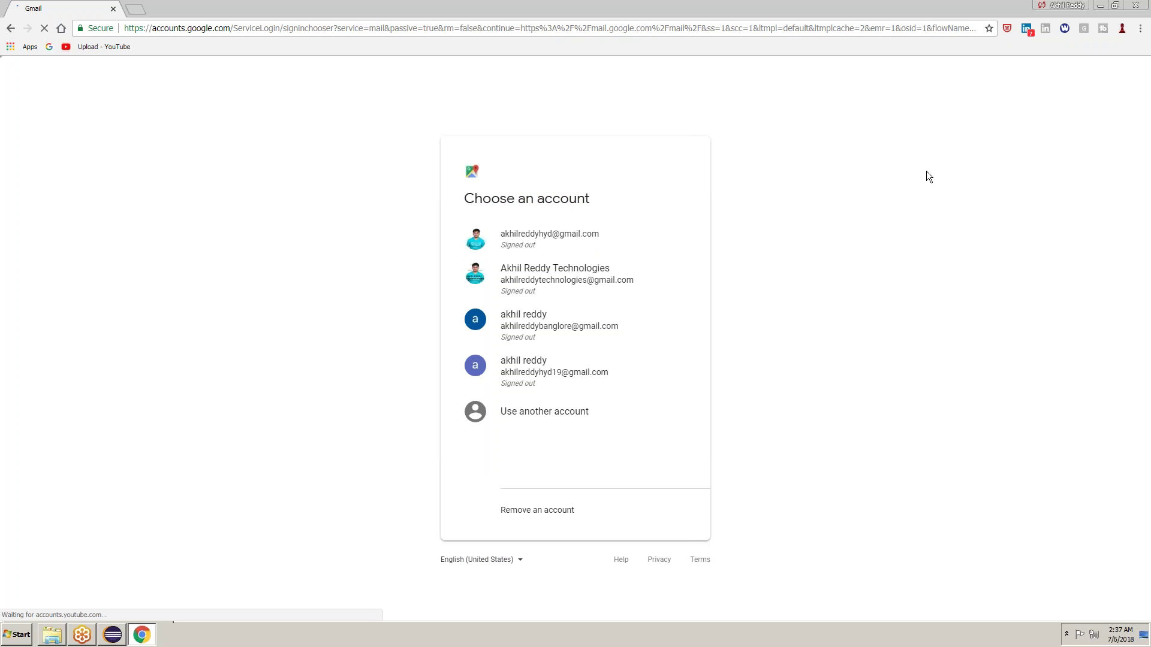
Step: Choose another account, delete the prefilled email address, and reload the sign-in page
left_click(577, 412)
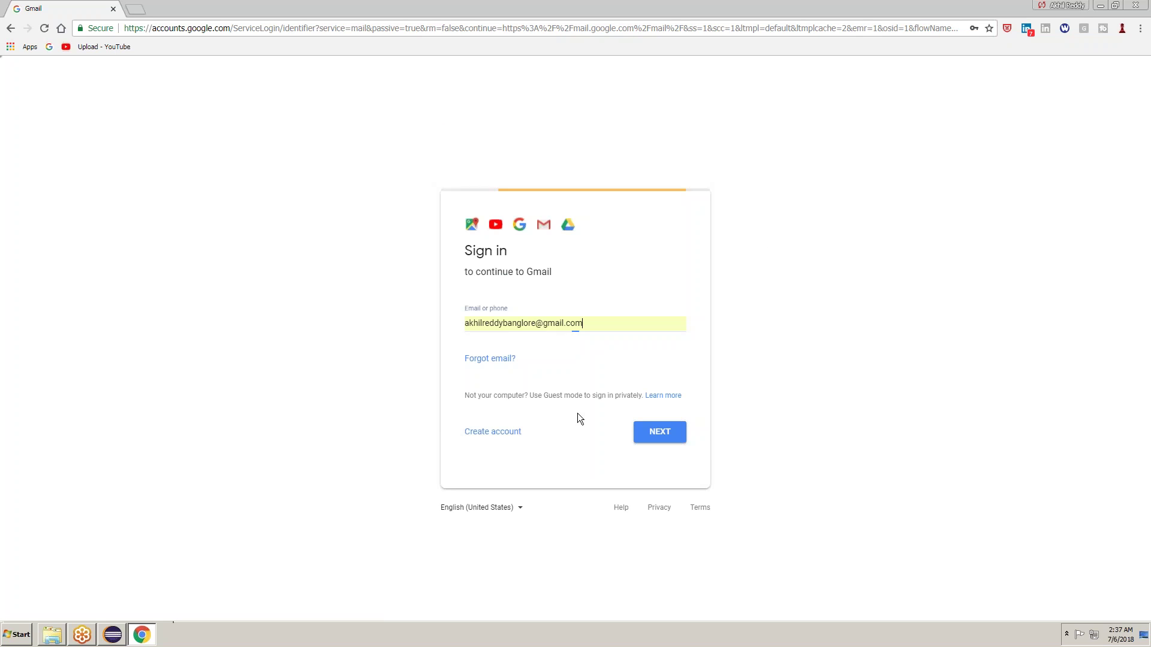
left_click_drag(613, 324, 442, 331)
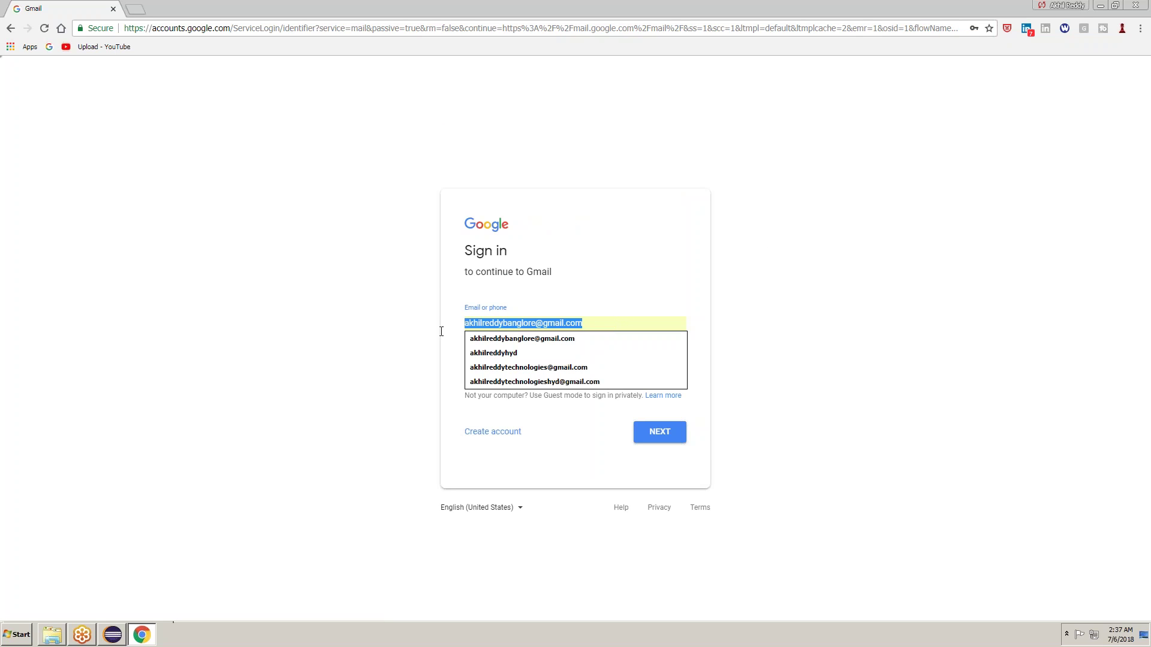
key("BackSpace")
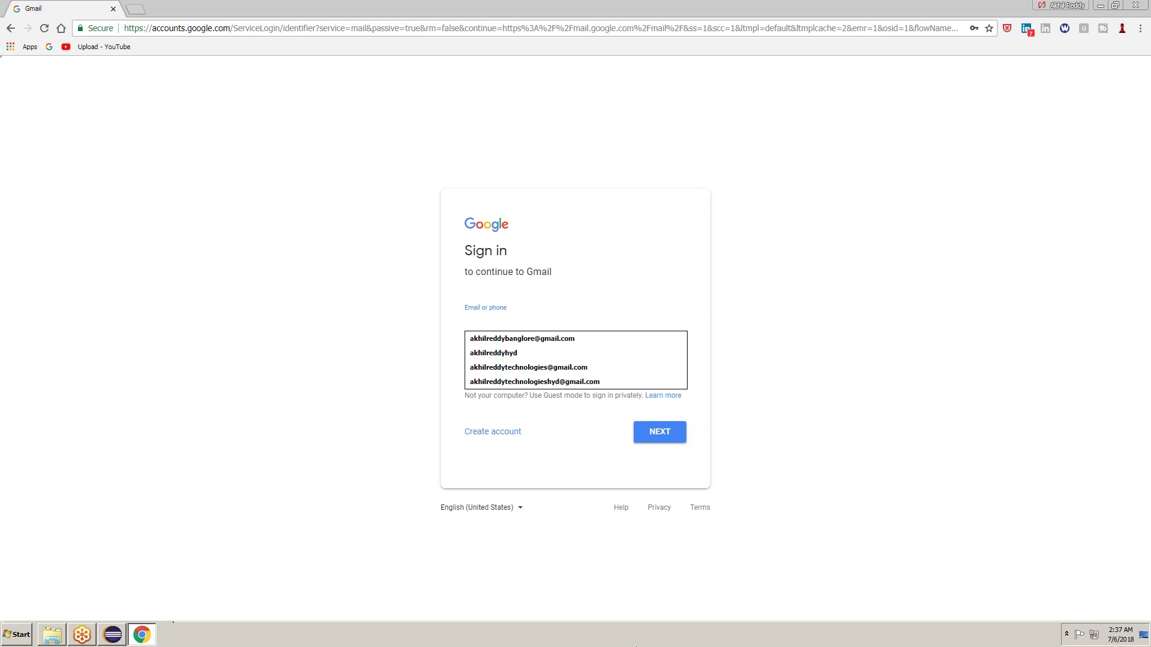
left_click(575, 442)
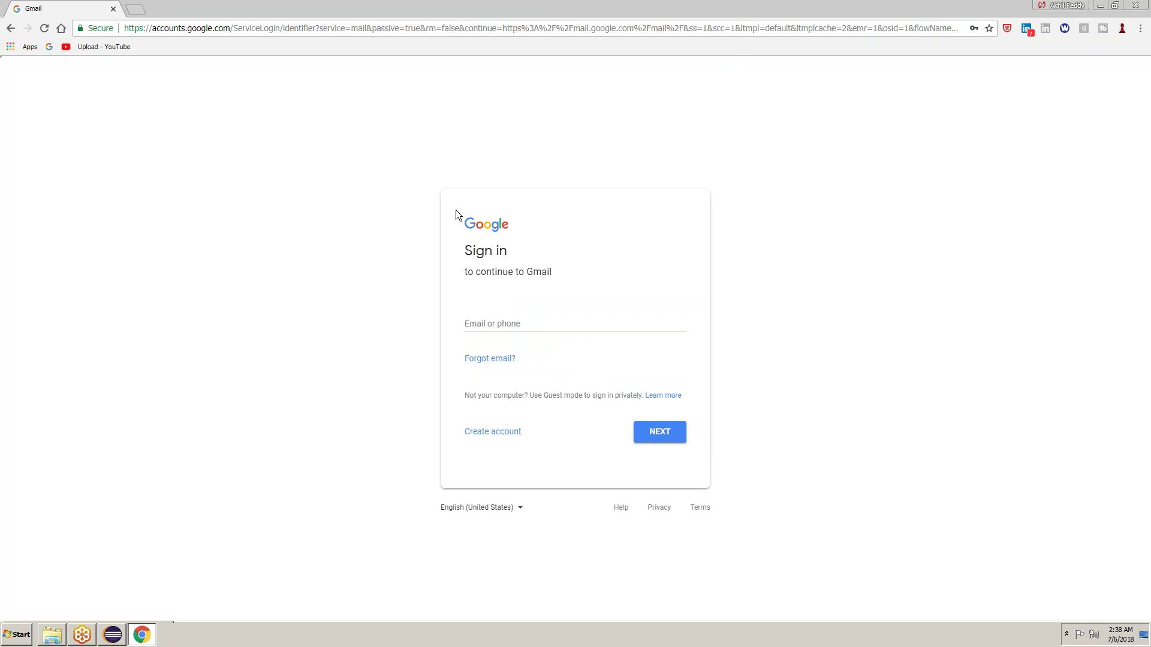
left_click(45, 29)
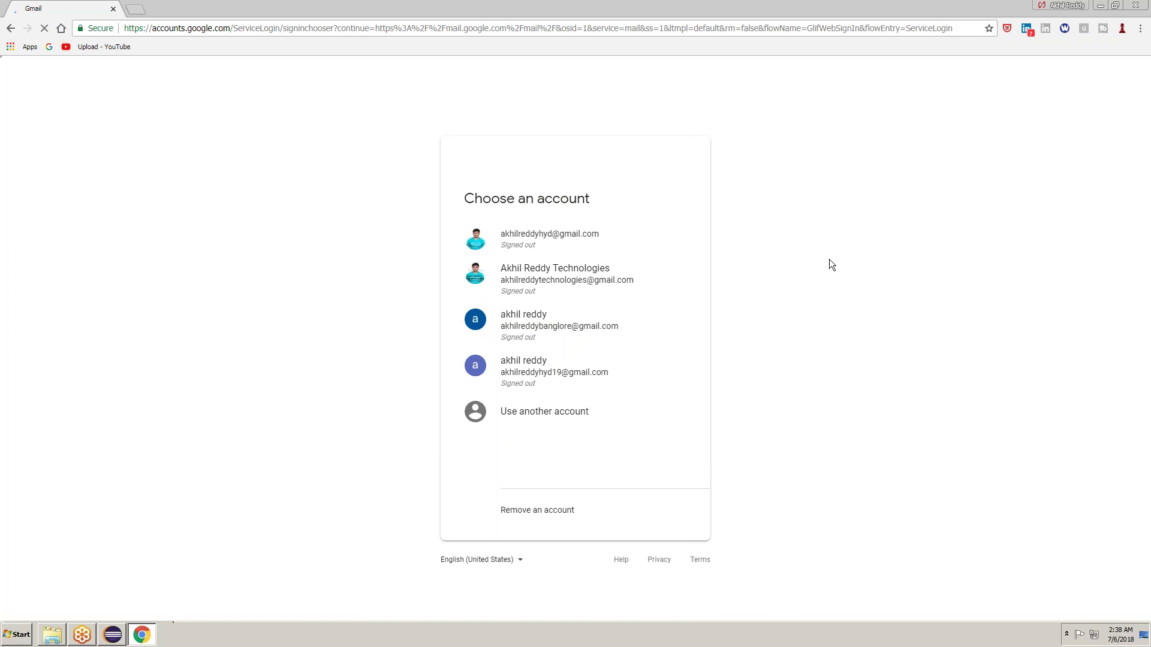
Step: Choose another account again, clear the prefilled email, and dismiss the autofill suggestions
left_click(547, 412)
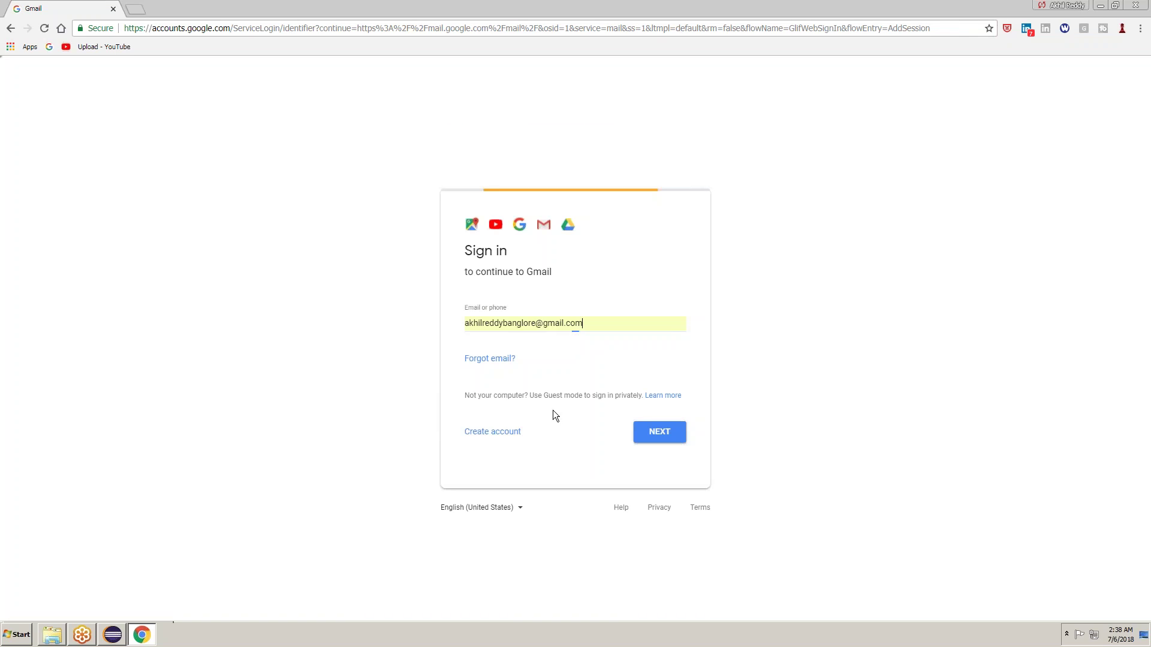
left_click_drag(594, 324, 389, 324)
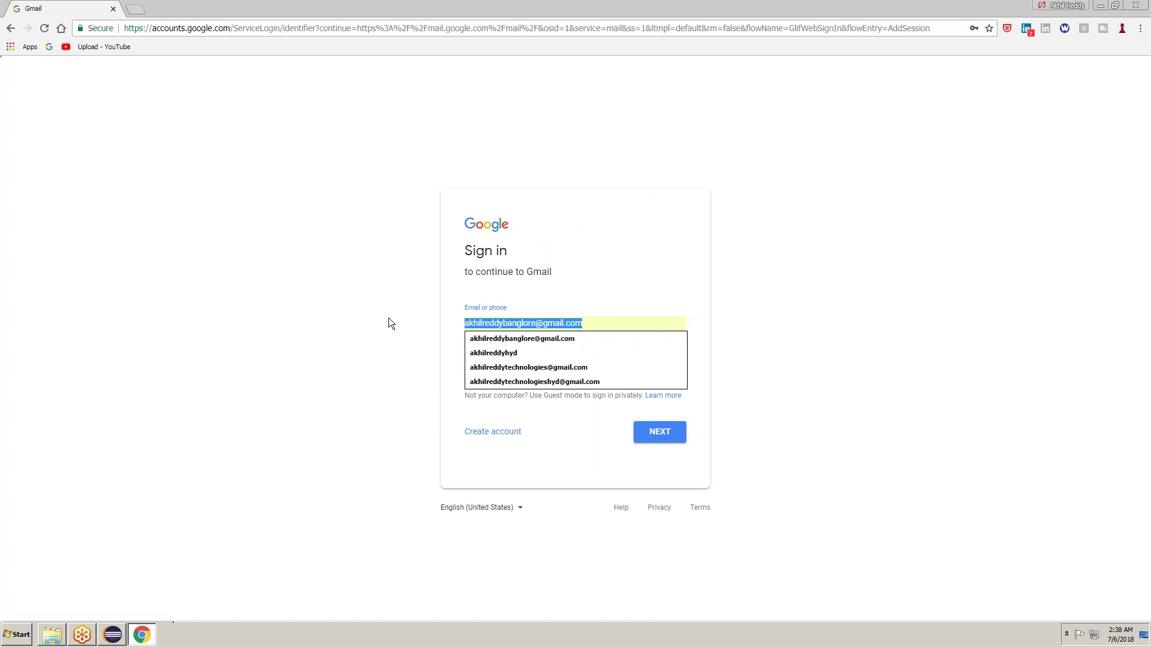
key("BackSpace")
left_click(1099, 91)
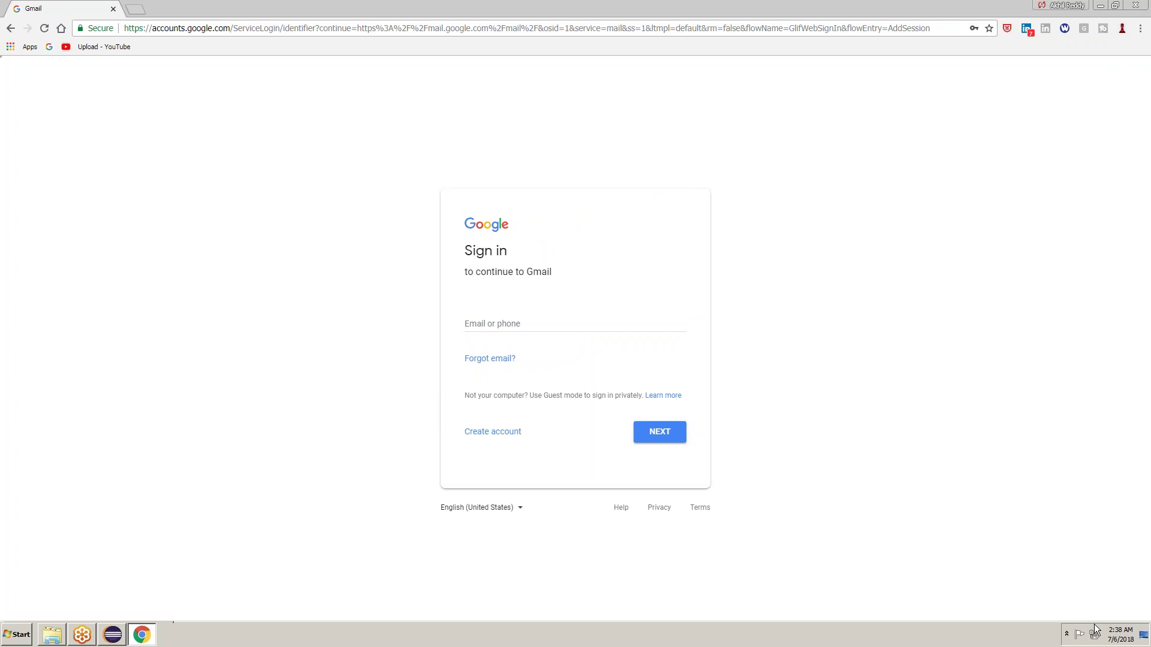
left_click(1067, 634)
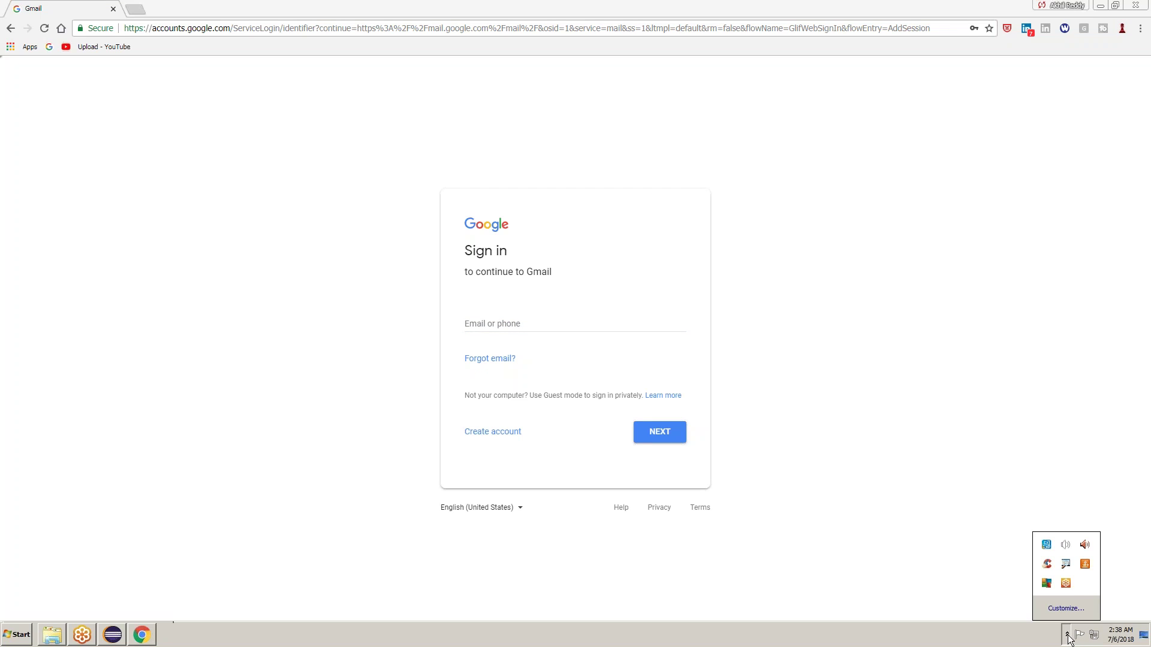
Step: Annotate the Chrome extension icons on screen and view the Eskry usage tip
right_click(1066, 563)
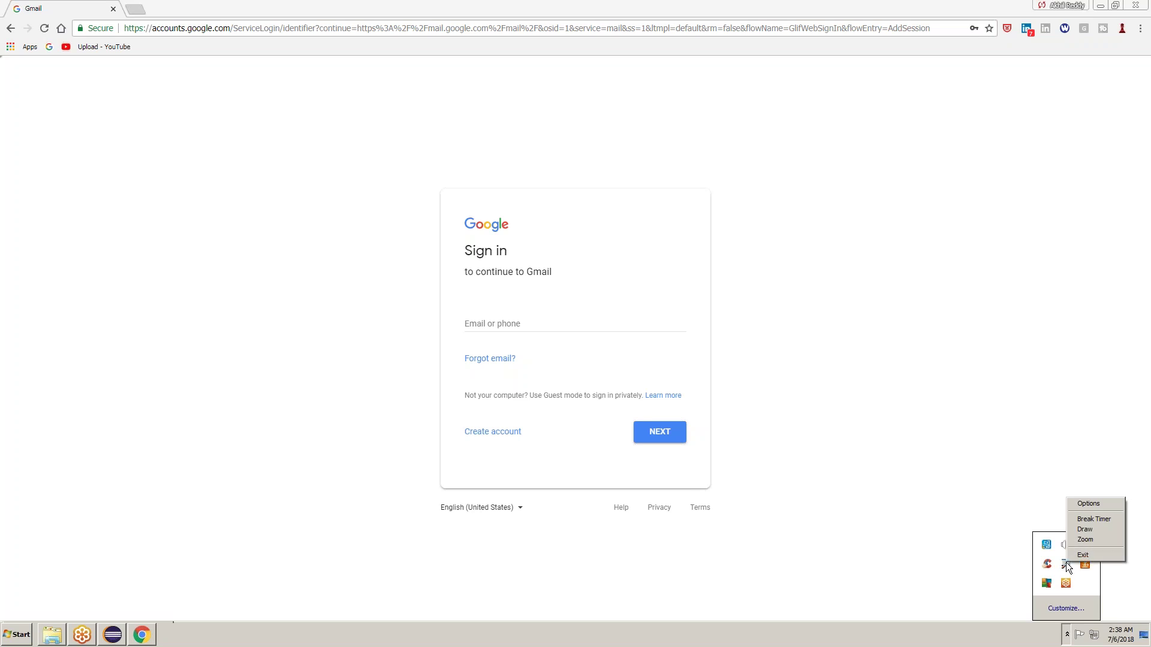
left_click(1087, 530)
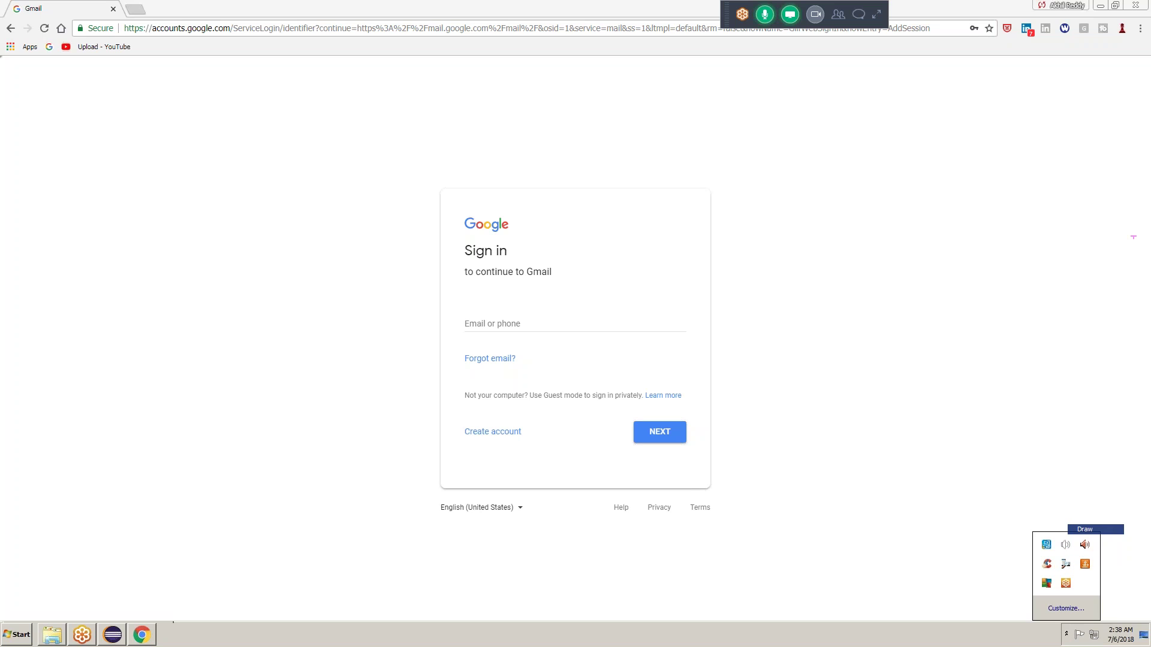
mouse_move(1133, 17)
left_mouse_down()
mouse_move(1097, 34)
mouse_move(1149, 31)
mouse_move(778, 235)
left_mouse_up()
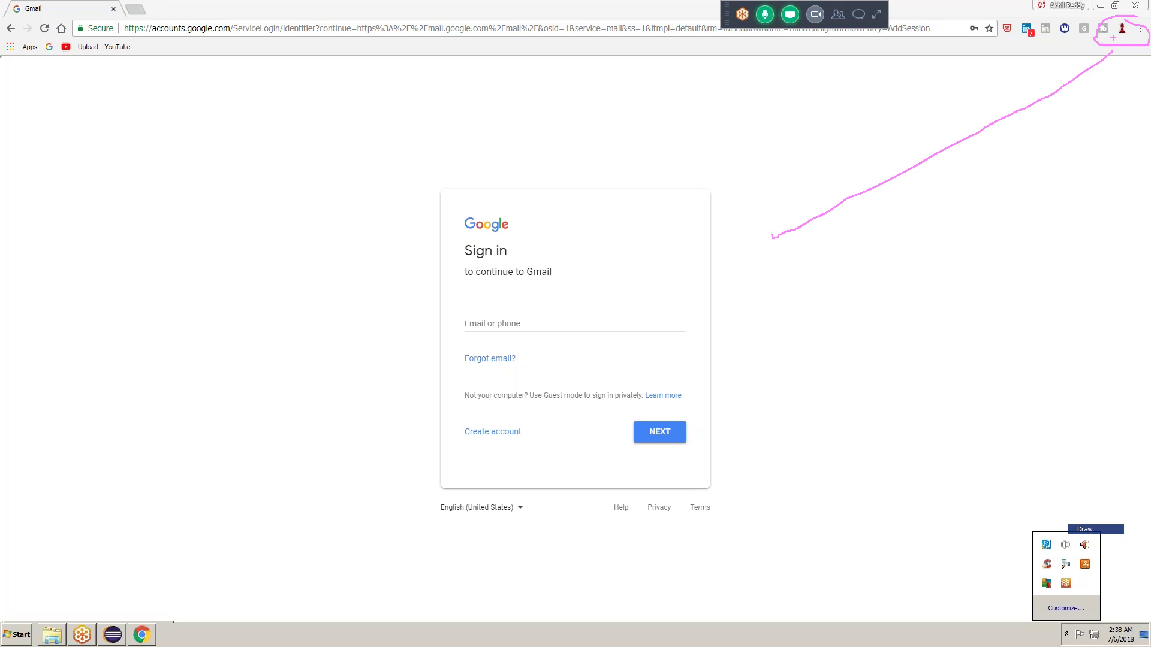
mouse_move(1116, 37)
left_mouse_down()
mouse_move(1092, 41)
mouse_move(1130, 47)
left_mouse_up()
key("Escape")
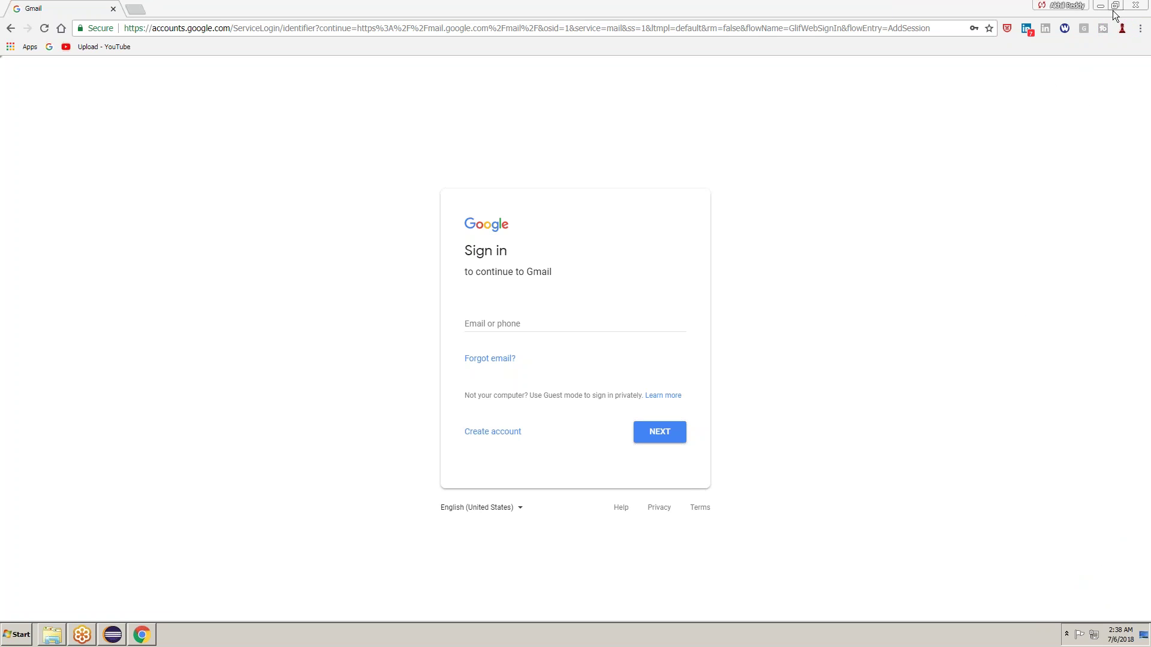
left_click(1124, 31)
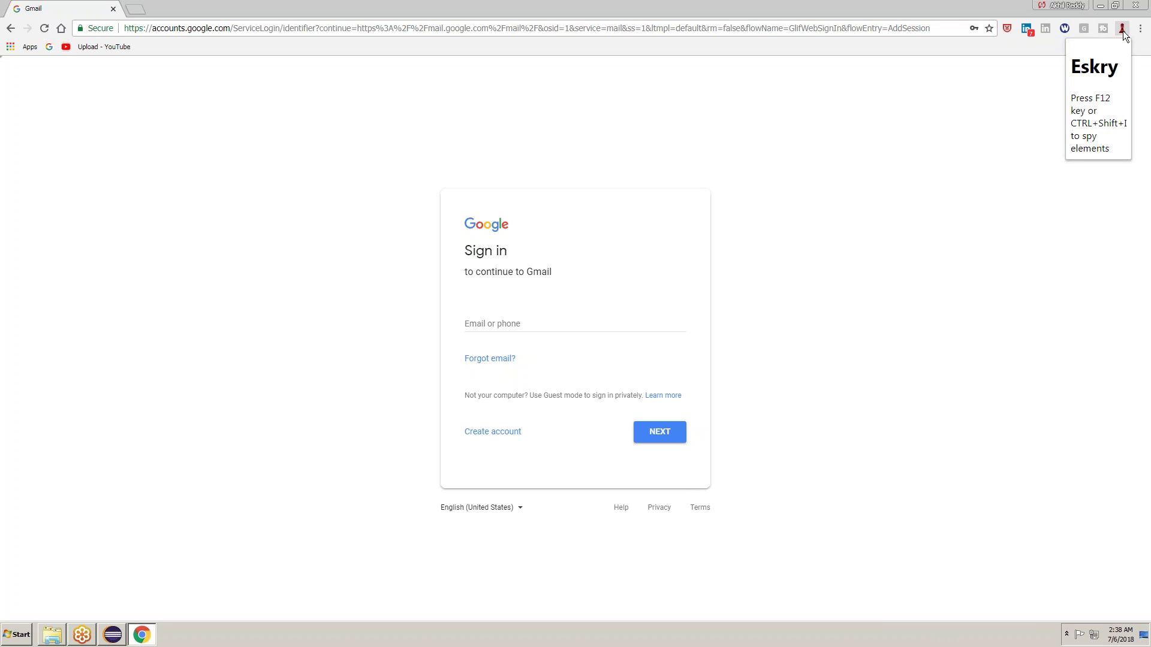
left_click(633, 173)
Step: Open DevTools on the sign-in page with Inspect and switch to the Eskry panel
right_click(116, 219)
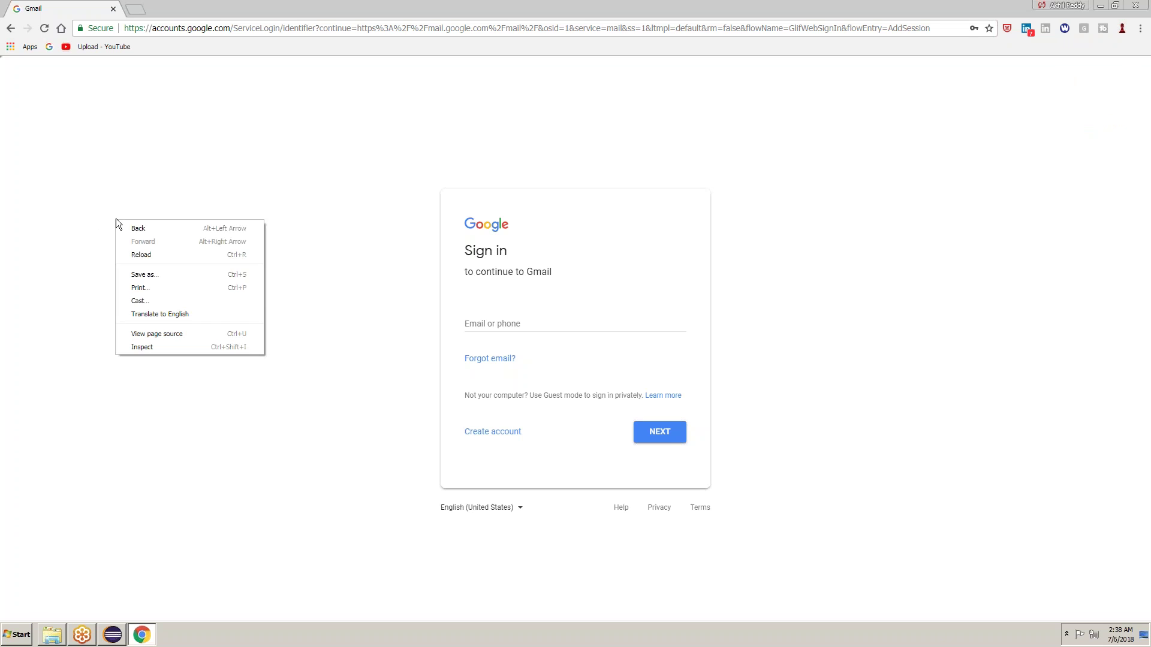
left_click(156, 347)
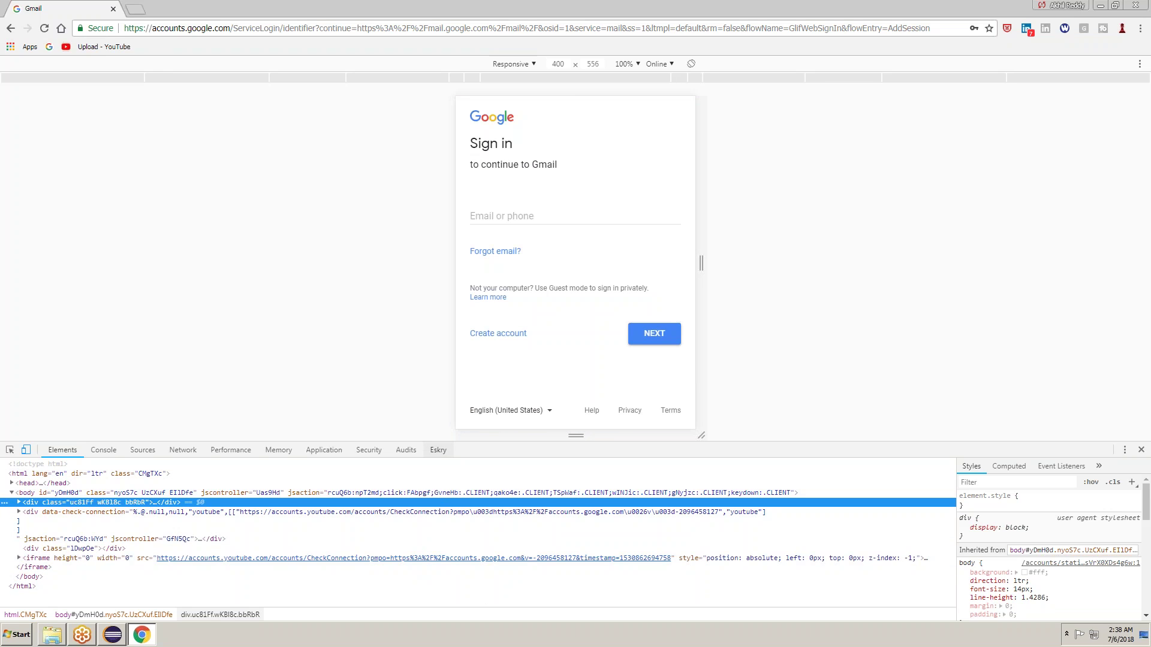
left_click(438, 450)
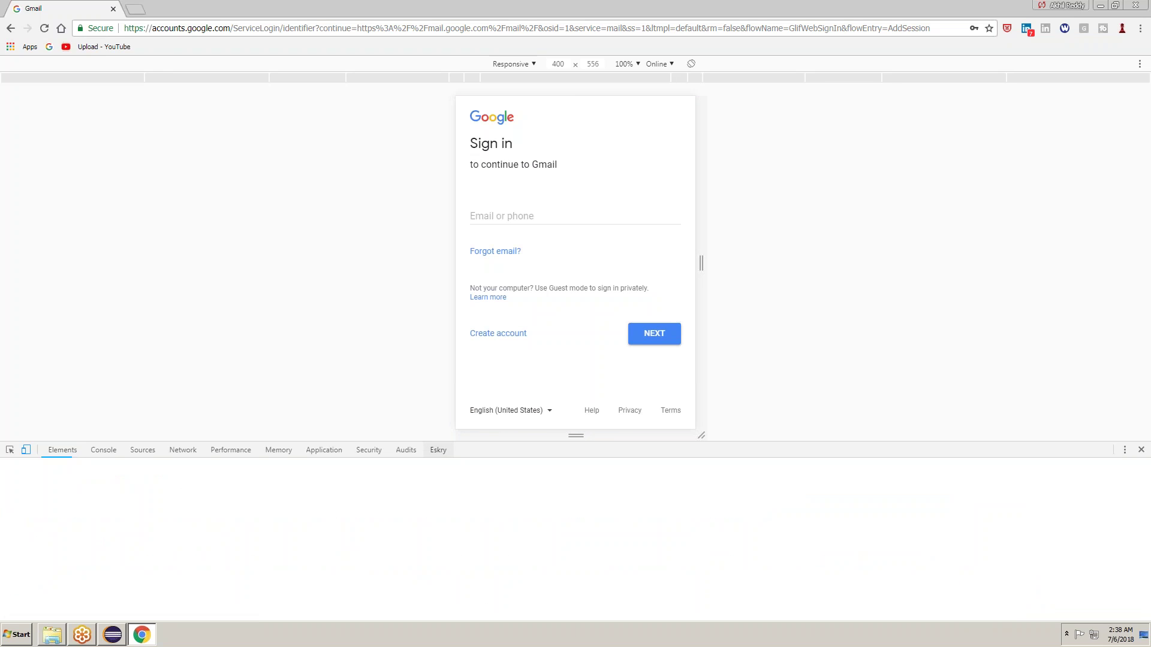
Step: Right-click the Email or phone field repeatedly so Eskry captures its XPath selector
right_click(541, 216)
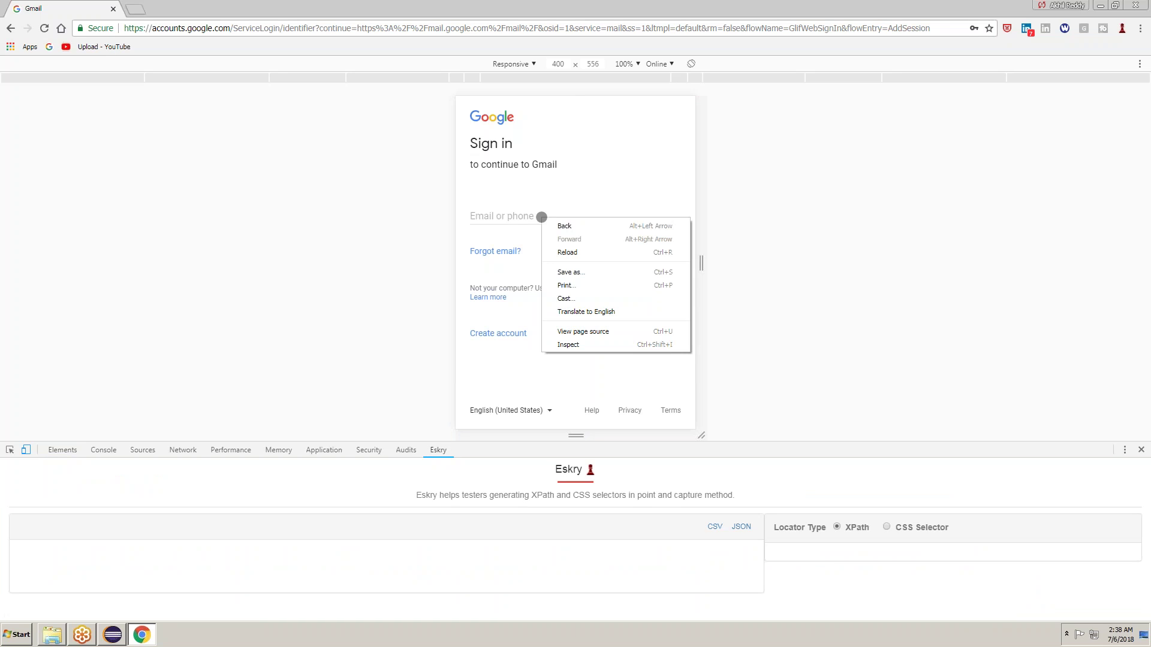
left_click(670, 193)
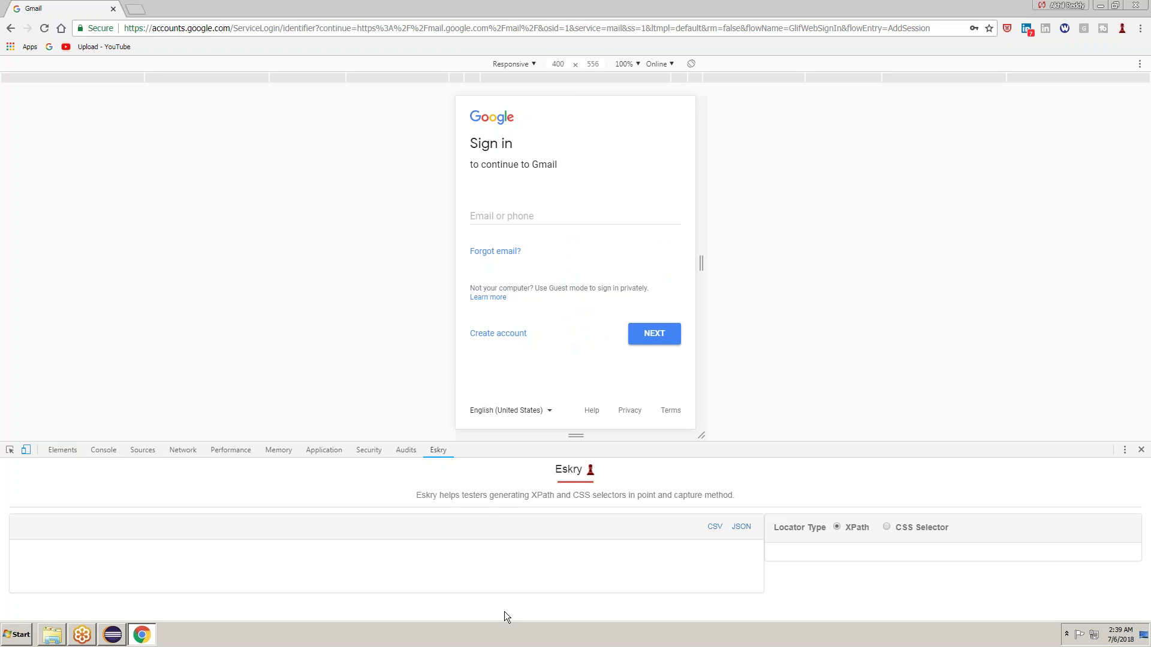
left_click(530, 215)
right_click(529, 215)
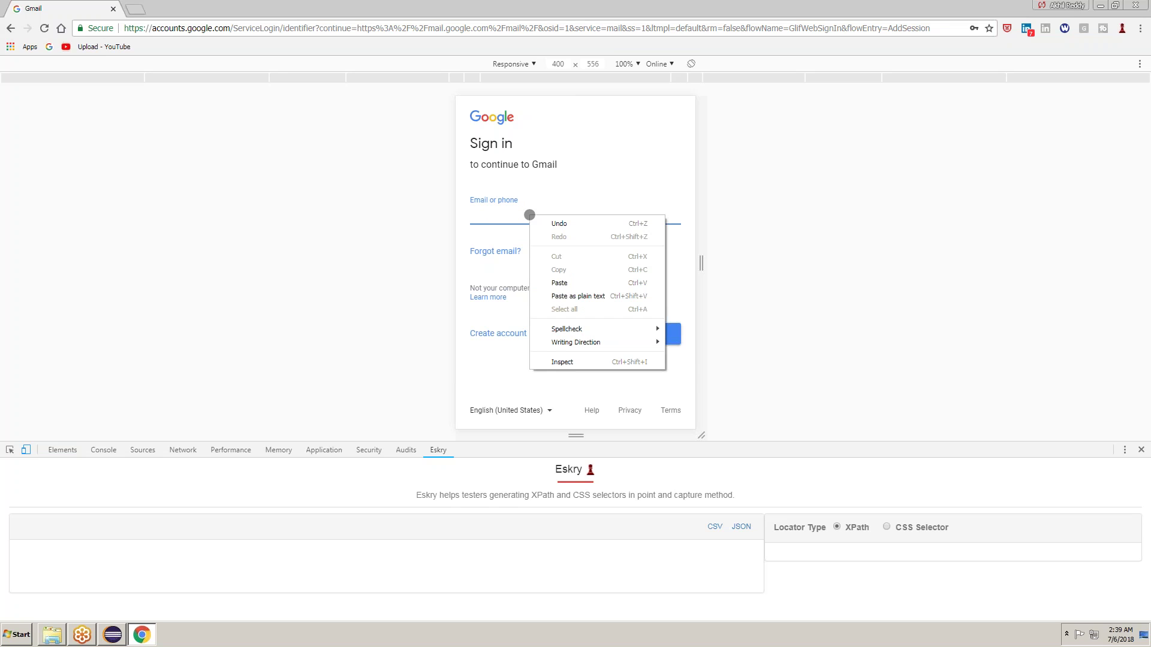
left_click(694, 208)
left_click(537, 218)
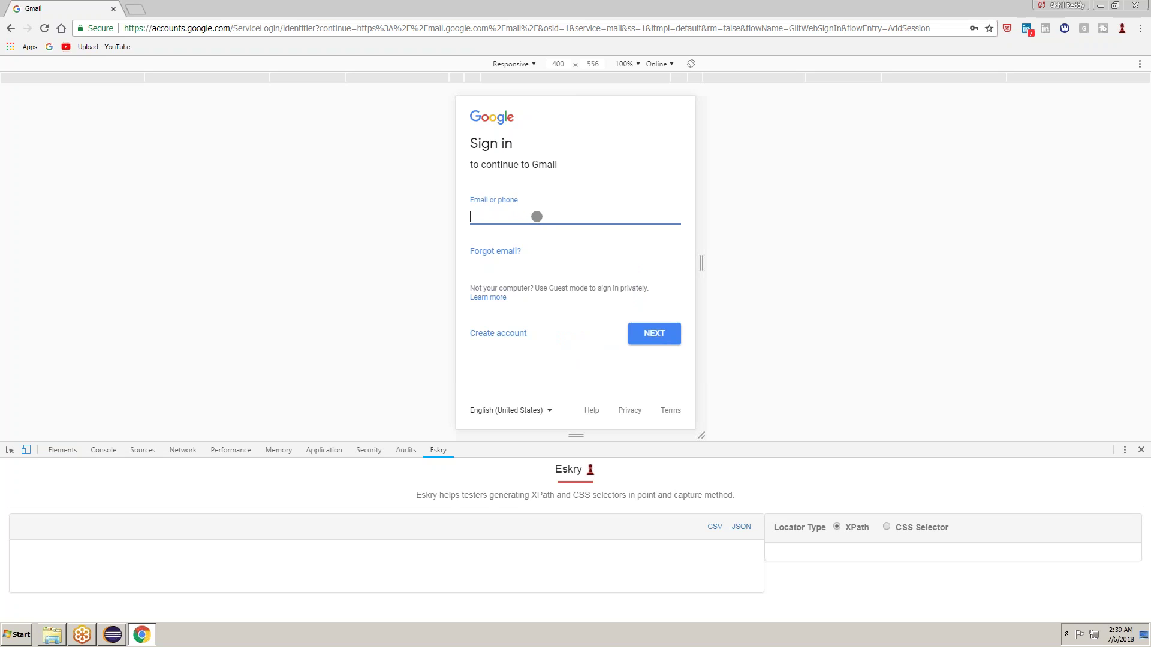
right_click(536, 216)
left_click(537, 217)
left_click(538, 217)
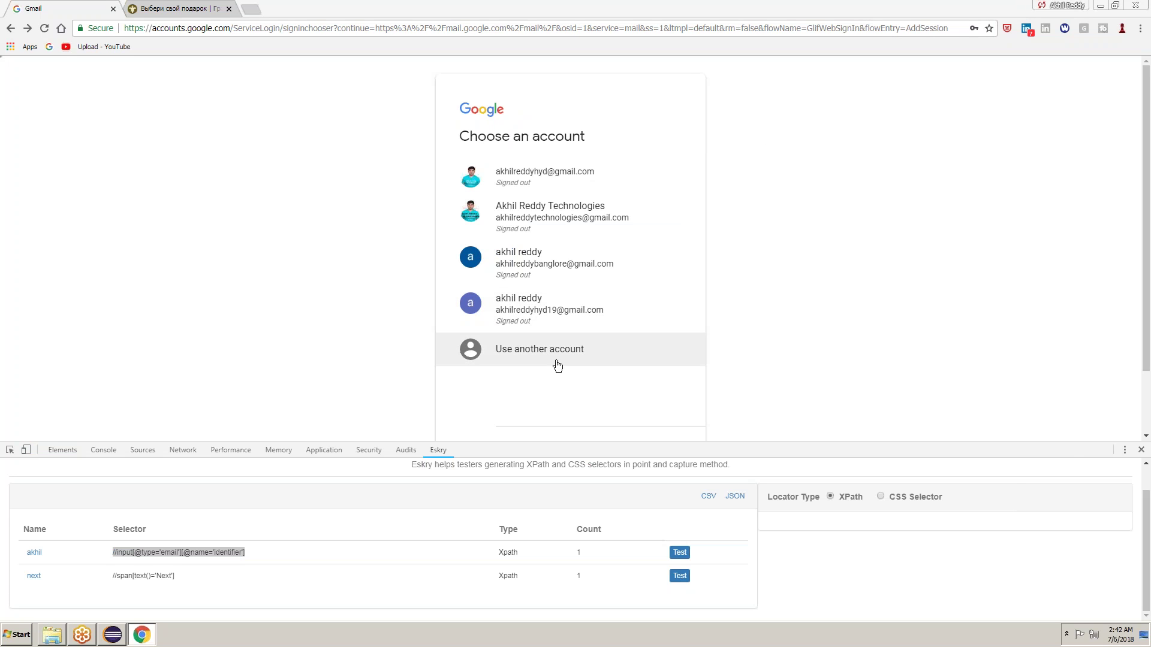
Step: Choose Use another account and clear the prefilled email field
left_click(558, 352)
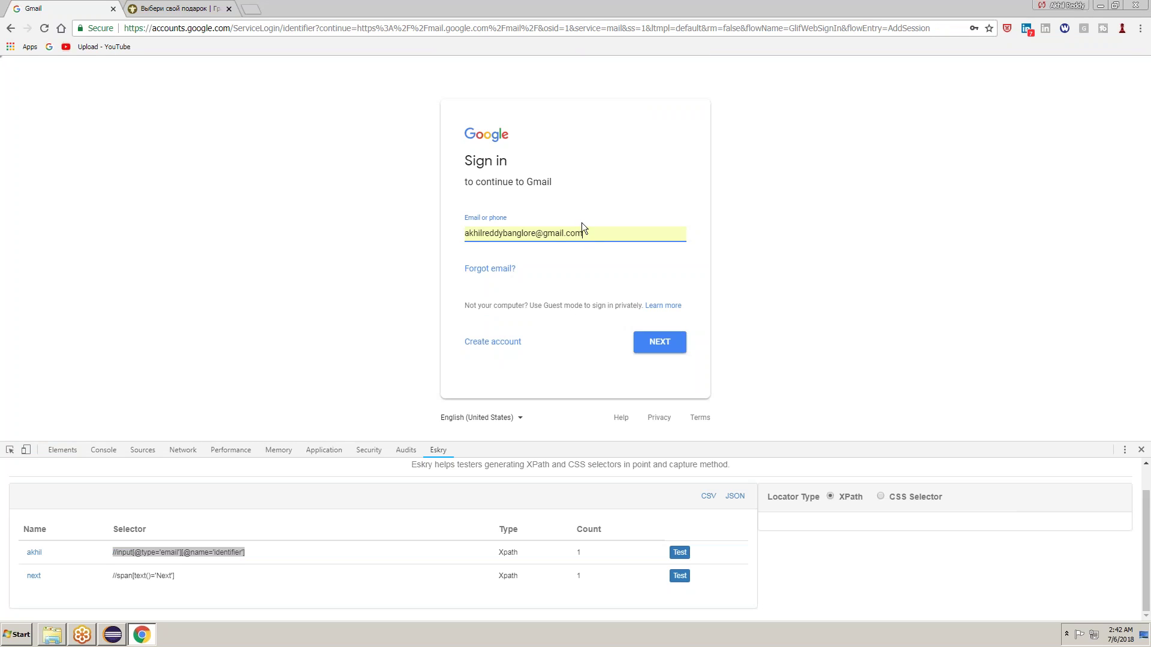
left_click(596, 233)
left_click_drag(596, 234, 345, 231)
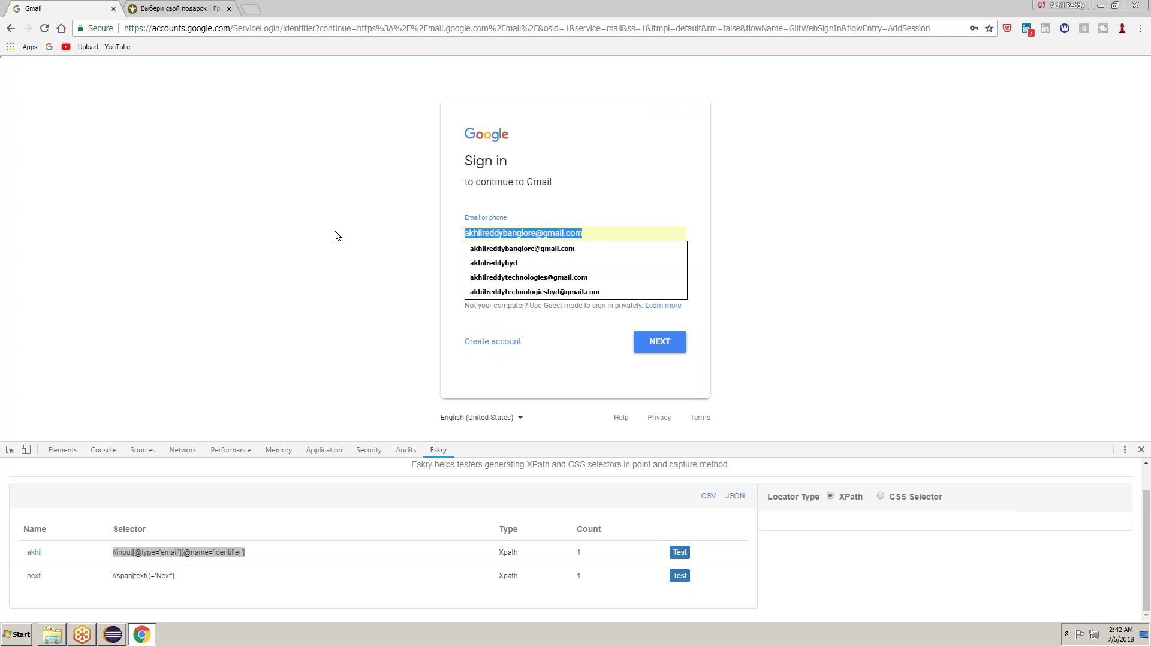
key("BackSpace")
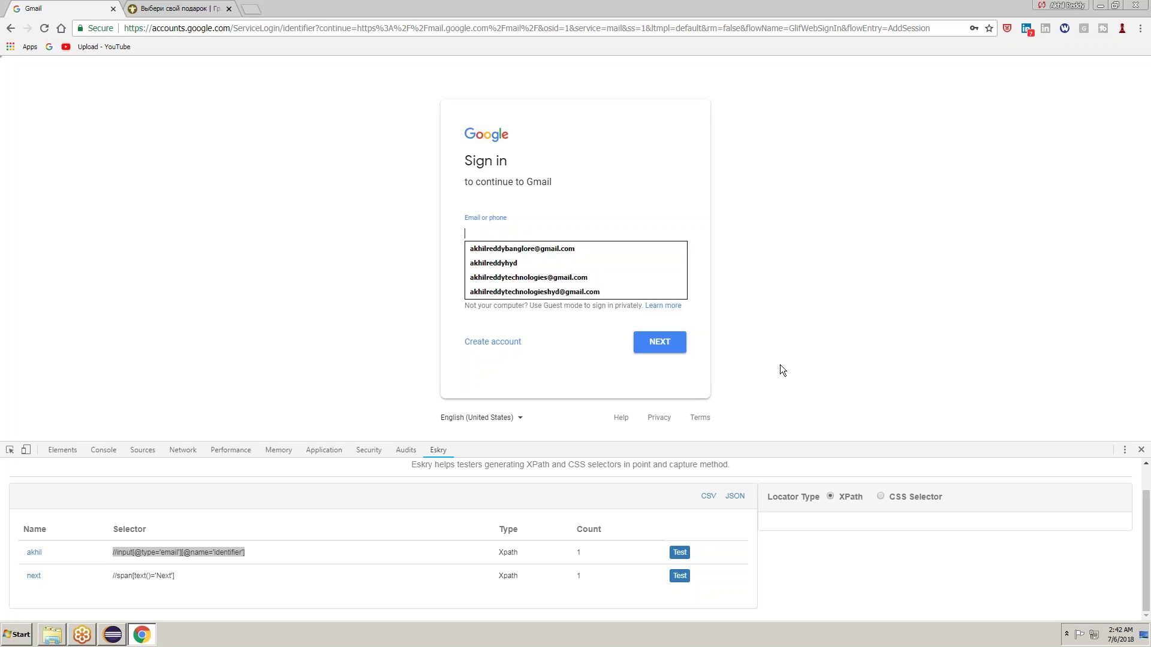
left_click(829, 312)
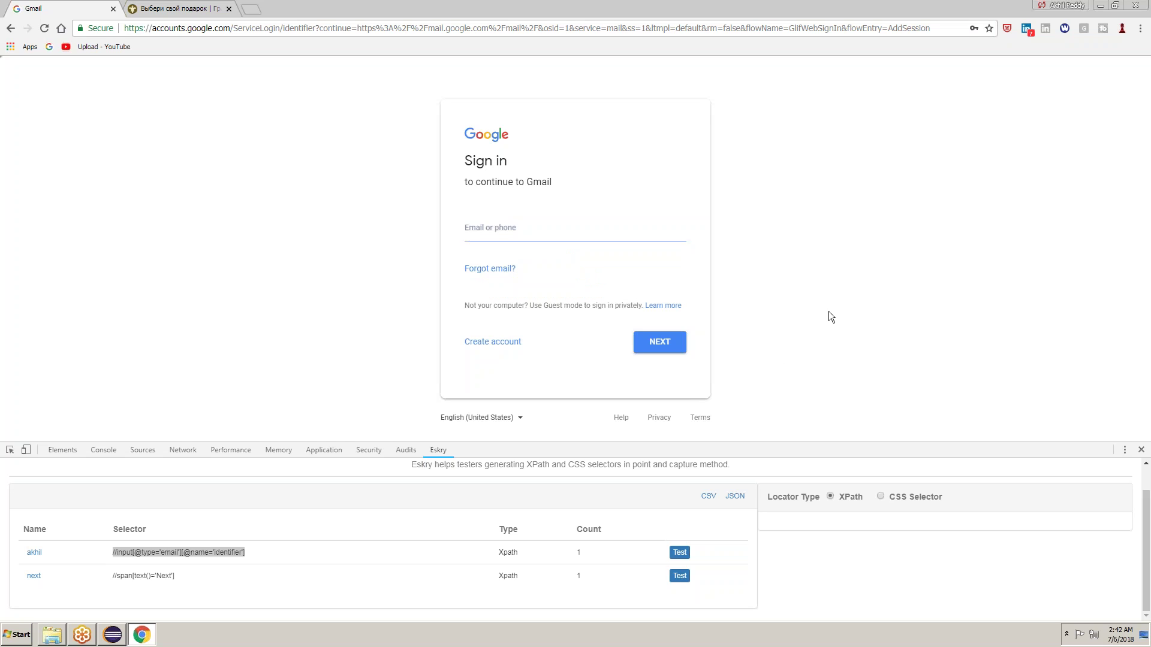
Step: Capture the email field in Eskry as locator 'email' and copy its XPath
left_click(438, 454)
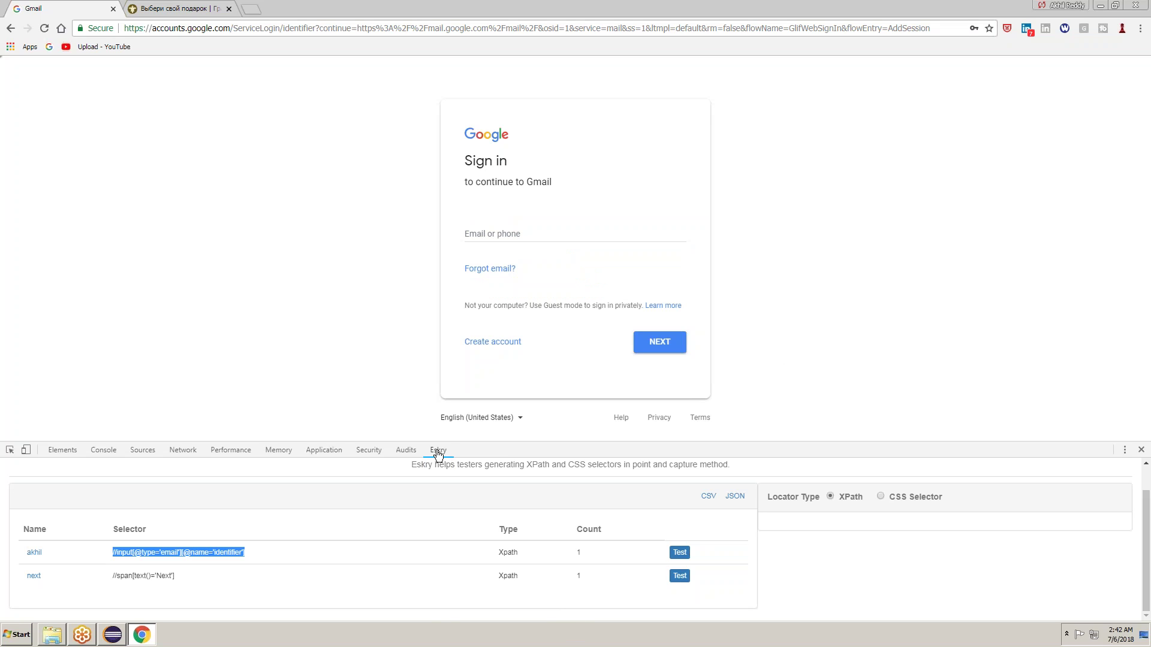
left_click(553, 233)
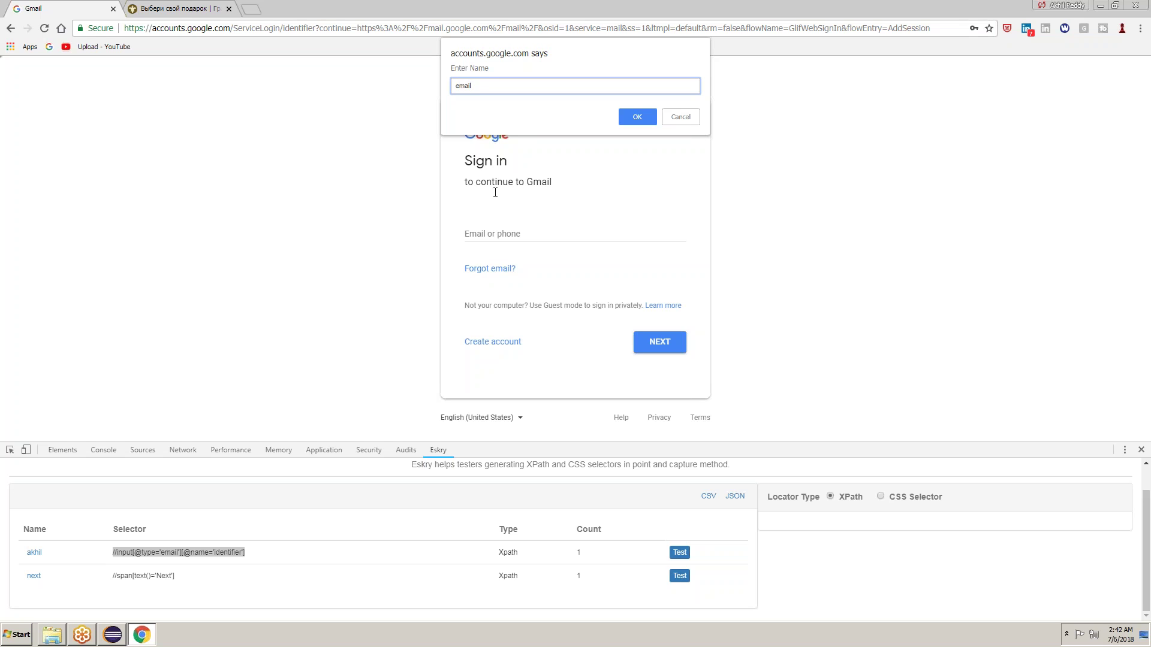
left_click(637, 117)
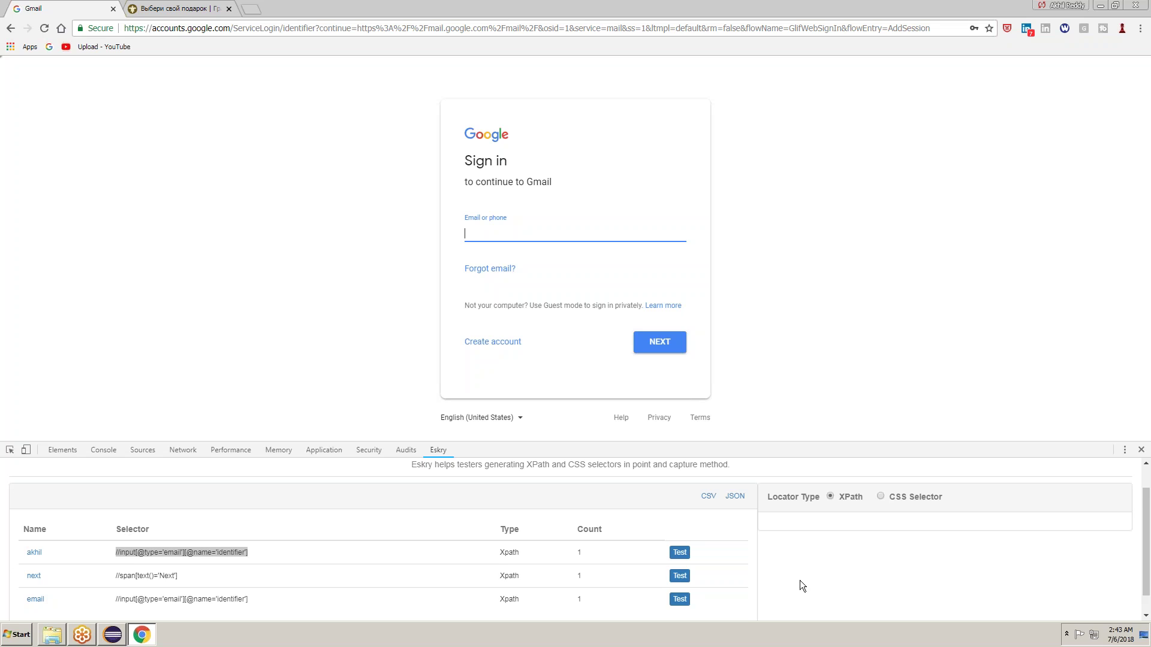
scroll(797, 580, "down", 1)
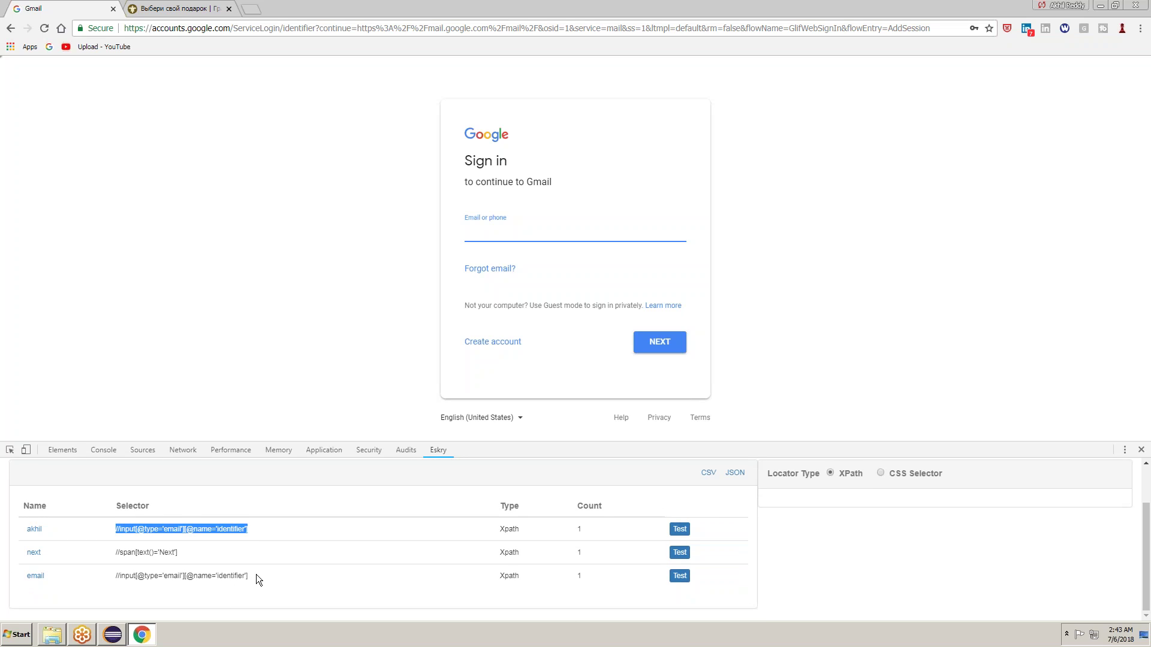
left_click_drag(253, 575, 101, 579)
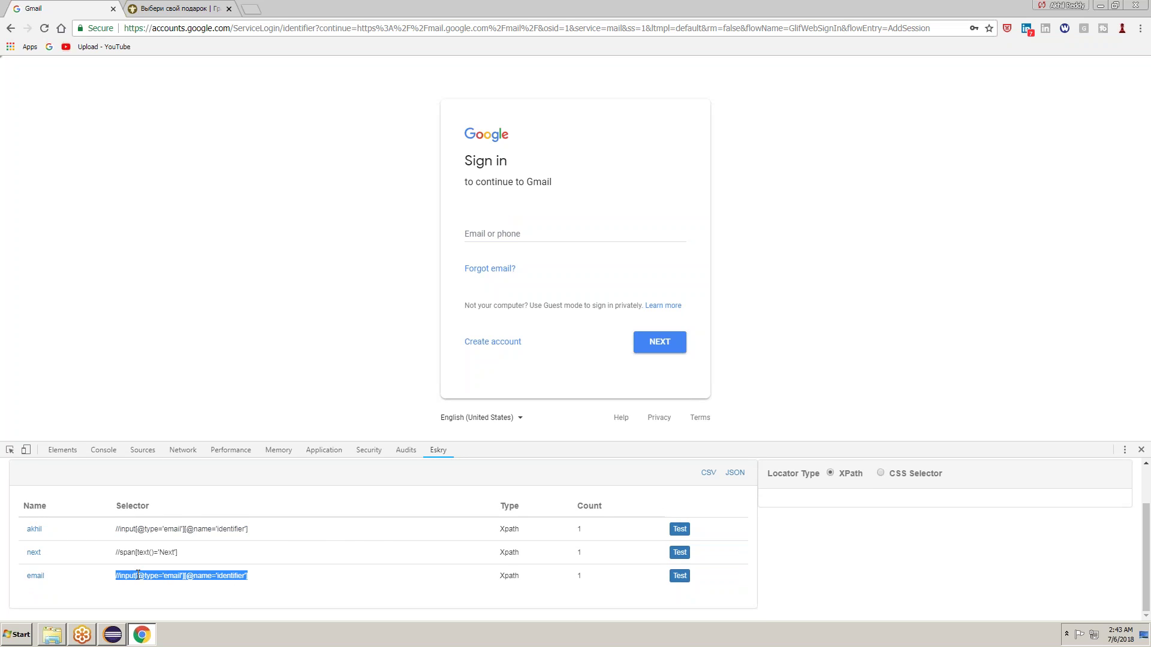
right_click(138, 576)
left_click(199, 496)
left_click(114, 634)
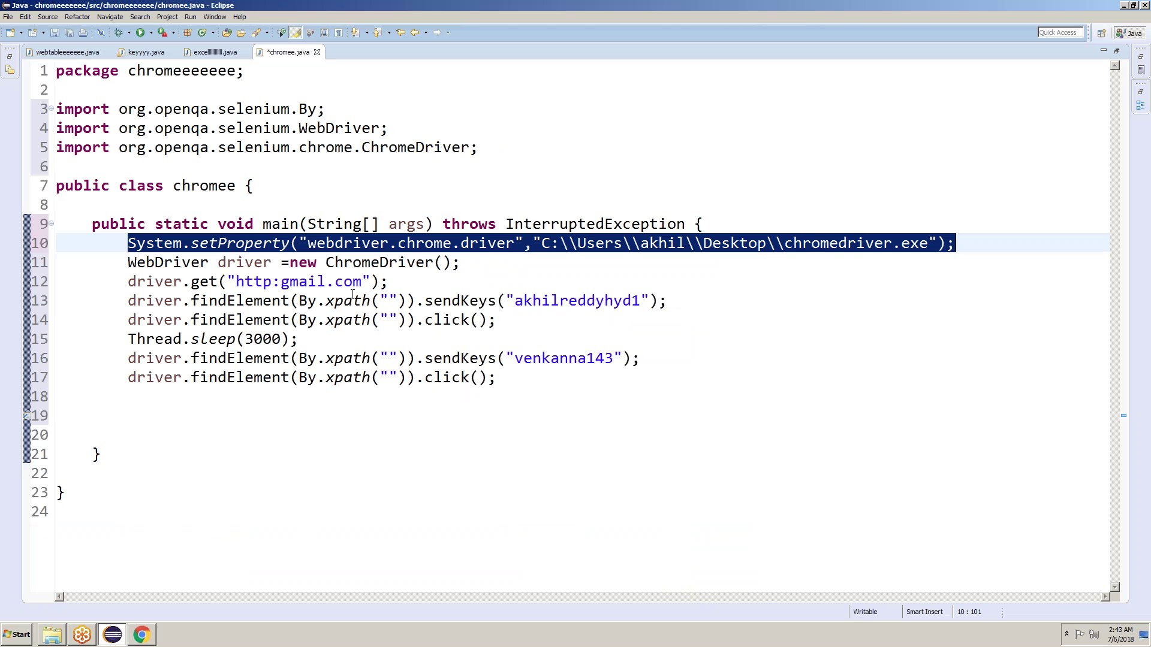
left_click(387, 300)
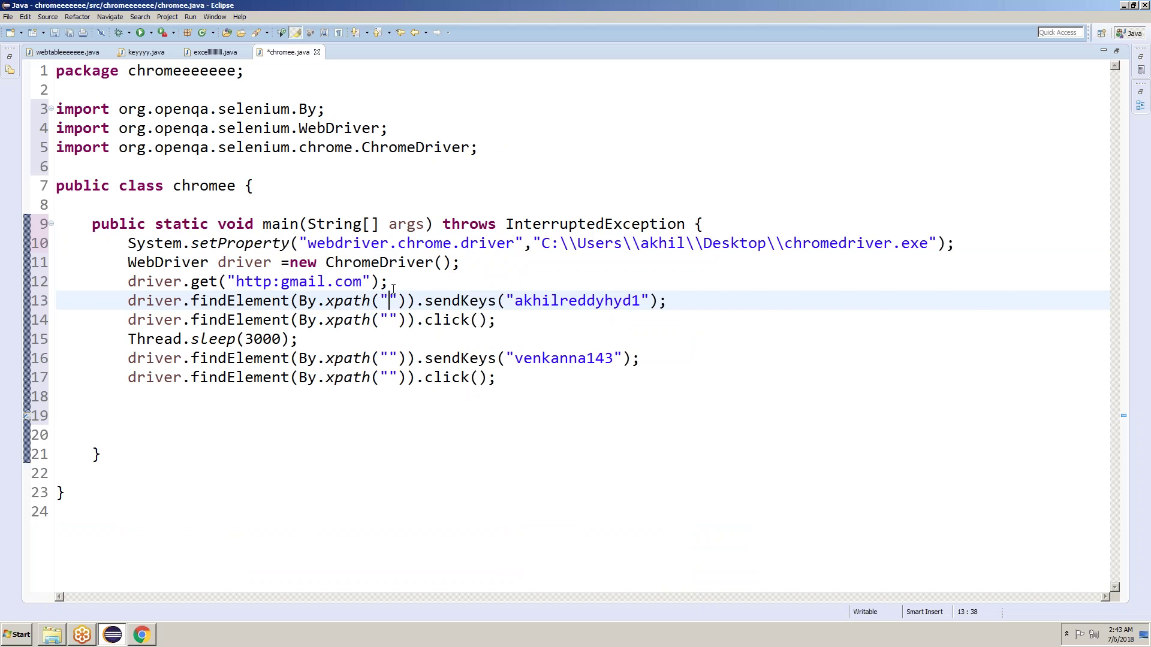
key("ctrl+v")
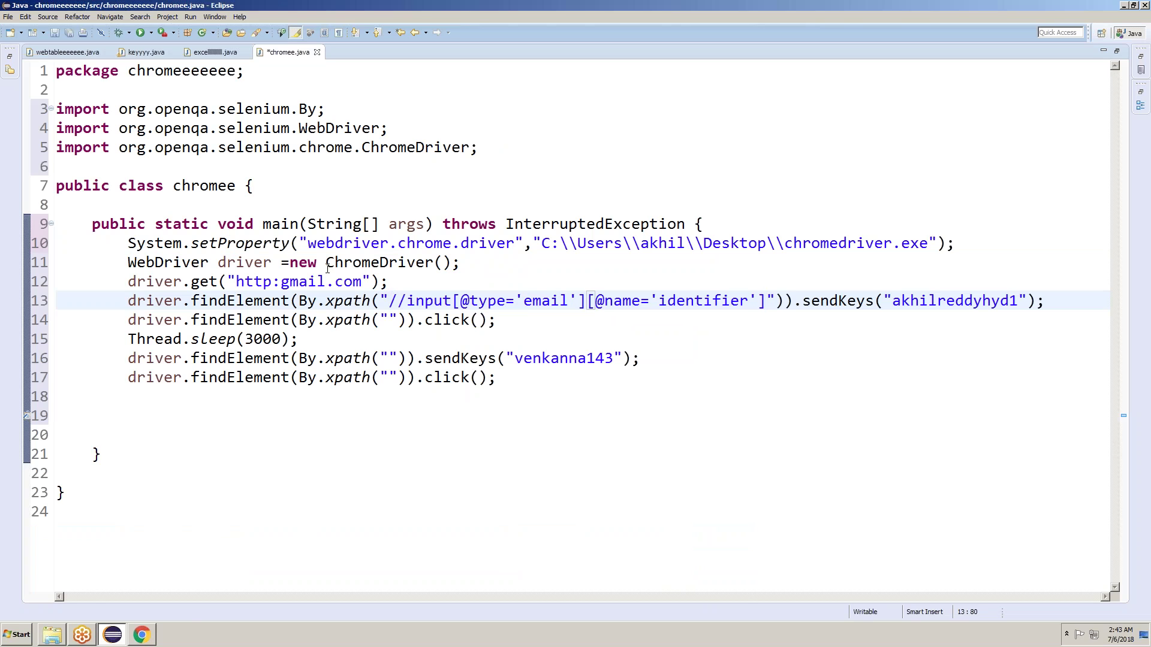
left_click(142, 635)
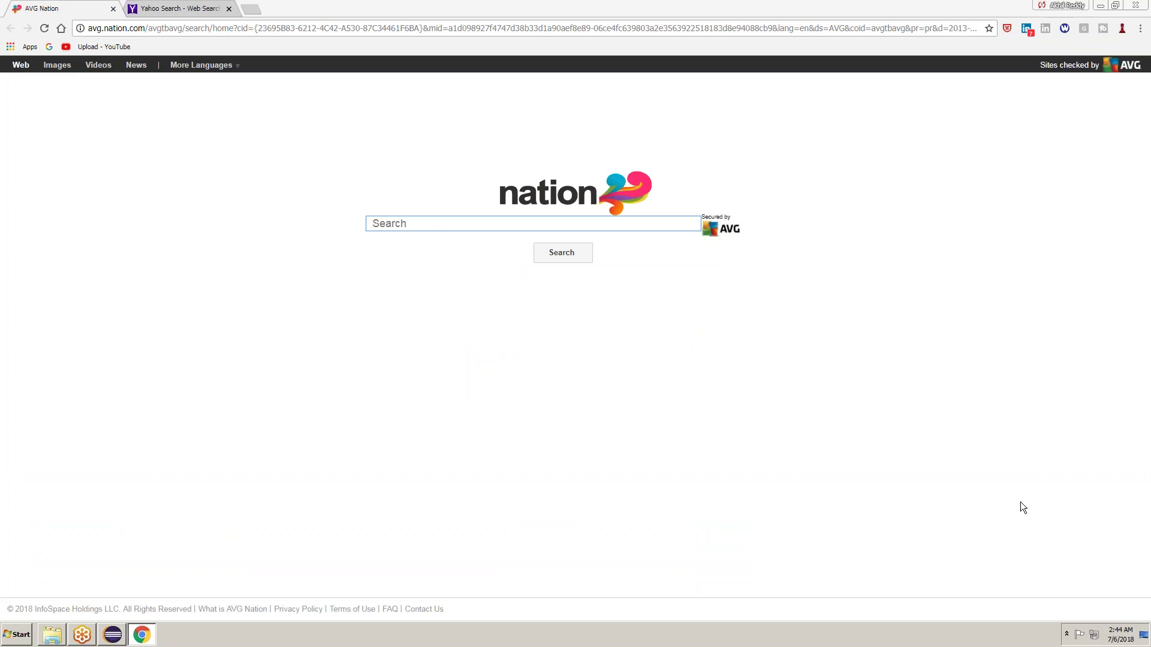
Step: Go to gmail.com in the current Chrome tab and close the leftover Yahoo Search tab
left_click(462, 28)
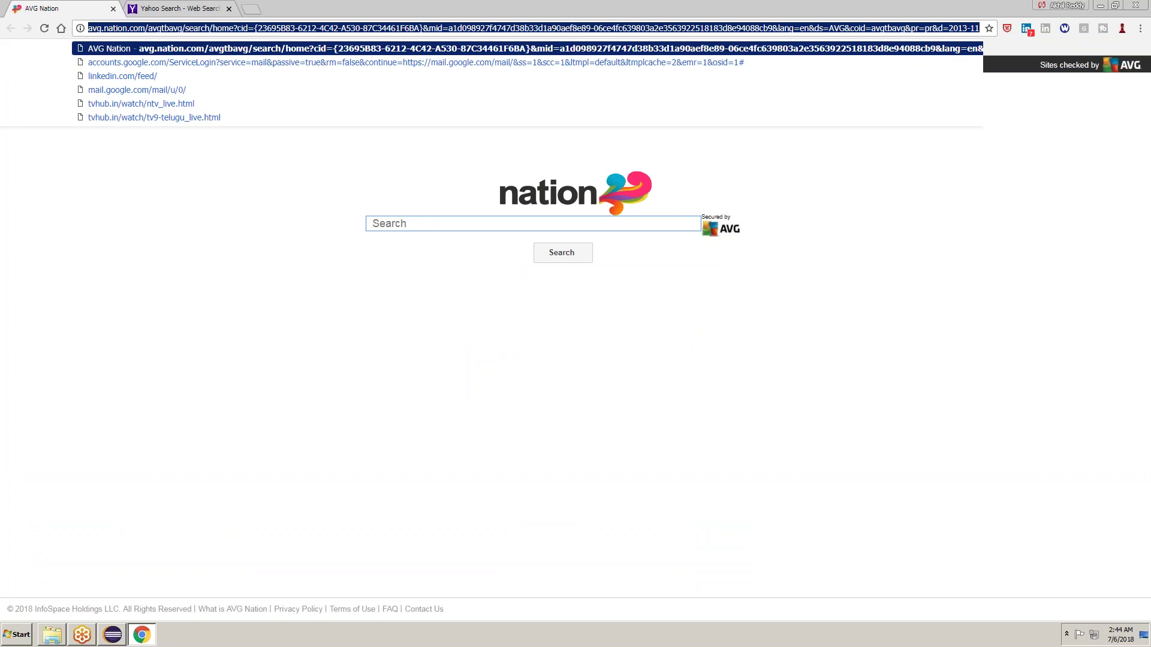
type("gmail.com")
key("Return")
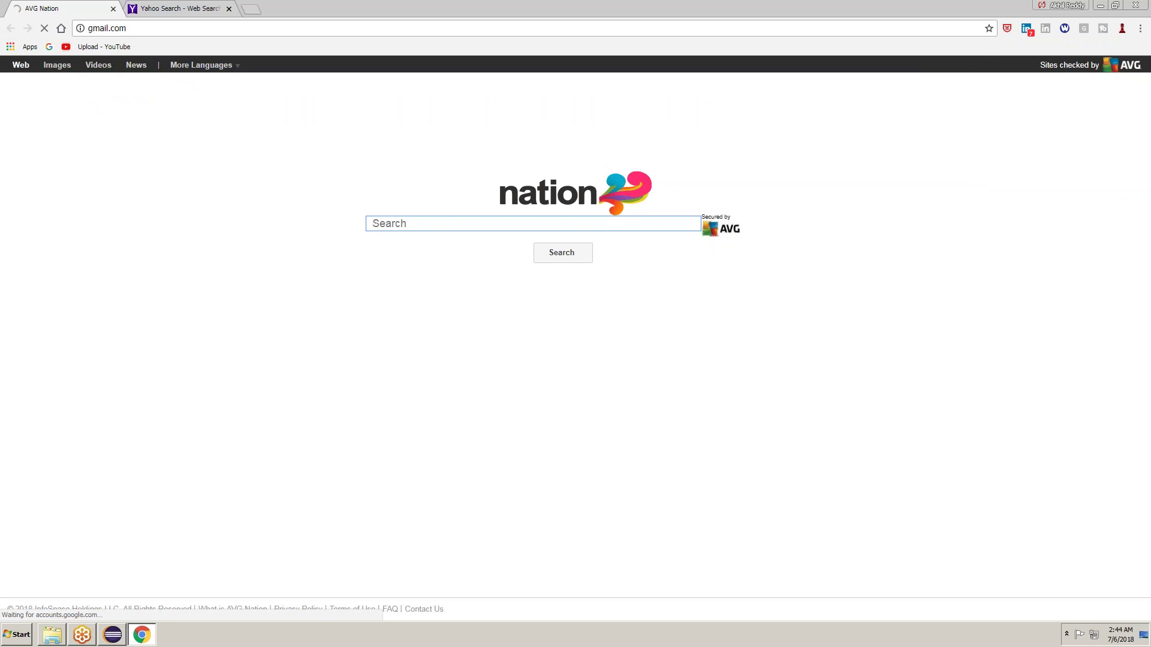
left_click(228, 9)
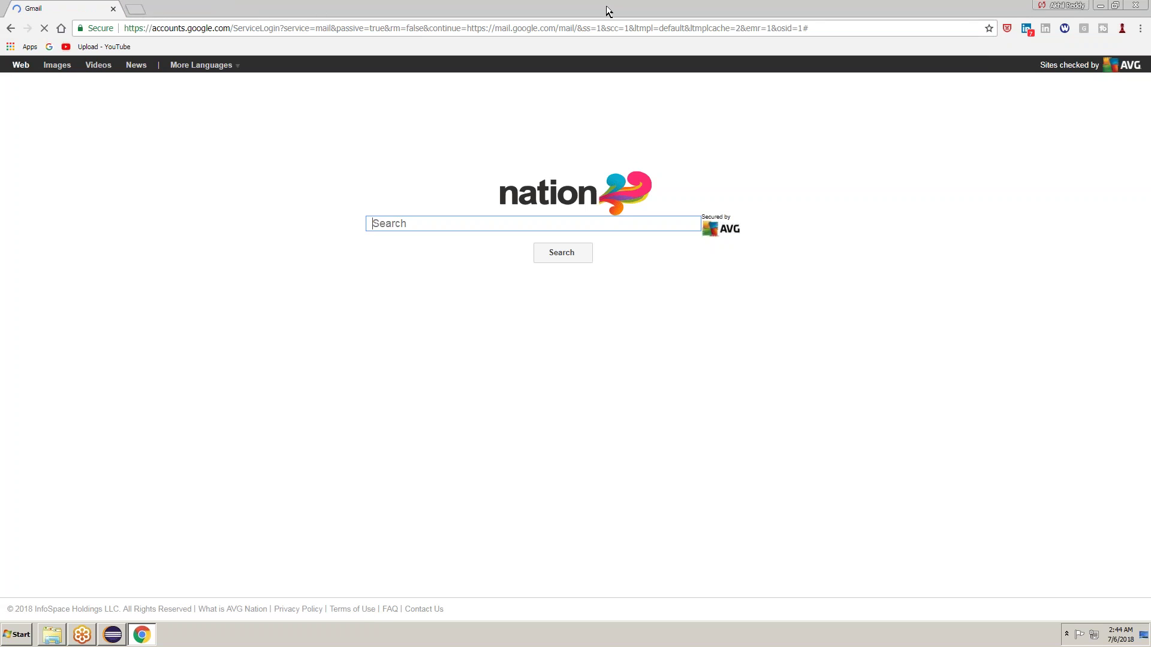
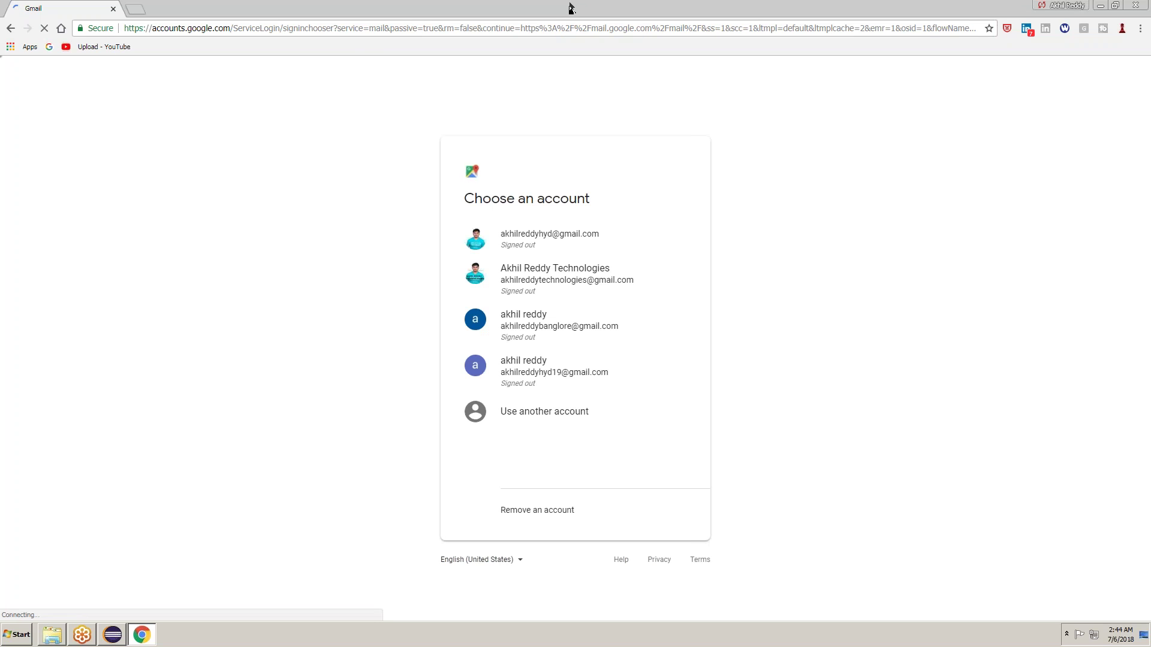
Step: Switch to signing in with another account and clear the prefilled email address
left_click(551, 416)
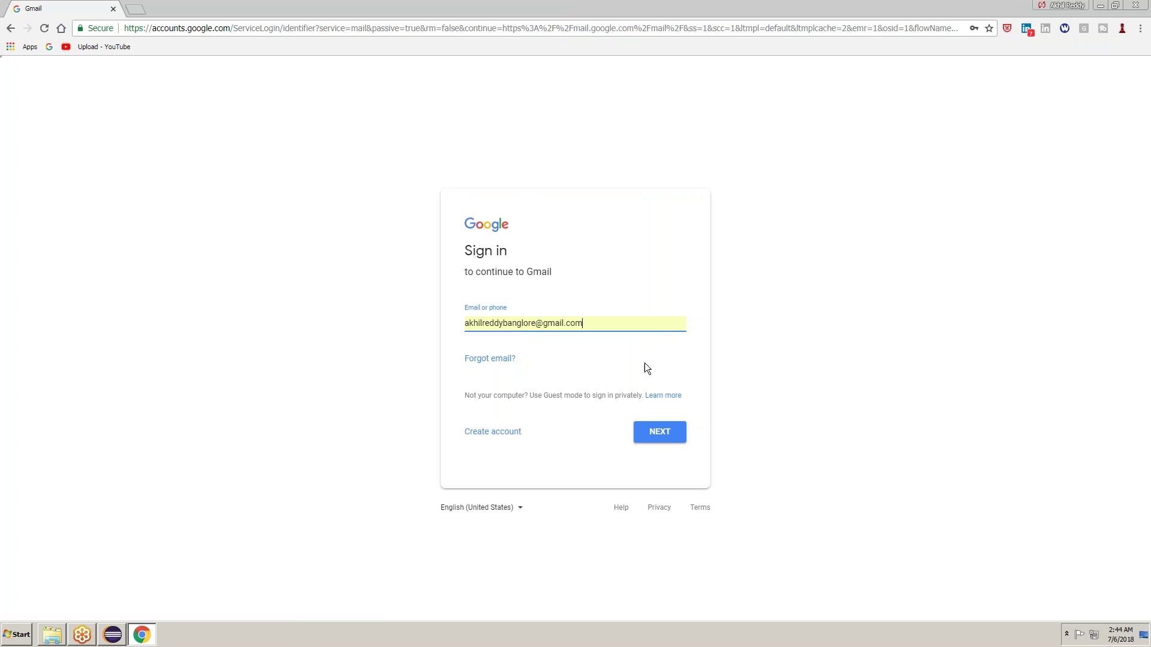
left_click(581, 328)
left_click_drag(581, 328, 432, 319)
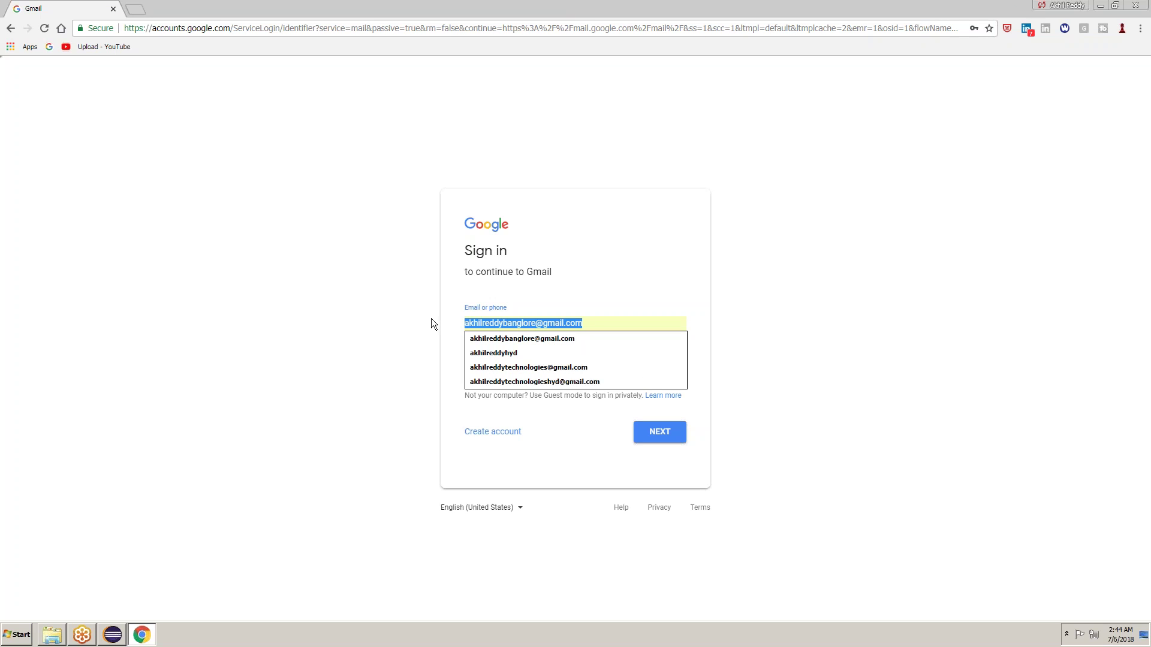
key("BackSpace")
Step: Open Chrome's developer tools on the Gmail sign-in page via Inspect
left_click(103, 210)
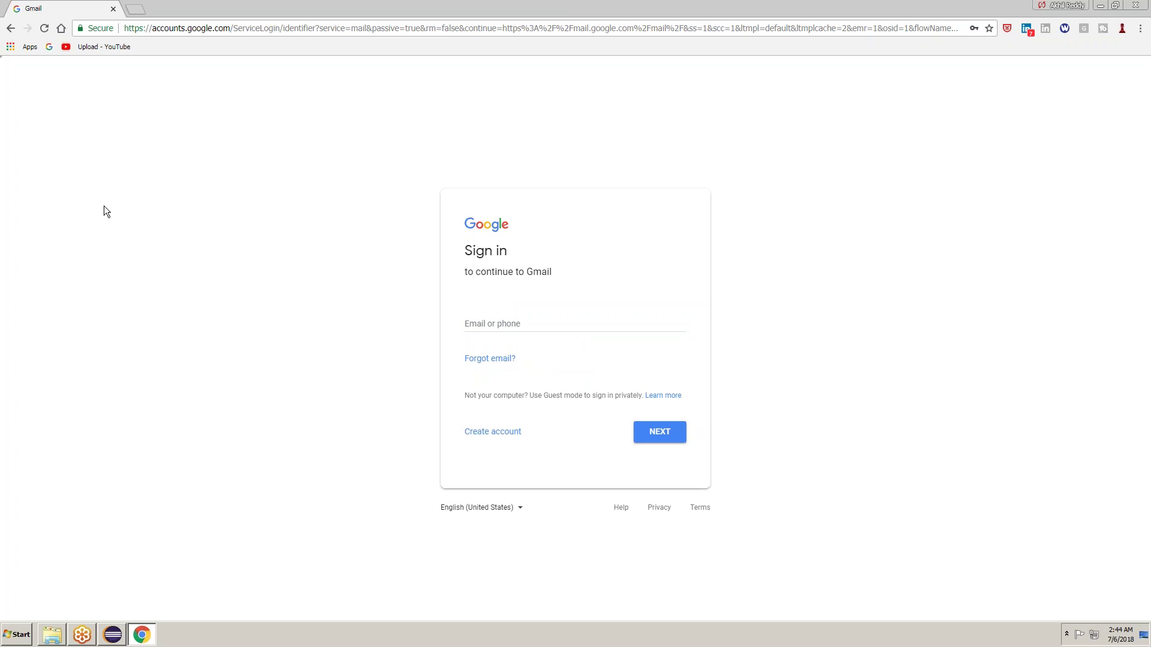
right_click(103, 204)
left_click(139, 331)
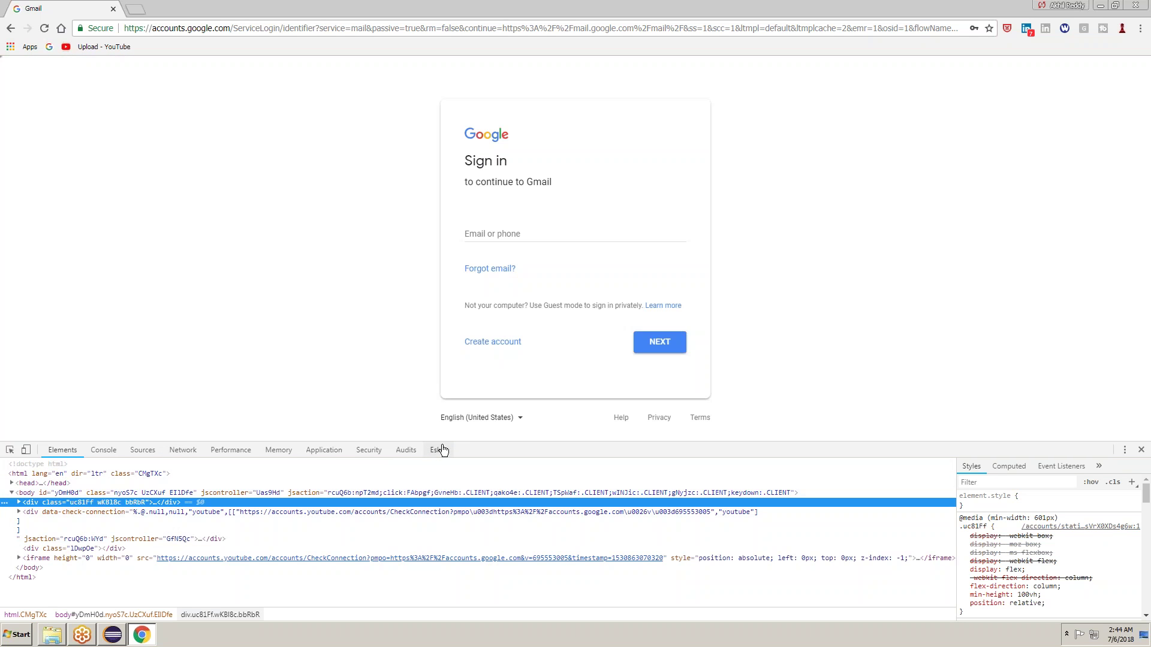
Step: In Eskry, capture the email field as an XPath locator named 'email'
left_click(438, 451)
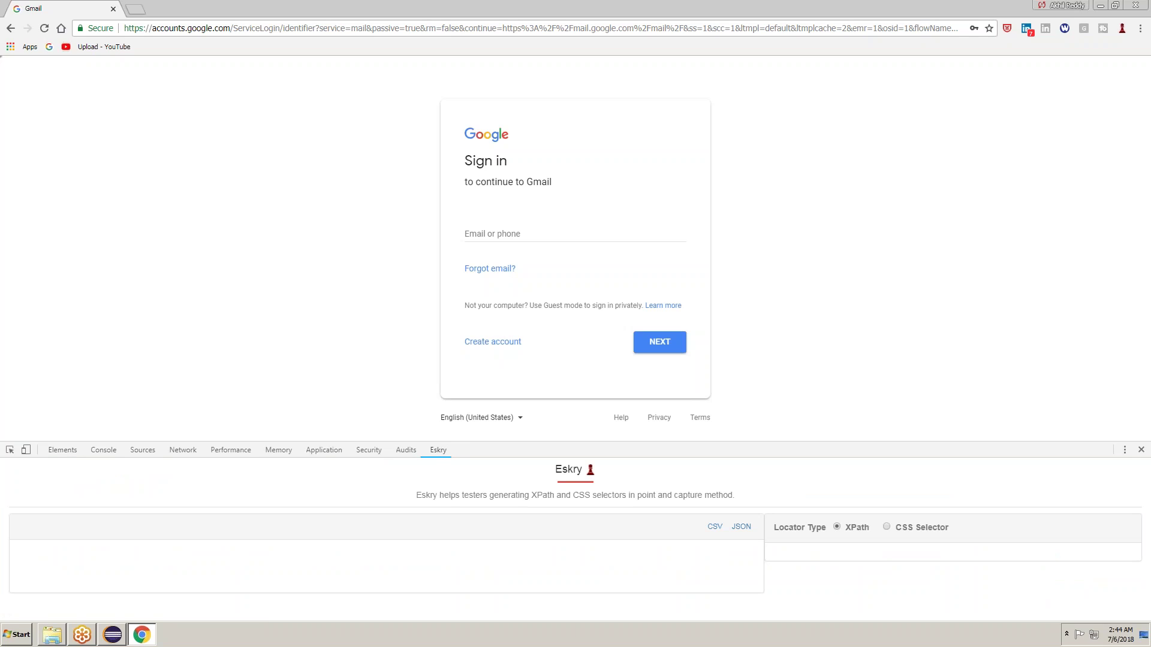
left_click(549, 232)
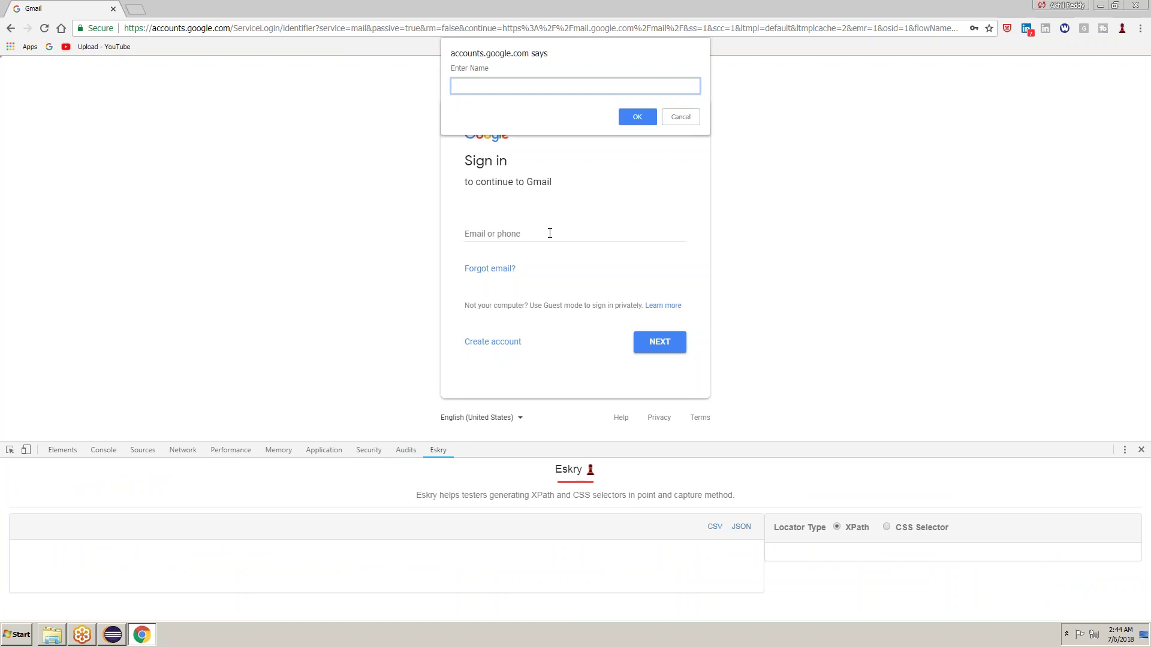
type("email")
key("Return")
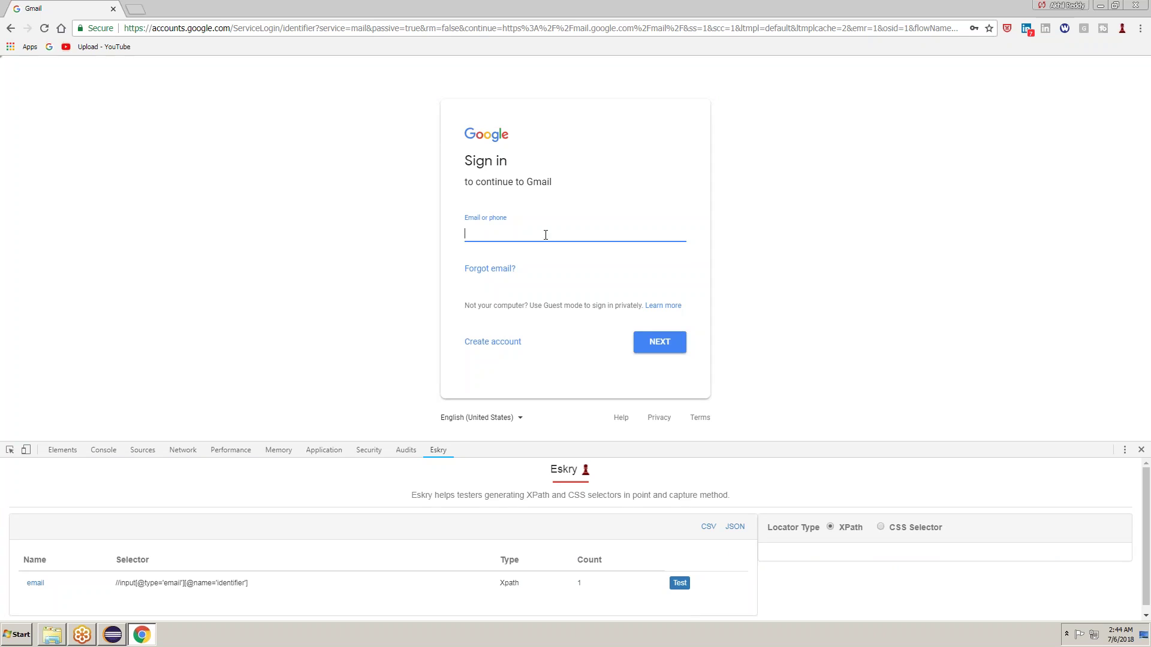
Step: Capture the Next button as locator 'next', then test the email locator on the page
left_click(442, 457)
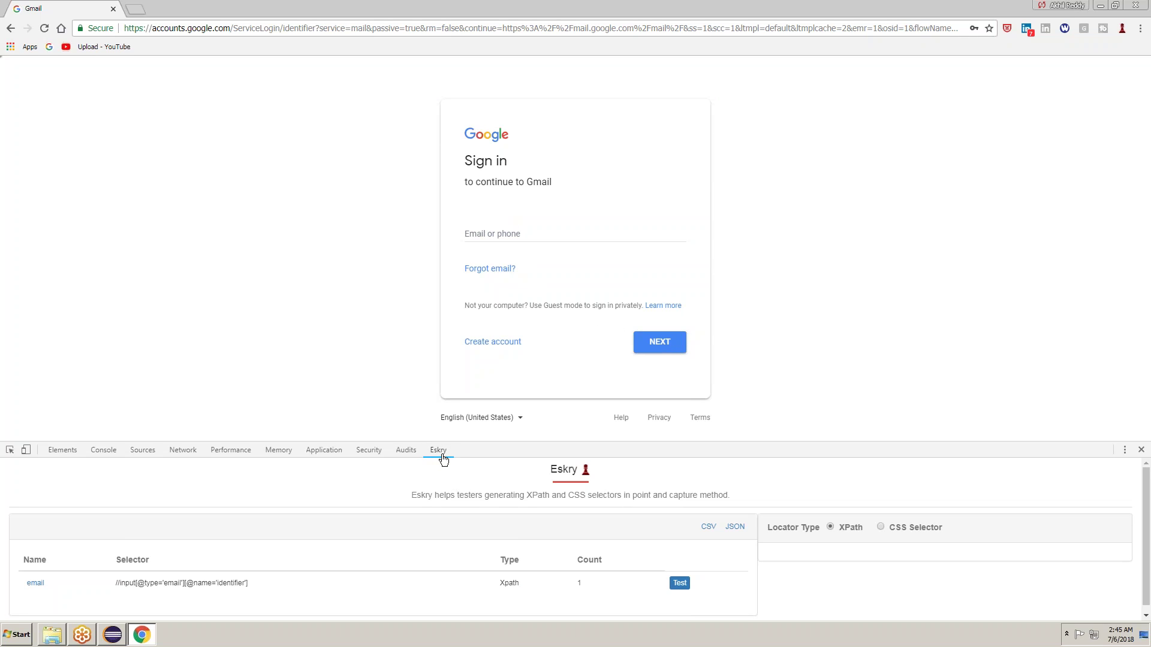
left_click(660, 341)
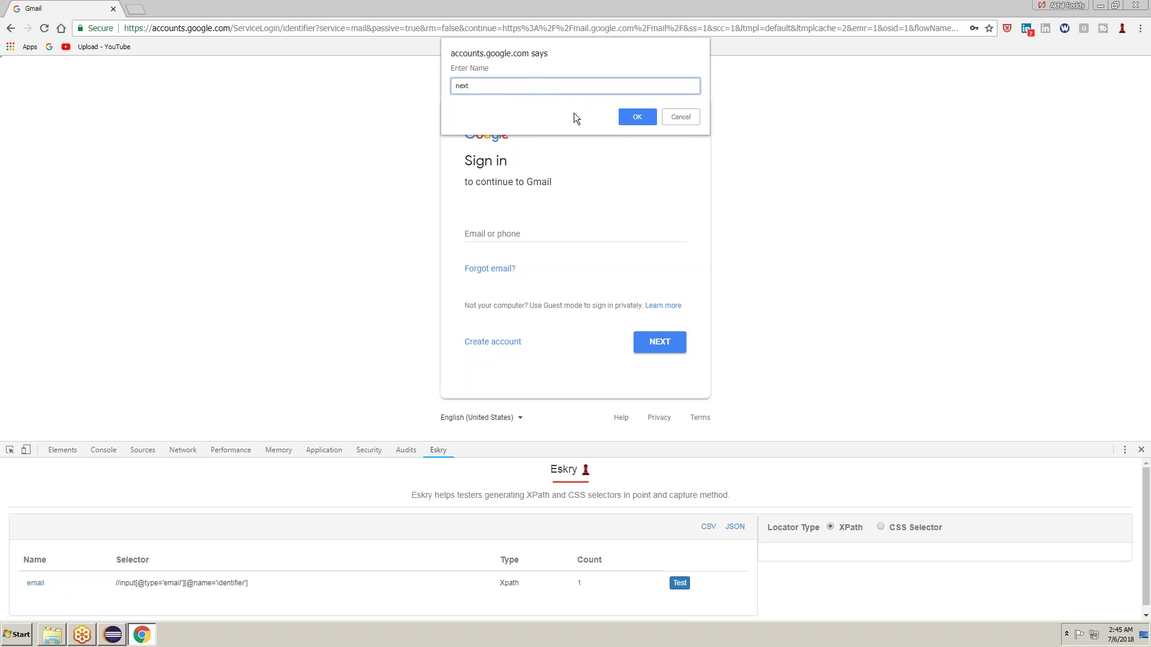
left_click(638, 115)
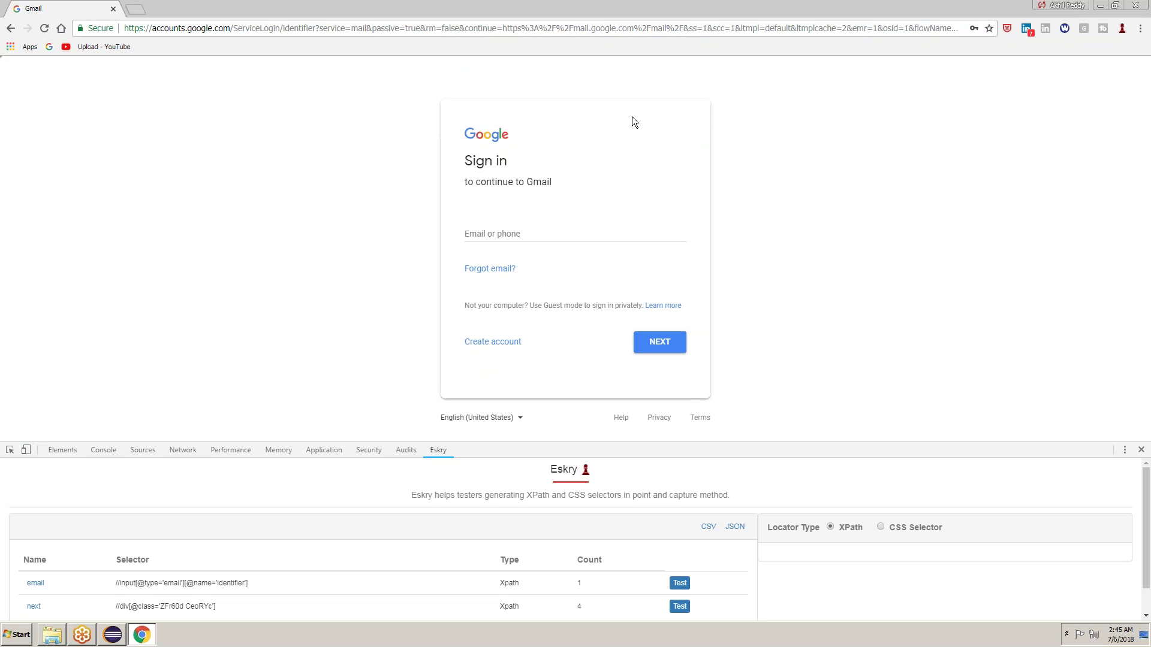
left_click(680, 583)
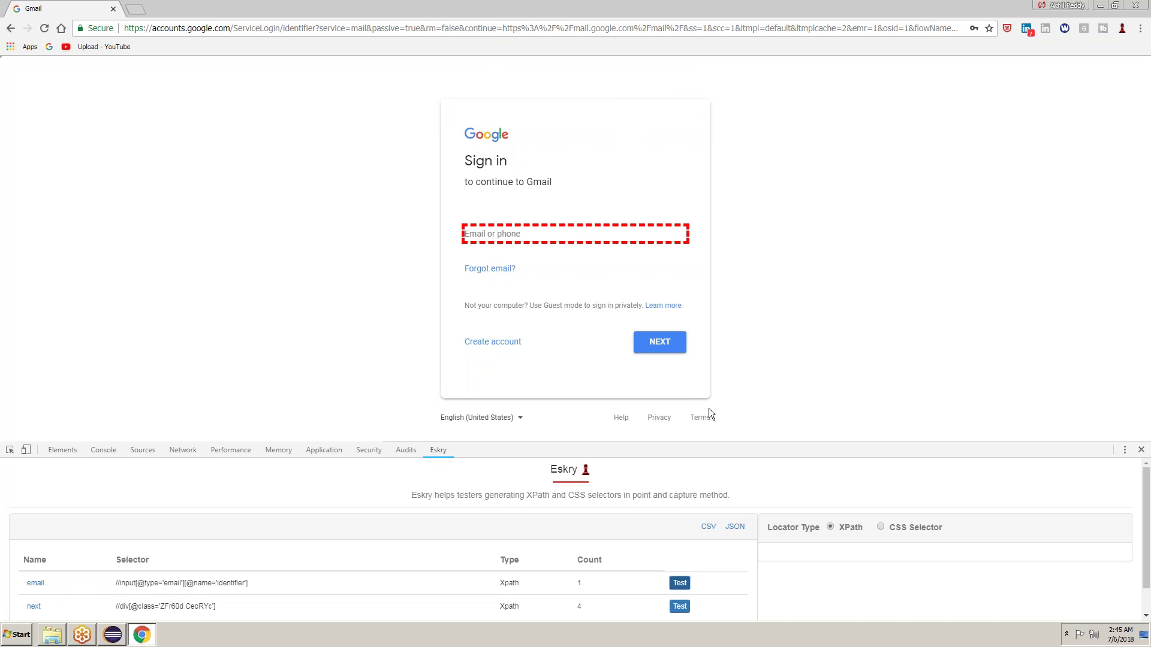
Step: Add a second 'next' locator, //span[text()='Next'], and test that it matches the Next button
left_click(680, 607)
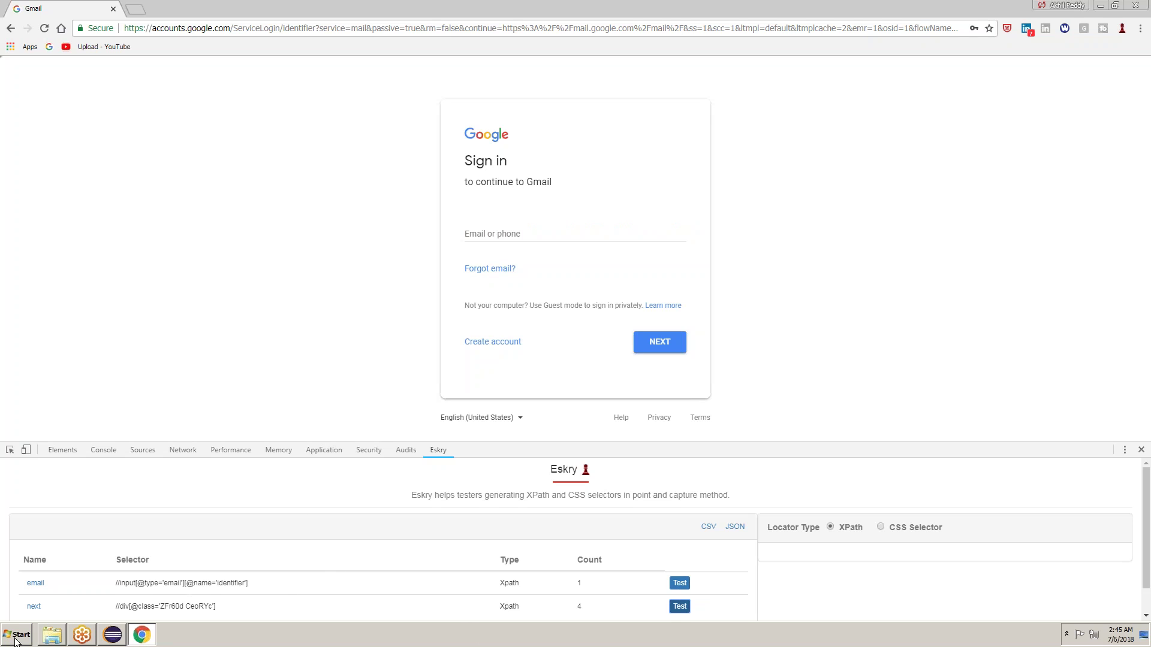
left_click(438, 459)
left_click(659, 343)
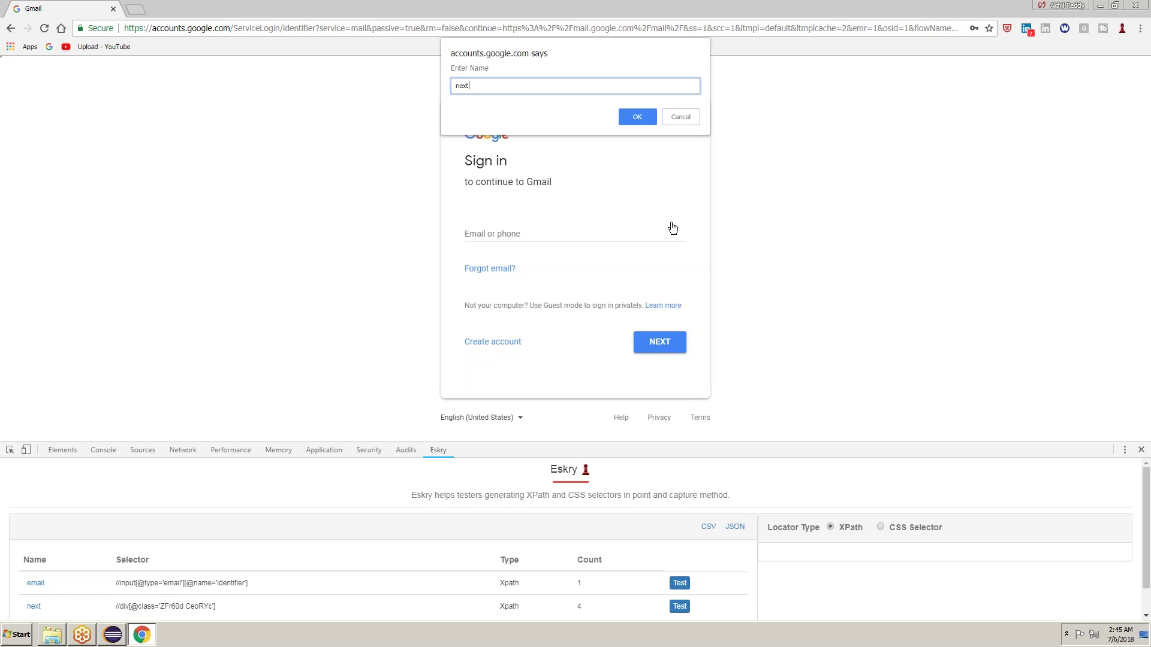
left_click(639, 117)
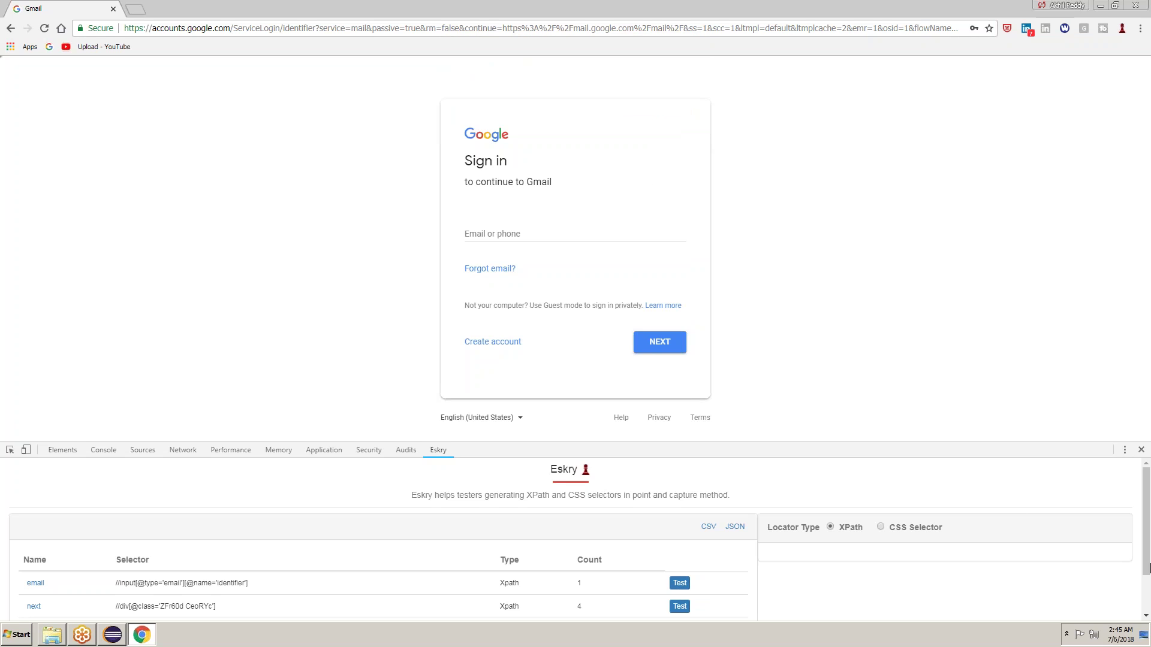
left_click(1133, 35)
scroll(1145, 557, "down", 2)
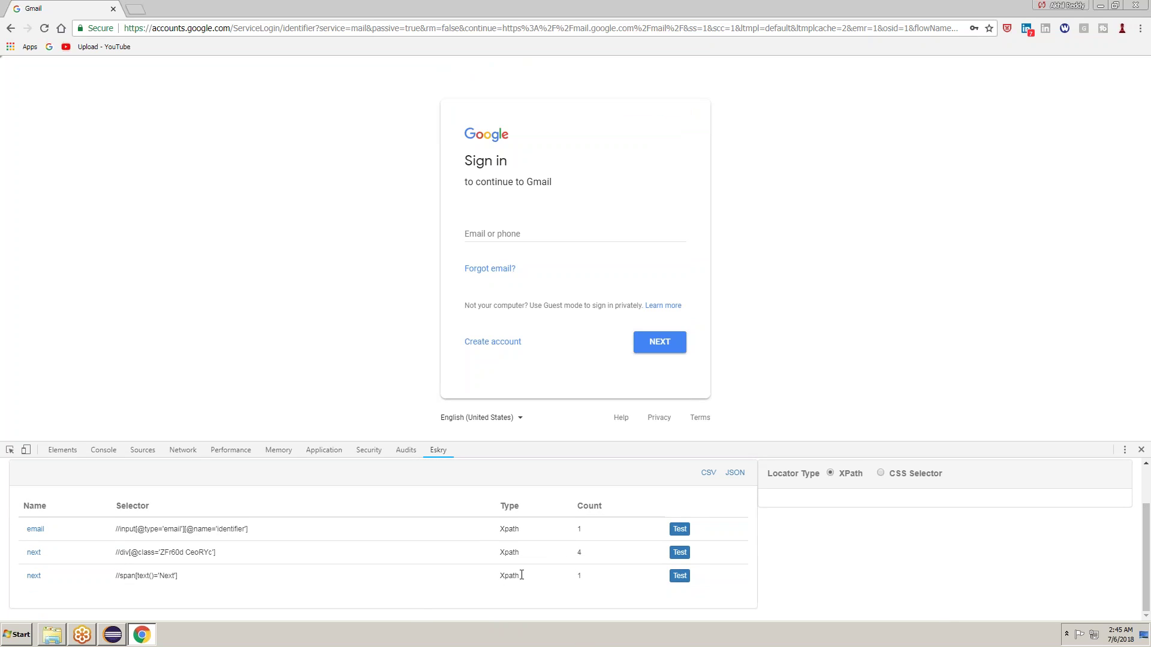
left_click(683, 577)
Step: Fill in a saved account's email and continue to the password step
left_click(545, 231)
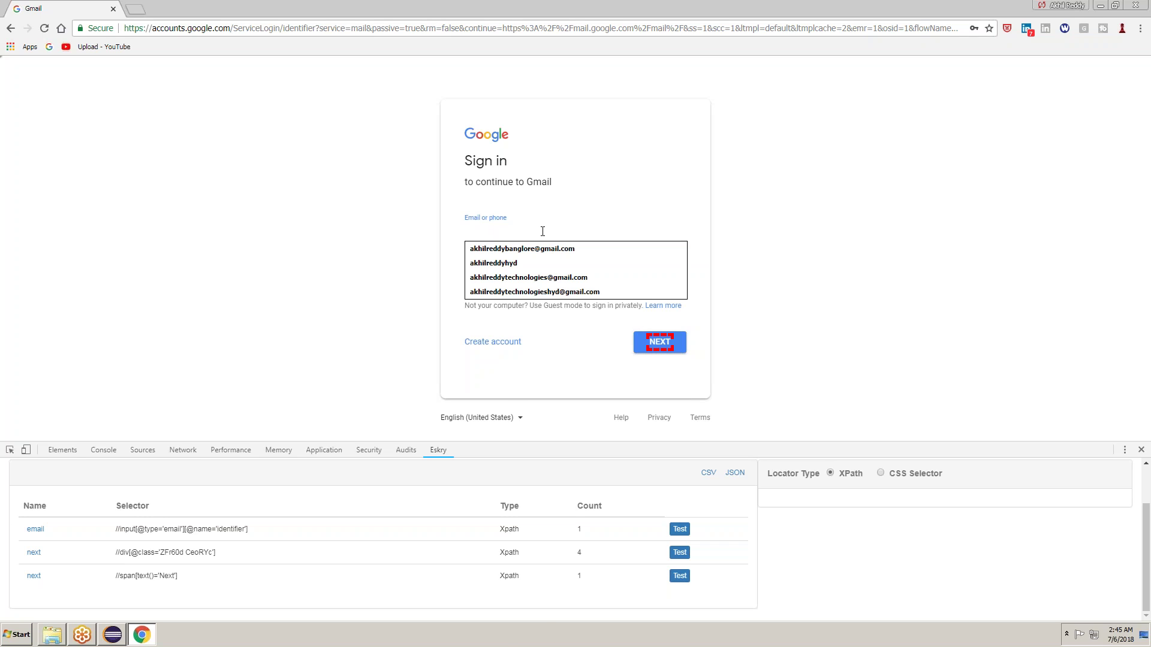
left_click(512, 265)
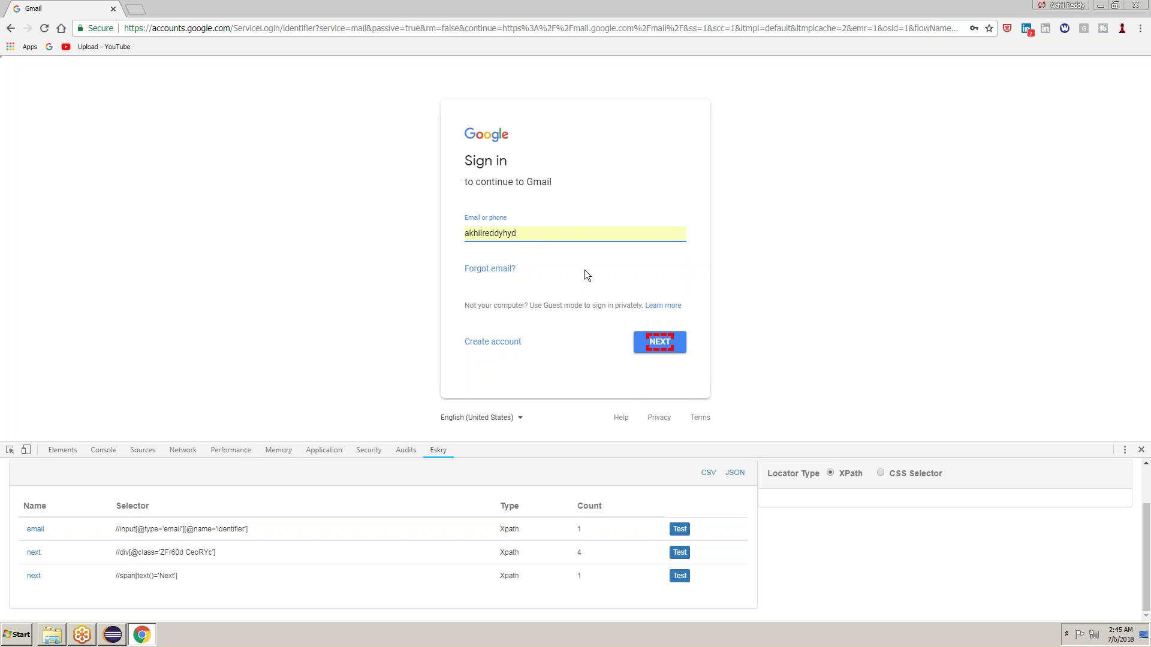
left_click(658, 347)
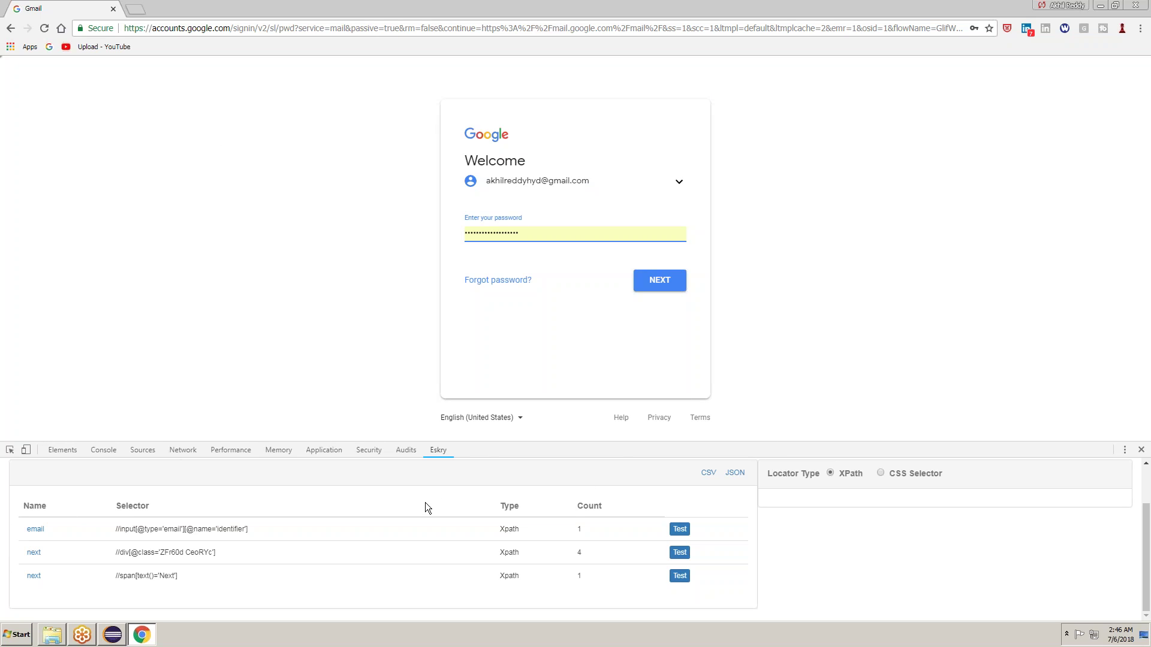
Step: Capture the password field as a locator named 'password' and test it on the page
left_click(442, 453)
left_click(567, 230)
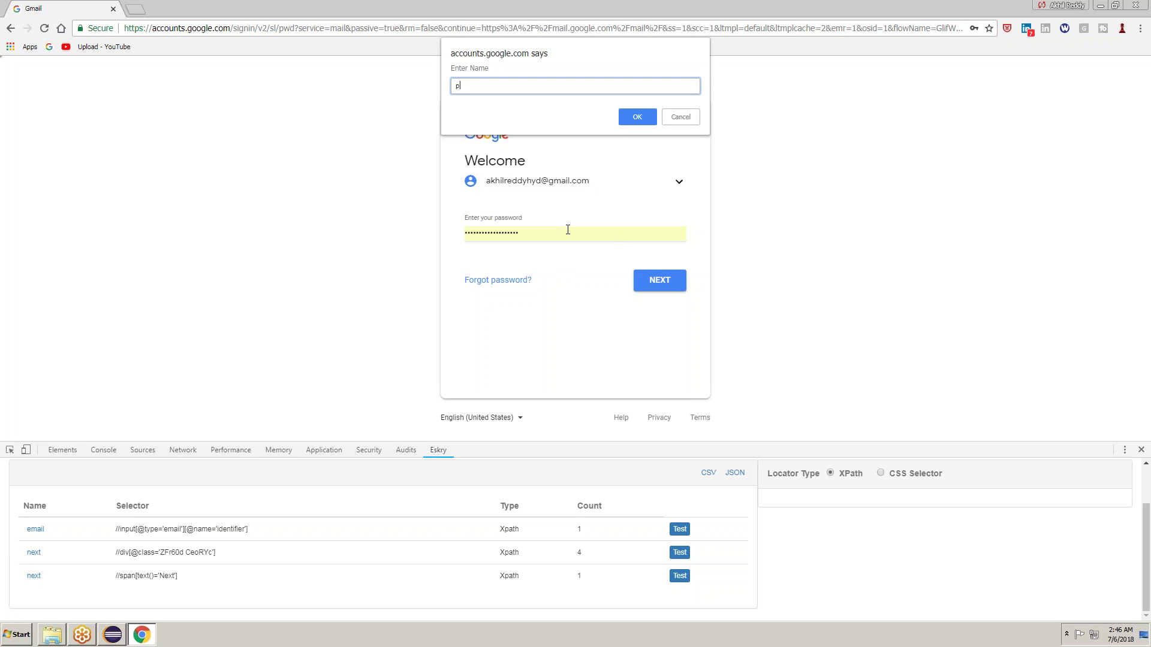
type("password")
key("Return")
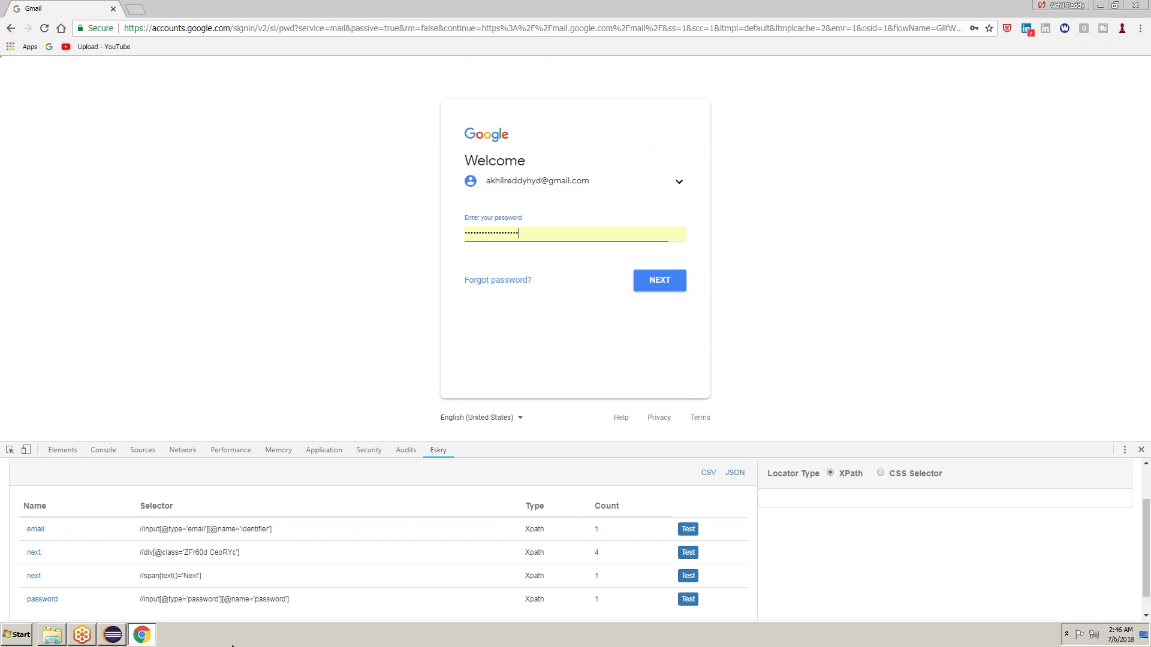
left_click(690, 605)
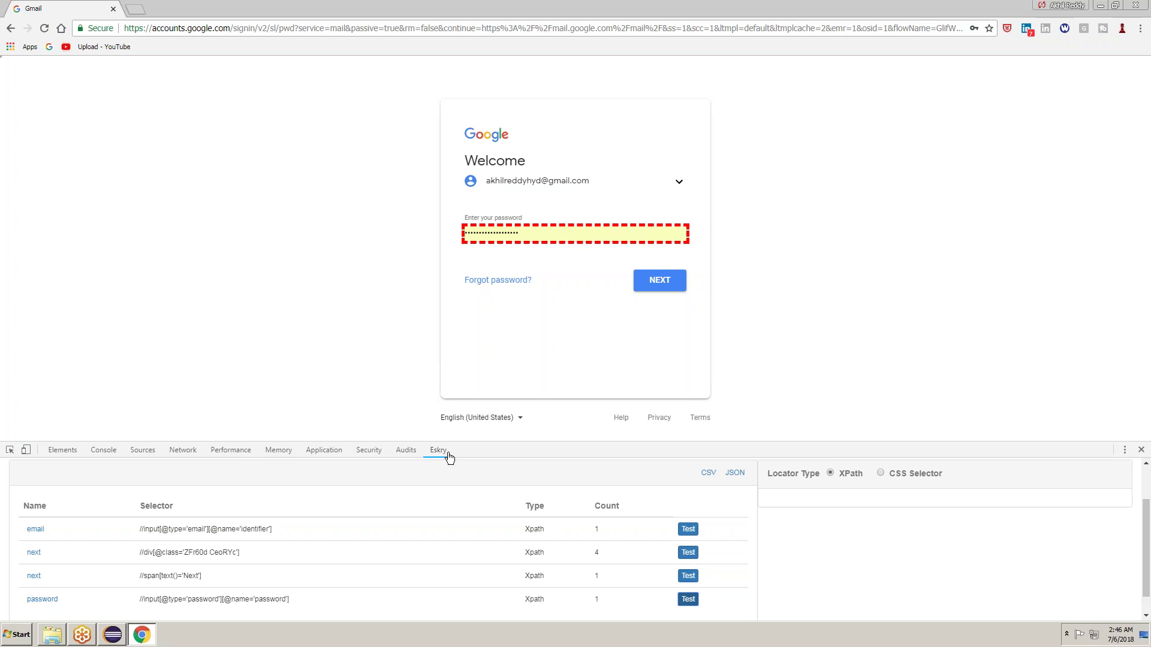
Step: Capture the password page's Next button as a //span[text()='Next'] locator and confirm it matches
left_click(667, 283)
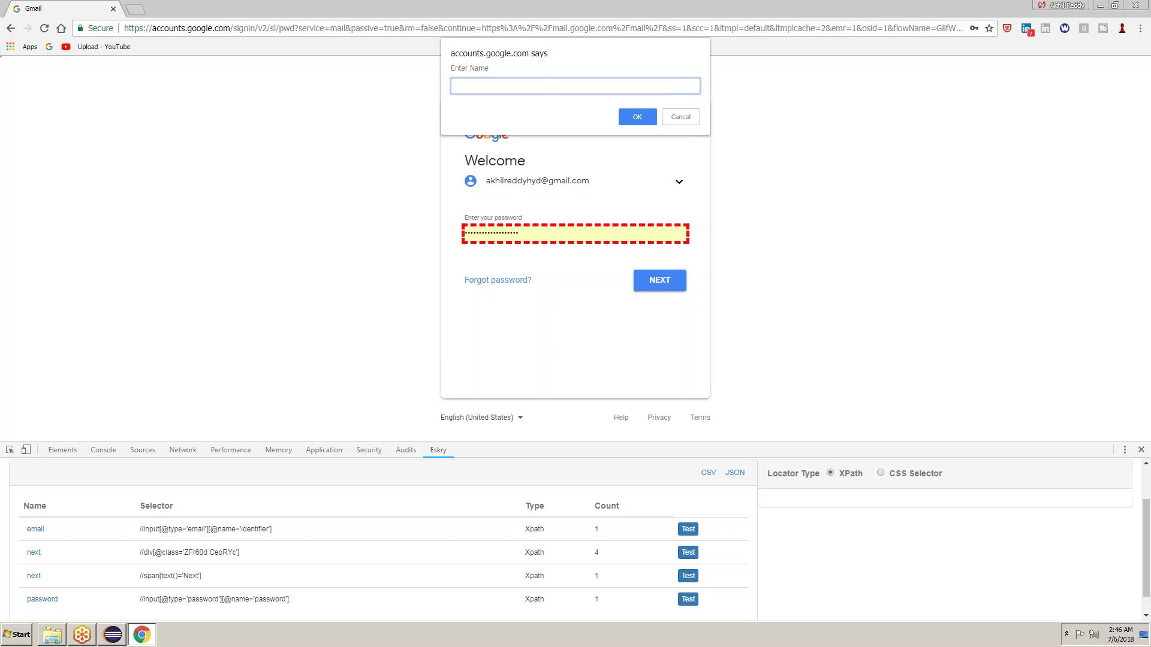
type("sig")
left_click(637, 117)
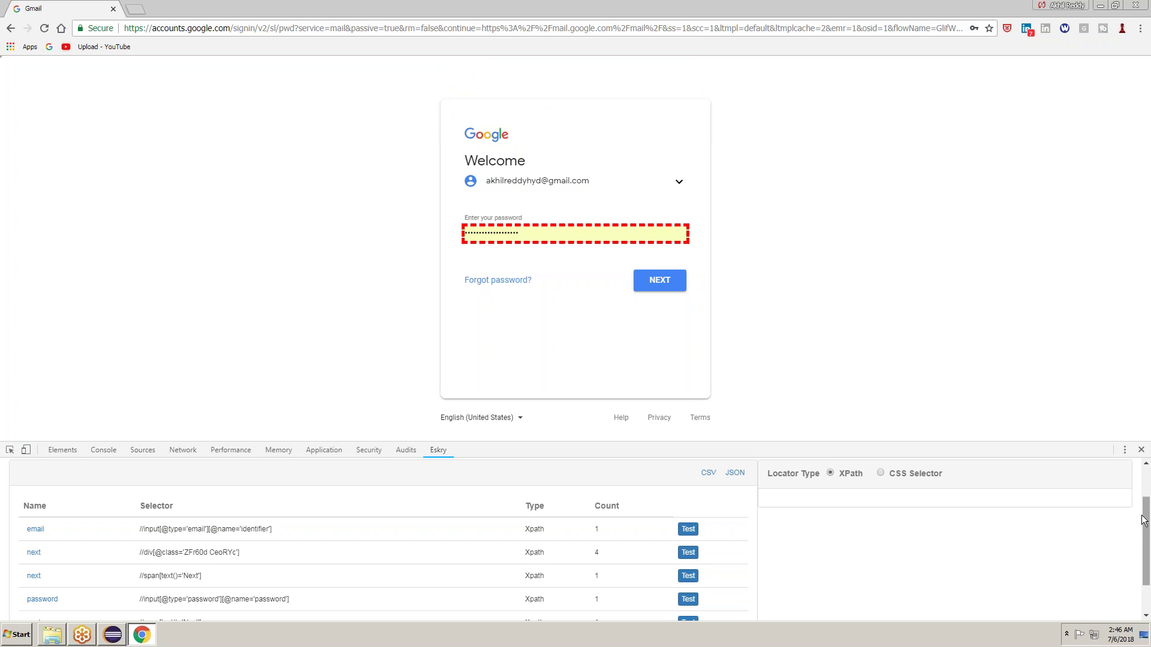
scroll(1145, 527, "down", 1)
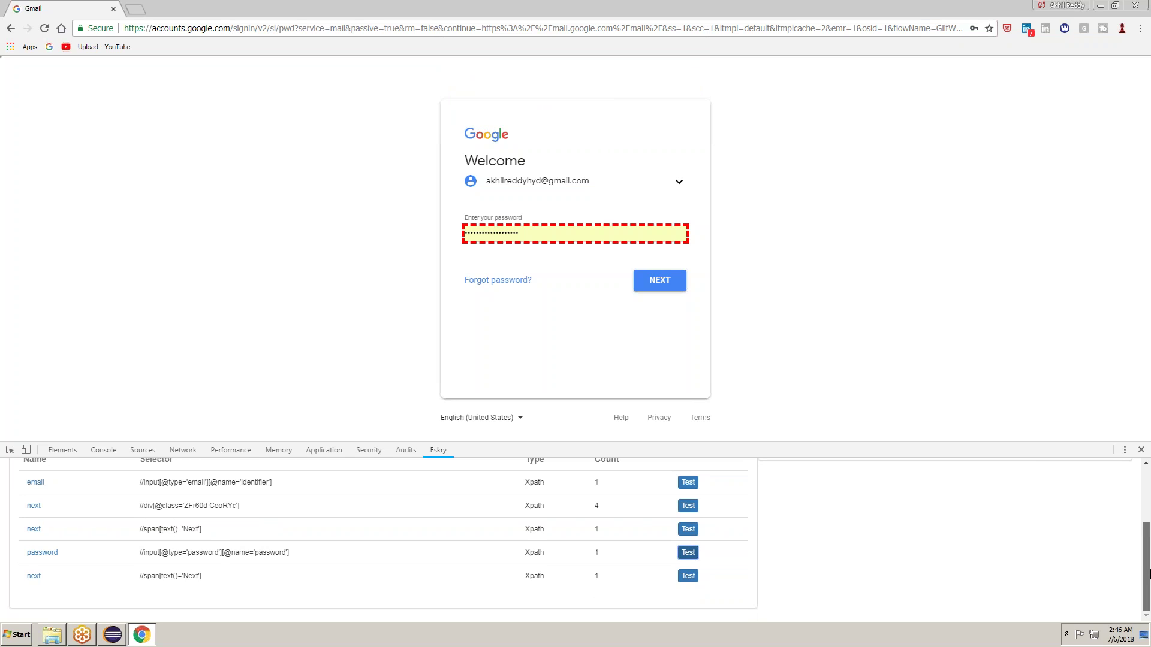
left_click(689, 576)
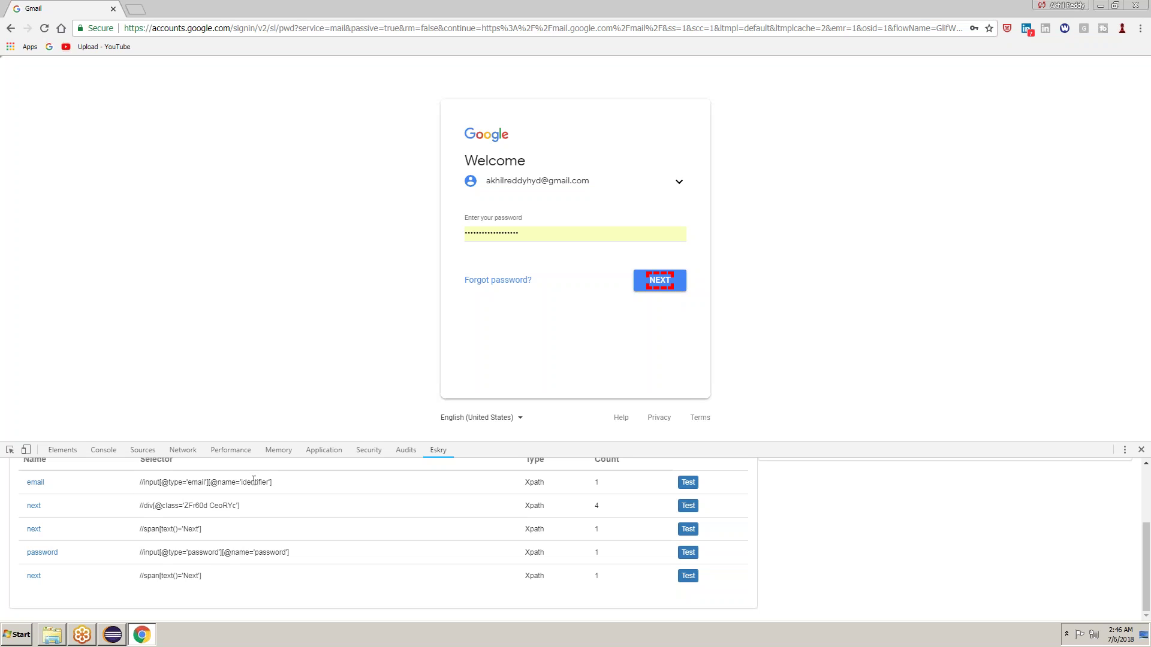
Step: Copy the email field's XPath from Eskry and paste it into line 13 in Eclipse
left_click_drag(277, 484, 114, 480)
right_click(188, 480)
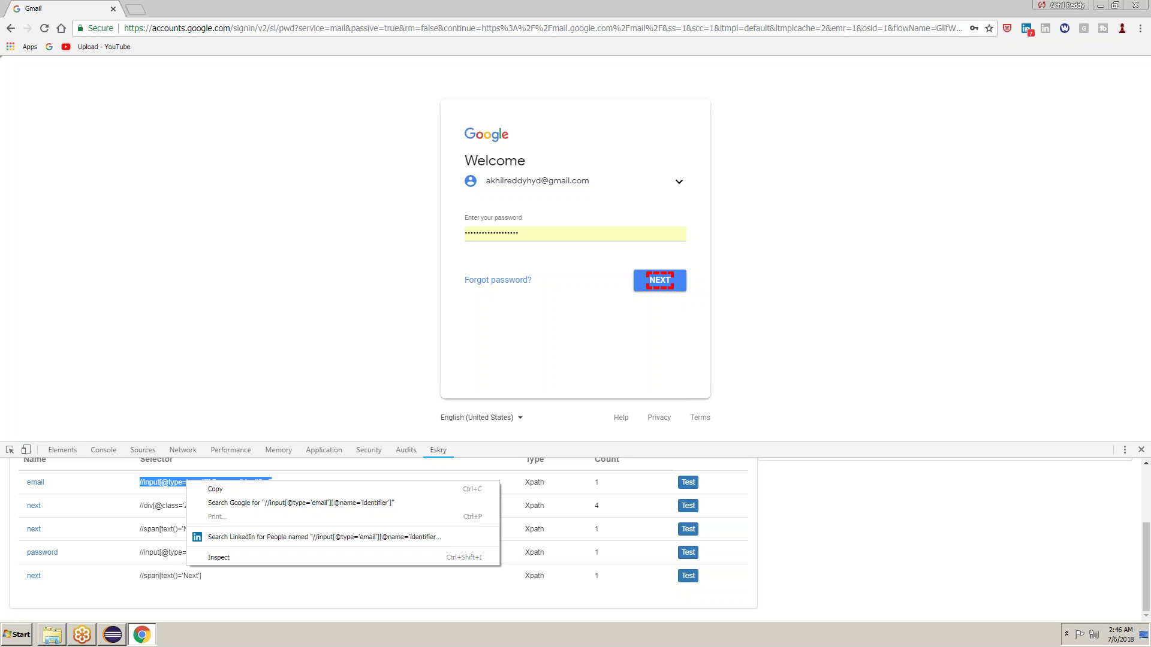
left_click(213, 488)
left_click(112, 634)
key("ctrl+v")
left_click(387, 301)
left_click_drag(389, 301, 764, 298)
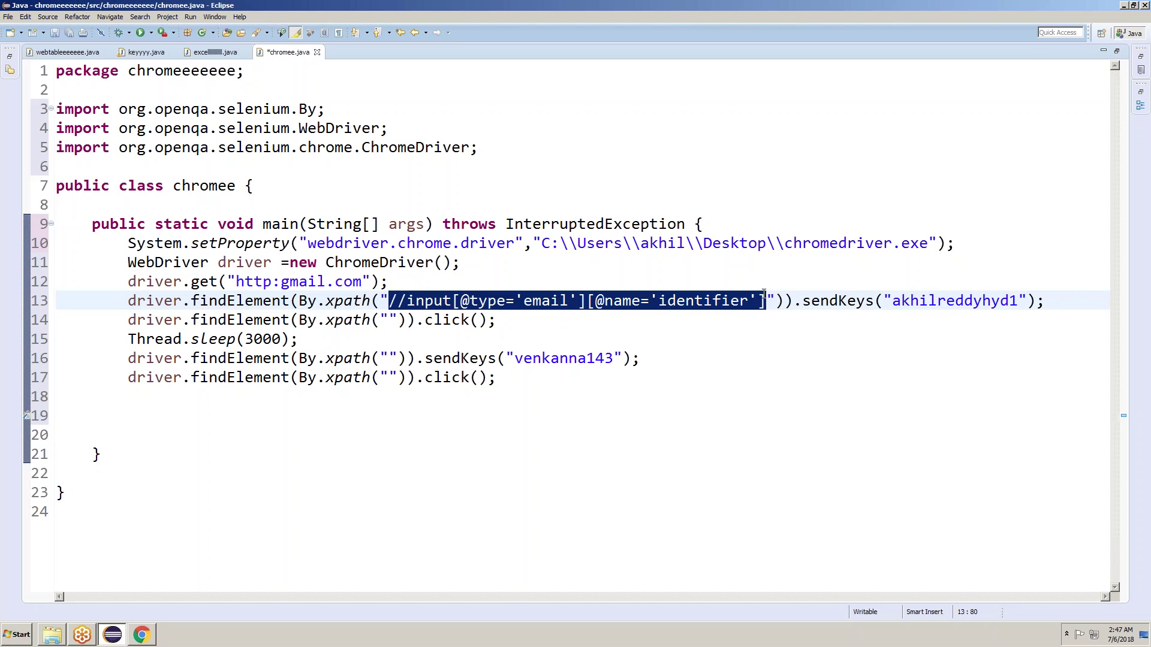
left_click(766, 294)
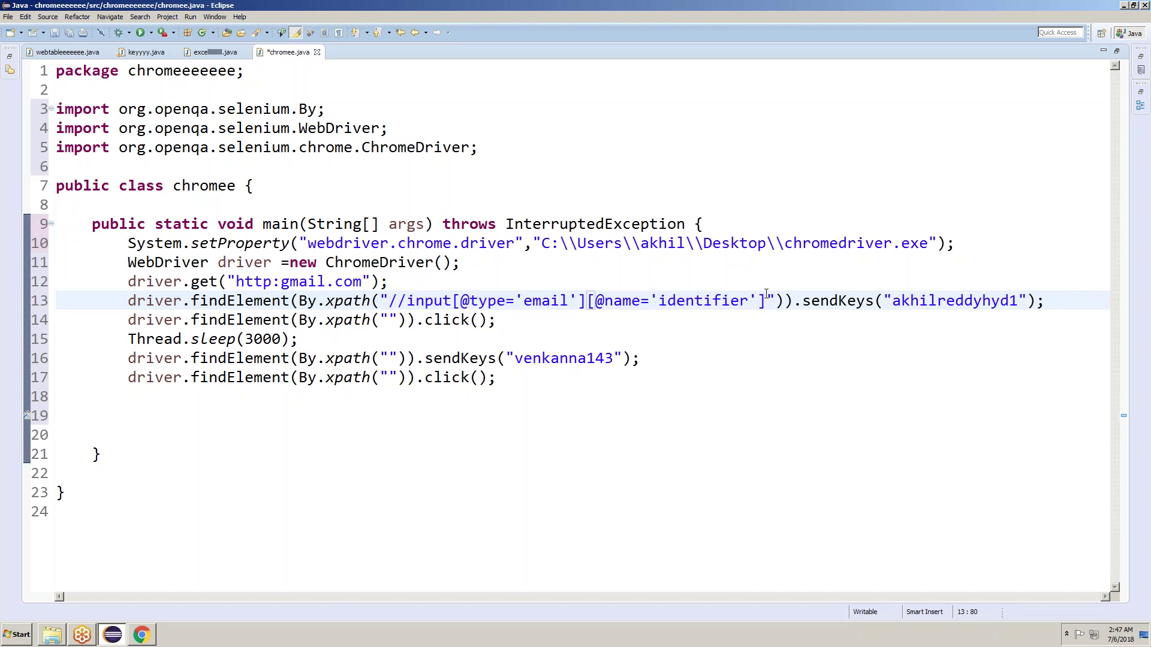
Step: Paste the //span[text()='Next'] XPath into line 14, then select the password XPath in Eskry
left_click(144, 639)
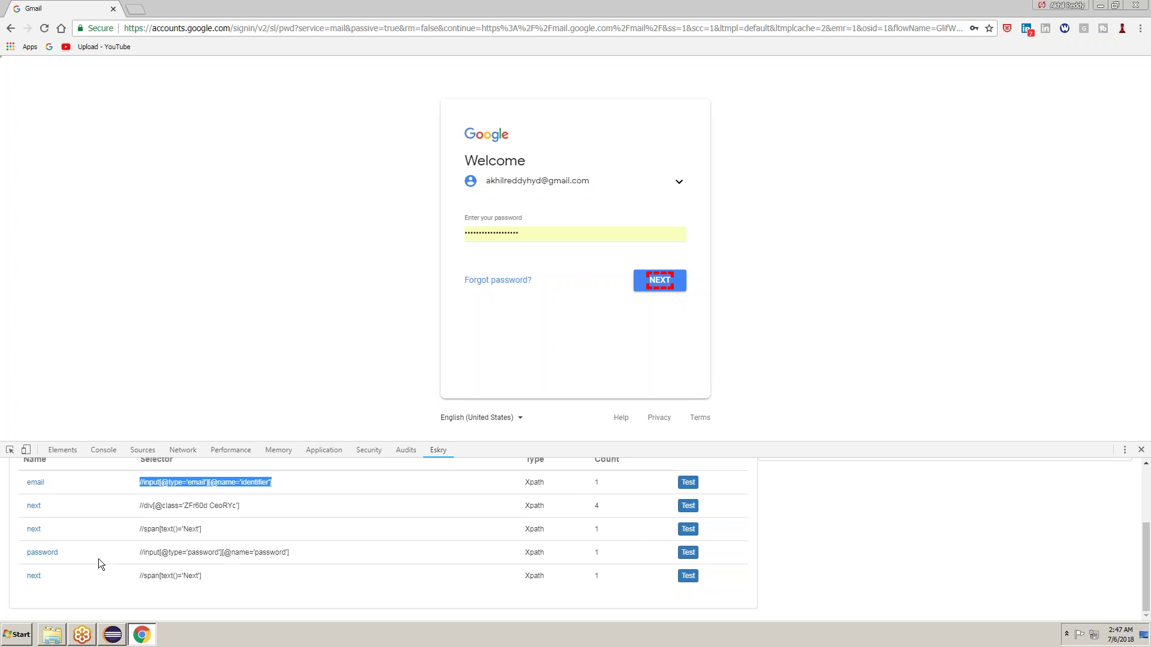
left_click_drag(138, 529, 242, 541)
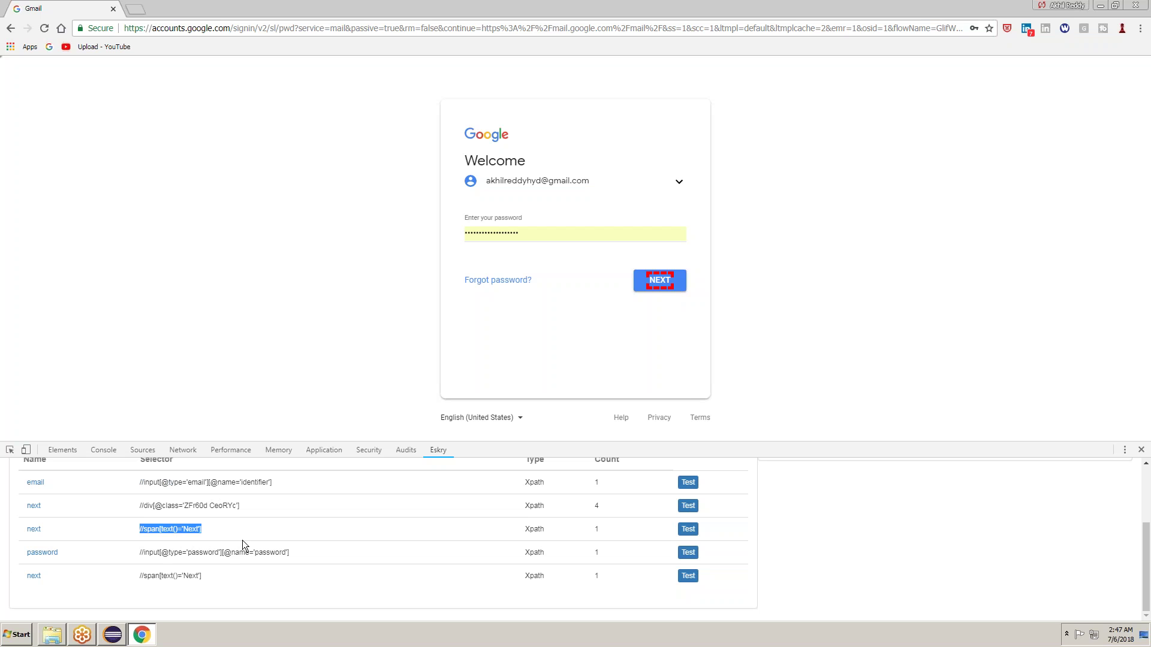
right_click(160, 529)
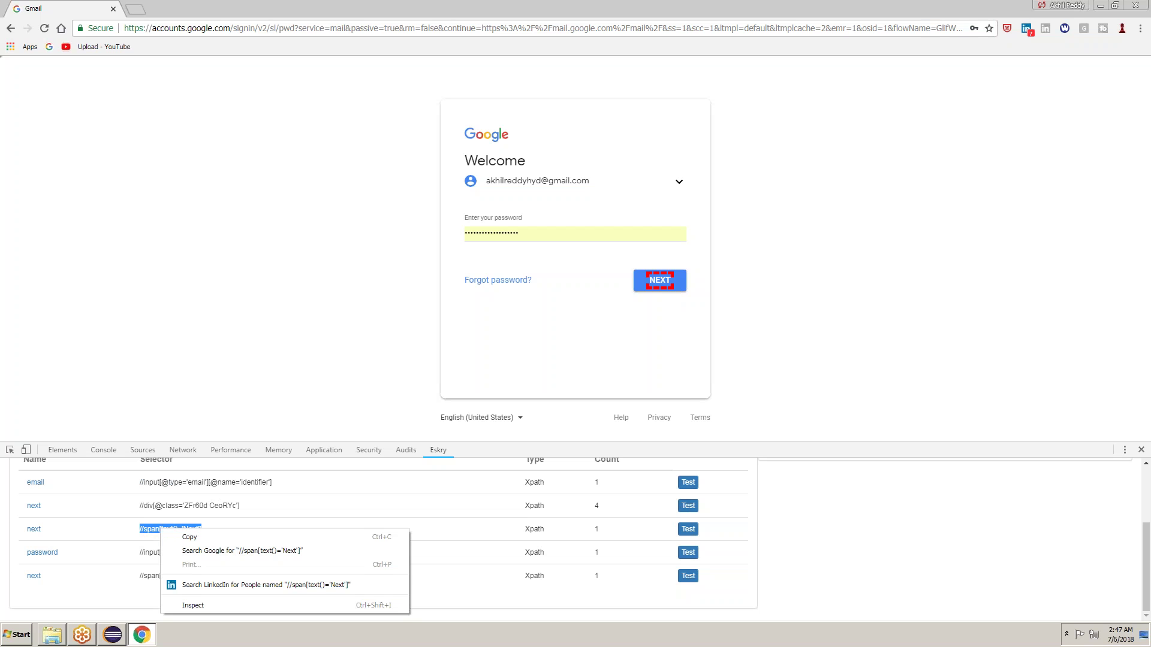
left_click(203, 537)
left_click(123, 637)
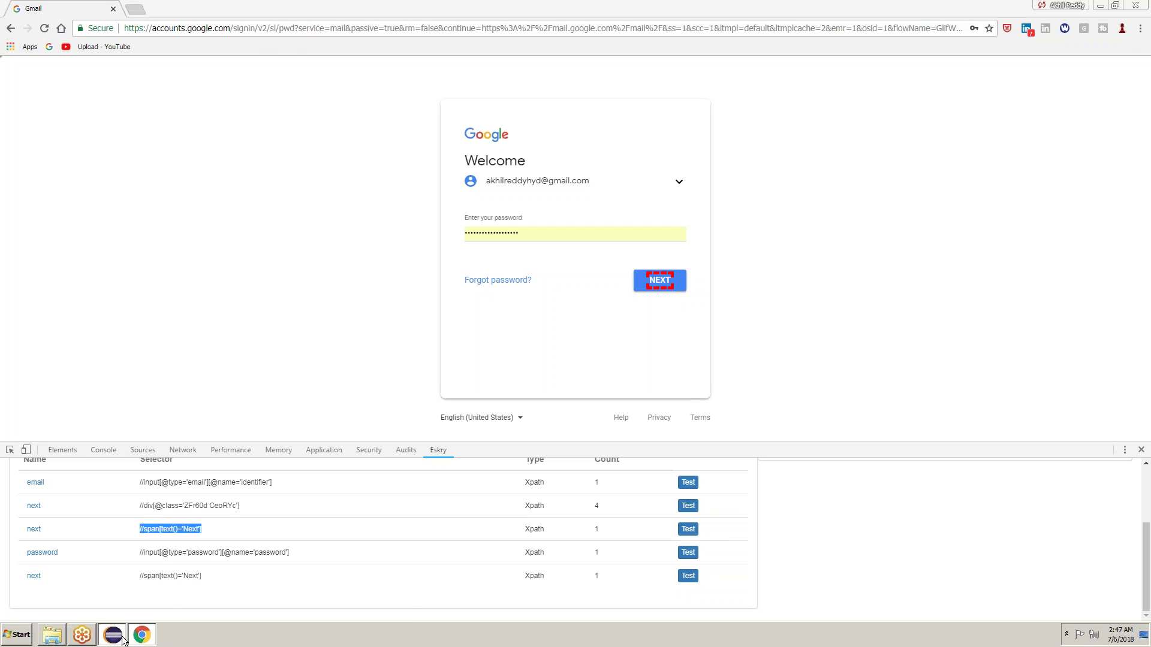
left_click(393, 320)
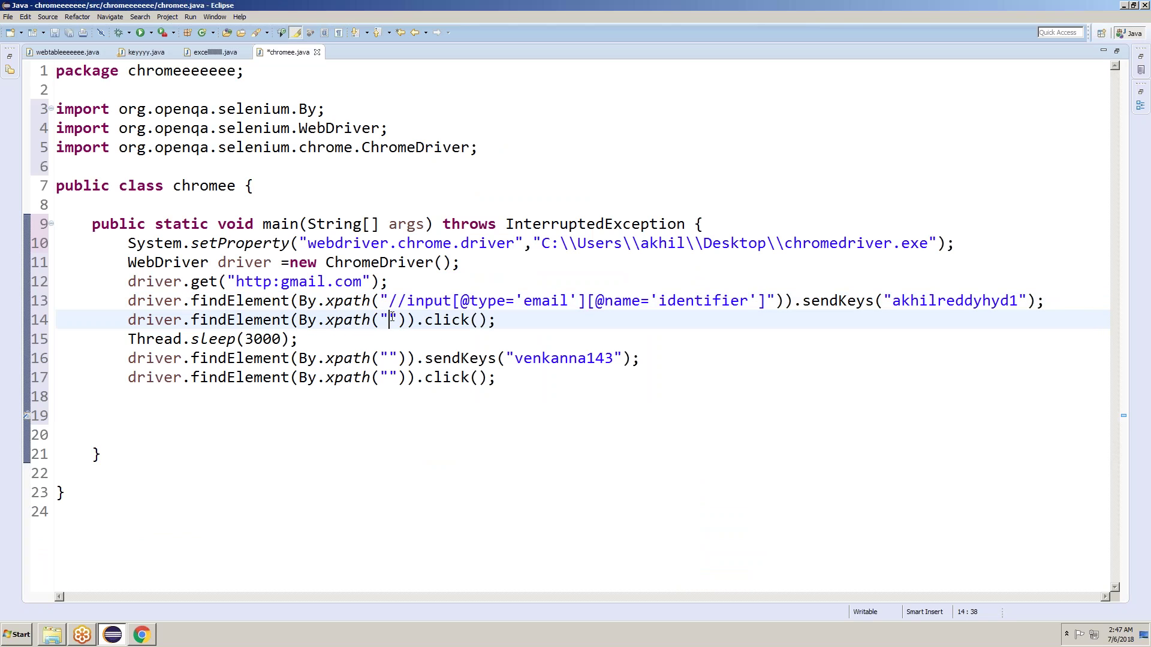
key("ctrl+v")
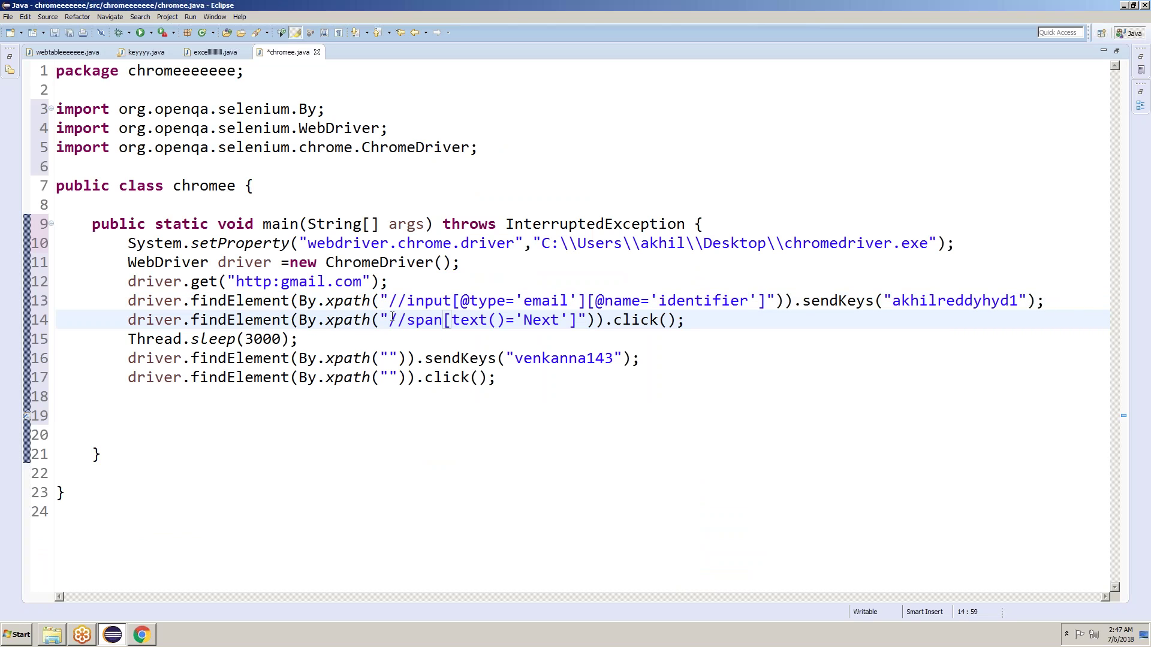
left_click(142, 636)
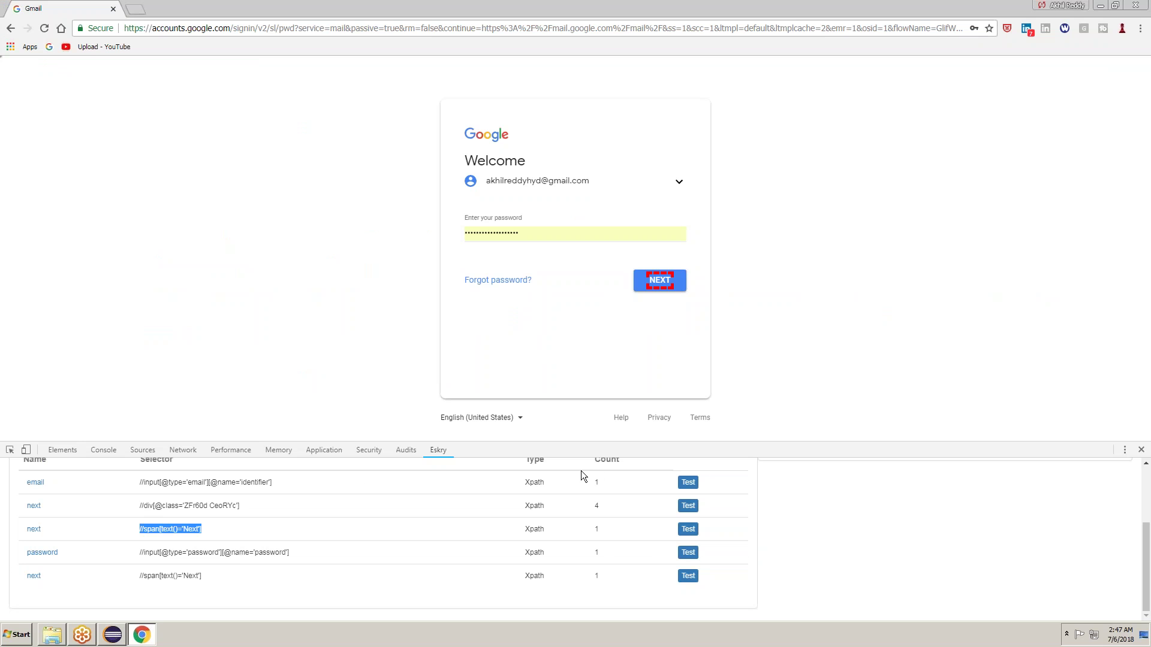
left_click_drag(302, 555, 124, 555)
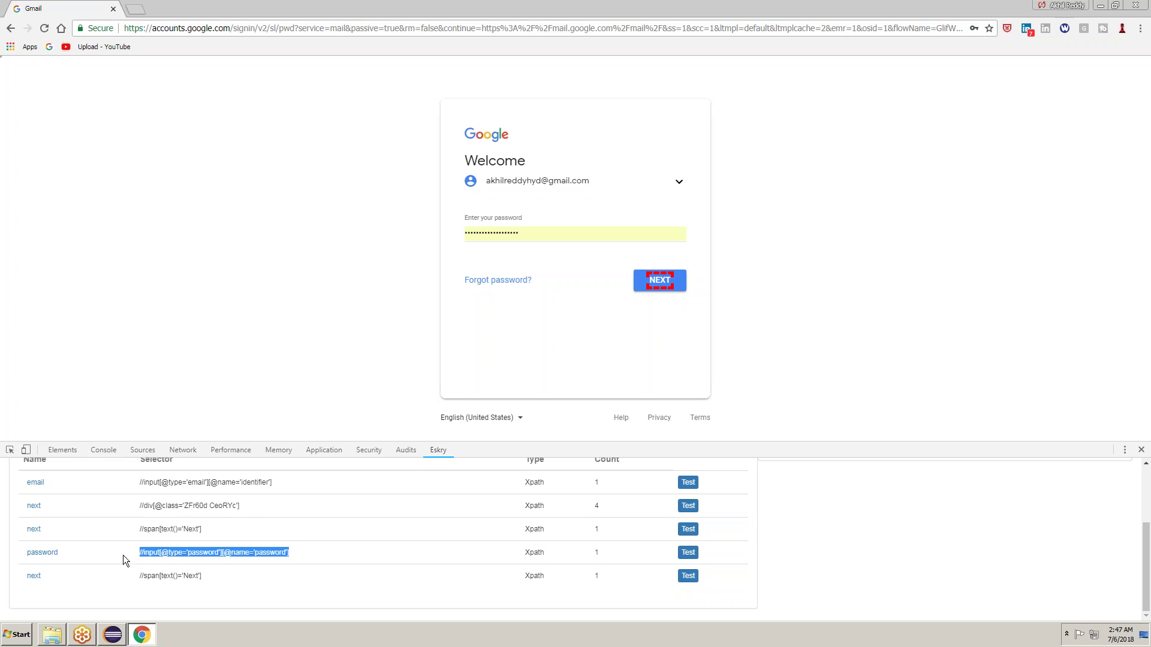
Step: Copy the password field's XPath and paste it into line 16's xpath quotes
right_click(179, 553)
left_click(228, 477)
left_click(119, 632)
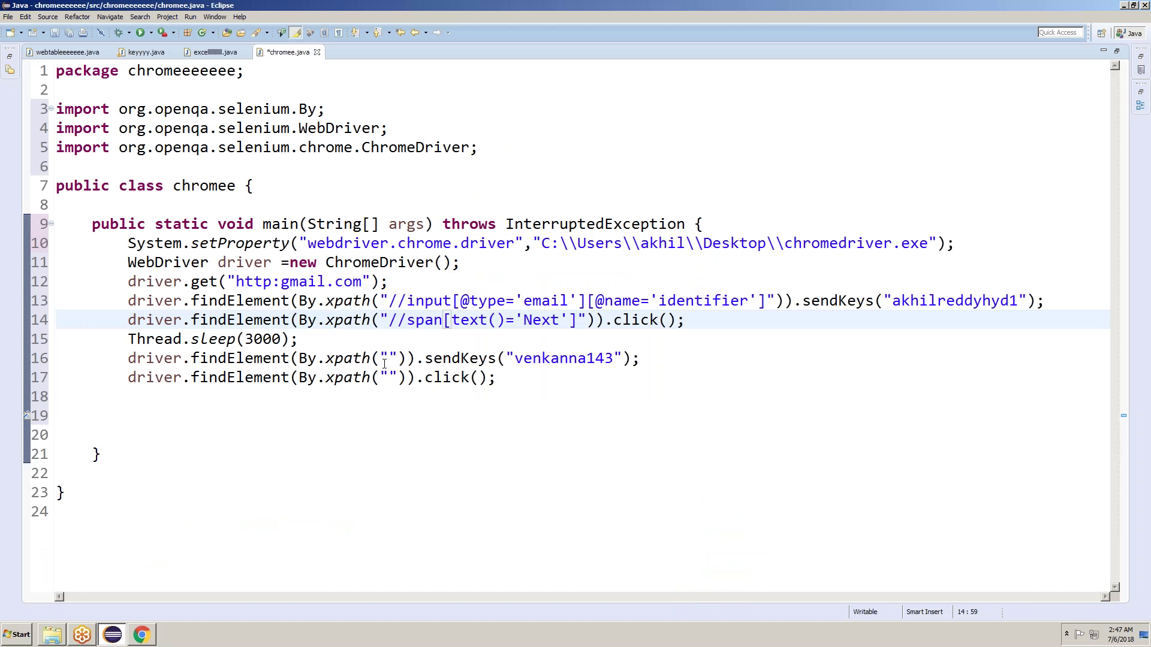
left_click(387, 358)
key("ctrl+v")
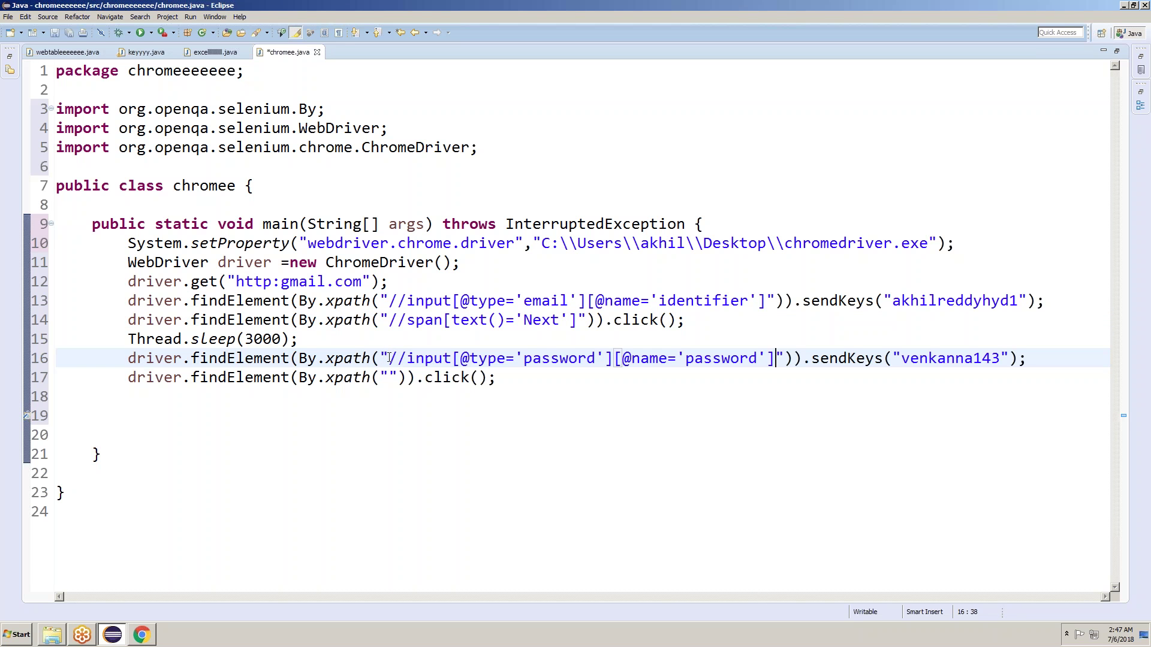
Step: Paste the last //span[text()='Next'] XPath into line 17, save chromee.java and run the script
left_click(142, 634)
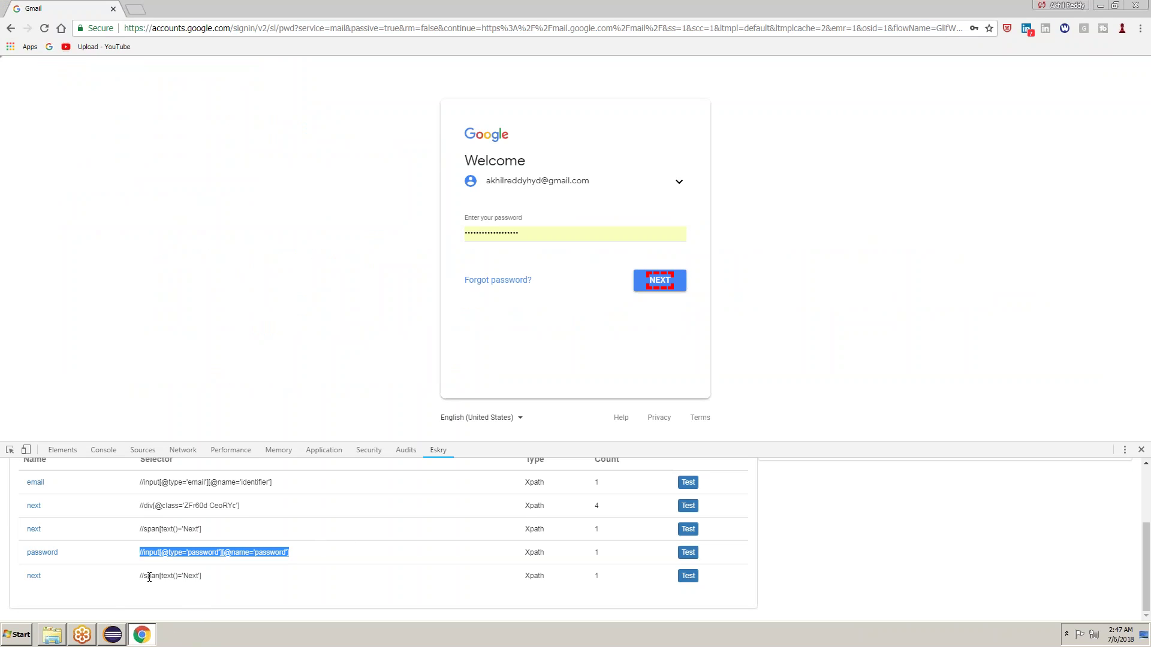
left_click_drag(211, 577, 108, 584)
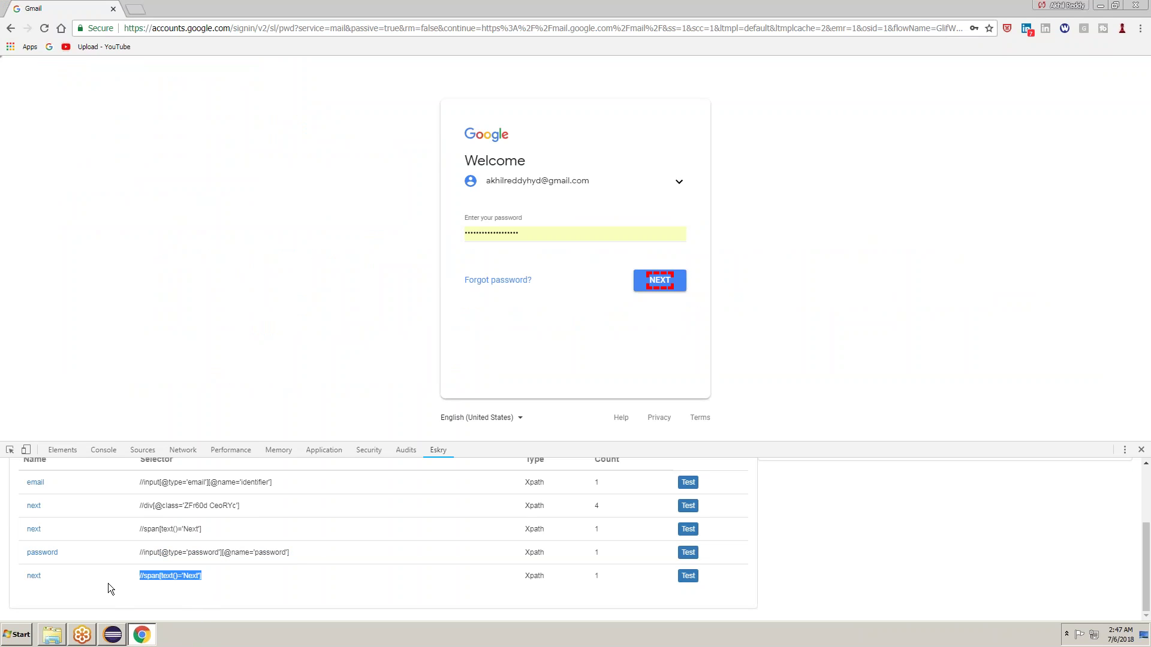
right_click(172, 573)
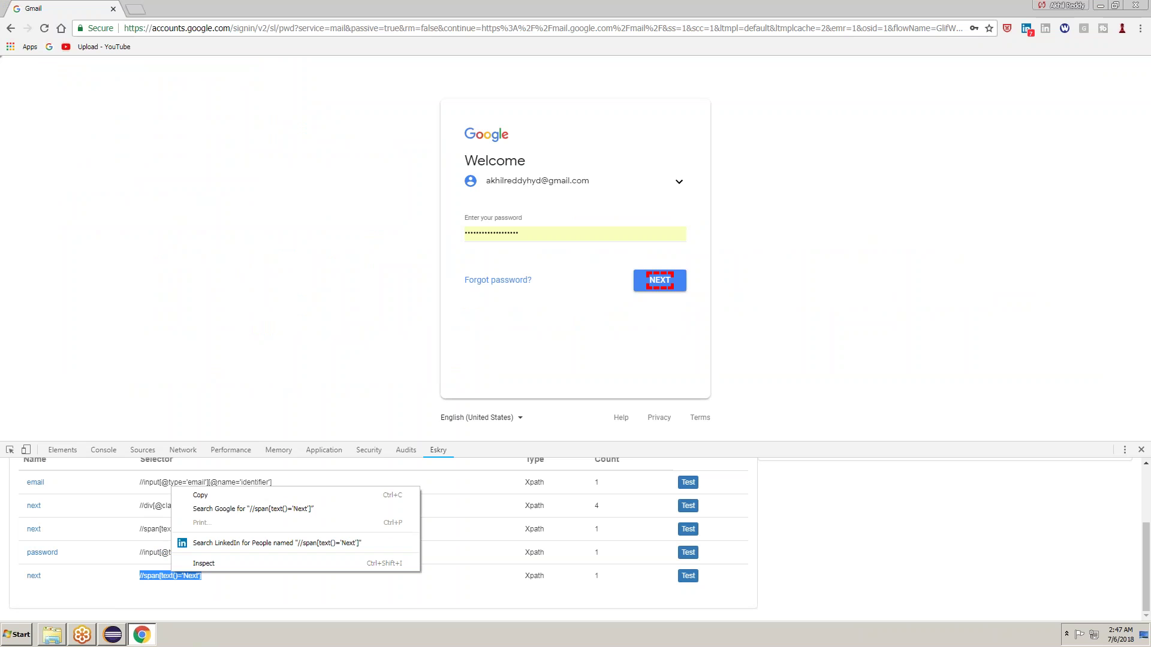
left_click(216, 498)
left_click(113, 635)
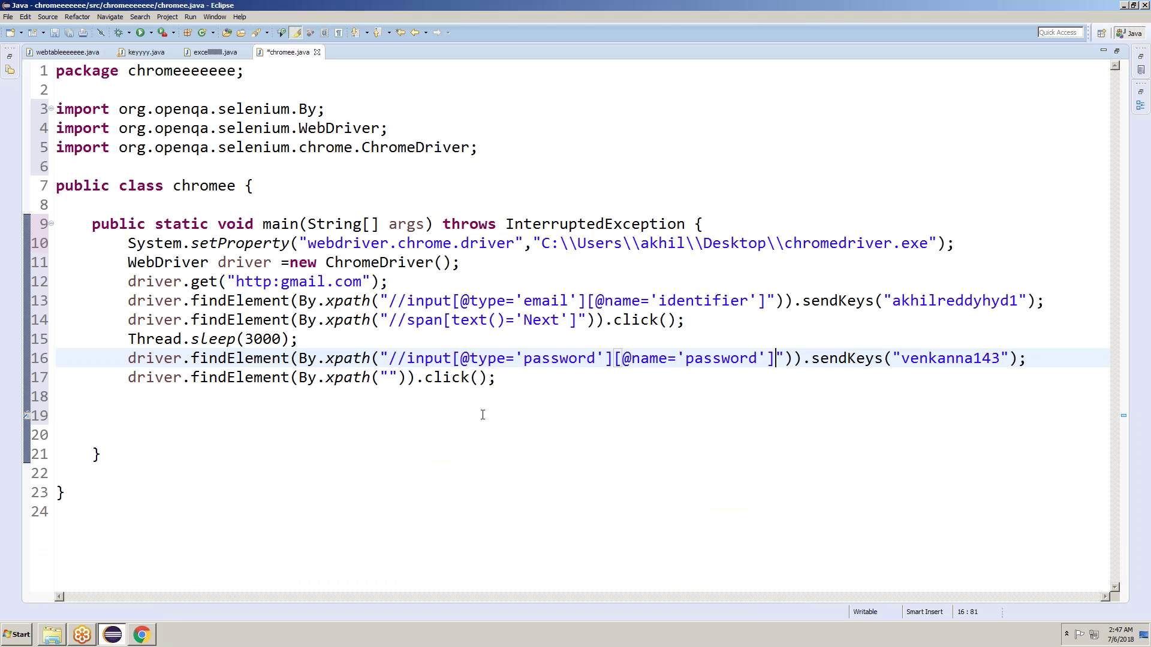
left_click(388, 376)
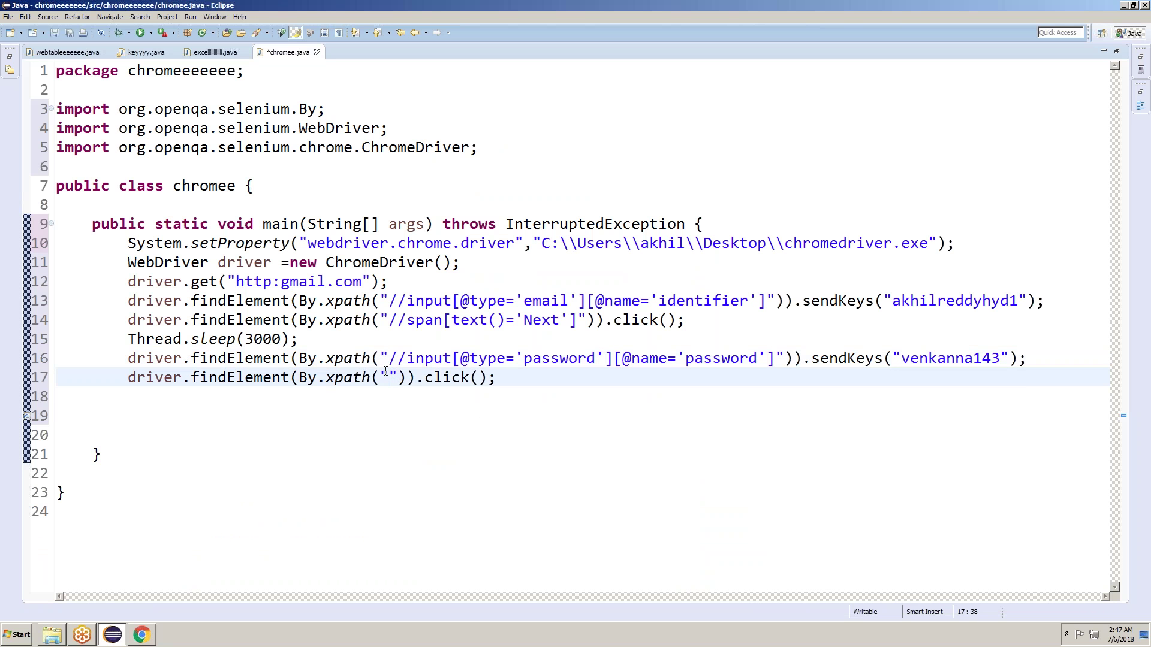
key("ctrl+v")
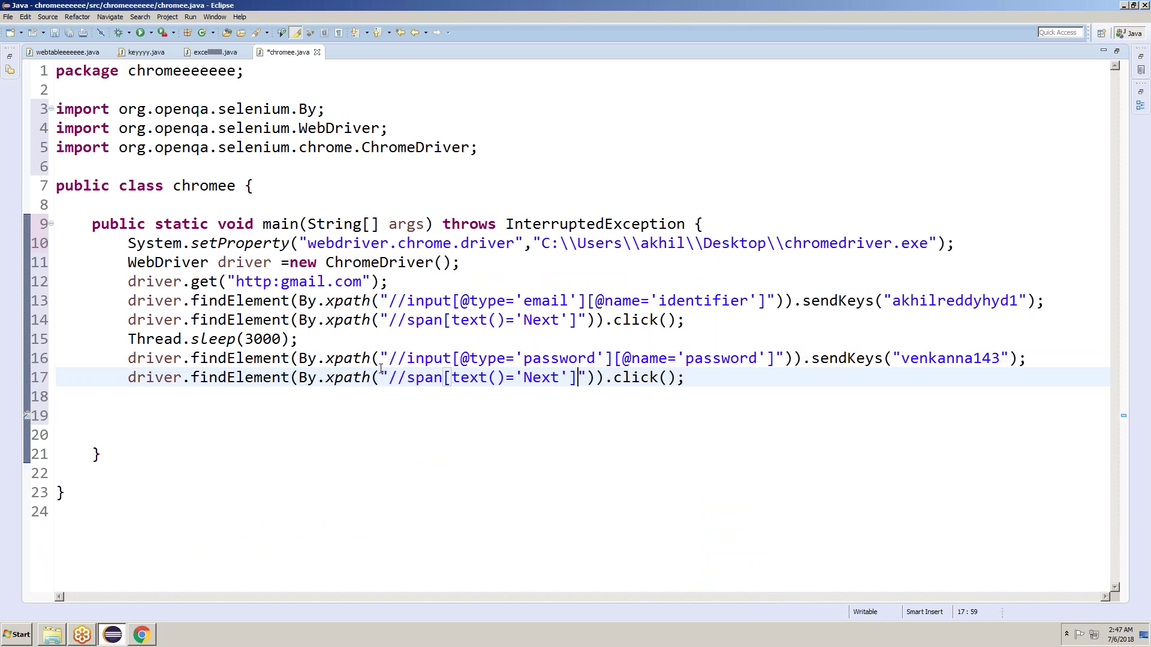
left_click(55, 32)
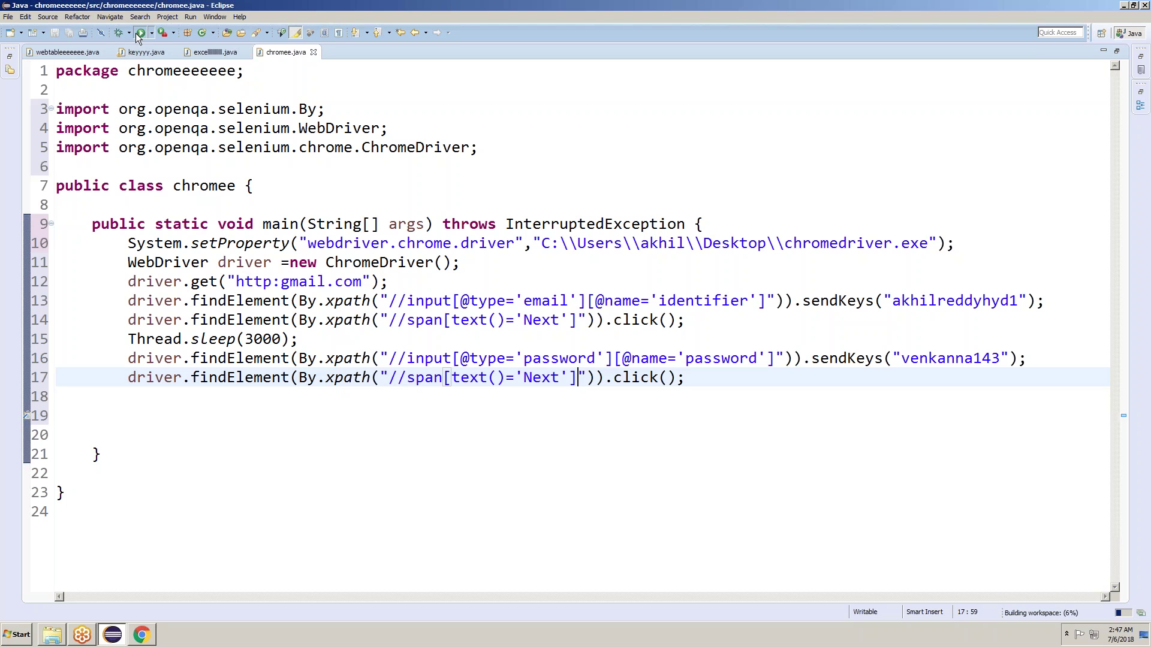
left_click(140, 33)
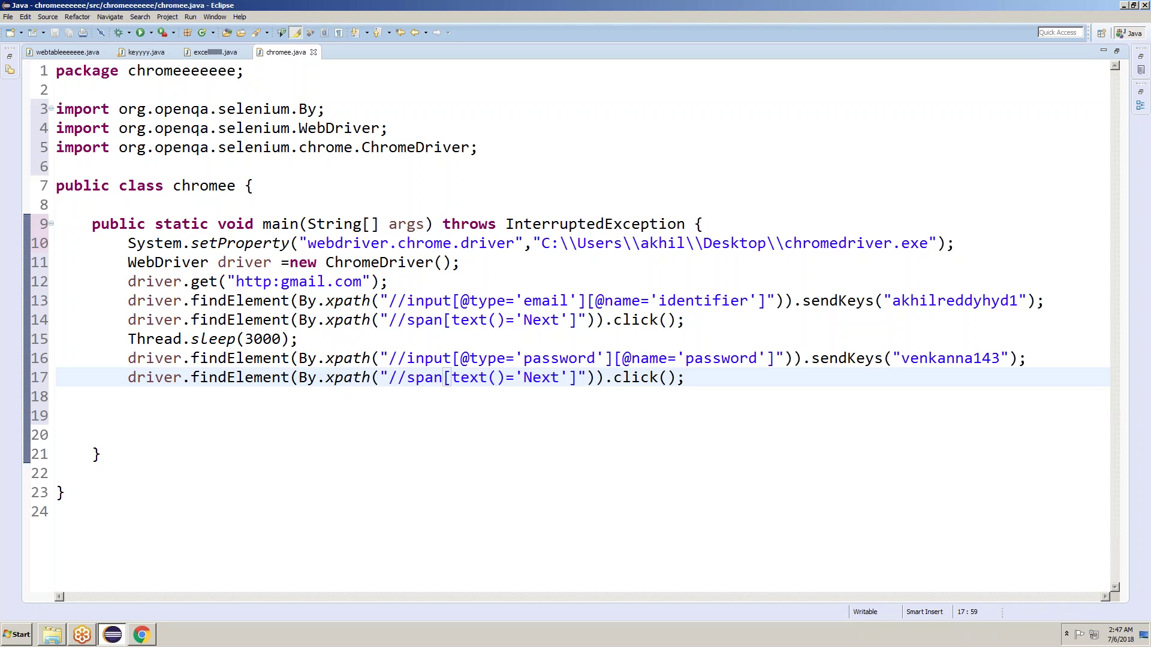